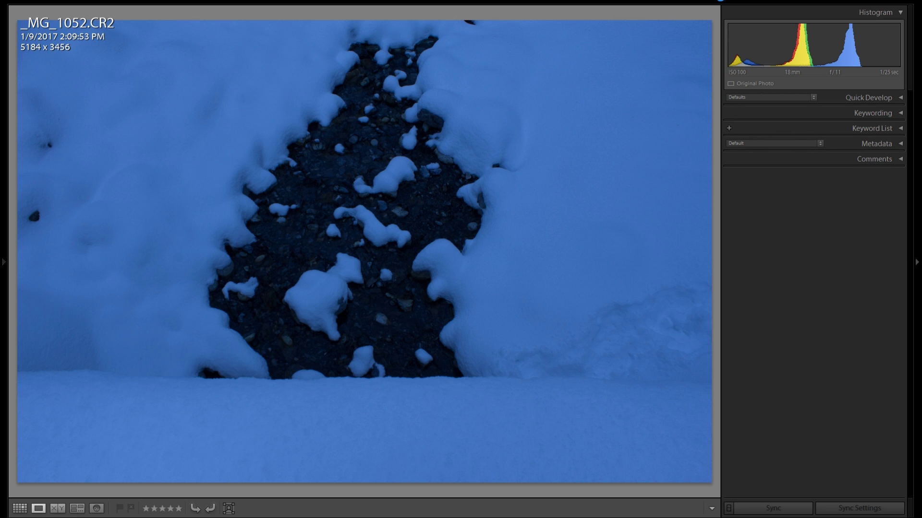
- Remove chromatic aberration on photo _MG_1052.CR2 and enable profile corrections with Canon as the lens make, comparing the image with the correction off and on
key("d")
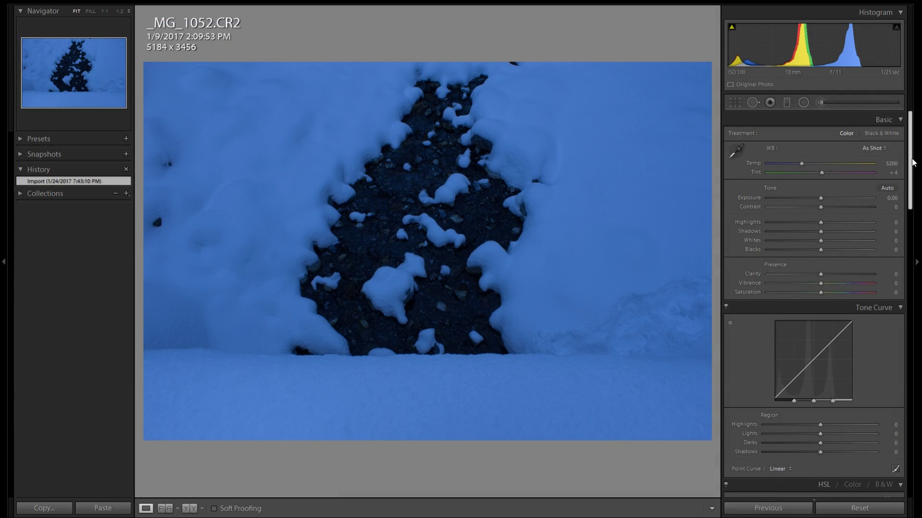
scroll(911, 229, "down", 3)
scroll(912, 229, "down", 8)
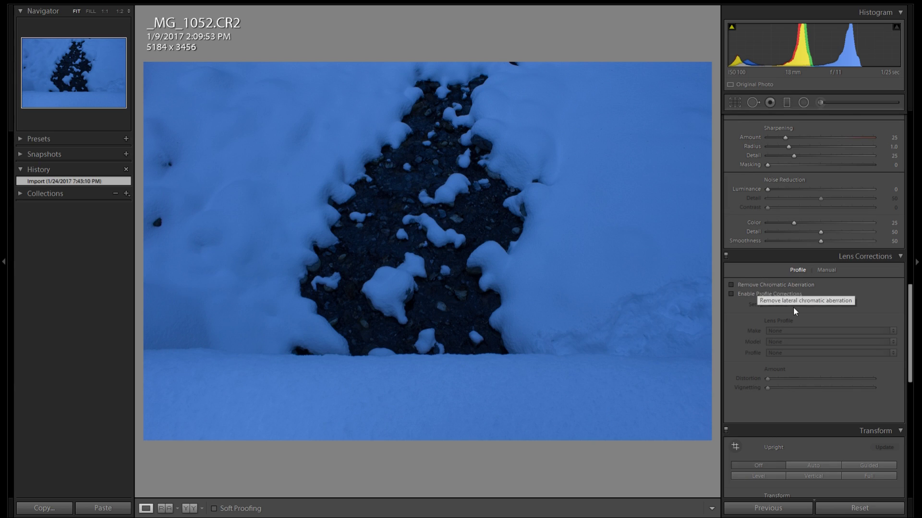
left_click(749, 285)
left_click(748, 295)
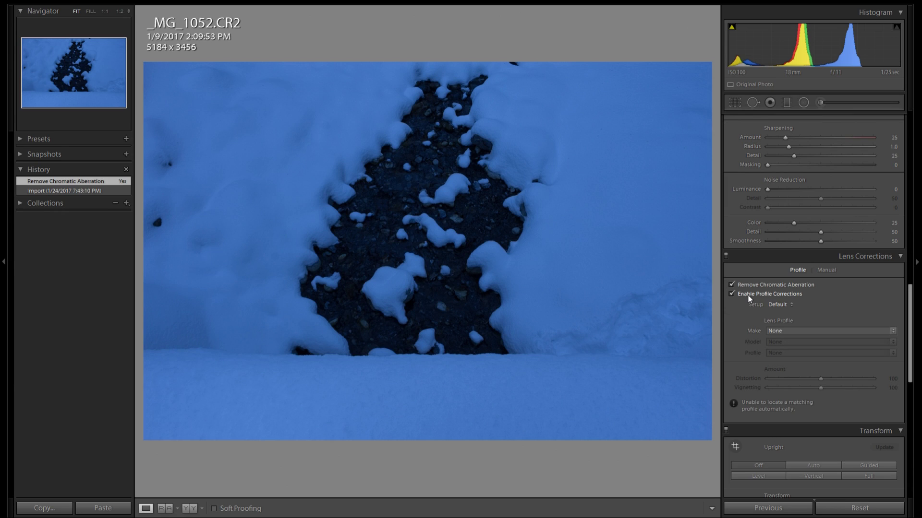
left_click(785, 328)
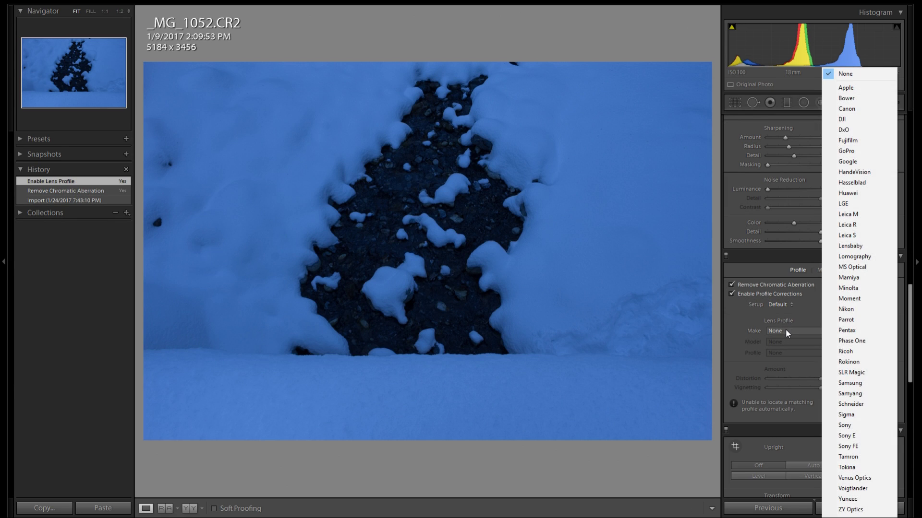
key("c")
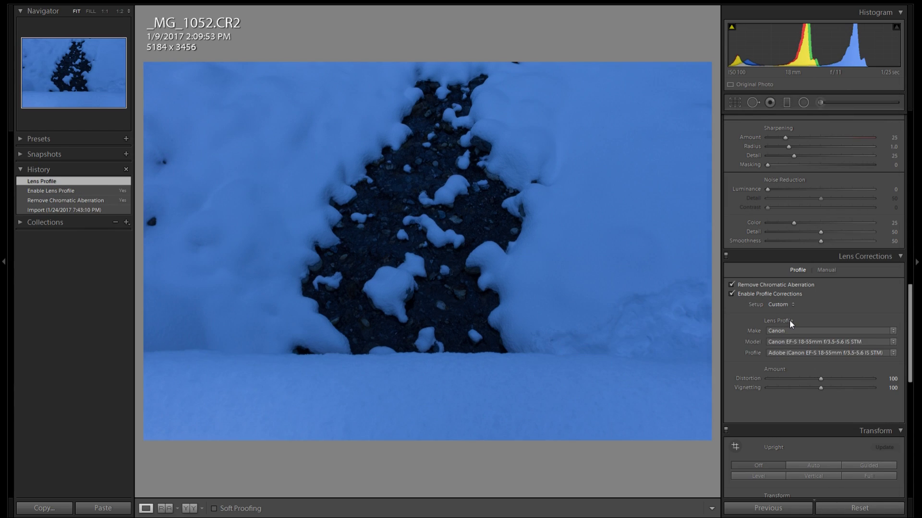
left_click(755, 294)
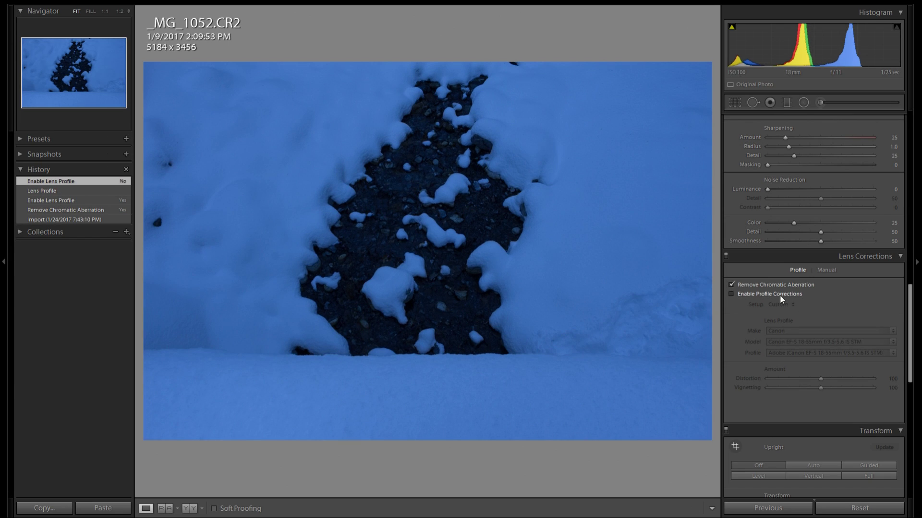
left_click(774, 294)
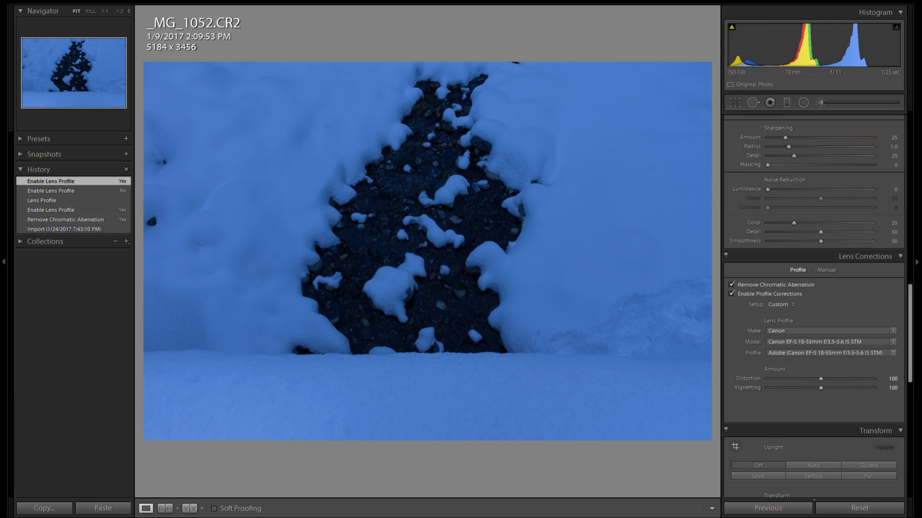
- Select all 21 photos of the collection and synchronize every develop setting from _MG_1052.CR2 to them
left_click(435, 515)
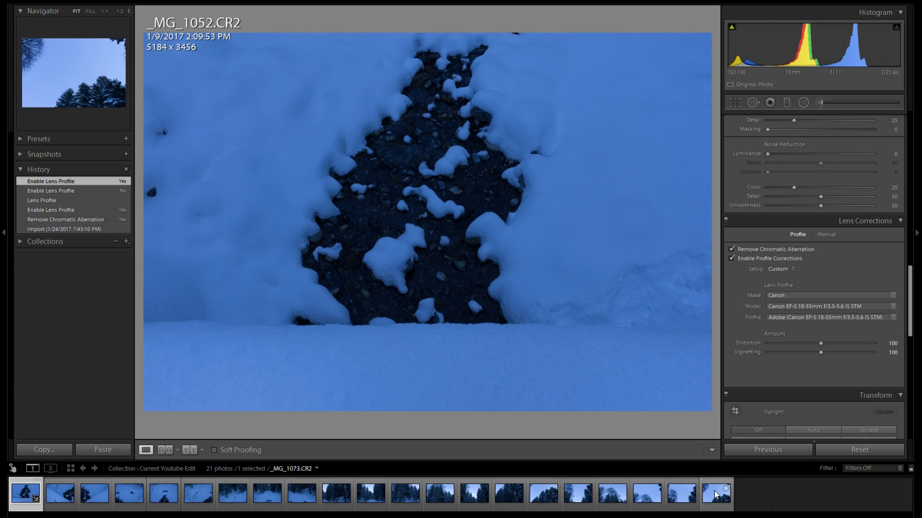
key("shift")
left_click(714, 494, "shift")
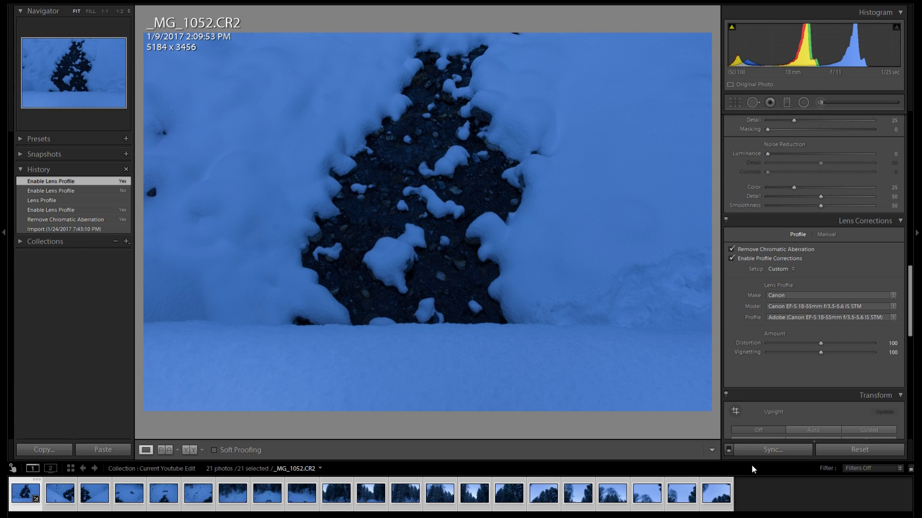
left_click(783, 451)
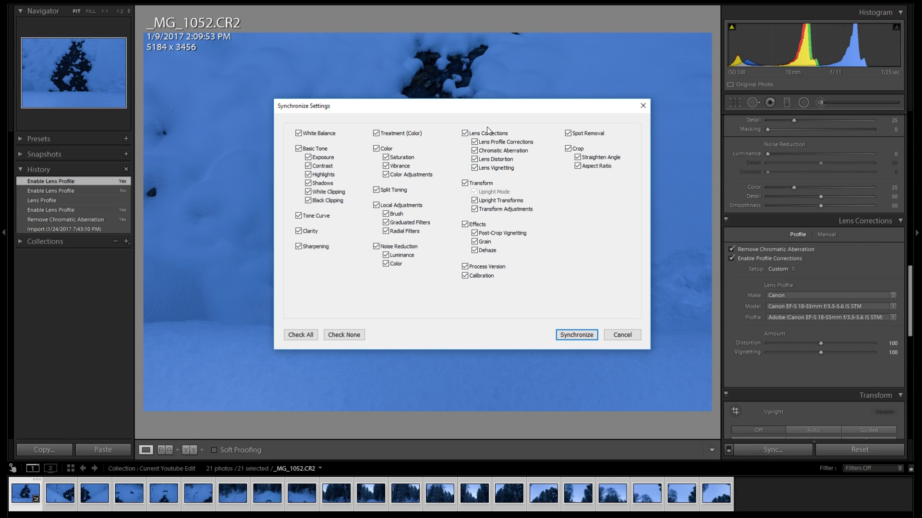
left_click(310, 339)
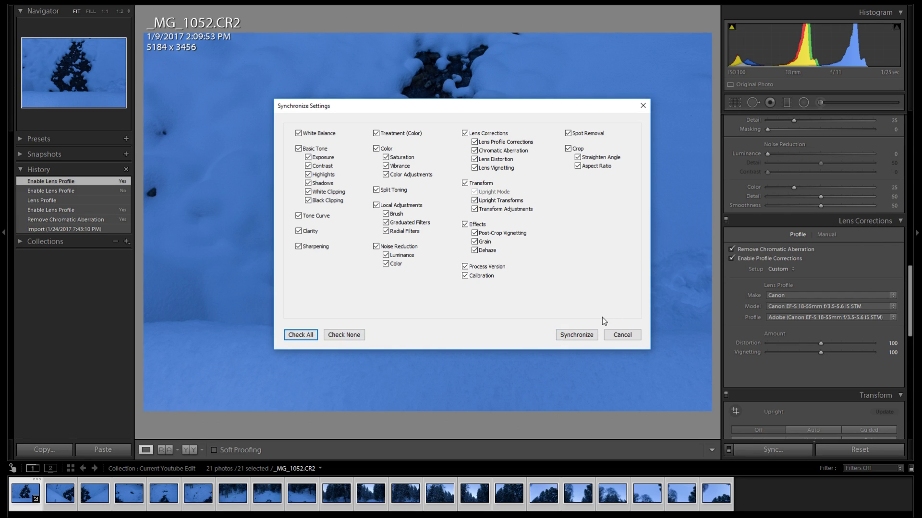
left_click(576, 335)
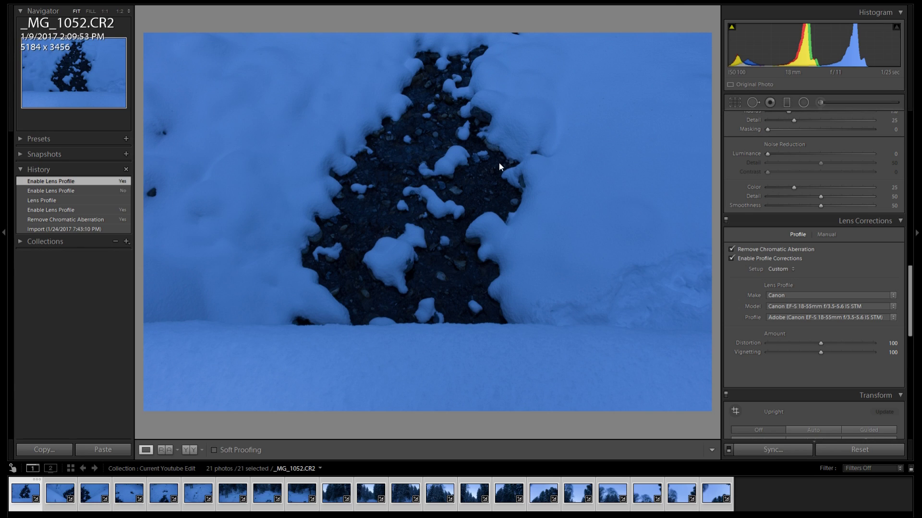
- Inspect the forest photo _MG_1064.CR2 enlarged in the library and return to the thumbnail grid
key("e")
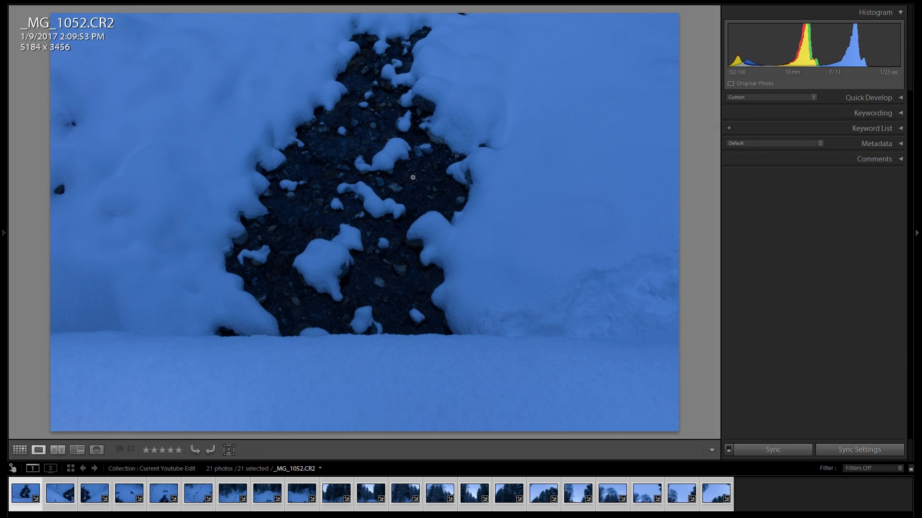
key("g")
double_click(286, 140)
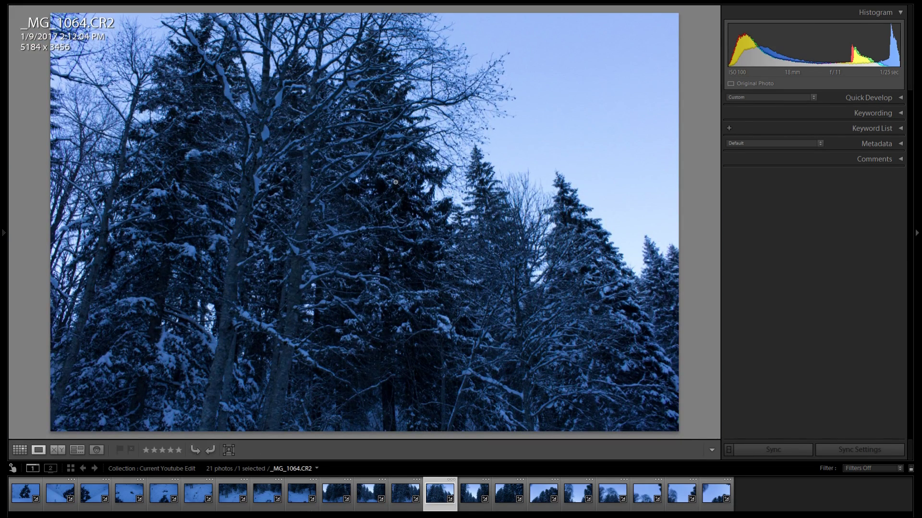
key("g")
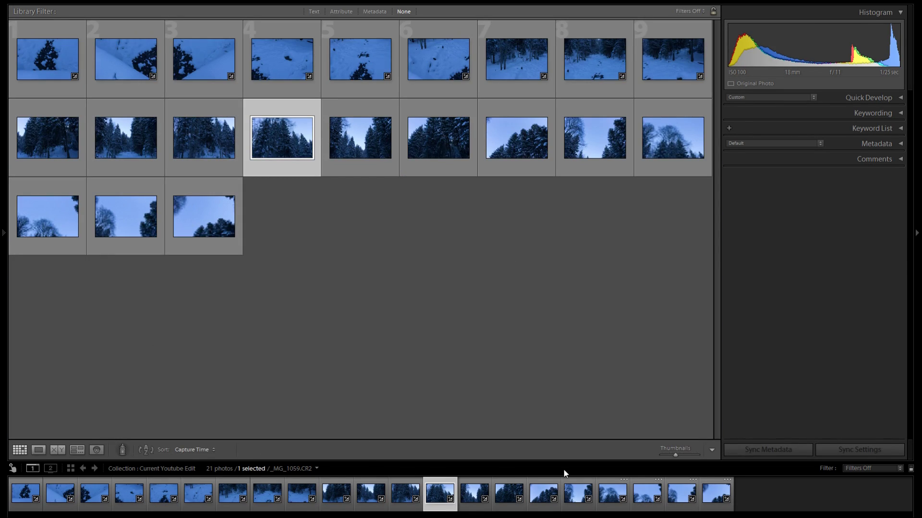
- Select all photos in the grid and start a panorama photo merge with them
left_click(200, 208)
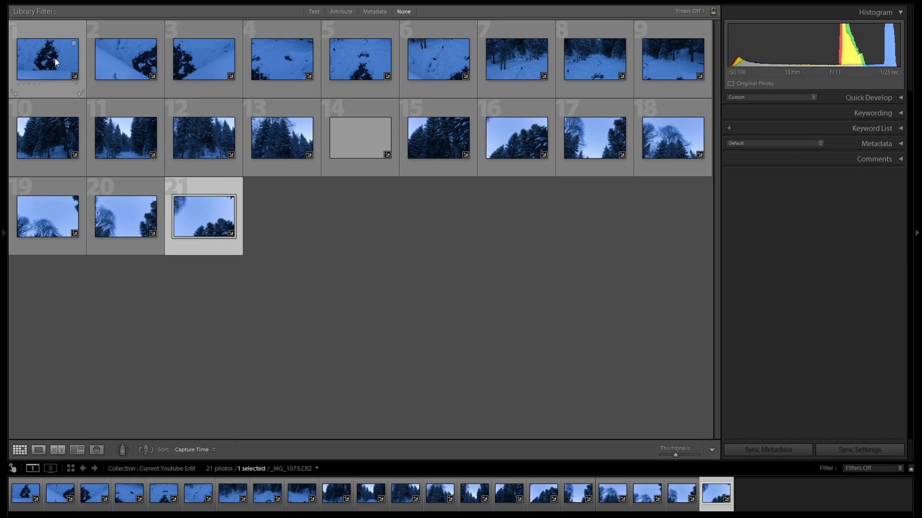
key("ctrl+a")
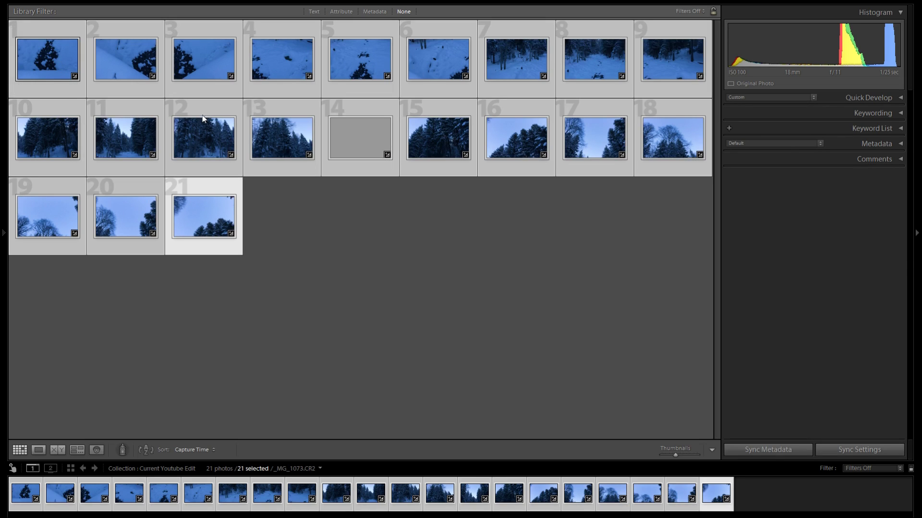
right_click(195, 130)
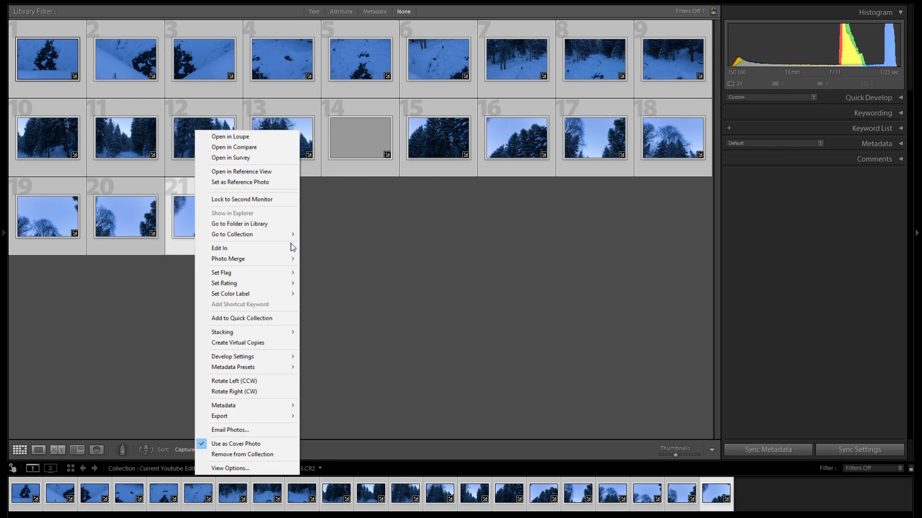
mouse_move(284, 260)
left_click(169, 269)
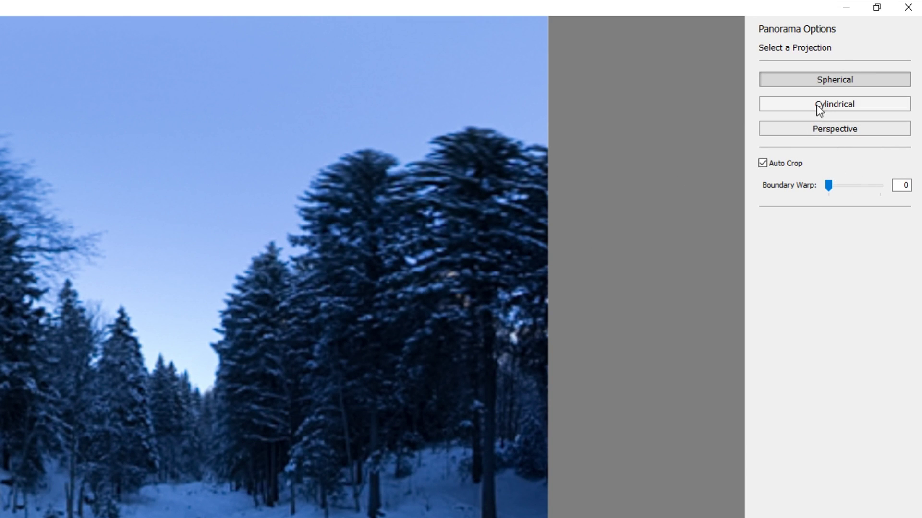
- Try the Cylindrical and Perspective projections for the panorama and return to Spherical
left_click(854, 106)
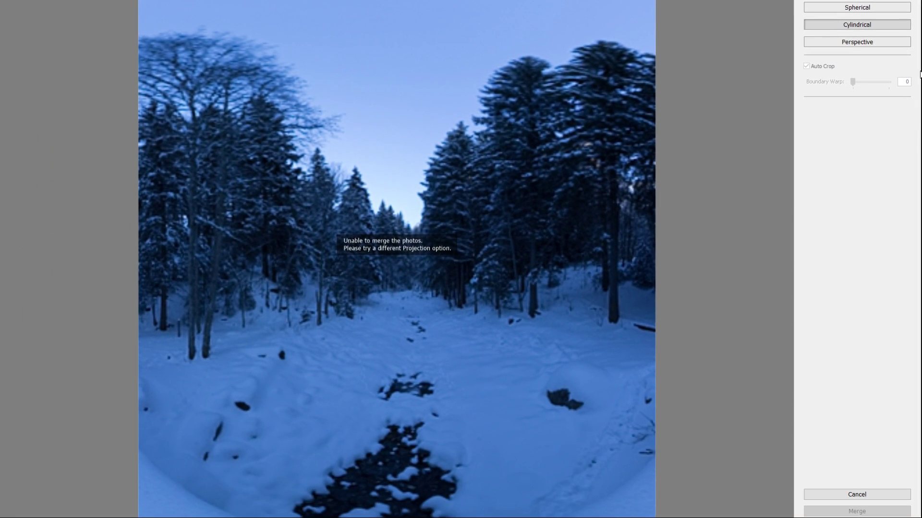
left_click(838, 43)
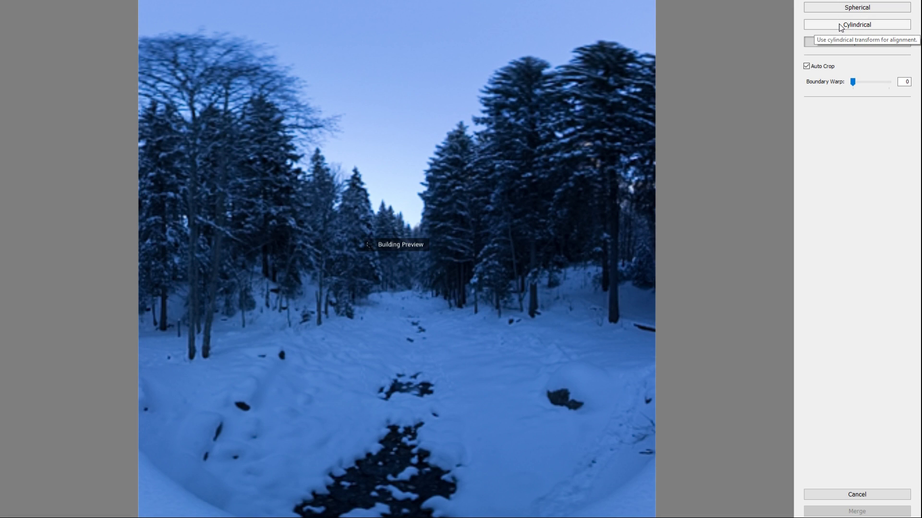
left_click(841, 27)
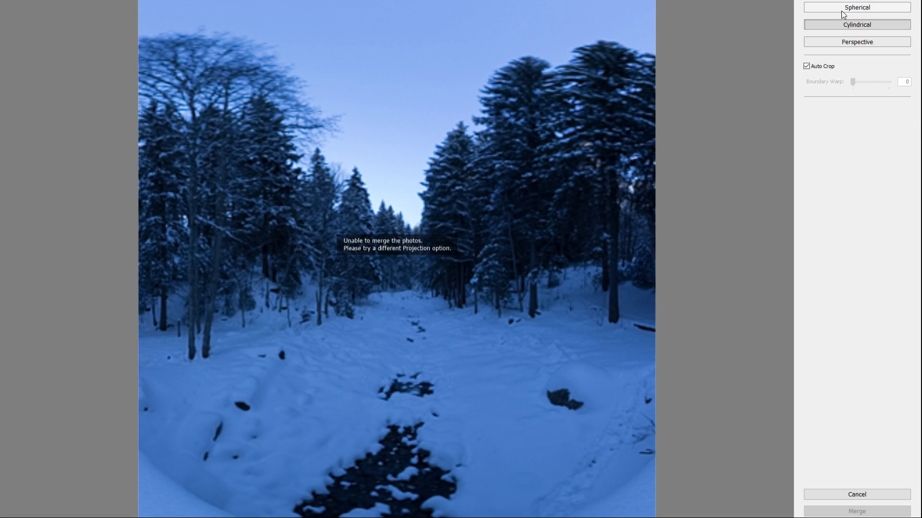
left_click(842, 8)
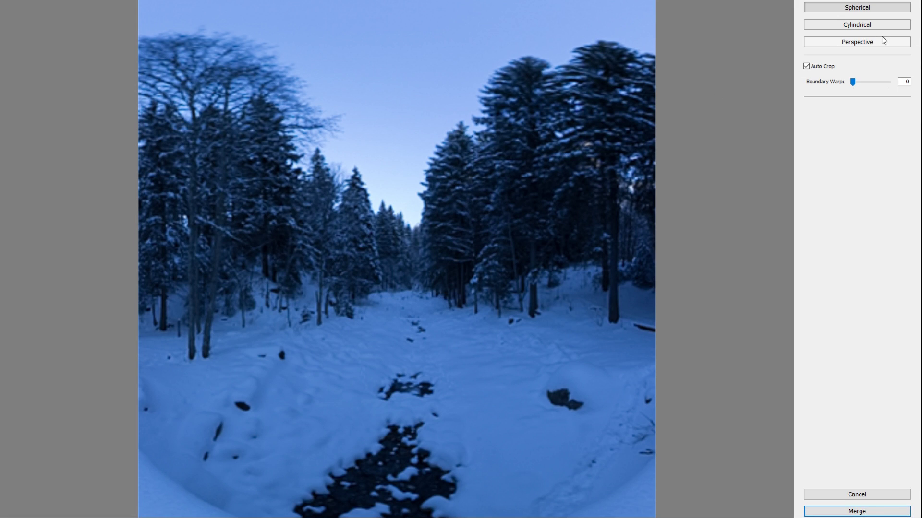
left_click(847, 25)
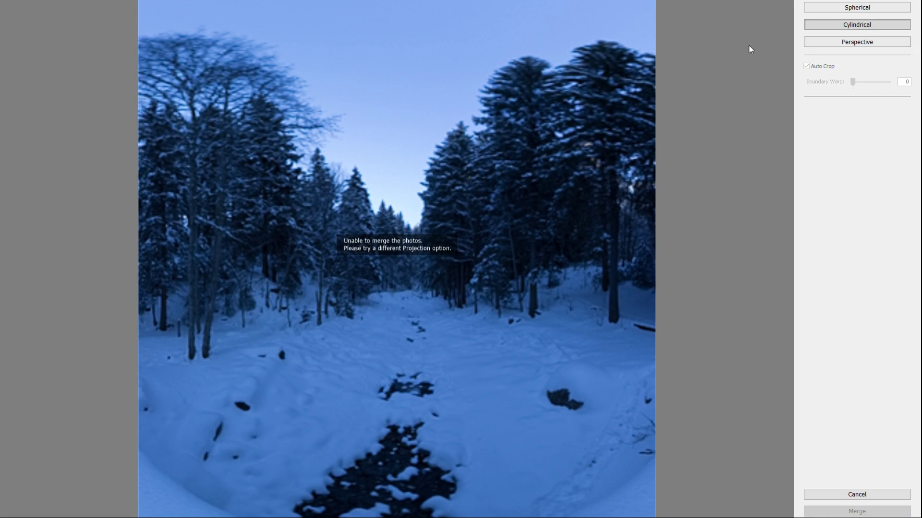
left_click(864, 8)
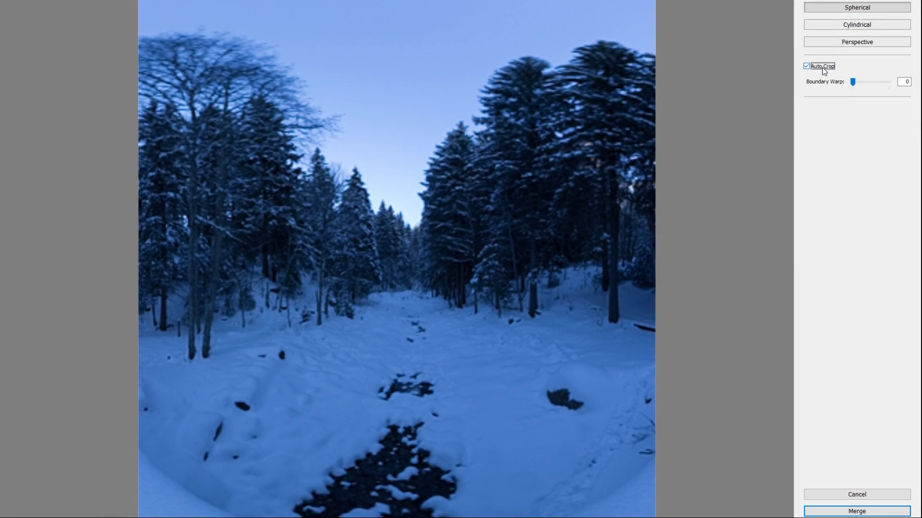
- Compare the spherical panorama preview with Auto Crop off and on, leaving Auto Crop enabled
left_click(785, 168)
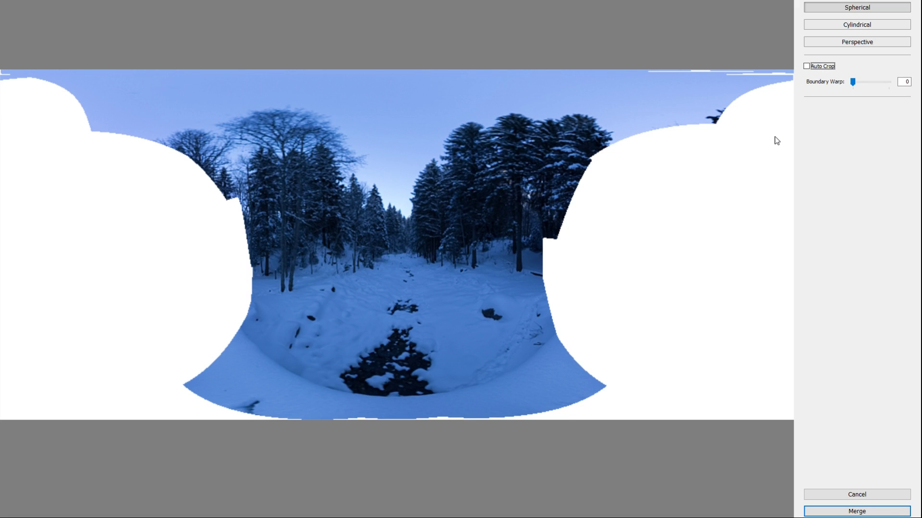
left_click(807, 67)
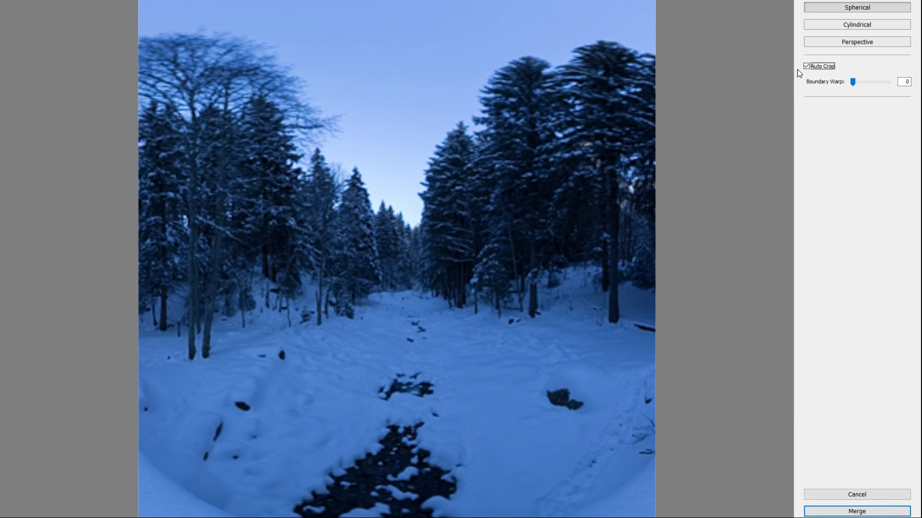
left_click(807, 67)
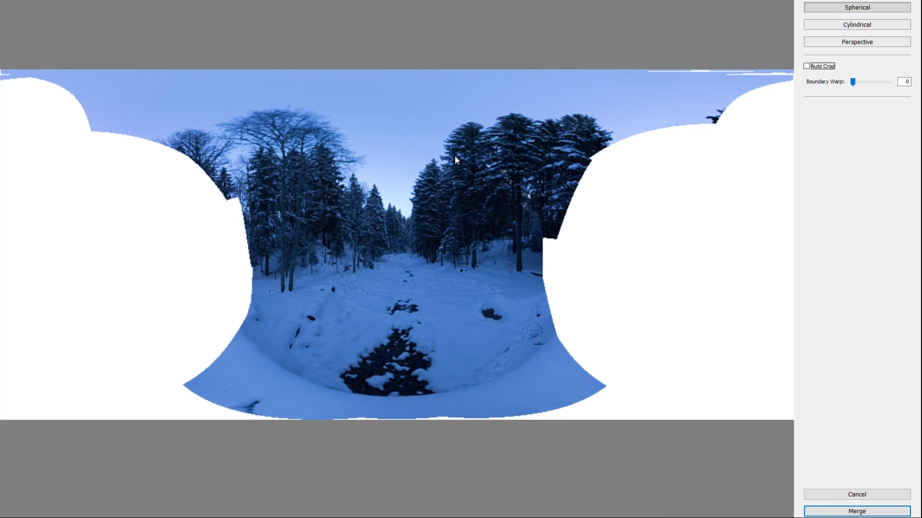
left_click(809, 68)
left_click(810, 69)
left_click(853, 83)
left_click(820, 68)
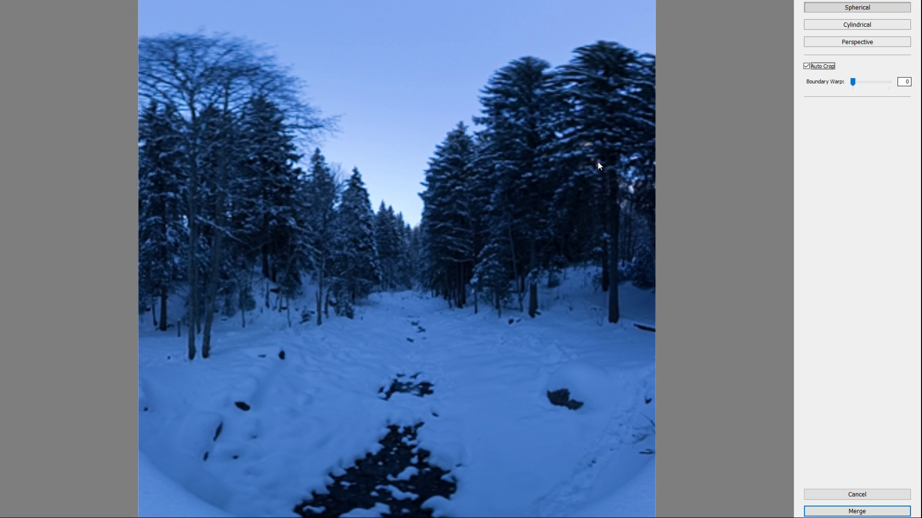
- Try a Boundary Warp of 100 on the cropped panorama and reset it to 0
left_click_drag(852, 83, 914, 82)
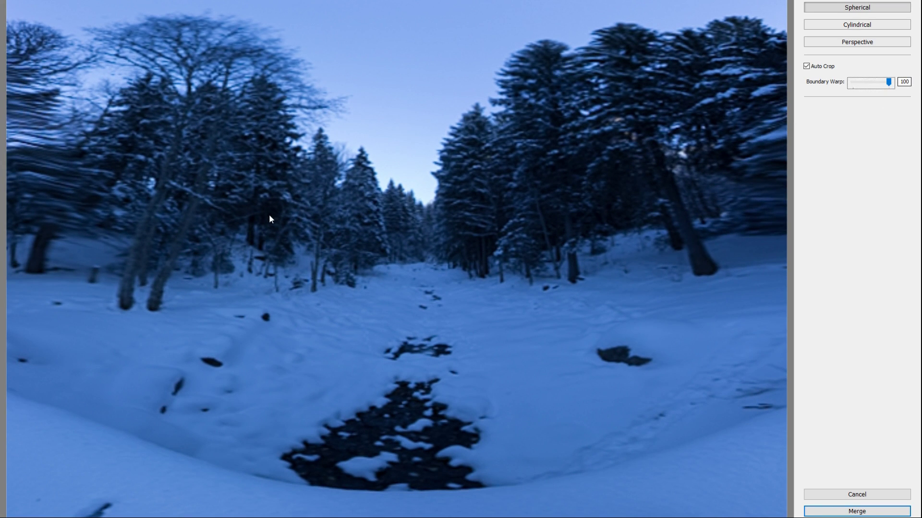
left_click(888, 82)
left_click_drag(888, 81, 851, 82)
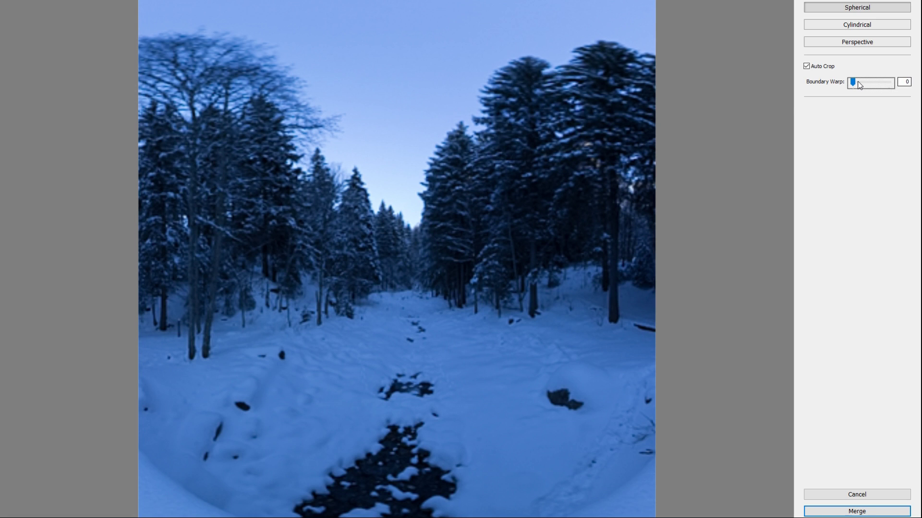
- Set the Boundary Warp to 85 and compare the preview with Auto Crop off and on, keeping it enabled
left_click_drag(854, 81, 892, 81)
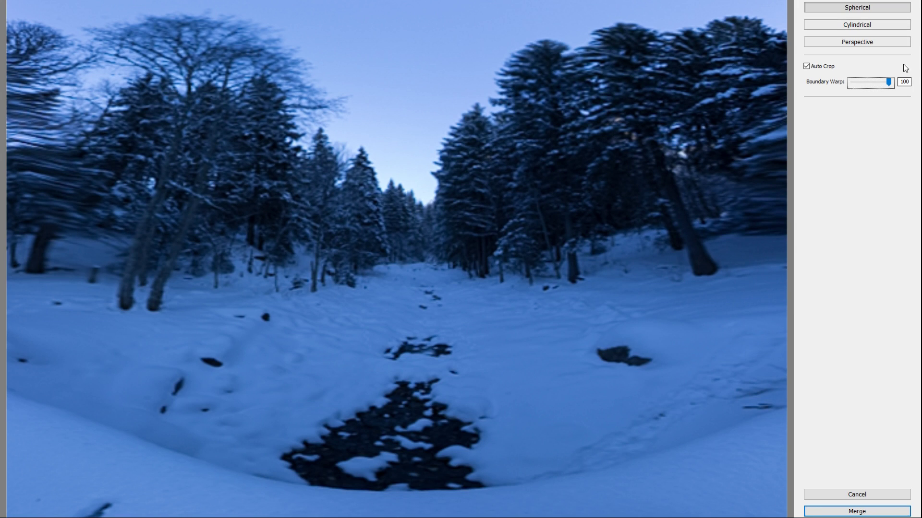
left_click_drag(889, 81, 884, 82)
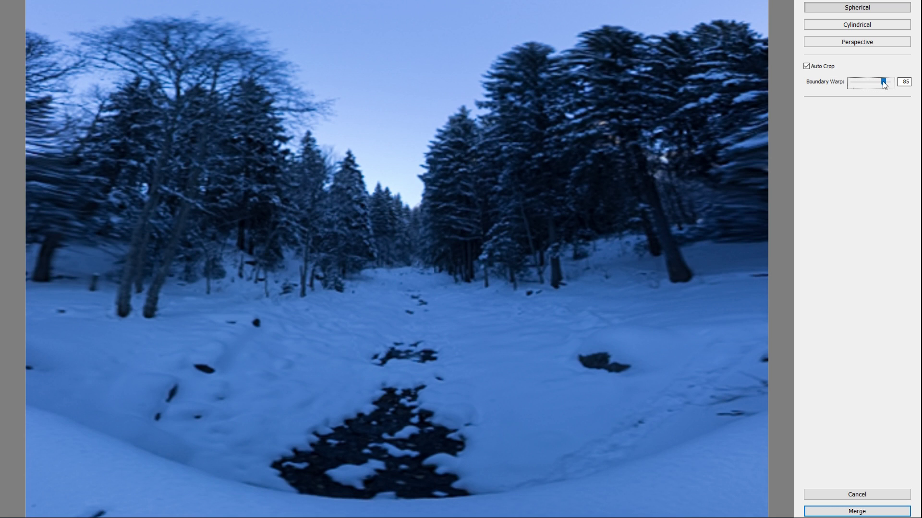
left_click(811, 67)
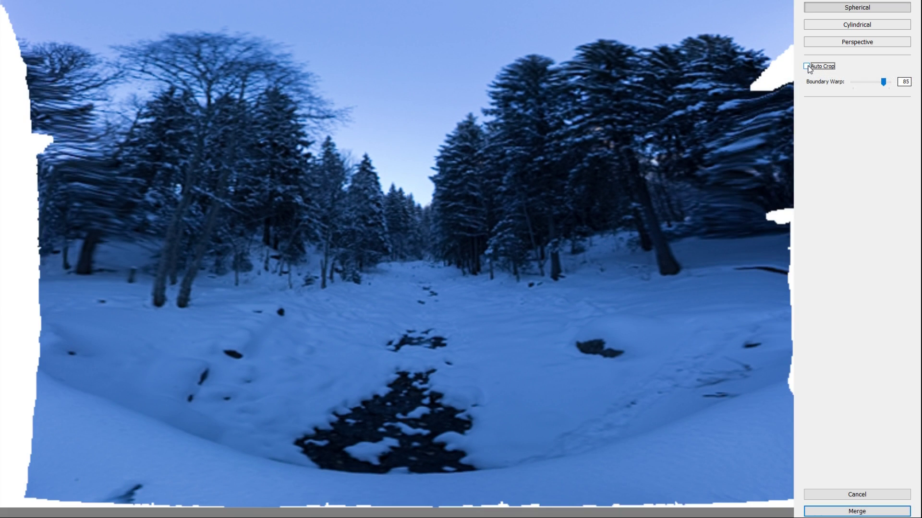
left_click(808, 67)
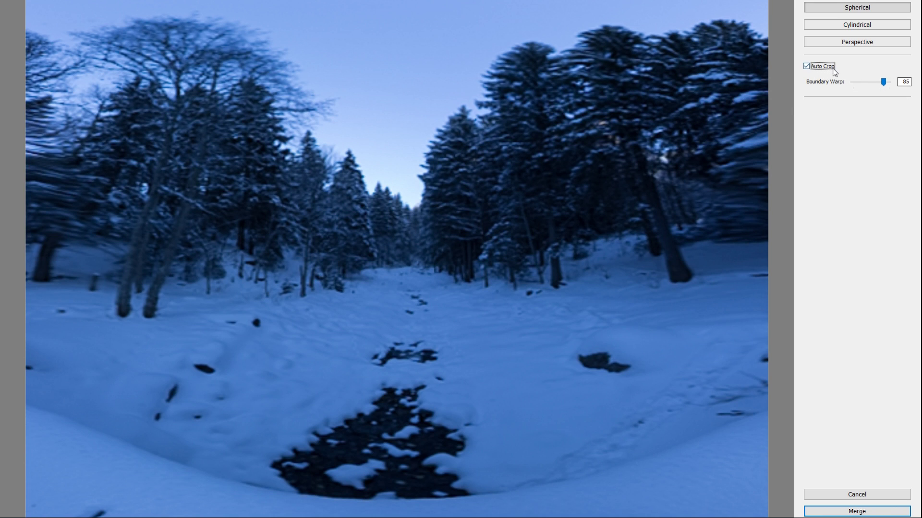
- Merge the panorama with the current settings and open the merged image in single-photo view
left_click(863, 512)
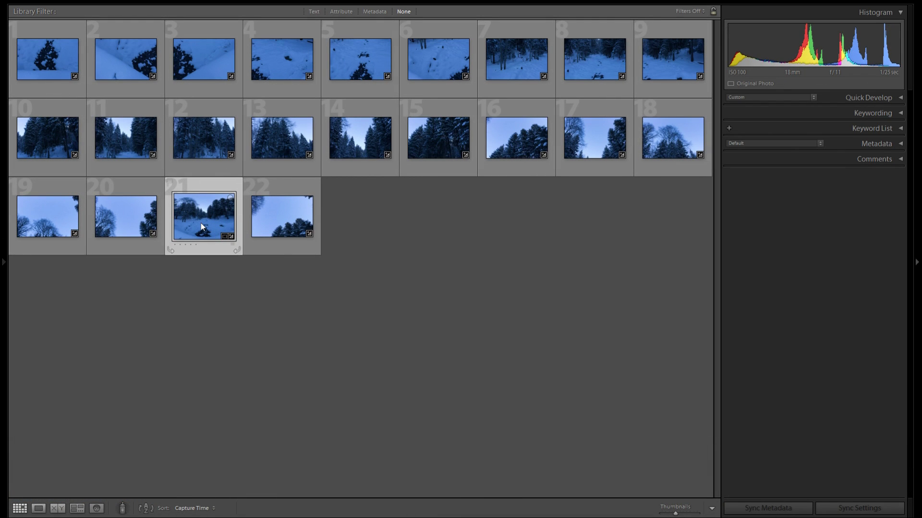
double_click(201, 222)
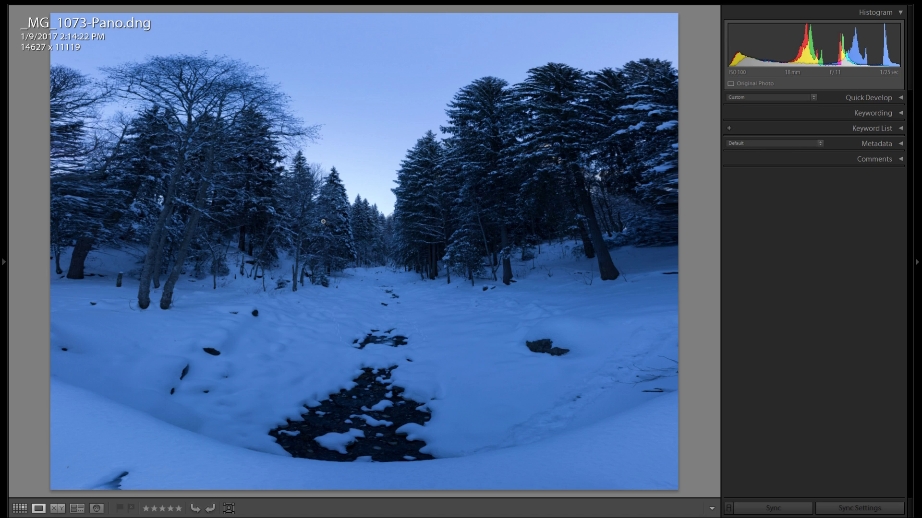
- Examine the merged panorama at high magnification, checking the trees, snow and stream for stitching quality
left_click(382, 300)
left_click_drag(378, 131, 446, 266)
left_click_drag(410, 139, 397, 312)
left_click_drag(415, 121, 421, 315)
left_click_drag(371, 110, 241, 295)
left_click_drag(401, 174, 300, 408)
left_click_drag(422, 113, 325, 42)
left_click_drag(351, 320, 302, 18)
left_click_drag(404, 351, 380, 76)
left_click_drag(493, 276, 144, 323)
left_click_drag(492, 221, 305, 333)
left_click_drag(396, 360, 402, 143)
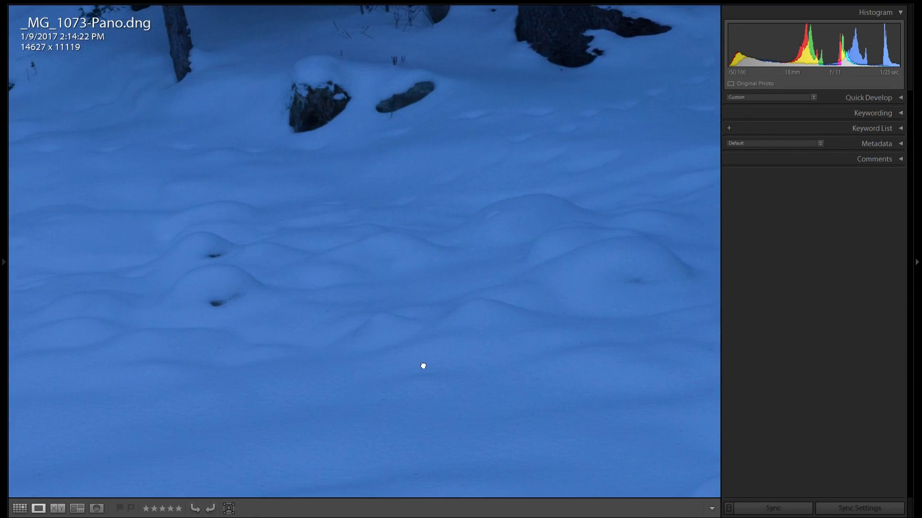
left_click_drag(422, 366, 330, 210)
left_click_drag(354, 321, 410, 182)
left_click_drag(325, 243, 291, 10)
left_click_drag(313, 267, 470, 77)
left_click_drag(249, 412, 459, 222)
left_click_drag(243, 131, 330, 182)
left_click(330, 182)
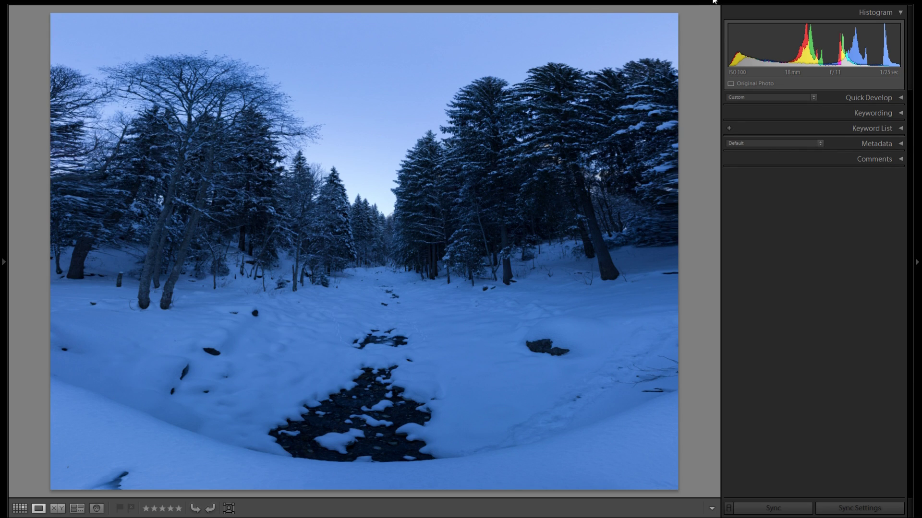
- Open the panorama for developing, hide the side panel holding the history, and bring up the Basic adjustments
key("d")
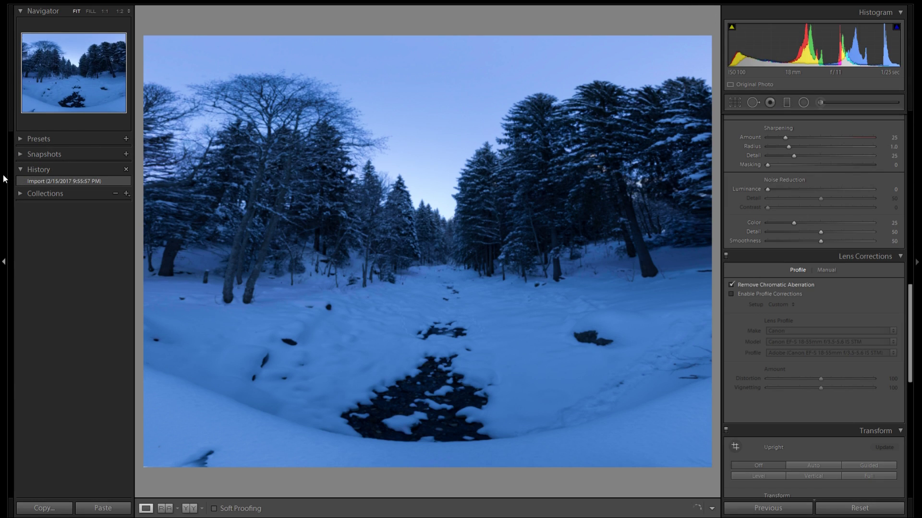
key("F7")
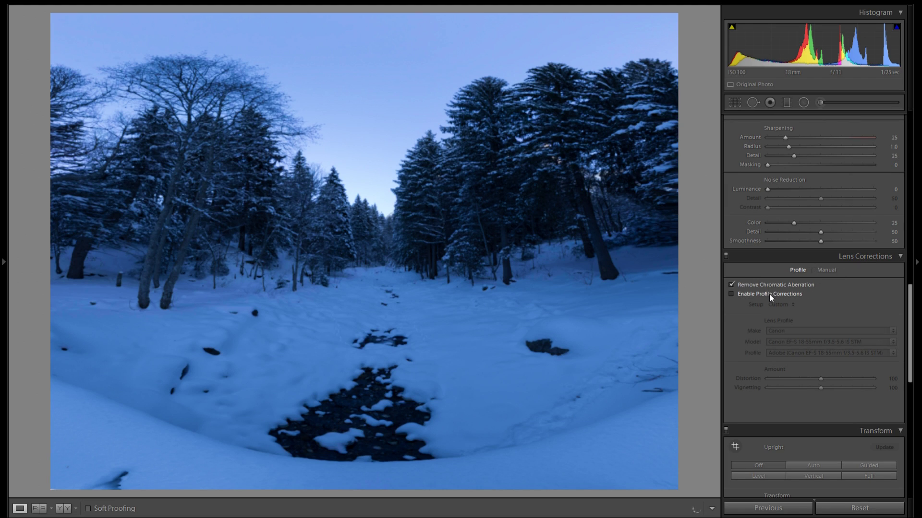
scroll(816, 292, "up", 4)
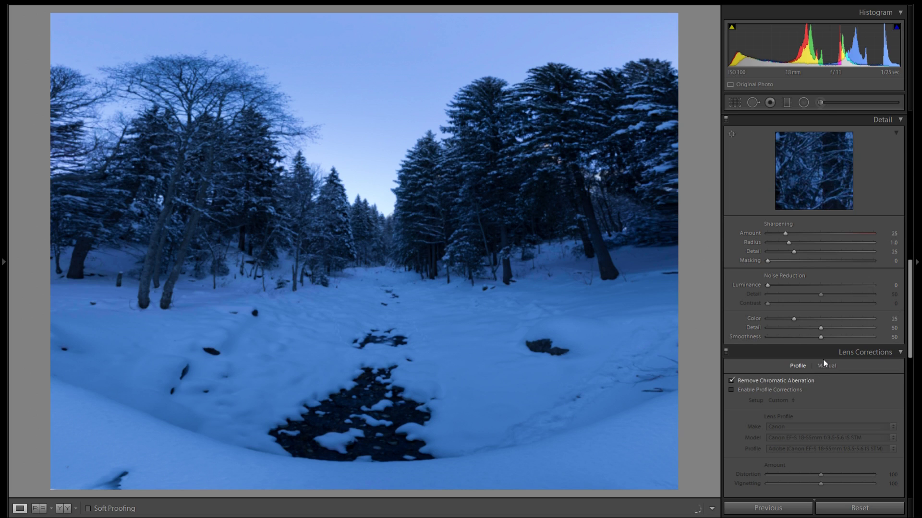
scroll(823, 359, "up", 4)
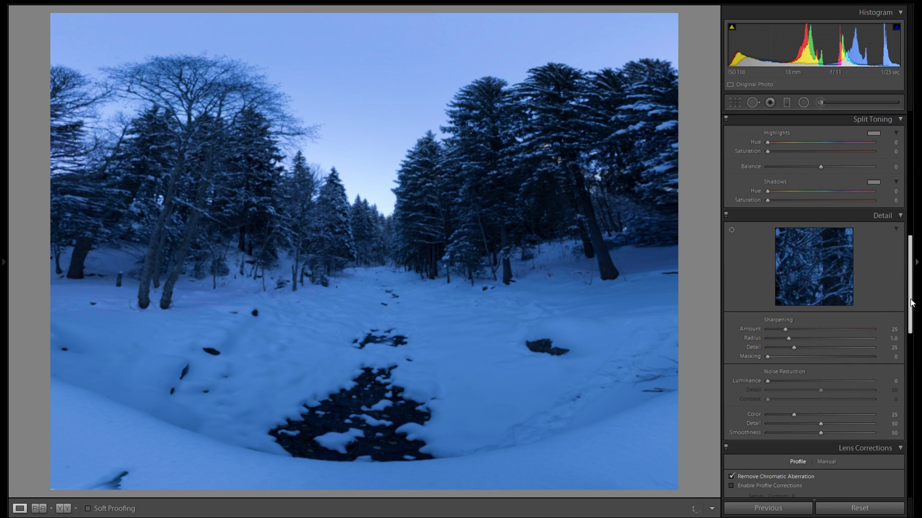
left_click_drag(911, 302, 915, 166)
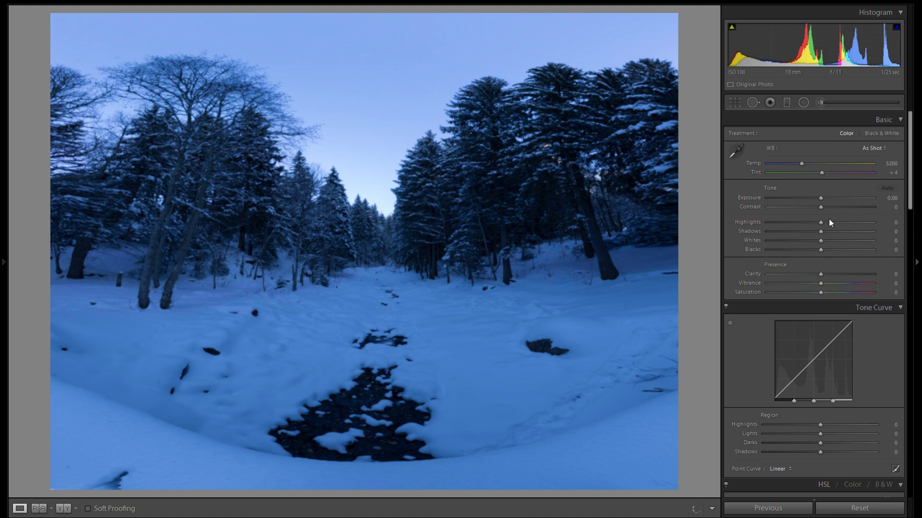
- Inspect the distant trees and the bright spots among the fir branches up close, and return to the full view
left_click(379, 259)
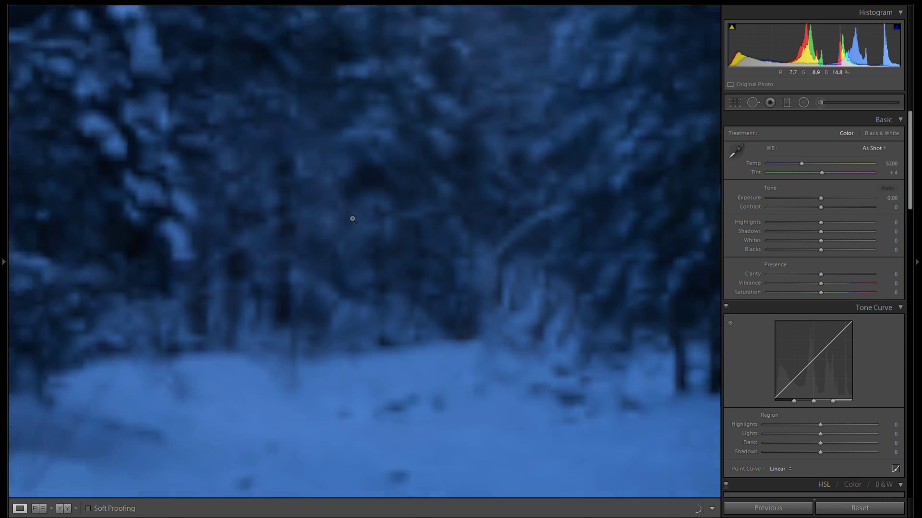
left_click(352, 219)
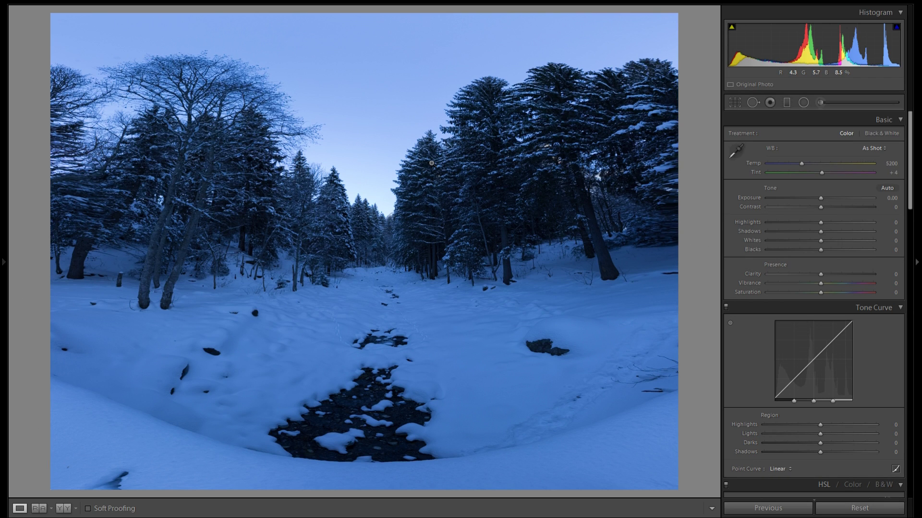
left_click(451, 165)
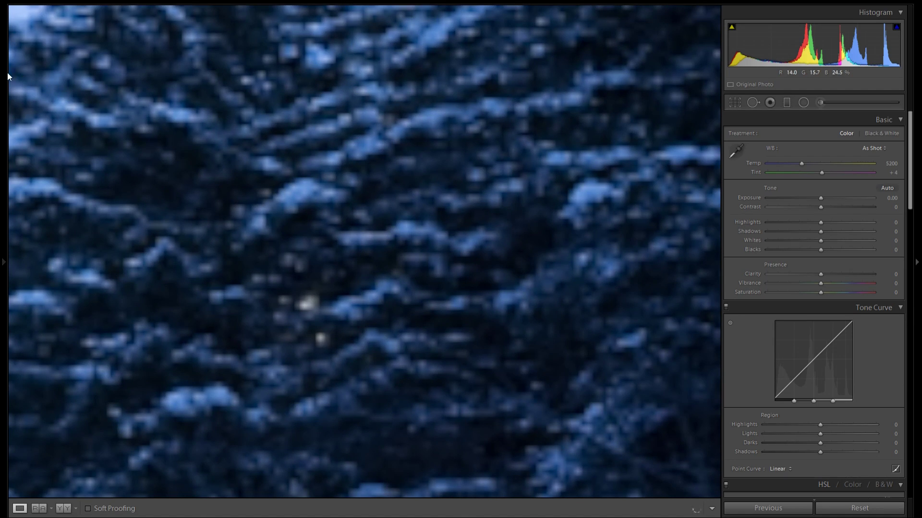
mouse_move(4, 72)
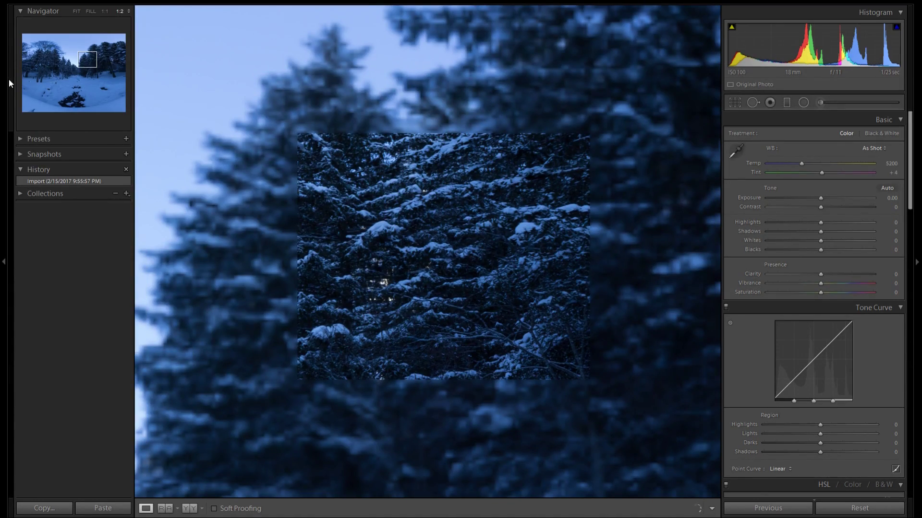
left_click_drag(380, 287, 453, 181)
left_click(454, 181)
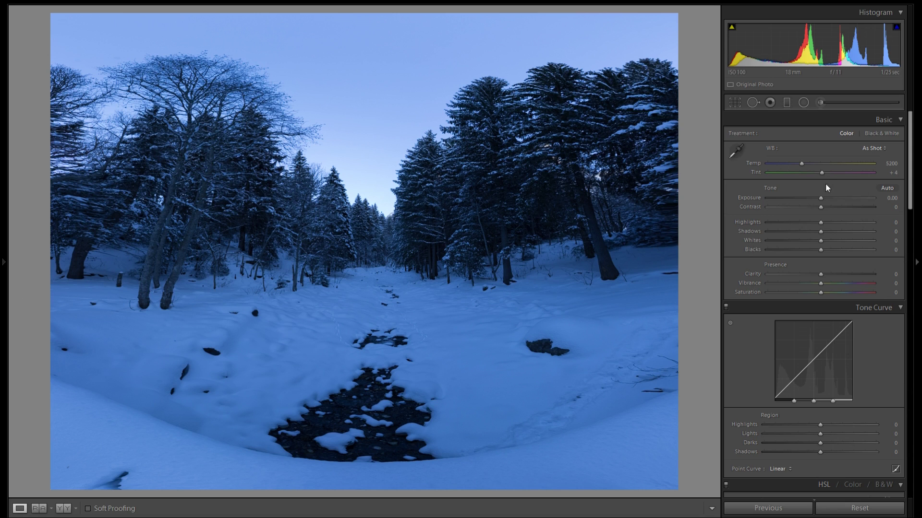
- Set the panorama's Highlights to -69 and Shadows to +29, trying Shadows at +100 along the way
left_click_drag(822, 221, 784, 219)
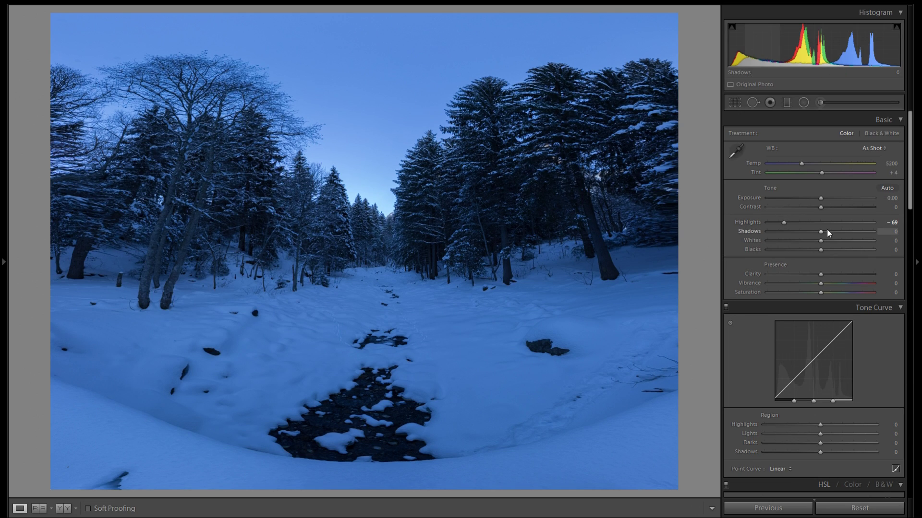
left_click_drag(826, 234, 920, 234)
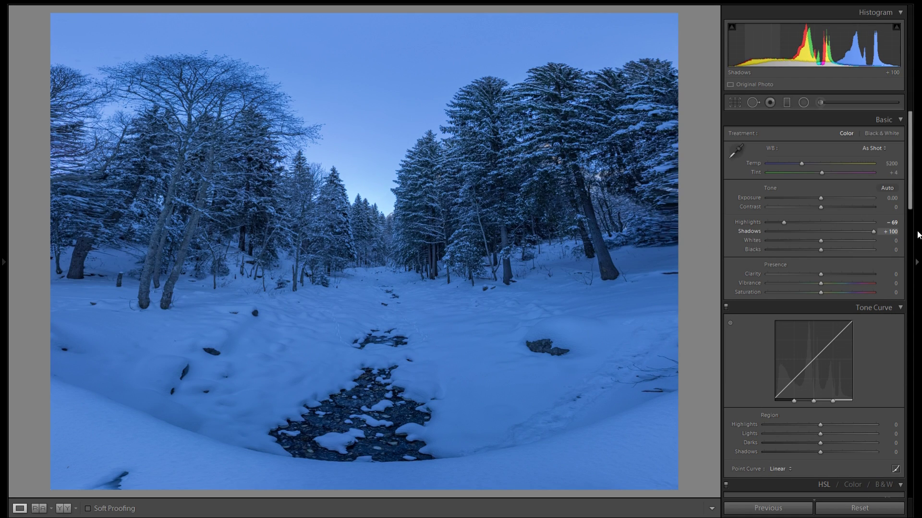
left_click_drag(918, 235, 841, 235)
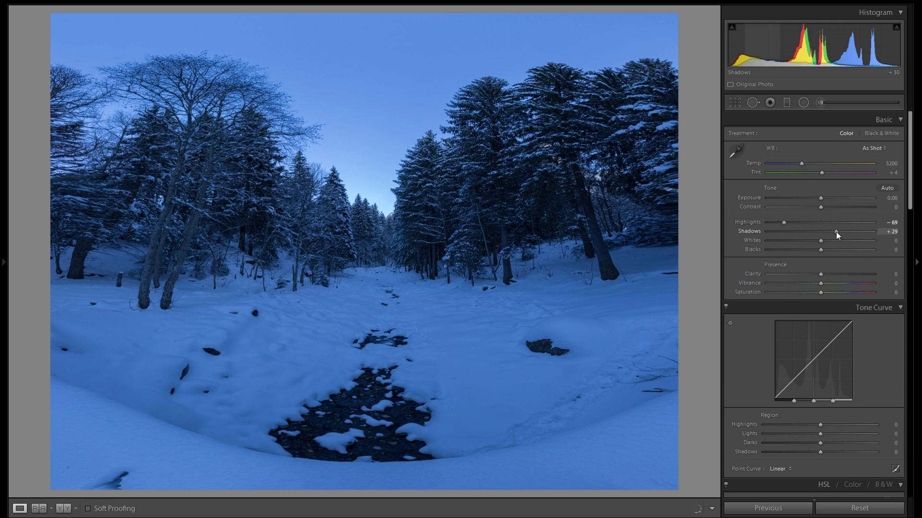
- Try lowering the Blacks to -29 and then -25, checking the dark areas of the stream up close
mouse_move(820, 248)
left_mouse_down()
mouse_move(788, 249)
mouse_move(806, 246)
left_mouse_up()
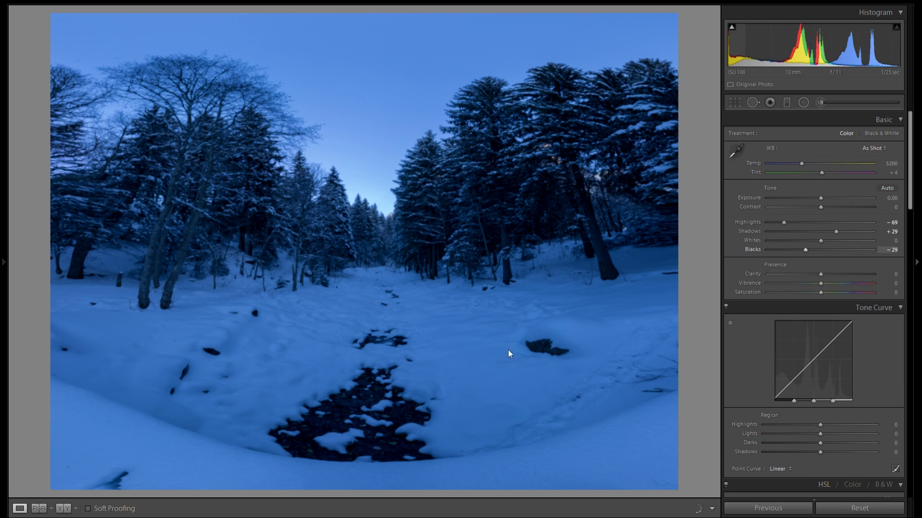
left_click(446, 452)
left_click_drag(446, 452, 452, 315)
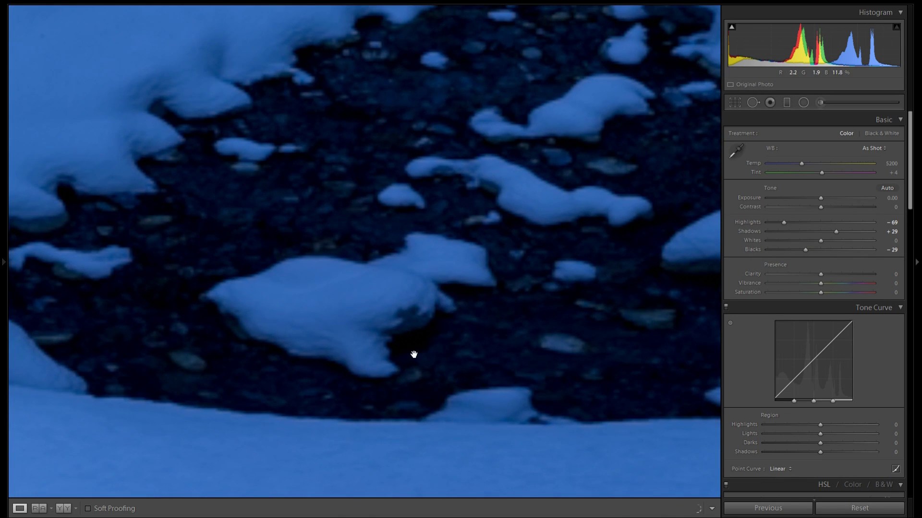
left_click_drag(808, 249, 807, 250)
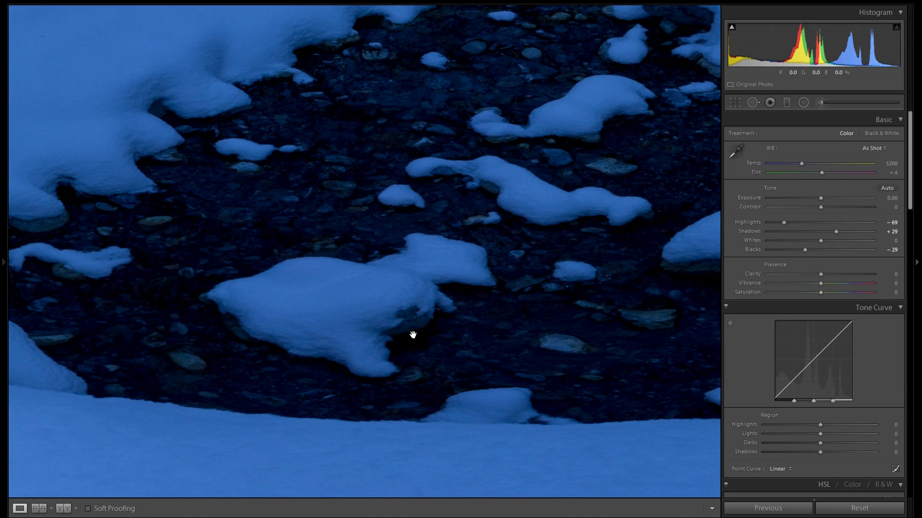
left_click(438, 327)
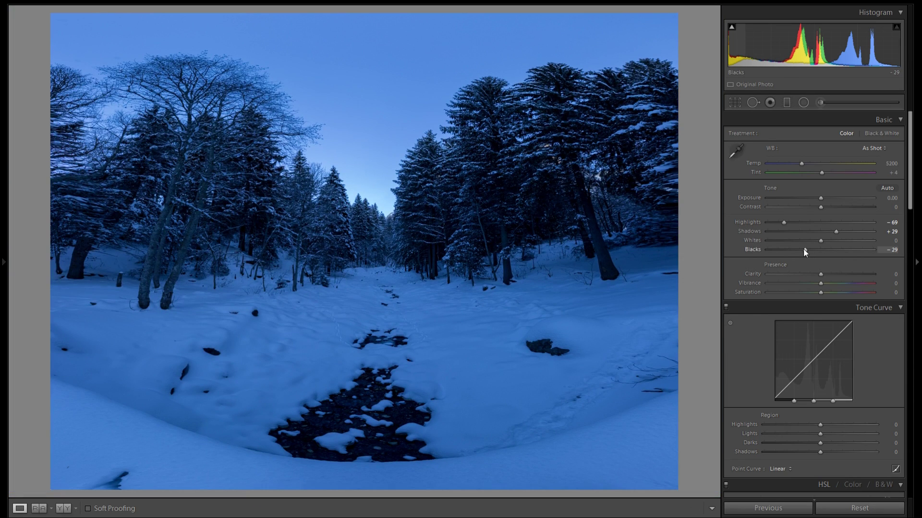
left_click_drag(803, 249, 806, 251)
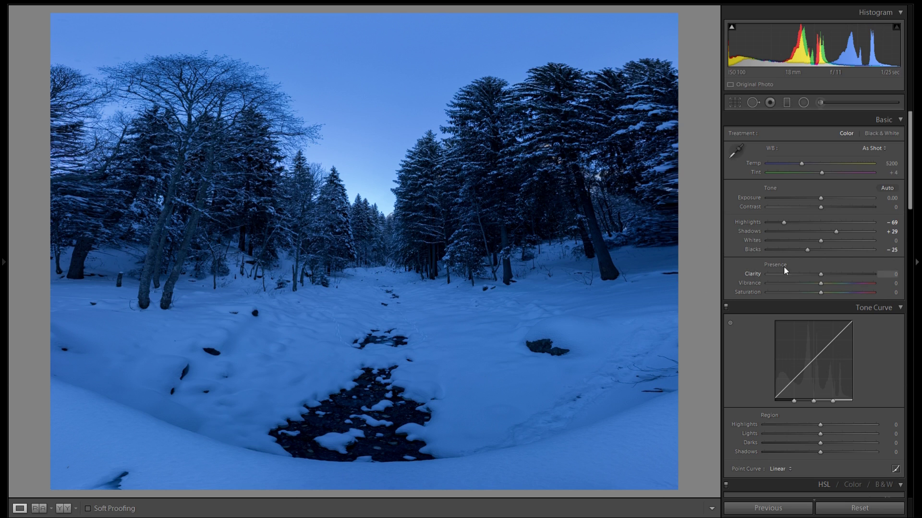
- Raise the Blacks to +19 and set the Contrast to +36 after trying the maximum of +100
left_click_drag(808, 249, 819, 249)
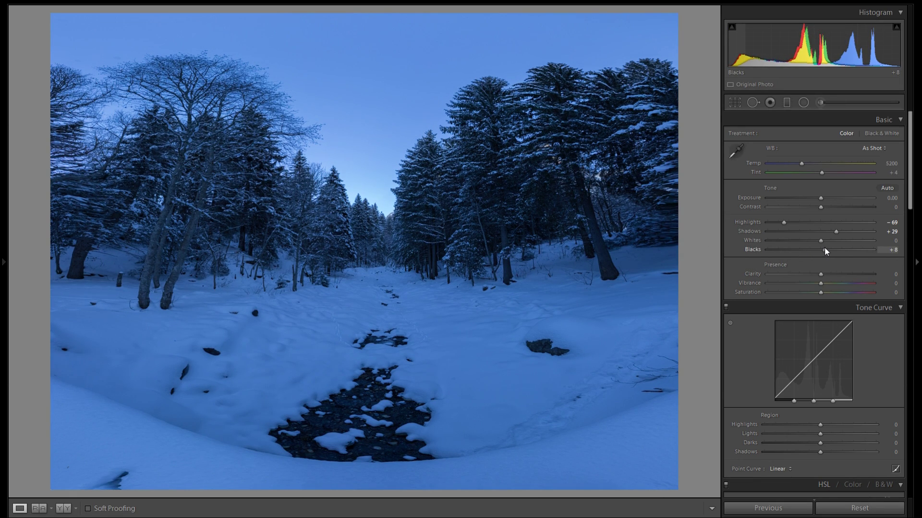
mouse_move(824, 251)
left_mouse_down()
mouse_move(812, 250)
mouse_move(829, 250)
left_mouse_up()
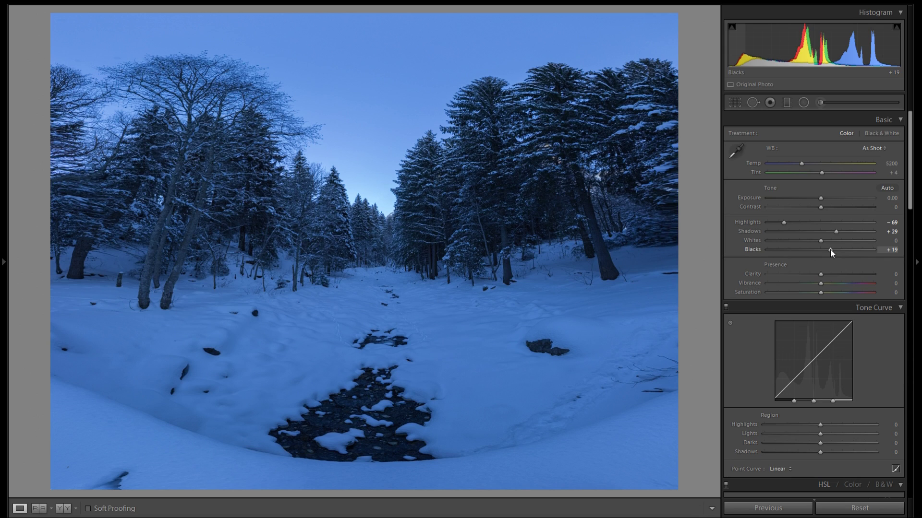
left_click_drag(821, 208, 836, 234)
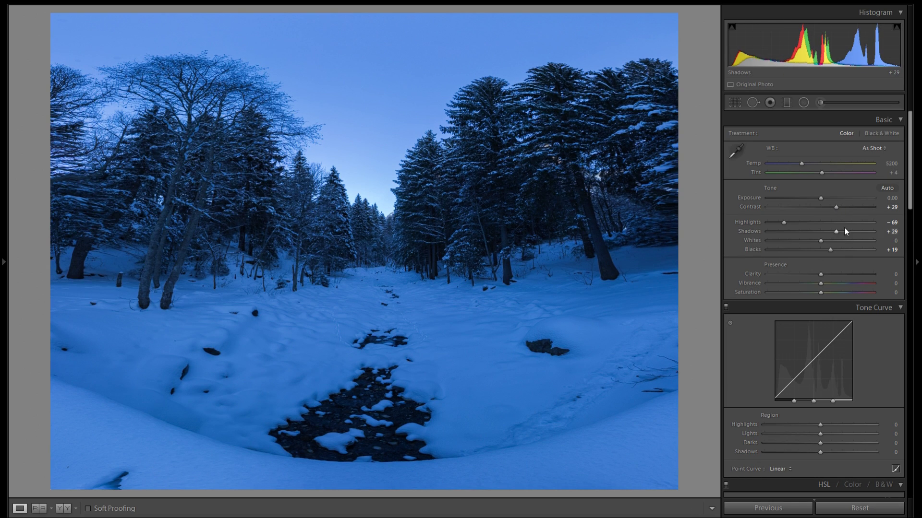
left_click_drag(835, 207, 908, 204)
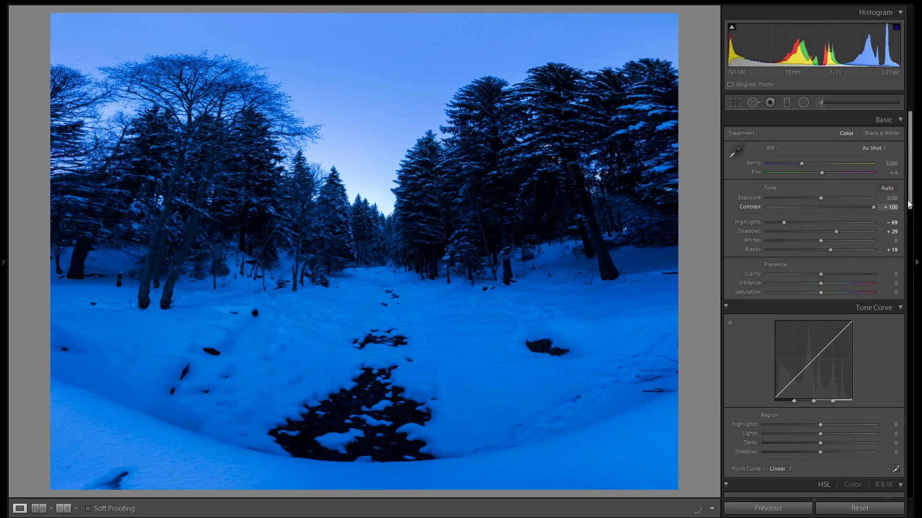
left_click(837, 216)
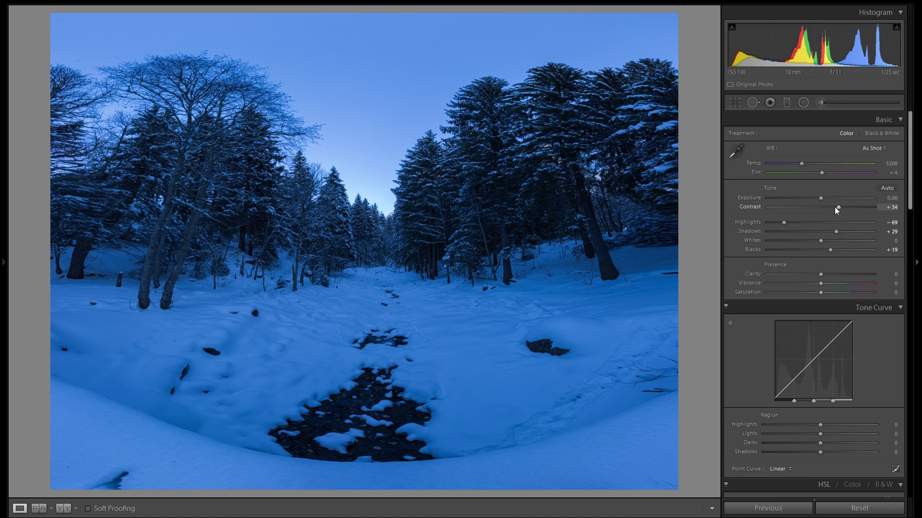
left_click_drag(838, 209, 839, 210)
- Try resetting Shadows and Blacks to 0, check the dark trees up close, and undo both resets
double_click(754, 232)
double_click(755, 249)
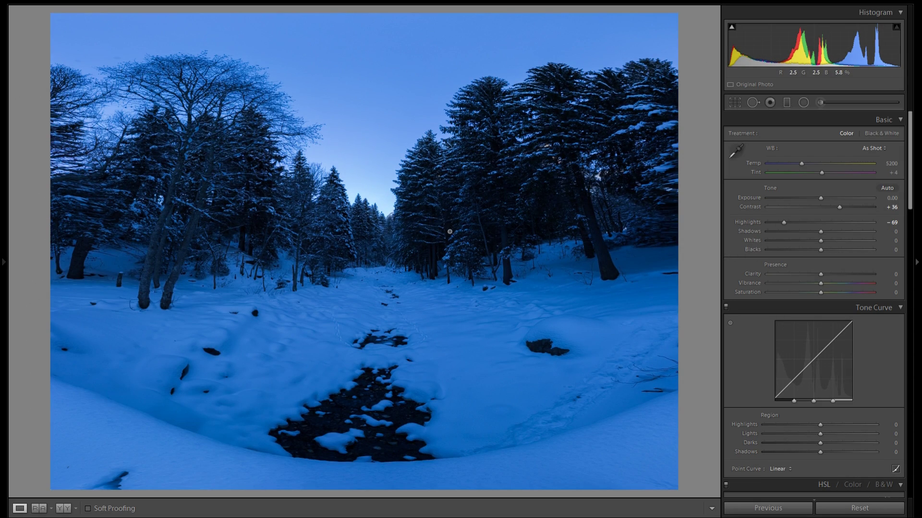
left_click(448, 235)
left_click(468, 201)
key("ctrl+z")
key("ctrl+z")
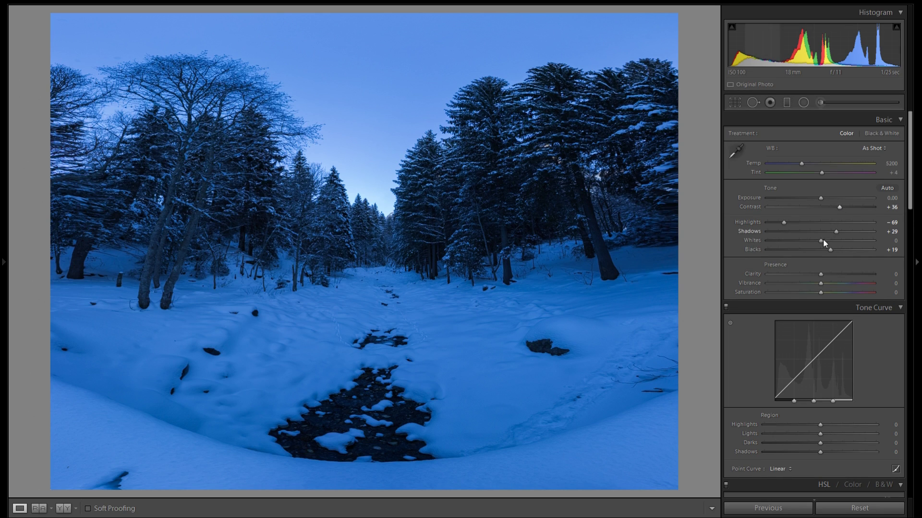
- Set the Blacks to +18 using the clipping preview and the Whites to +55, checking the snow detail up close
left_click(830, 250, "alt")
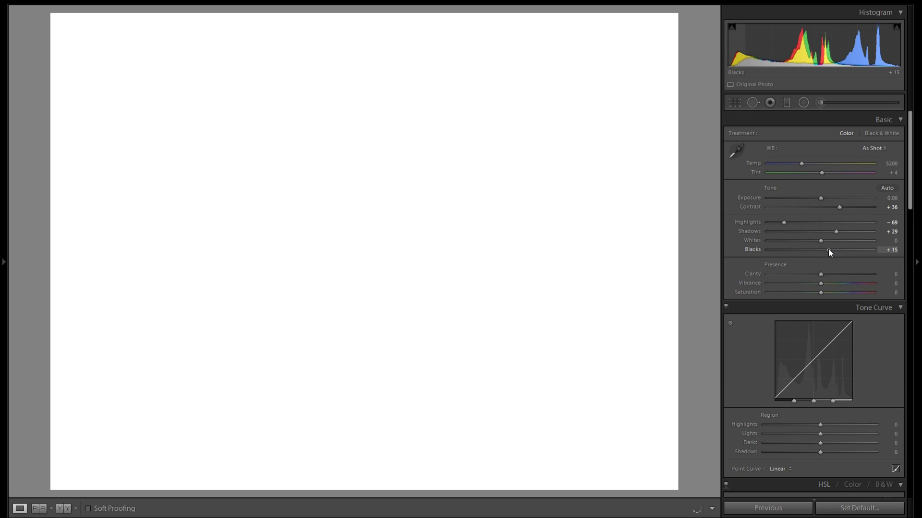
left_click_drag(829, 249, 830, 248)
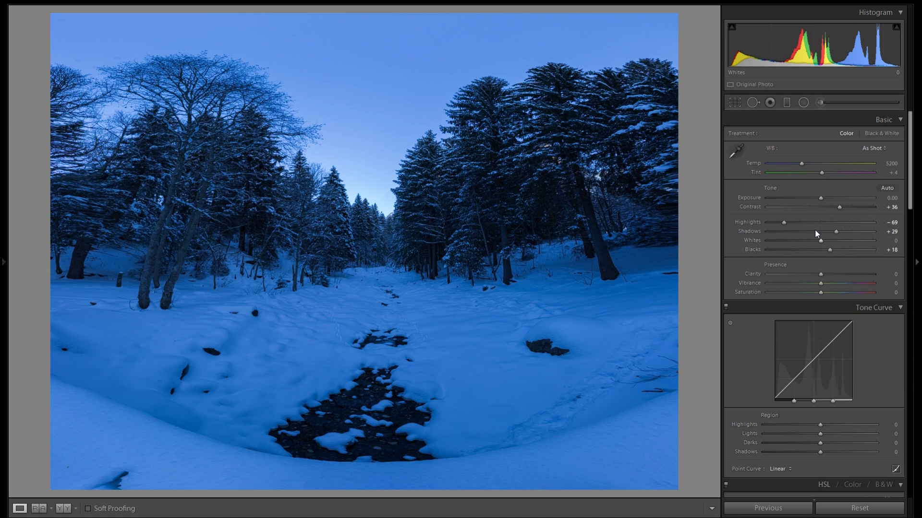
left_click_drag(822, 239, 851, 238)
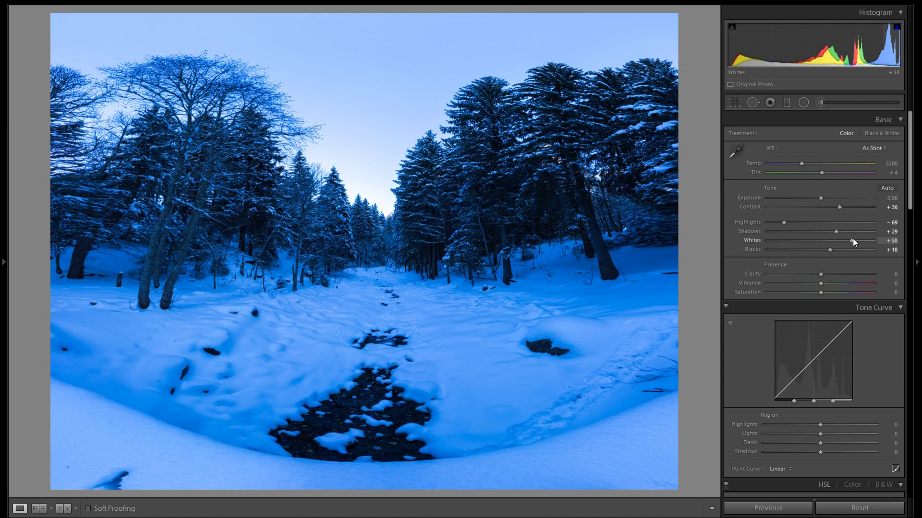
double_click(852, 239)
left_click_drag(308, 319, 592, 280)
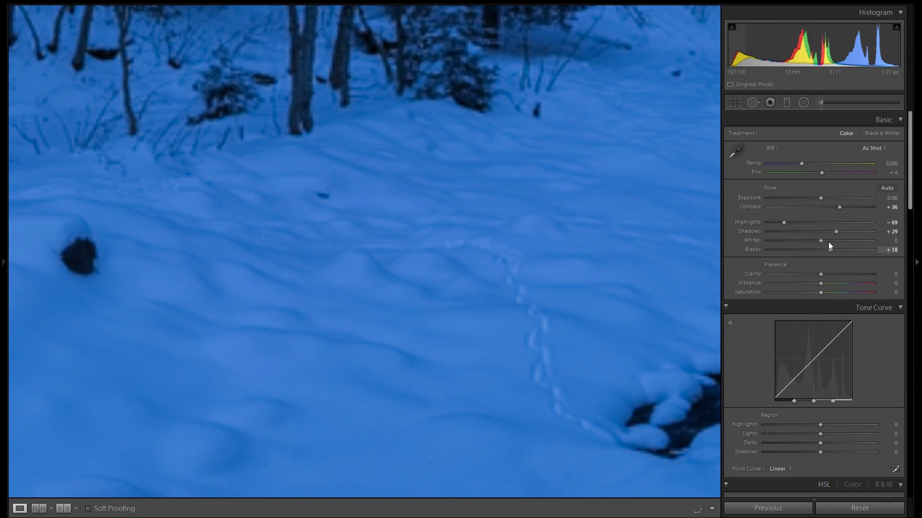
left_click_drag(825, 241, 851, 234)
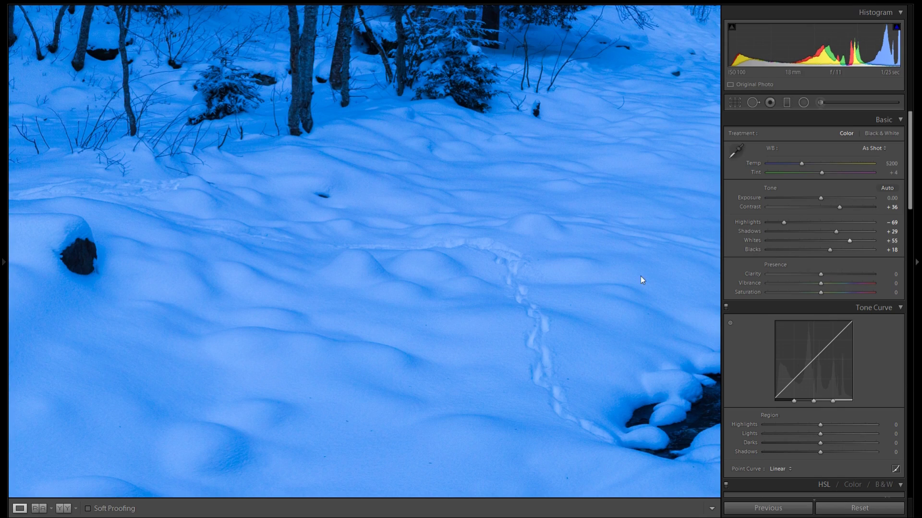
left_click(586, 272)
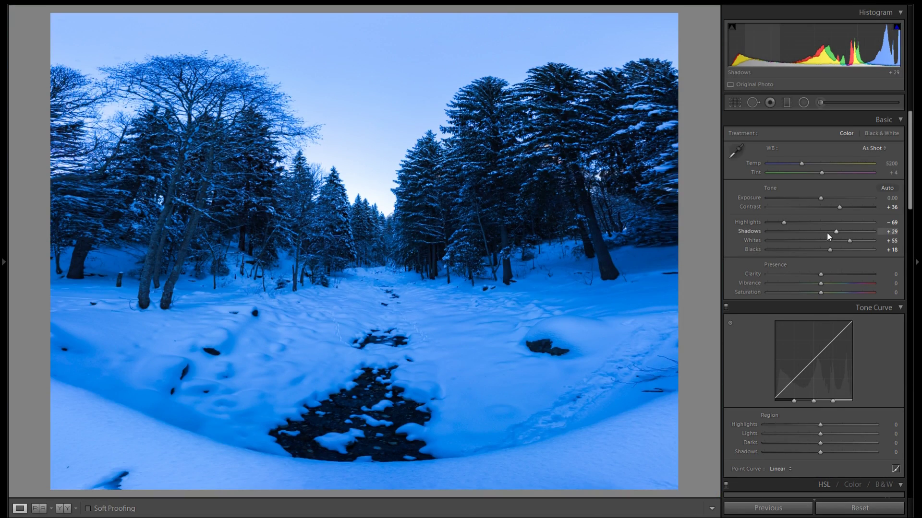
- Set the Whites to +23 after resetting them and trying +42, +38, +10 and +65
double_click(752, 240)
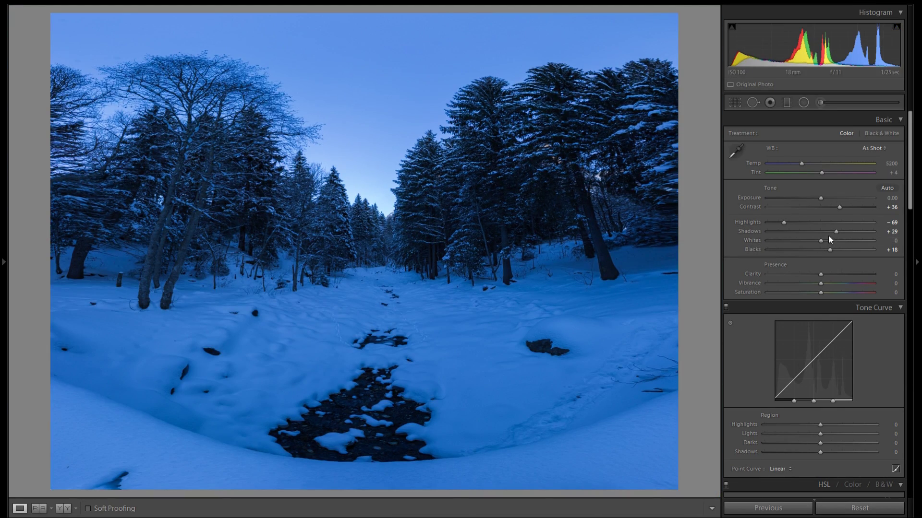
left_click_drag(820, 240, 842, 240)
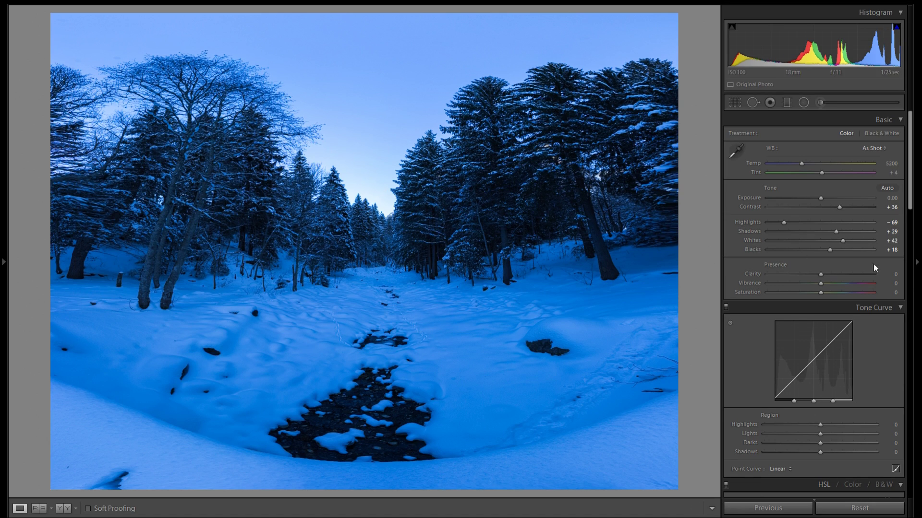
left_click_drag(841, 240, 838, 241)
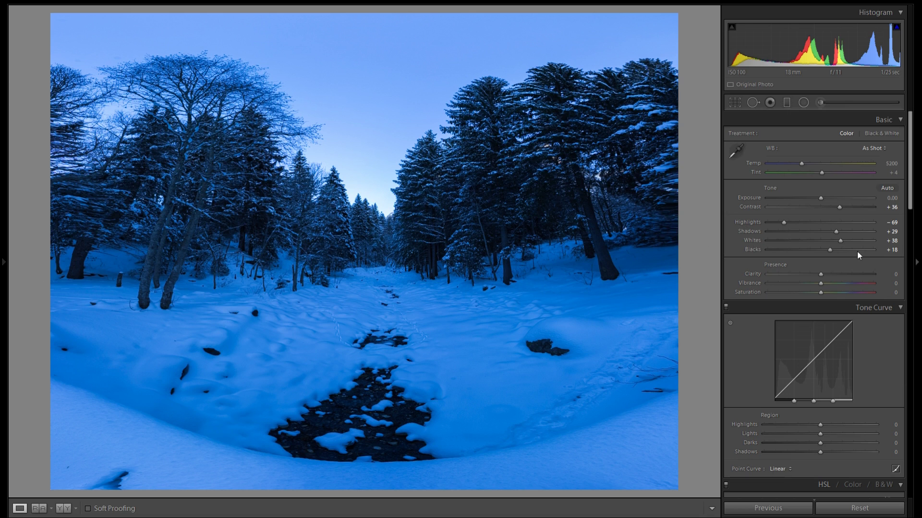
left_click_drag(841, 240, 825, 240)
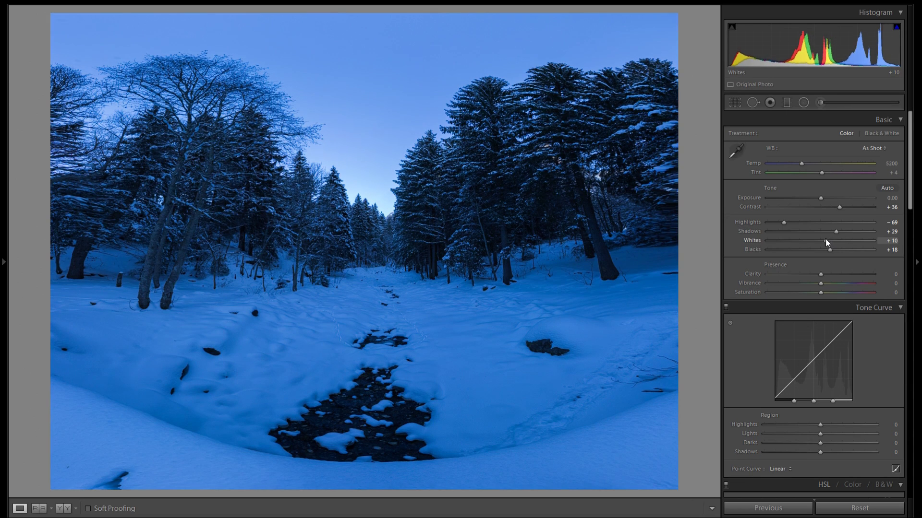
double_click(751, 241)
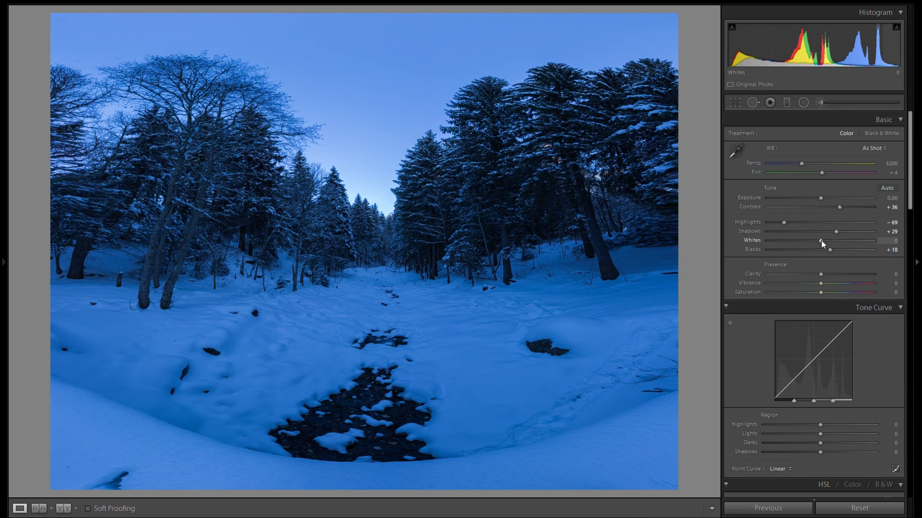
left_click_drag(821, 240, 854, 244)
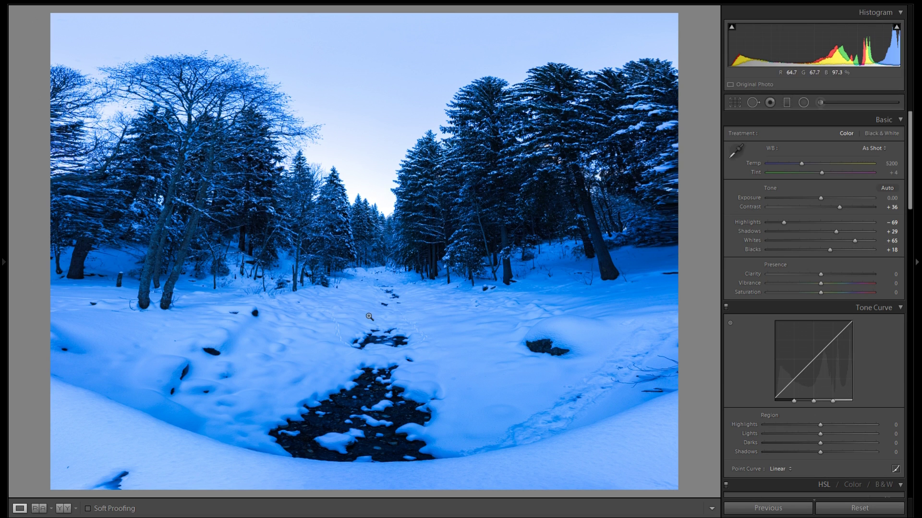
double_click(826, 241)
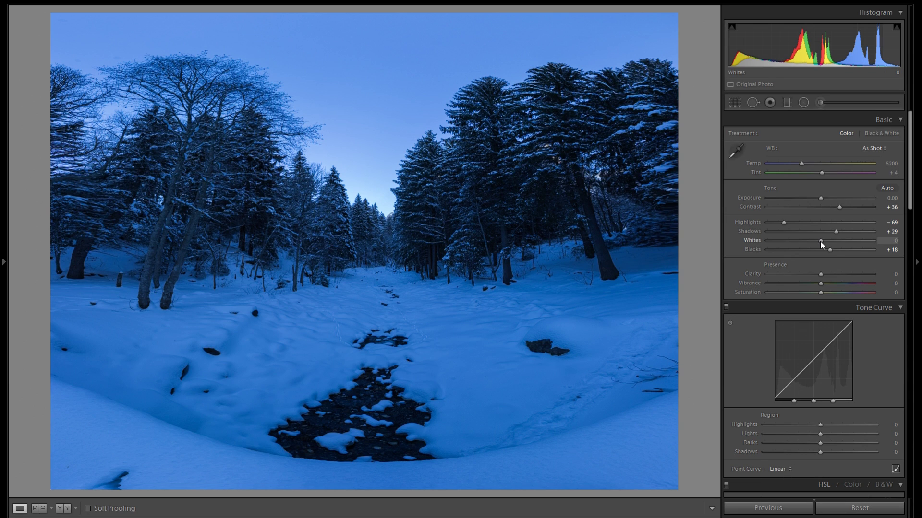
mouse_move(819, 241)
left_mouse_down()
mouse_move(869, 237)
mouse_move(833, 240)
left_mouse_up()
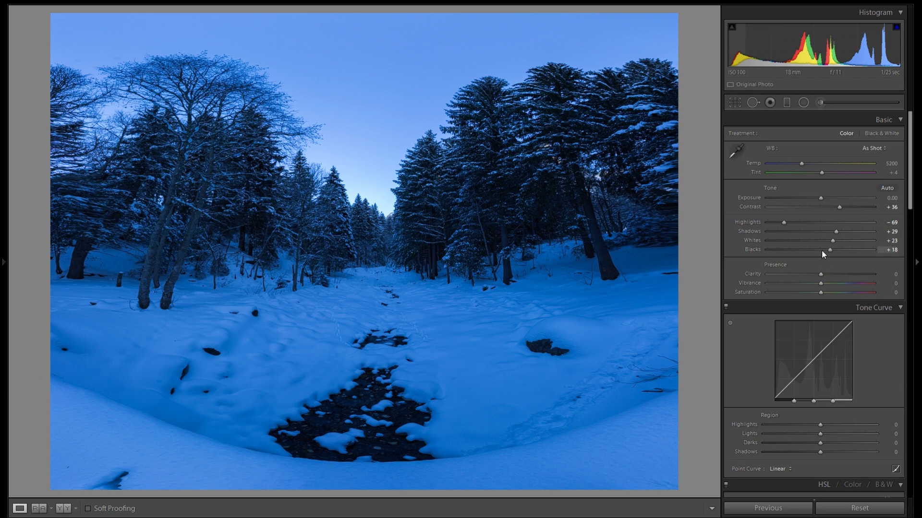
- Try a strong Clarity of +95 and a negative Clarity of -20, resetting the setting each time
left_click_drag(822, 273, 883, 272)
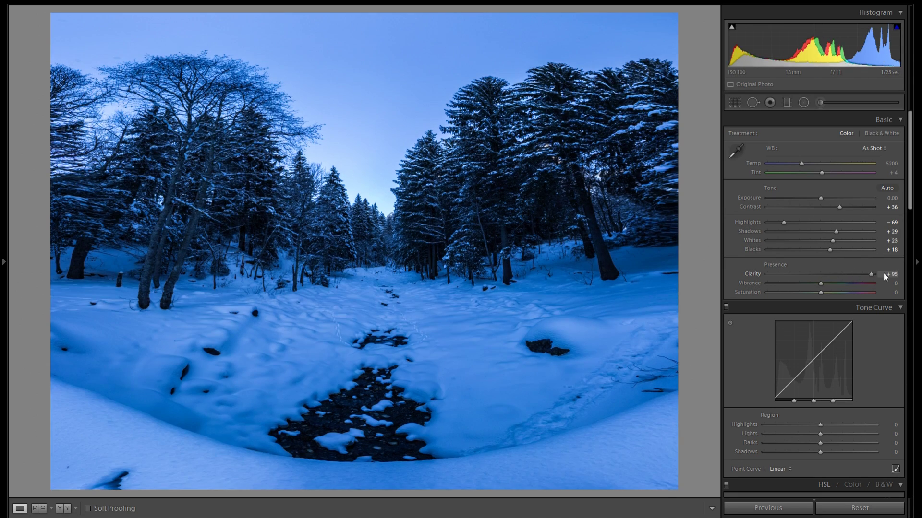
double_click(750, 272)
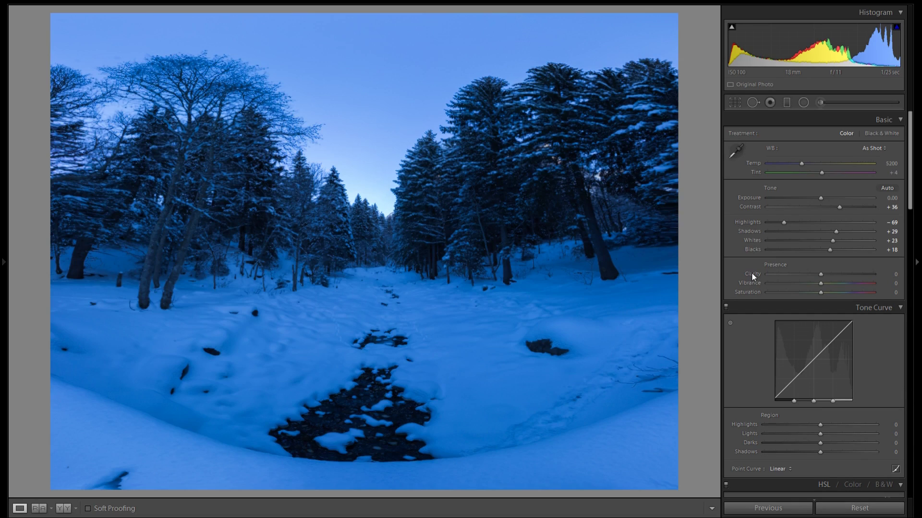
mouse_move(821, 274)
left_mouse_down()
mouse_move(795, 274)
mouse_move(819, 273)
mouse_move(812, 274)
left_mouse_up()
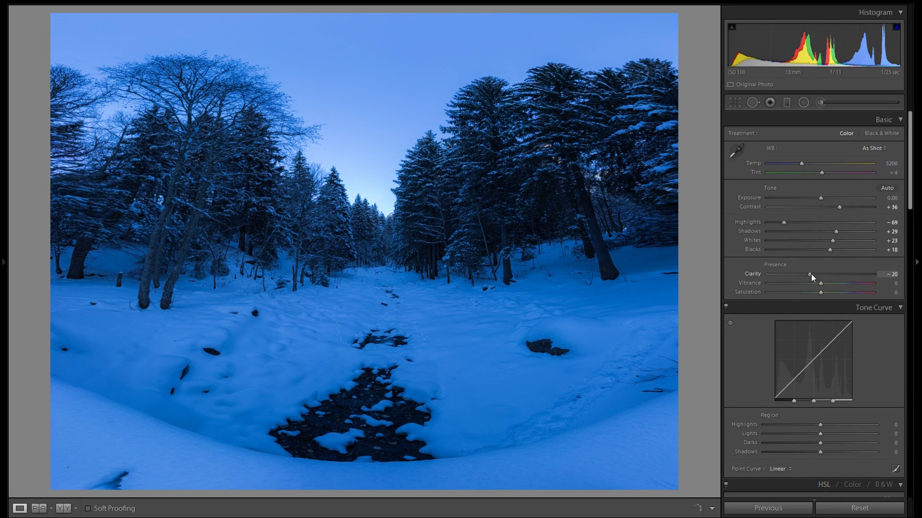
double_click(749, 271)
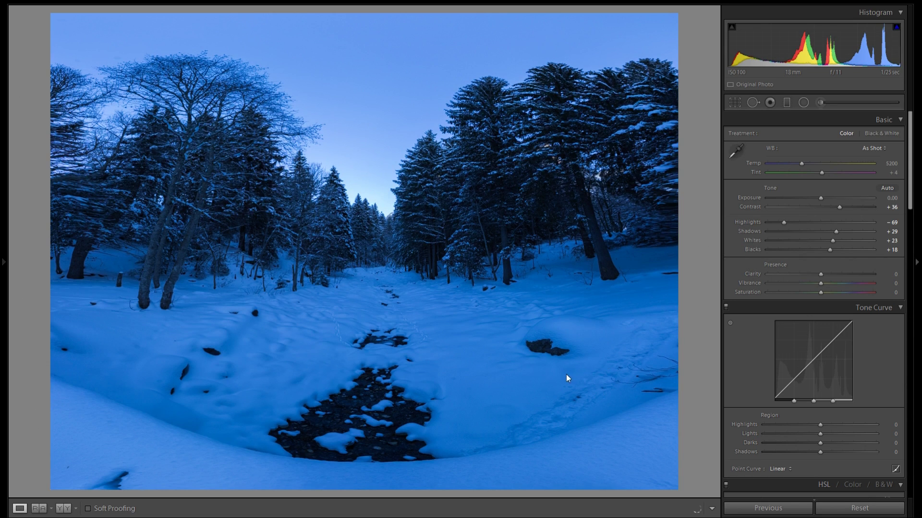
- Check the snow, the stream and the distant trees up close, and try a Clarity of -23 on the trees
left_click(491, 387)
left_click_drag(405, 312, 569, 308)
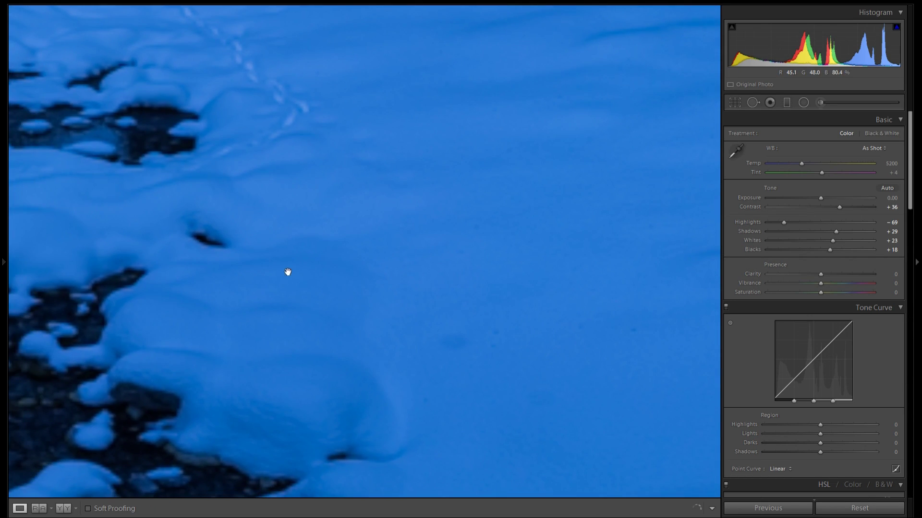
left_click_drag(261, 239, 495, 232)
left_click_drag(144, 288, 278, 290)
left_click_drag(417, 243, 475, 270)
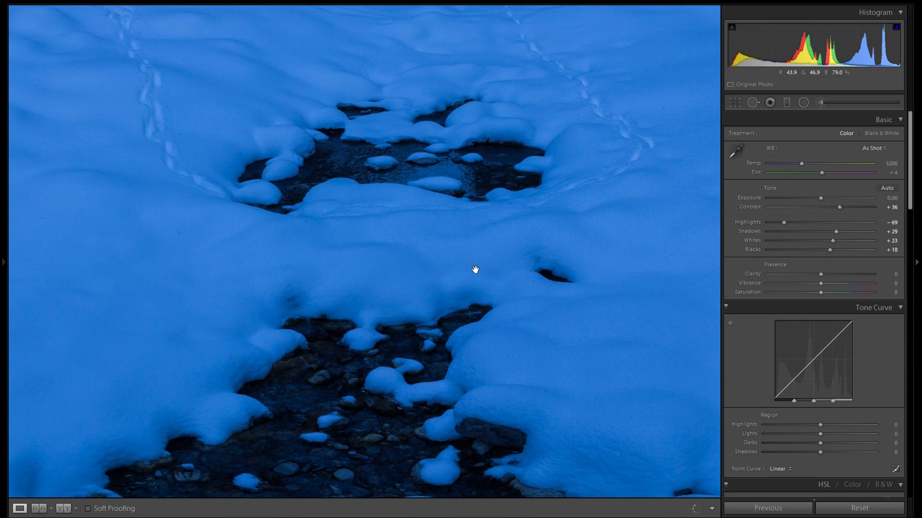
left_click(438, 265)
left_click(377, 225)
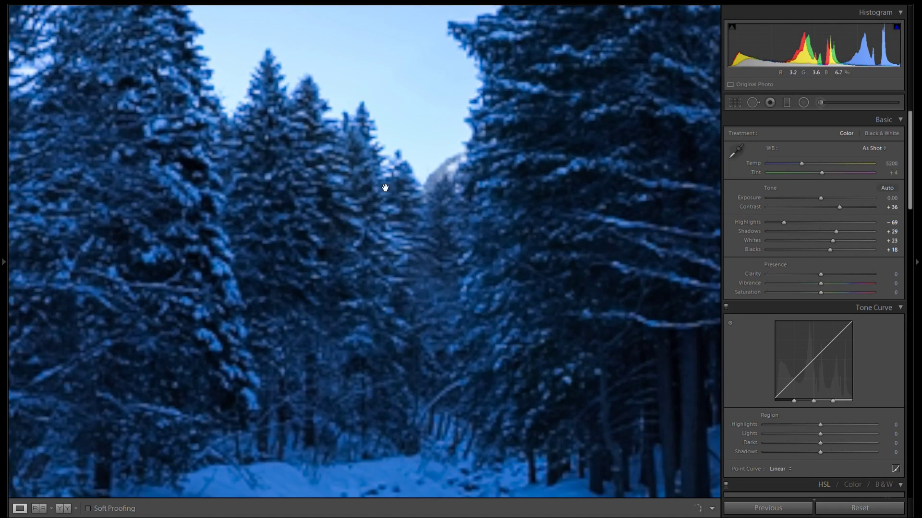
left_click(807, 274)
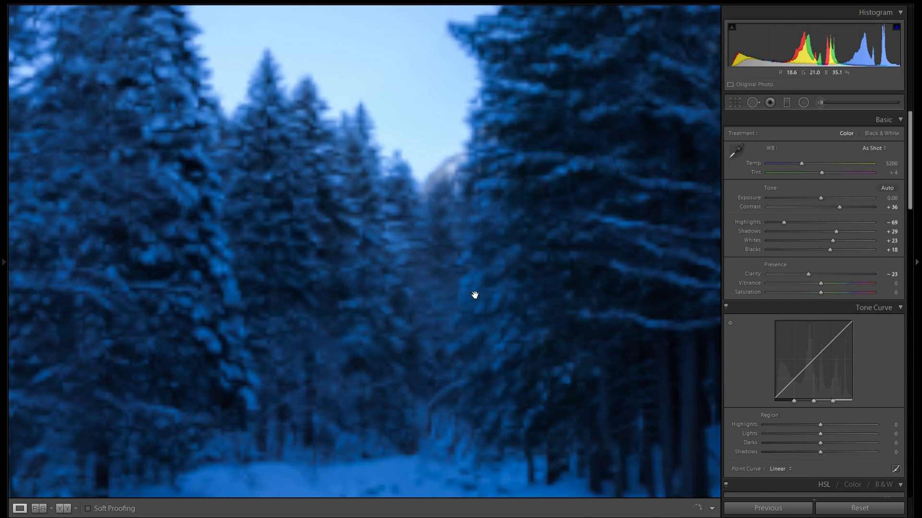
left_click(418, 273)
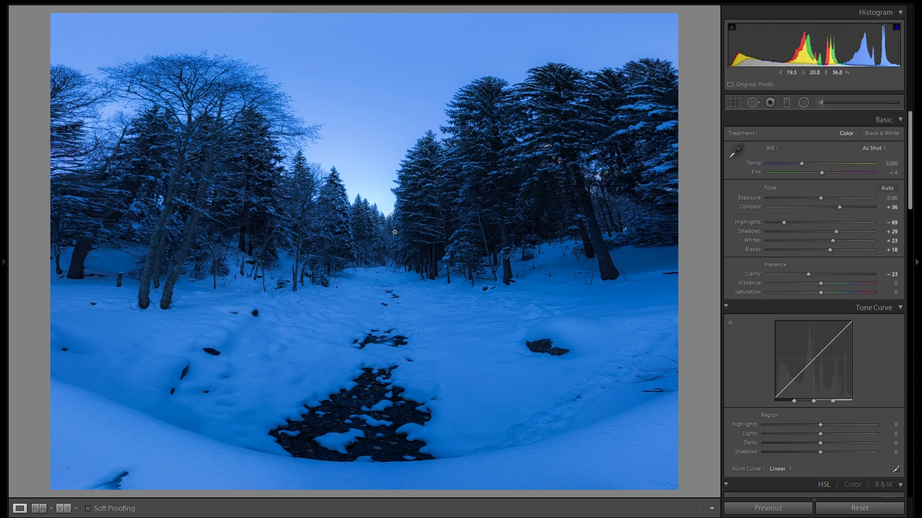
- Set the Clarity to +20 after comparing +26 and +21 with a softer -12
left_click_drag(806, 272, 837, 277)
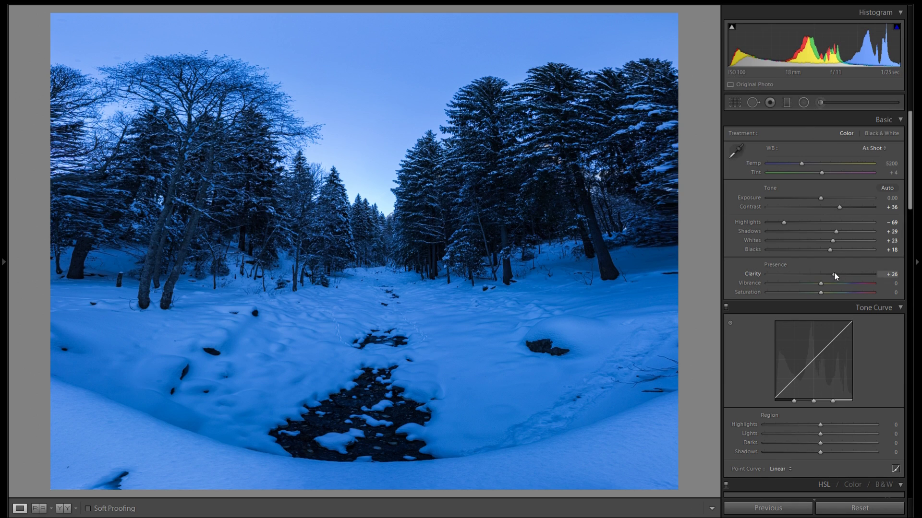
left_click_drag(833, 274, 832, 274)
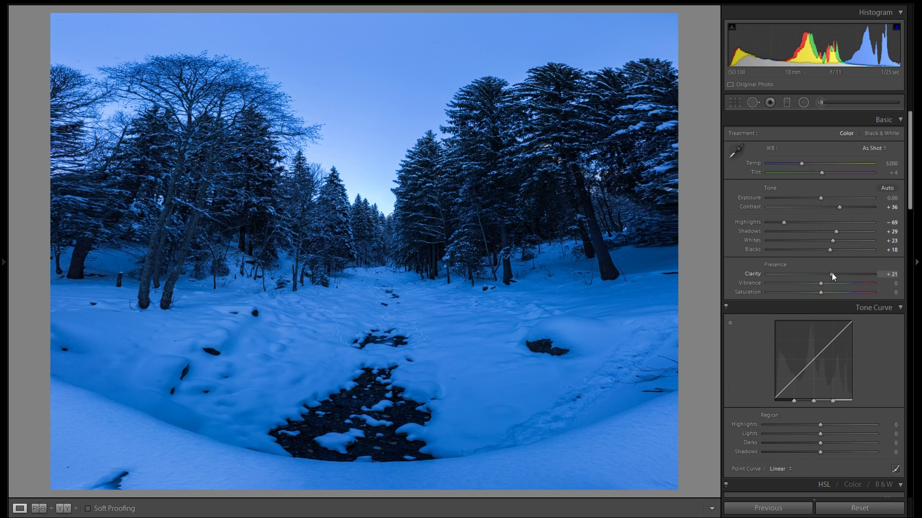
left_click(807, 274)
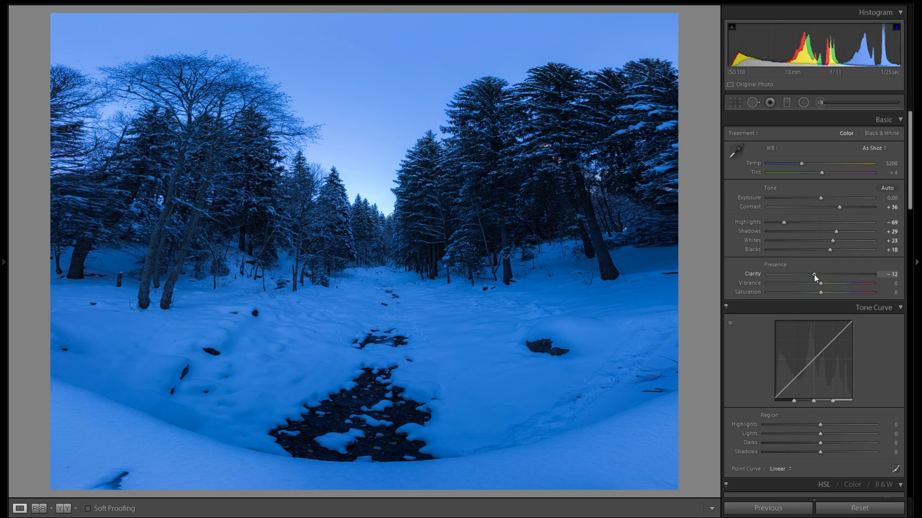
left_click_drag(813, 274, 833, 275)
left_click_drag(833, 276, 831, 275)
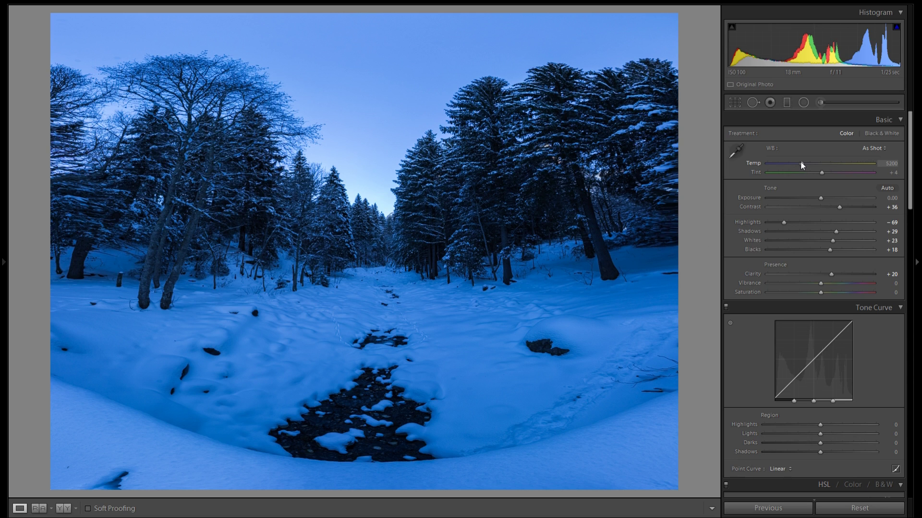
- Try warming the white balance with a Temp of 9041 and then 6842, and reset the Temp
left_click_drag(801, 165, 836, 165)
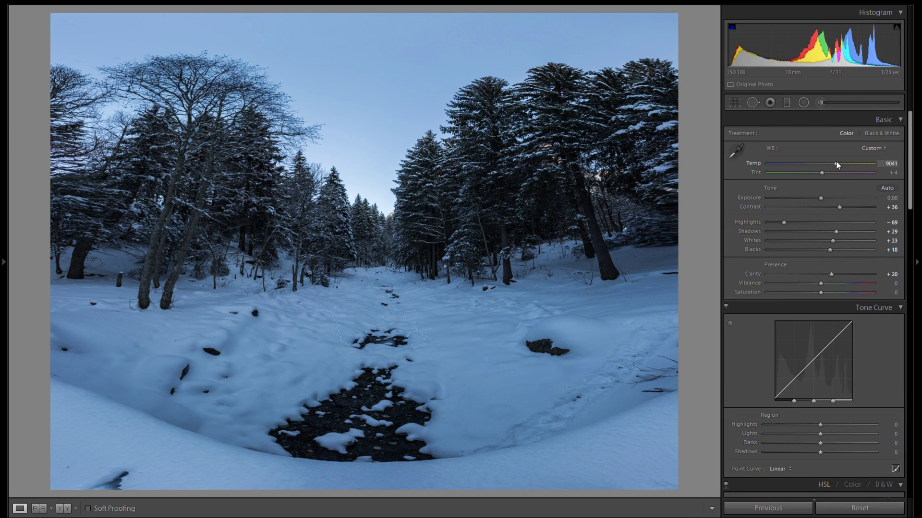
left_click_drag(836, 164, 837, 164)
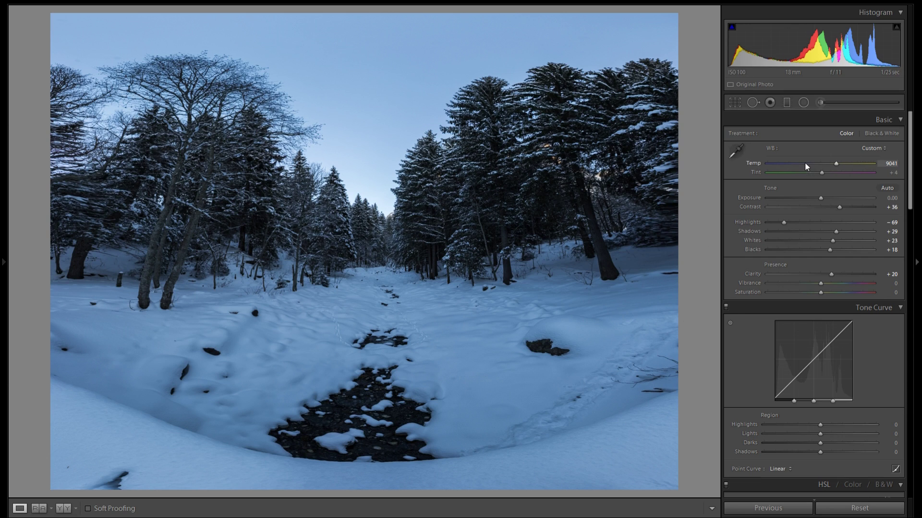
left_click_drag(839, 165, 820, 169)
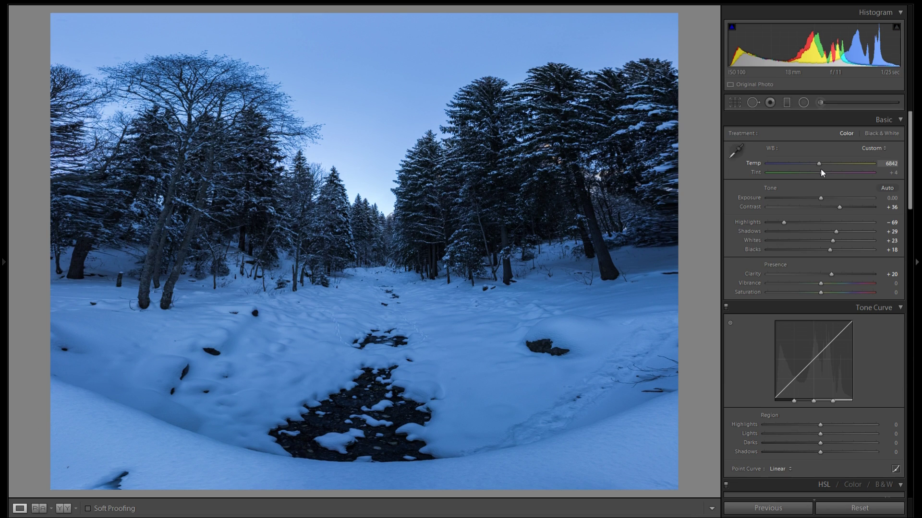
double_click(756, 162)
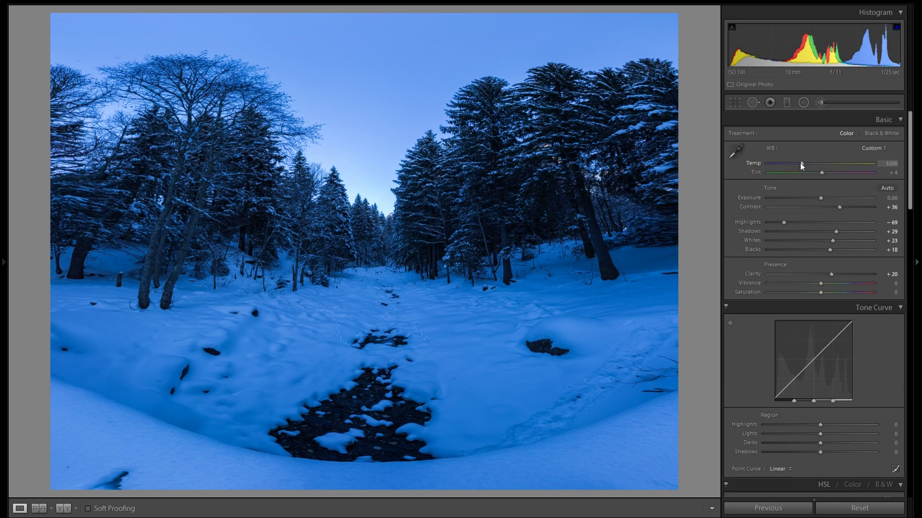
- Set the Temp to 5891, compare it with the original temperature by resetting it, and undo the reset
left_click_drag(810, 166, 810, 166)
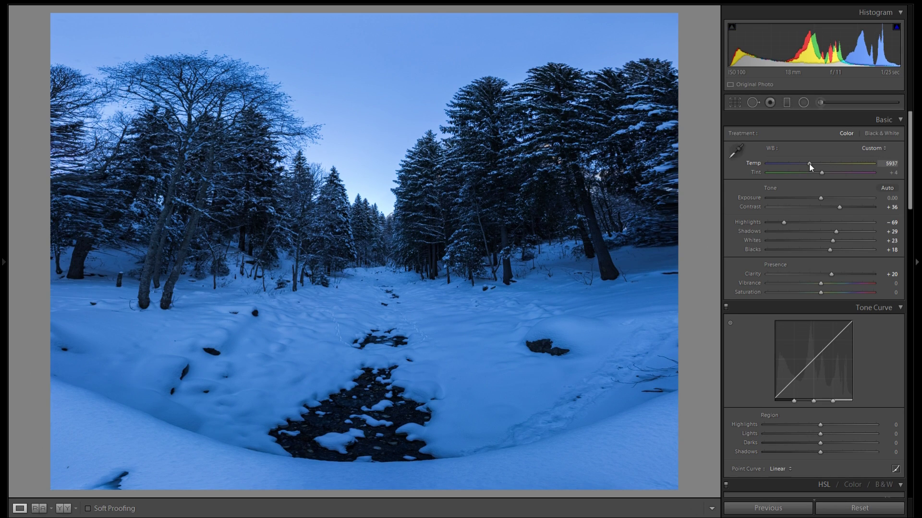
left_click_drag(810, 166, 809, 167)
double_click(754, 163)
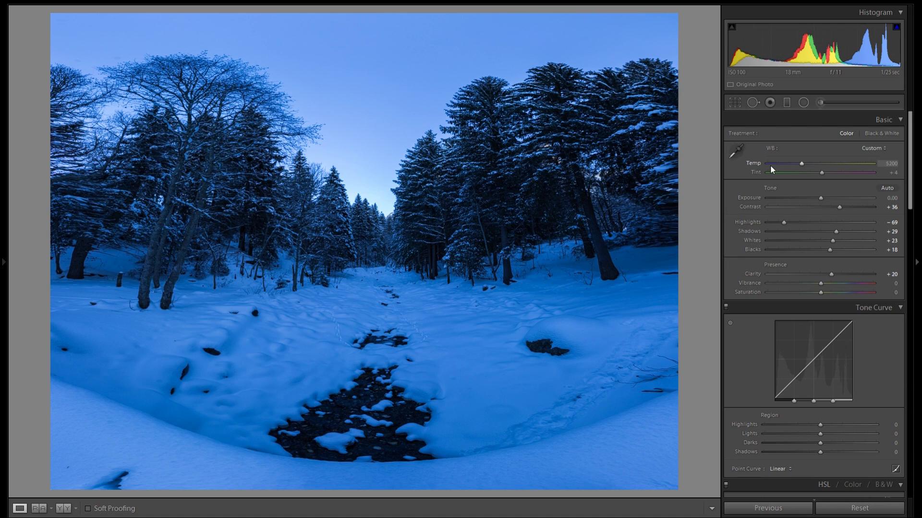
key("ctrl+z")
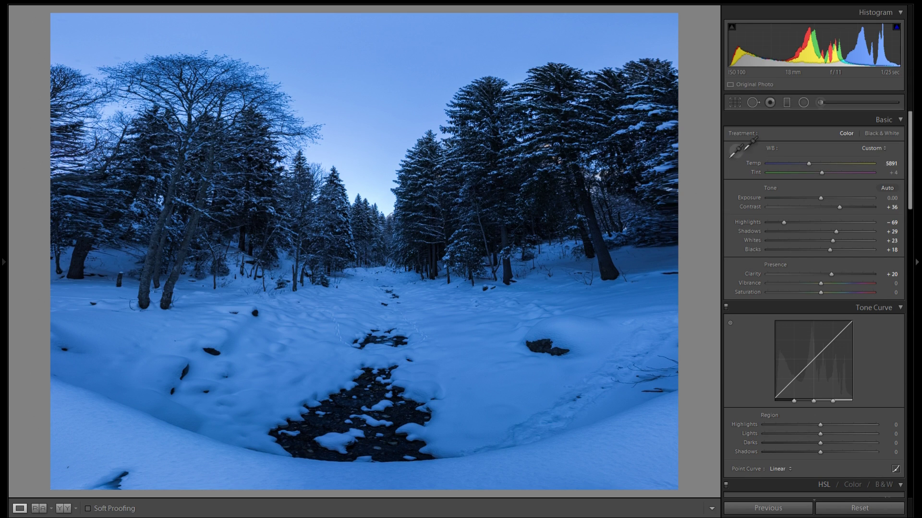
- Try neutralising the white balance by sampling the snow near the dark rock with the White Balance Selector, and undo it
key("w")
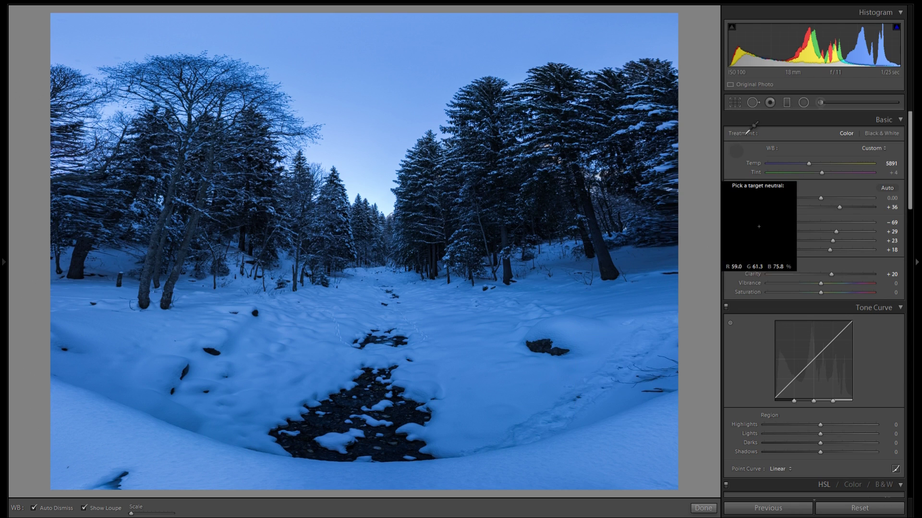
left_click(567, 325)
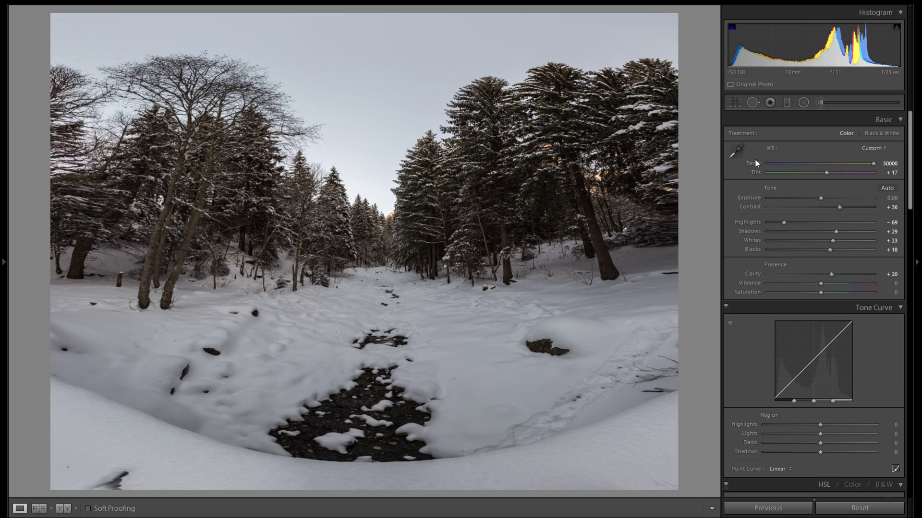
key("ctrl+z")
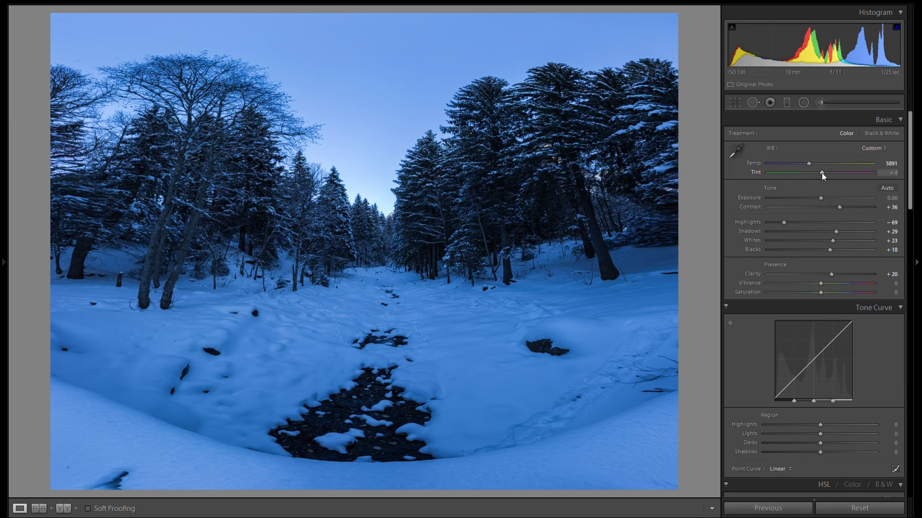
- Shift the Tint slightly towards magenta to +9 after trying +7 and +10
left_click_drag(822, 173, 822, 174)
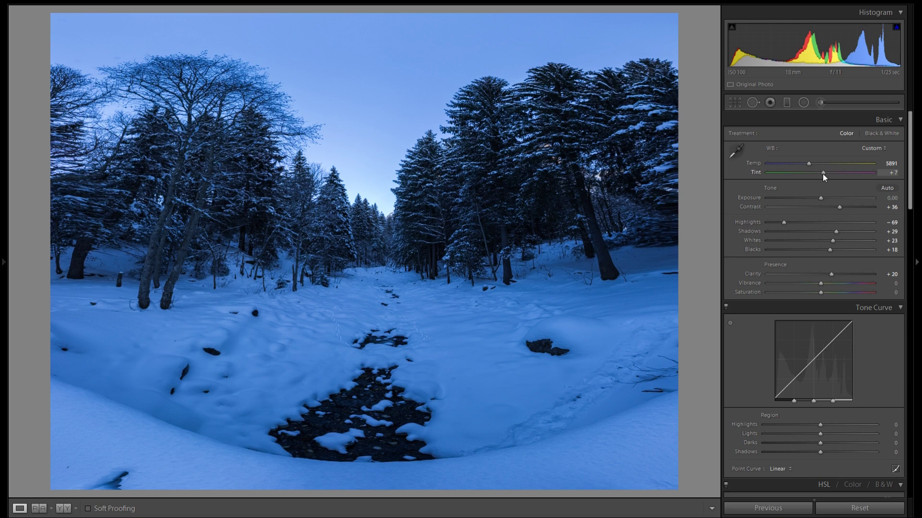
left_click_drag(823, 174, 823, 174)
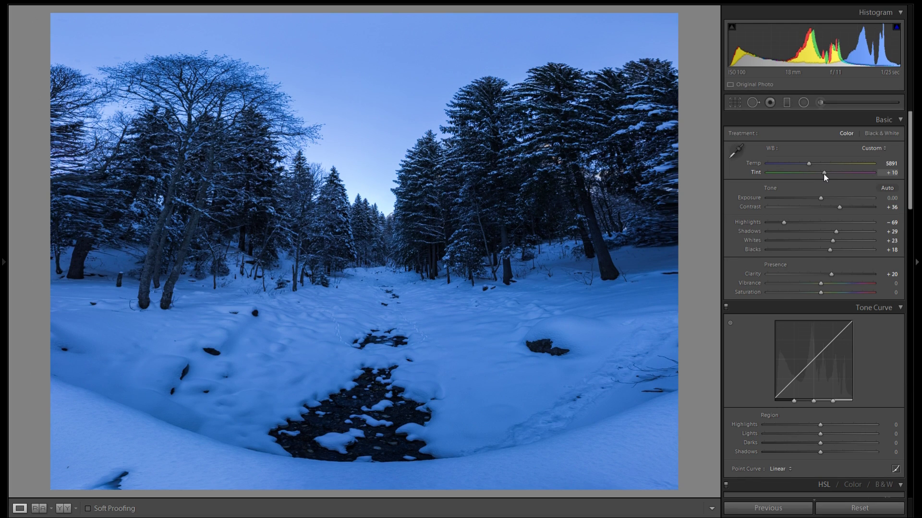
left_click_drag(823, 173, 822, 173)
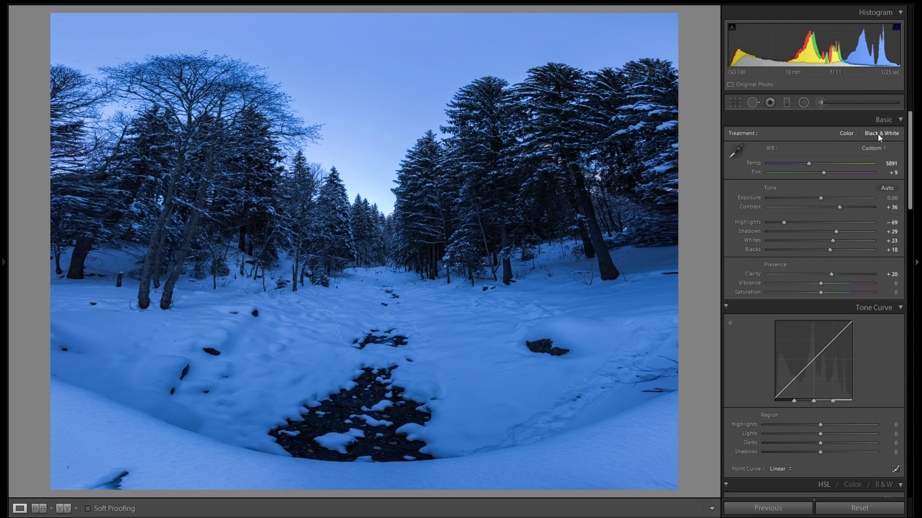
- Try darkening the photo with an Exposure of -0.25 and reset the Exposure
left_click_drag(820, 197, 816, 197)
double_click(754, 198)
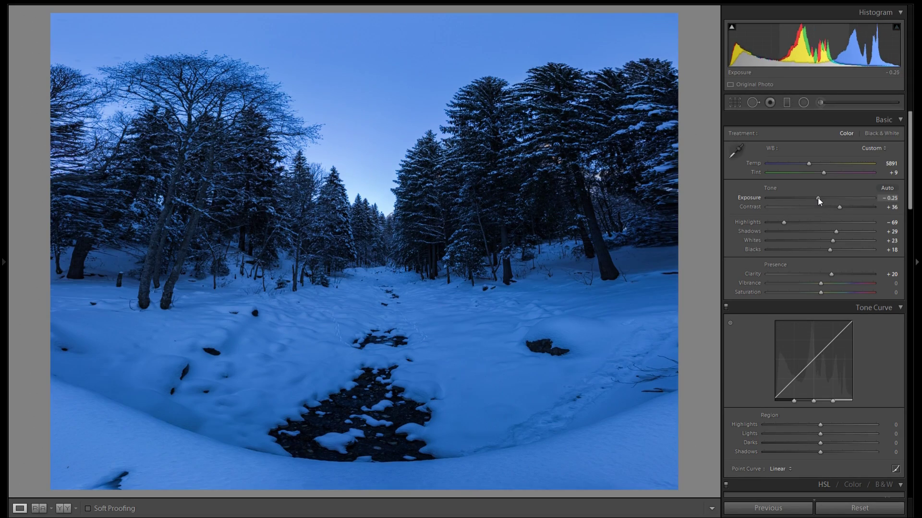
double_click(754, 196)
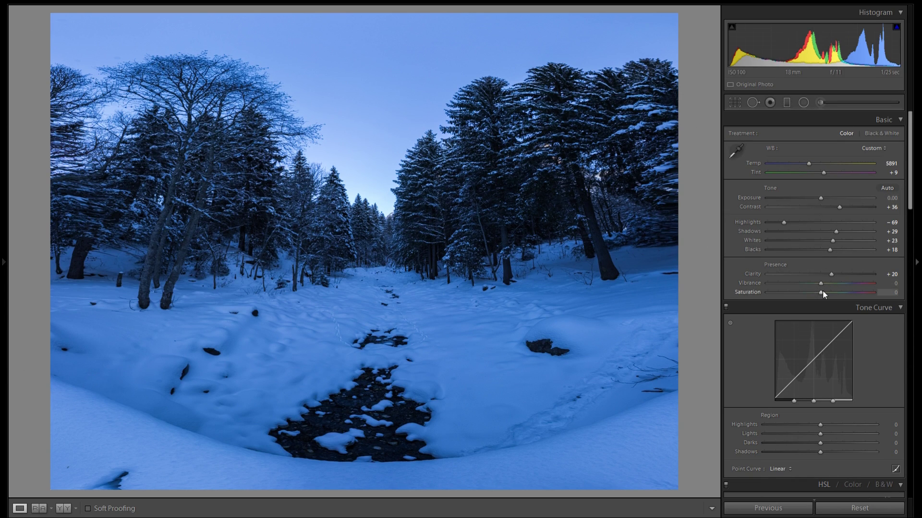
- Try boosting the colours with Vibrance +10 and Saturation +27, and reset both
mouse_move(820, 284)
left_mouse_down()
mouse_move(854, 284)
mouse_move(825, 283)
left_mouse_up()
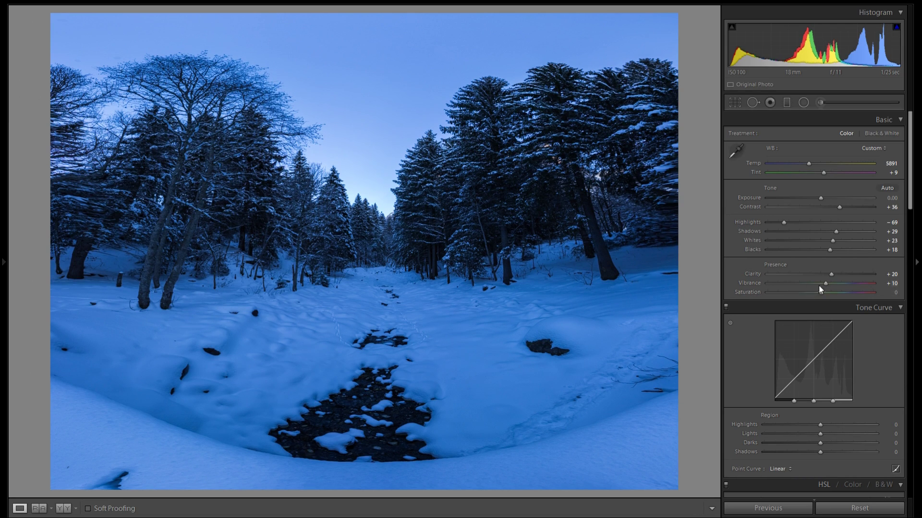
mouse_move(822, 292)
left_mouse_down()
mouse_move(848, 292)
mouse_move(837, 292)
left_mouse_up()
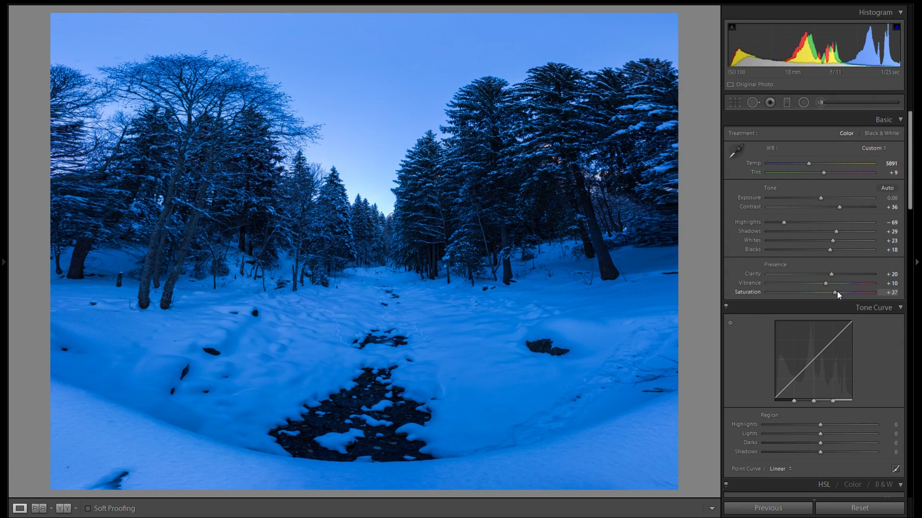
double_click(748, 291)
double_click(751, 283)
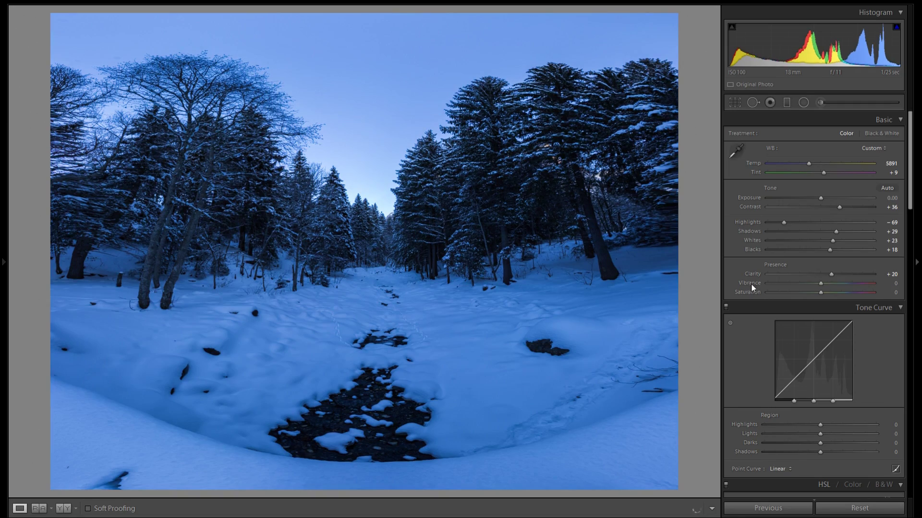
- Brighten the tone curve slightly with Highlights +3, Lights +9 and Darks +3, after trying Highlights at +54 and +19
left_click(349, 298)
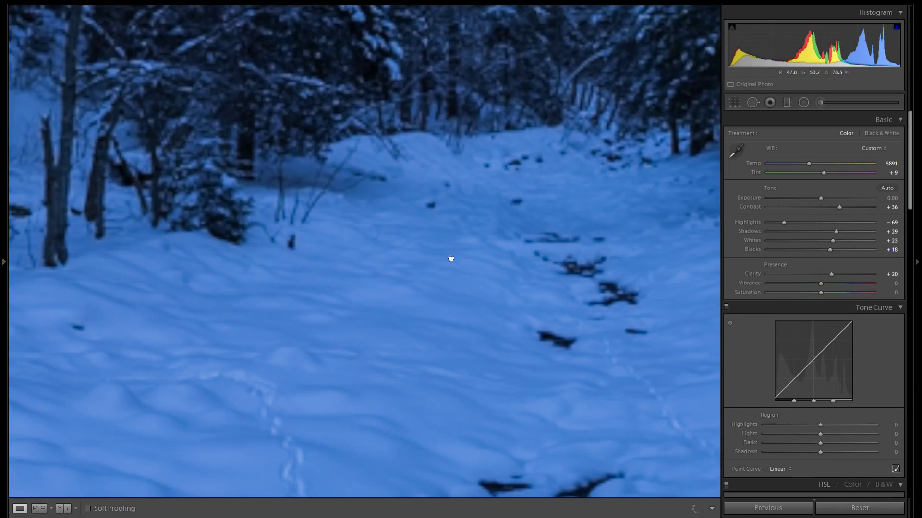
left_click_drag(450, 260, 432, 232)
left_click(432, 231)
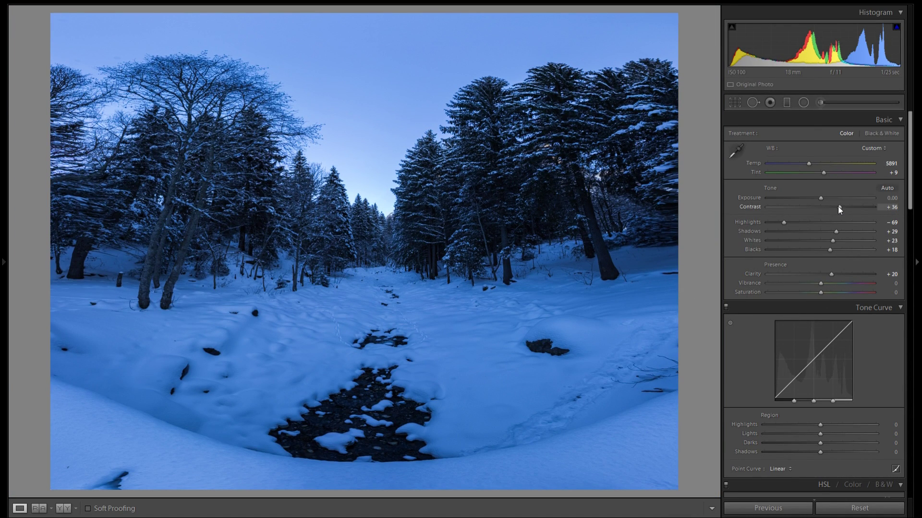
scroll(883, 264, "down", 5)
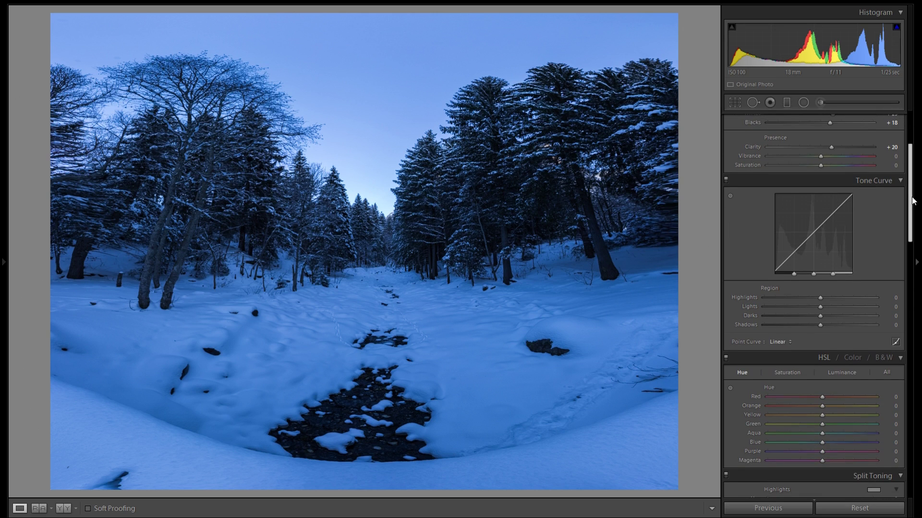
left_click_drag(819, 296, 851, 298)
scroll(893, 293, "up", 4)
scroll(889, 300, "down", 3)
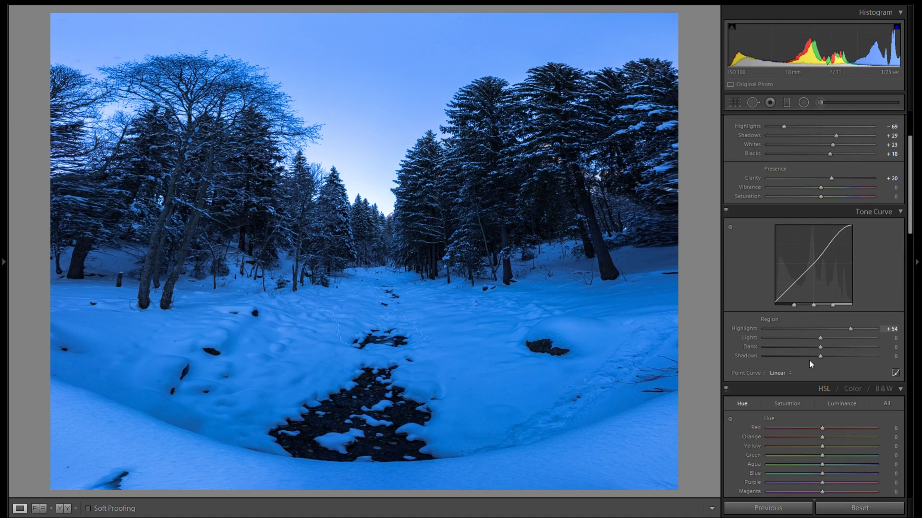
left_click_drag(858, 330, 833, 330)
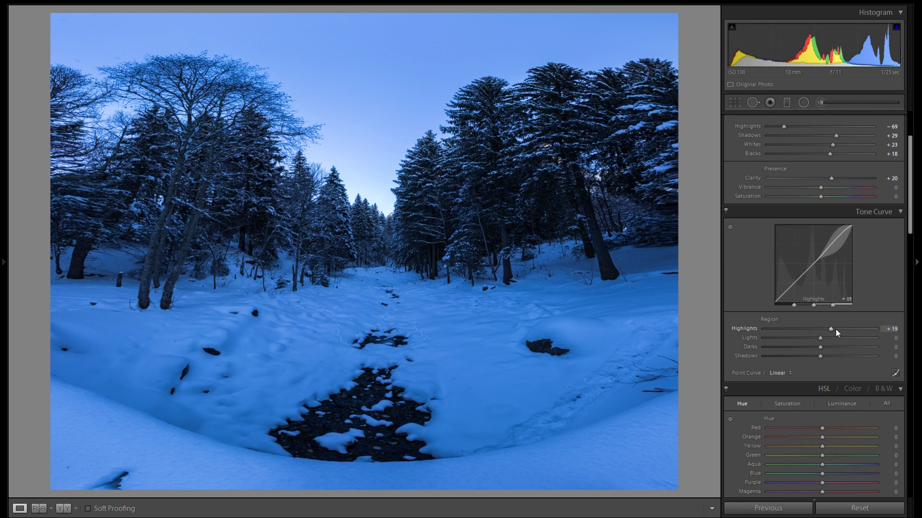
left_click_drag(831, 328, 821, 347)
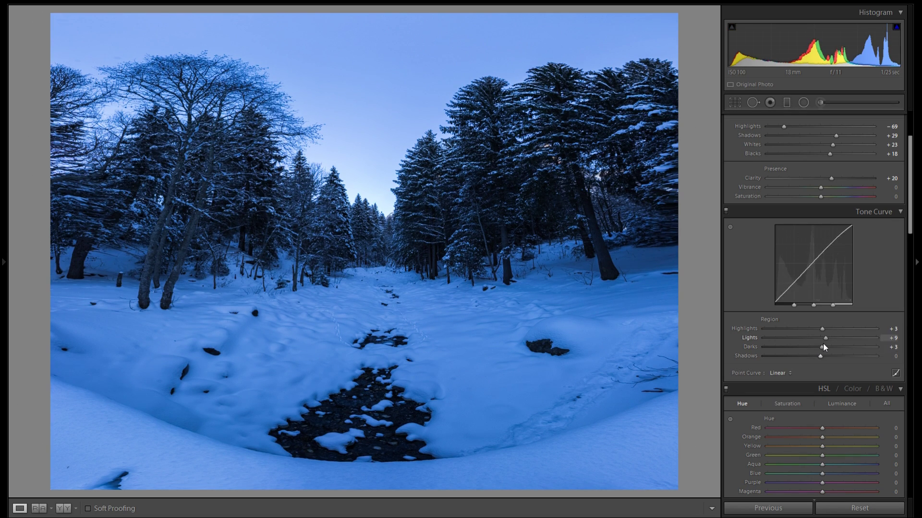
- Try the tone curve Shadows at -44 and +26, and reset the Shadows
left_click_drag(819, 356, 794, 356)
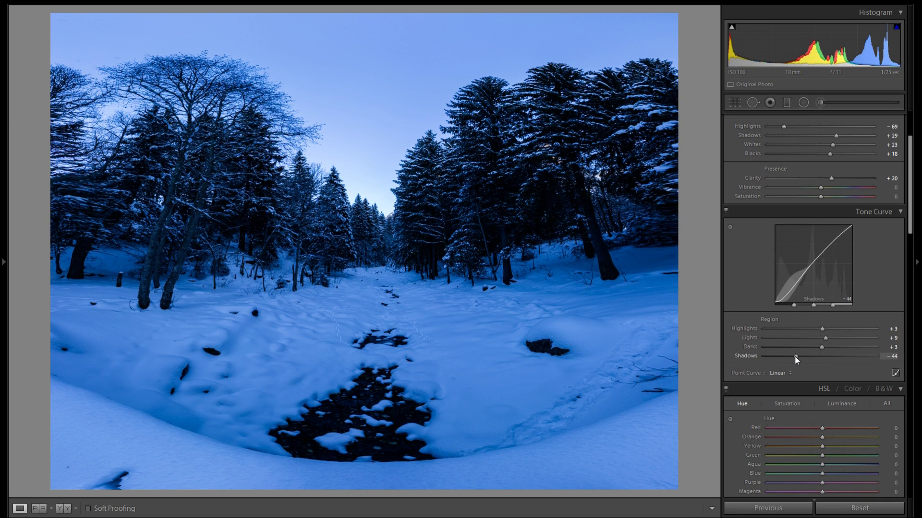
left_click_drag(793, 356, 834, 359)
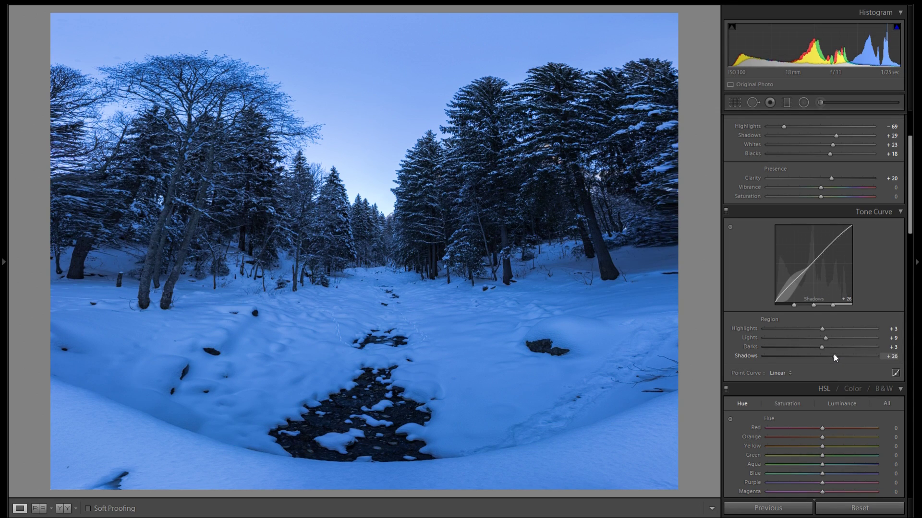
double_click(747, 355)
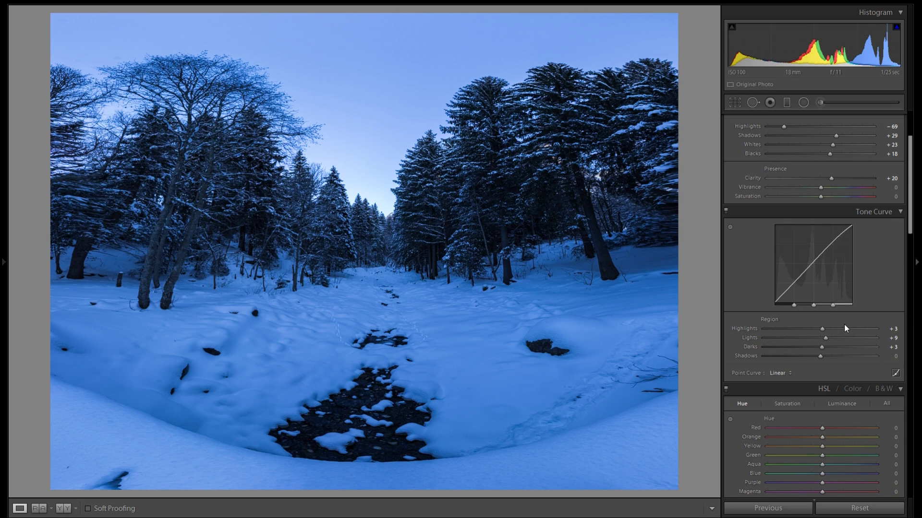
- Compare the photo with and without the Tone Curve adjustments
scroll(885, 299, "up", 2)
scroll(883, 307, "down", 2)
left_click(725, 211)
left_click(725, 211)
left_click(726, 211)
left_click(727, 211)
left_click(726, 210)
left_click(726, 211)
- Try Split Toning highlight colours of saturated red (hue 2, saturation 100) and violet-blue (hue 242, saturation 44)
scroll(882, 270, "up", 2)
scroll(879, 283, "down", 6)
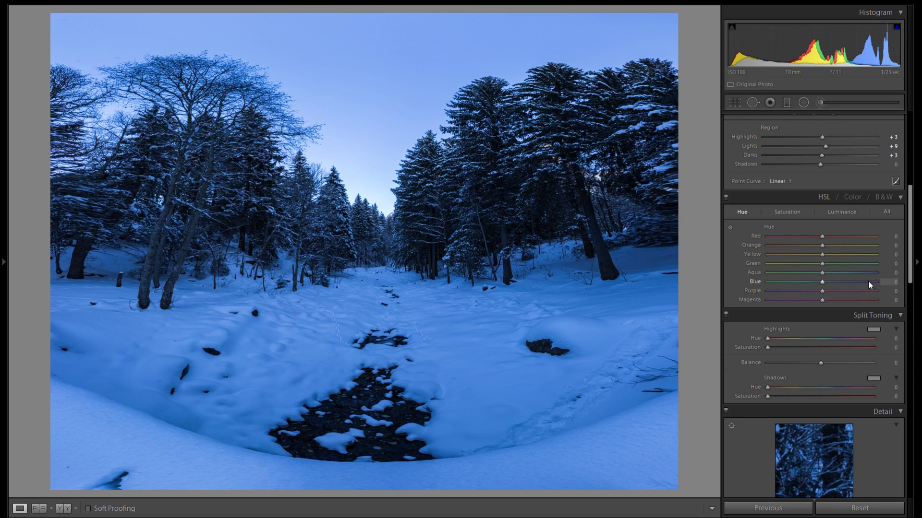
scroll(876, 323, "down", 4)
scroll(864, 273, "up", 3)
left_click_drag(910, 275, 914, 301)
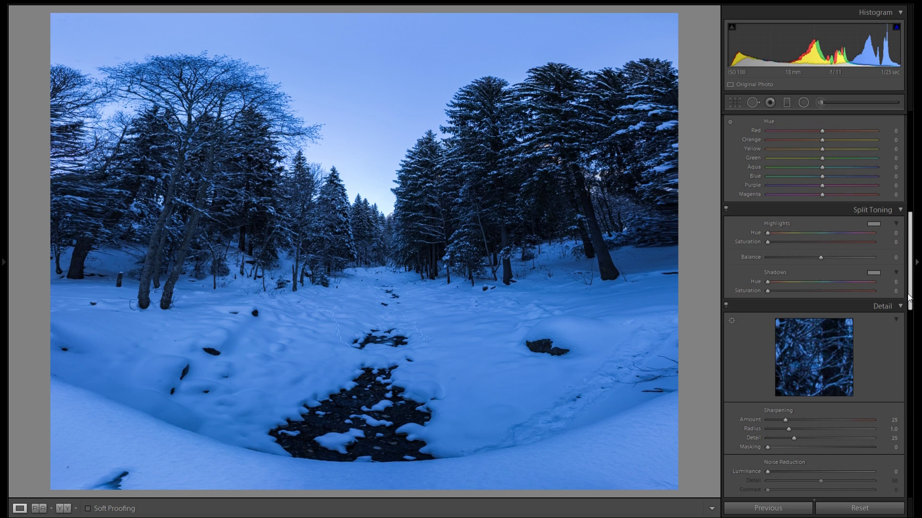
scroll(912, 303, "up", 1)
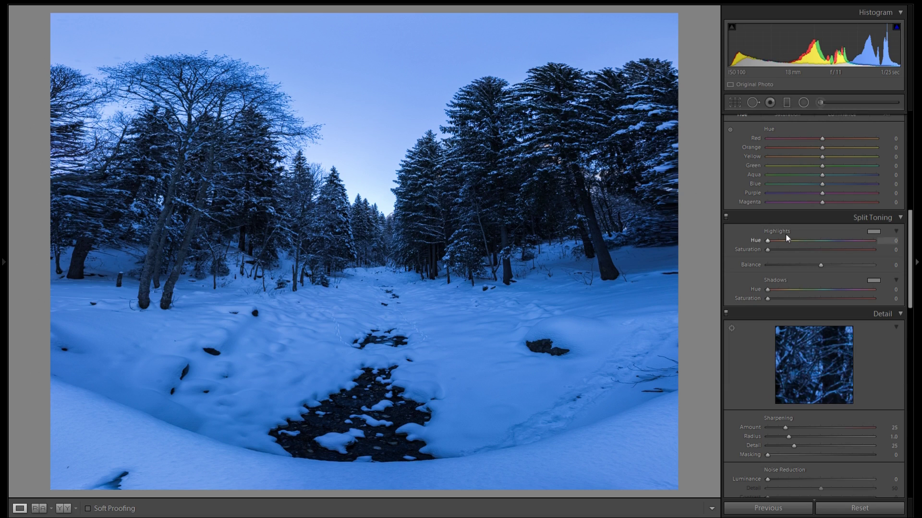
left_click(874, 232)
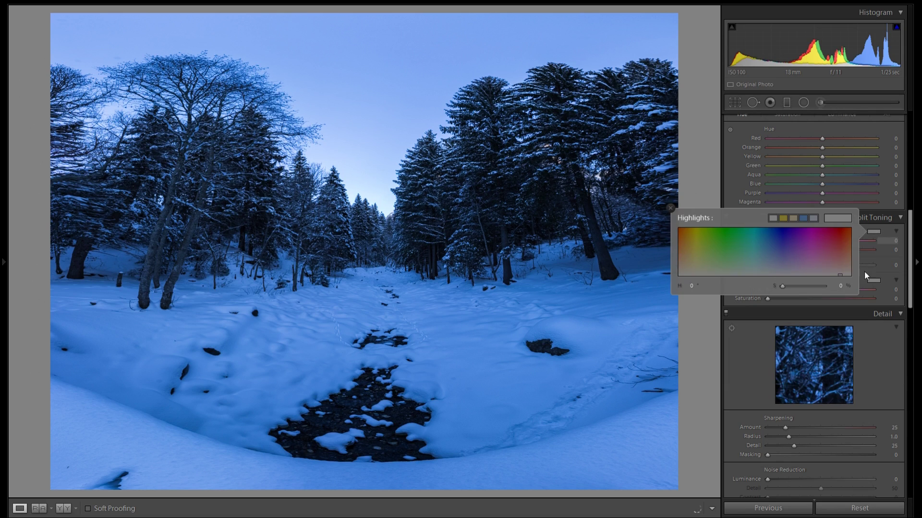
mouse_move(788, 246)
left_mouse_down()
mouse_move(694, 242)
mouse_move(701, 230)
mouse_move(724, 242)
mouse_move(792, 237)
mouse_move(821, 252)
mouse_move(790, 269)
mouse_move(795, 257)
mouse_move(693, 251)
mouse_move(816, 240)
mouse_move(844, 235)
mouse_move(840, 227)
left_mouse_up()
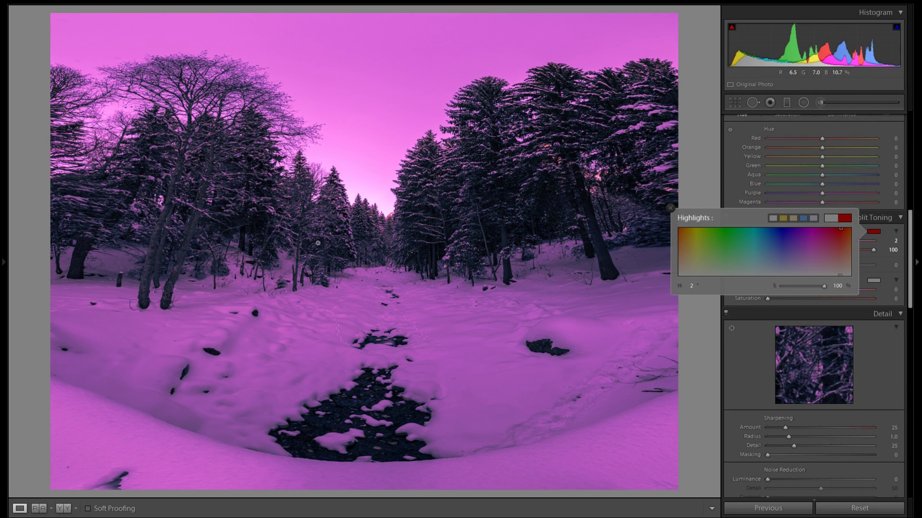
left_click(783, 255)
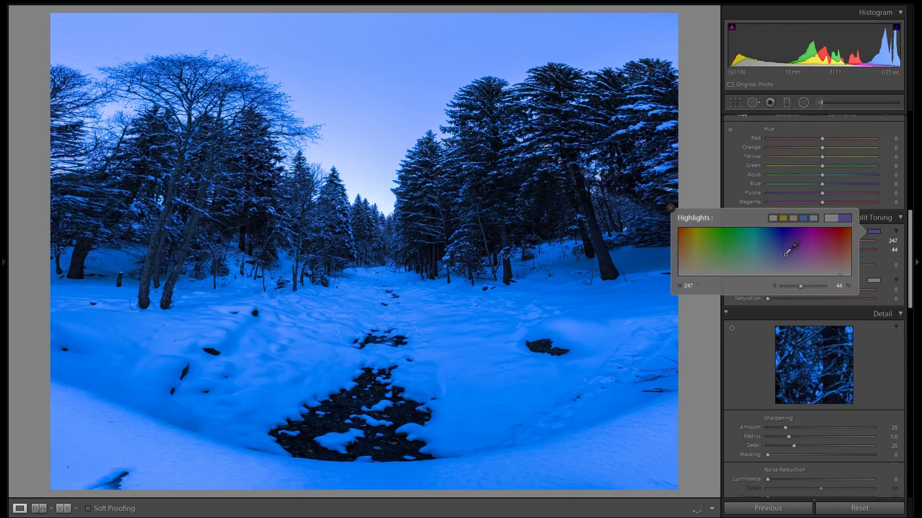
left_click(670, 208)
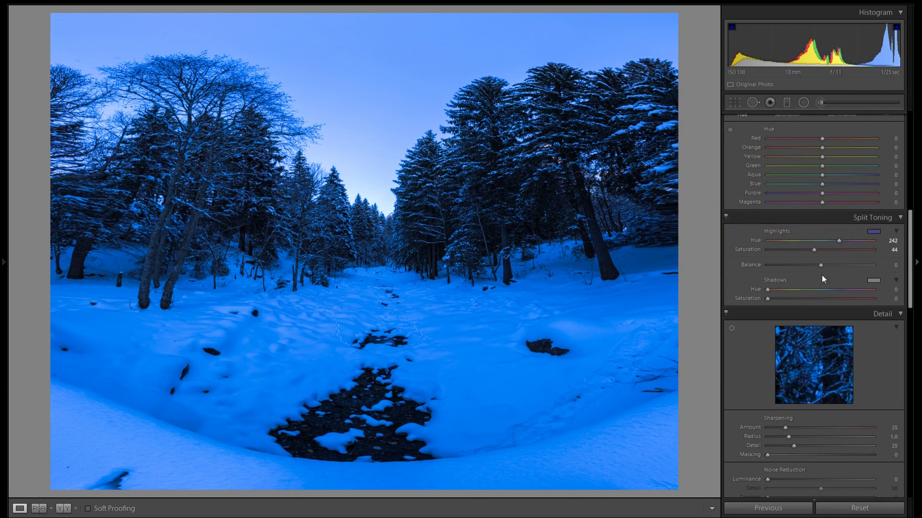
- Warm the Split Toning highlights with an orange tone of hue 34 and saturation 20
left_click(874, 232)
left_click_drag(779, 246, 681, 243)
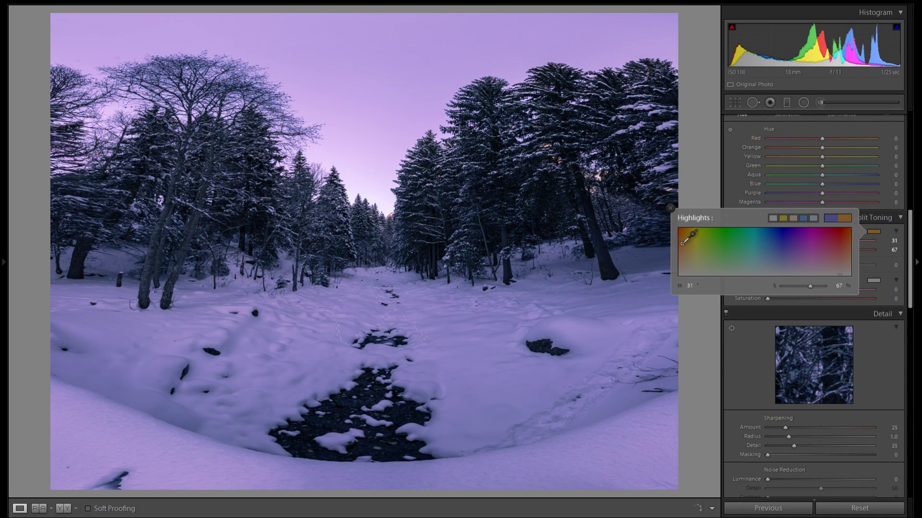
left_click(790, 286)
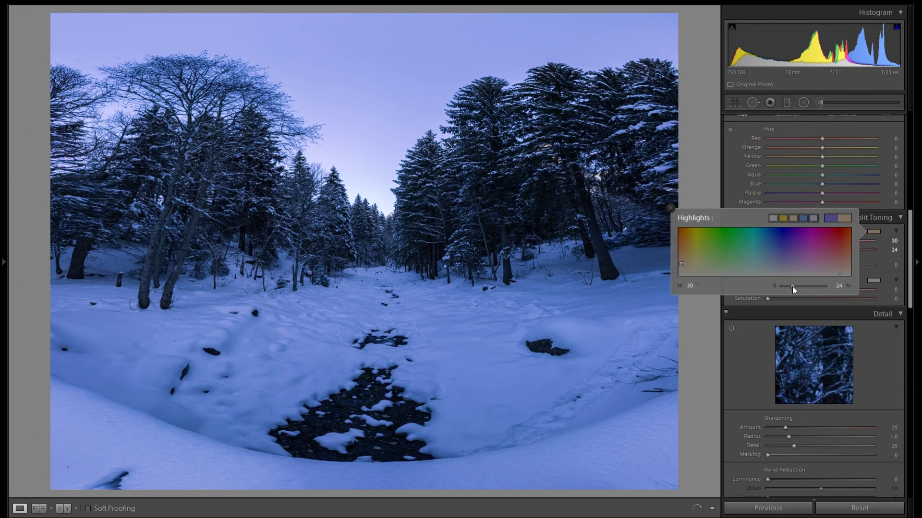
mouse_move(686, 262)
left_mouse_down()
mouse_move(681, 276)
mouse_move(681, 243)
mouse_move(849, 243)
mouse_move(683, 242)
left_mouse_up()
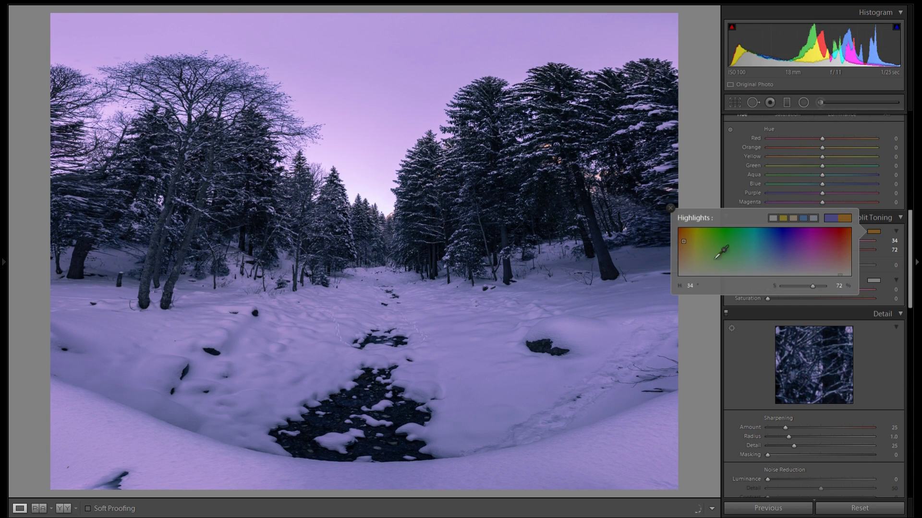
mouse_move(811, 286)
left_mouse_down()
mouse_move(781, 286)
mouse_move(796, 285)
left_mouse_up()
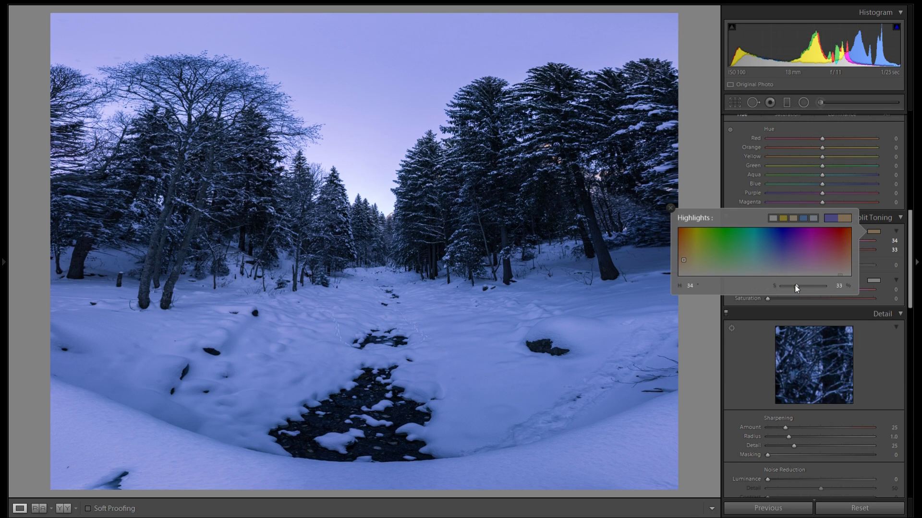
left_click_drag(796, 287, 791, 285)
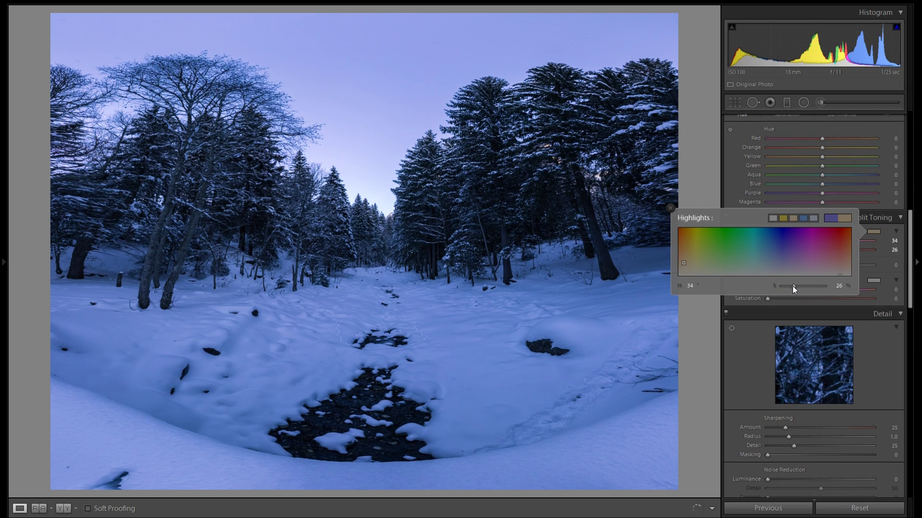
mouse_move(792, 286)
left_mouse_down()
mouse_move(780, 286)
mouse_move(790, 288)
left_mouse_up()
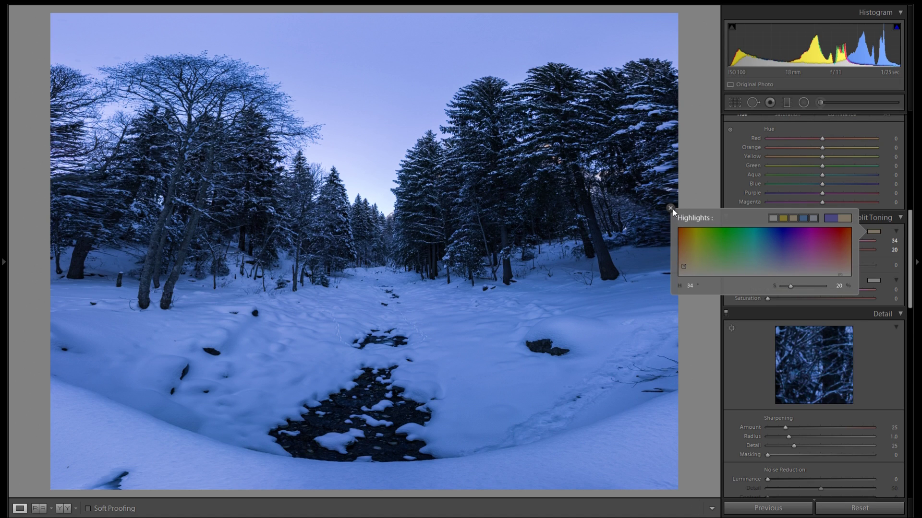
left_click(671, 208)
- Tint the Split Toning shadows purple with hue 288 and saturation 7
left_click(872, 279)
left_click(782, 293)
left_click_drag(782, 293, 803, 297)
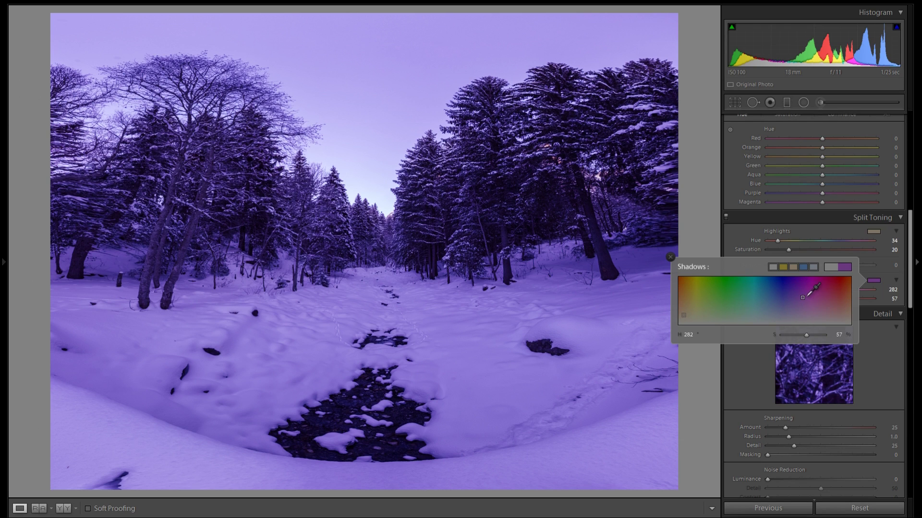
left_click_drag(806, 296, 781, 335)
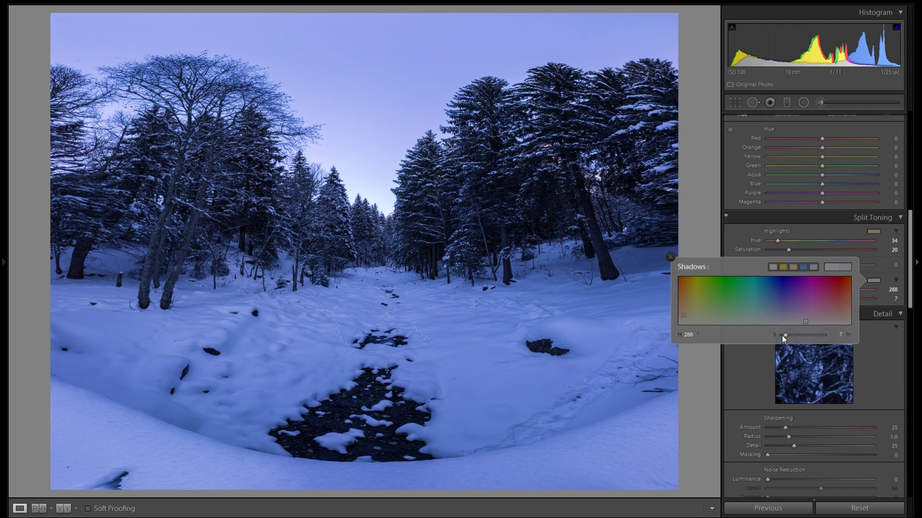
left_click(772, 259)
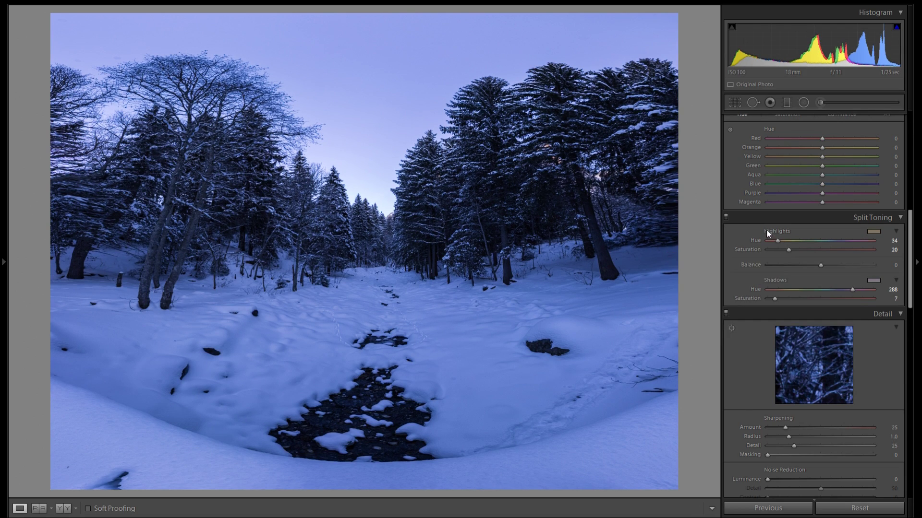
- Compare the photo with and without the Split Toning effect, leaving the effect enabled
left_click(726, 218)
left_click(726, 218)
left_click(726, 219)
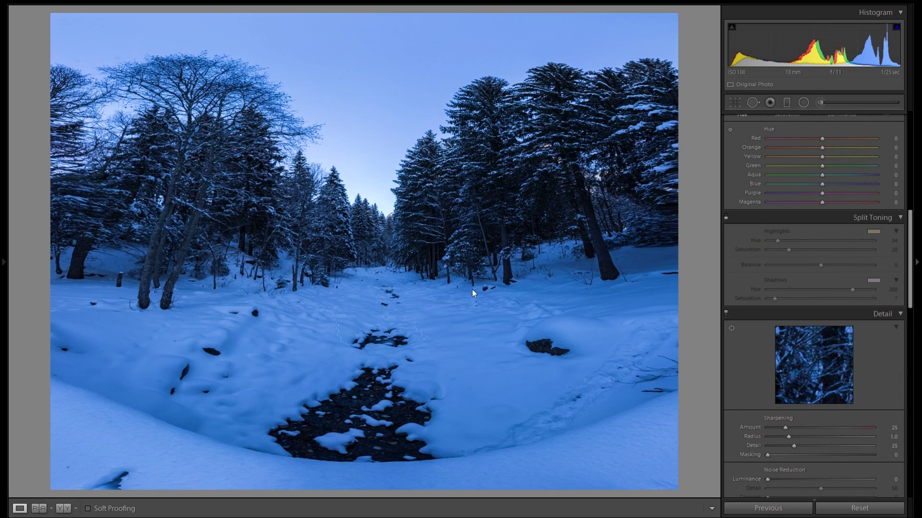
left_click(726, 218)
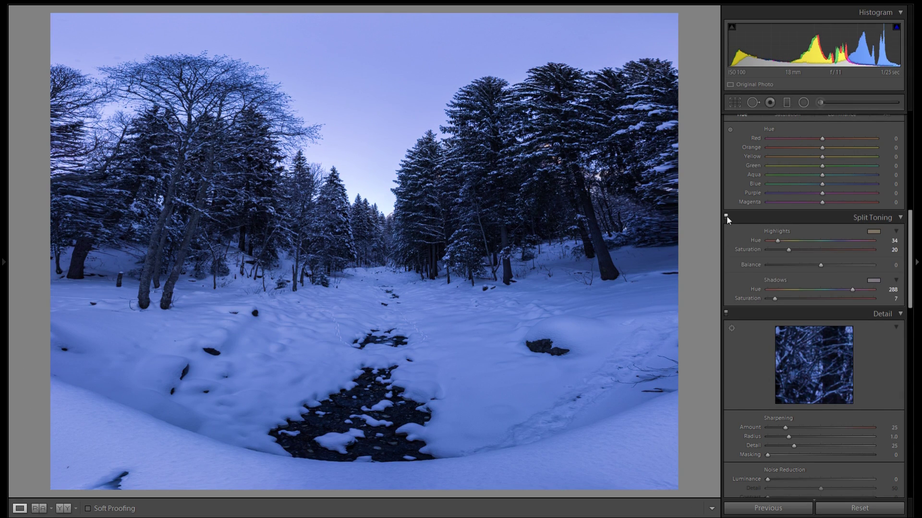
left_click(726, 218)
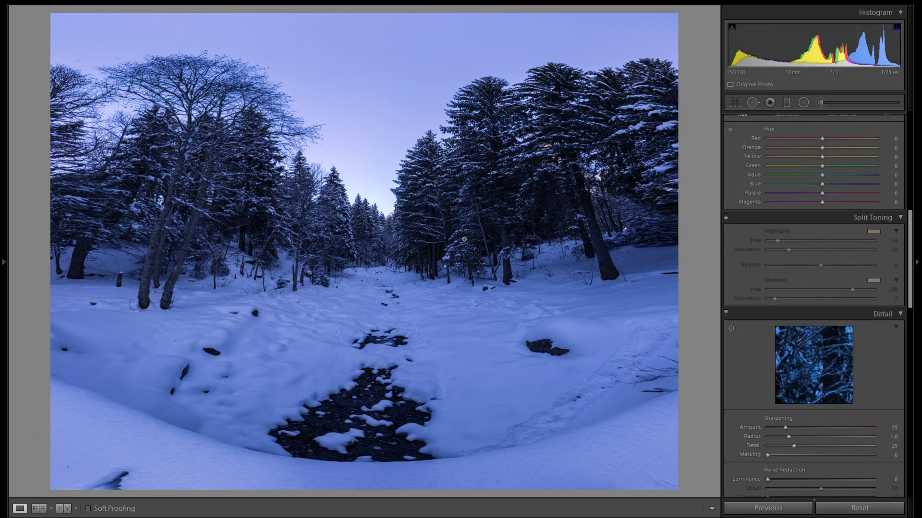
left_click(726, 218)
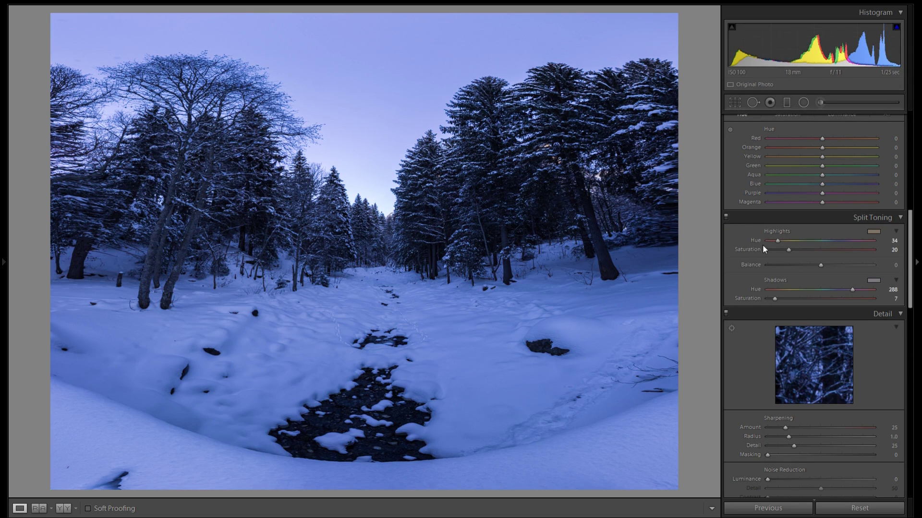
- Set the Sharpening amount to 61 and restrict it to the edges with a masking value of 45
scroll(777, 249, "down", 3)
scroll(836, 320, "down", 3)
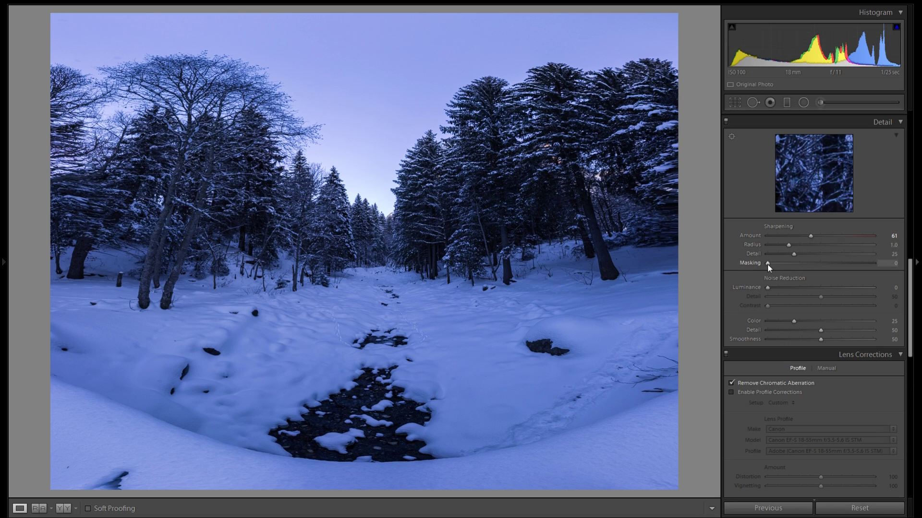
left_click_drag(778, 263, 830, 263)
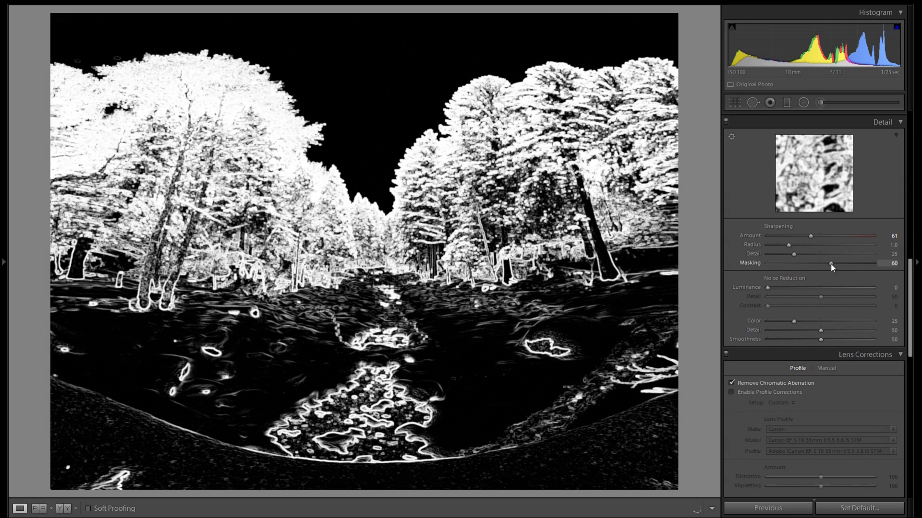
left_click_drag(830, 264, 815, 264)
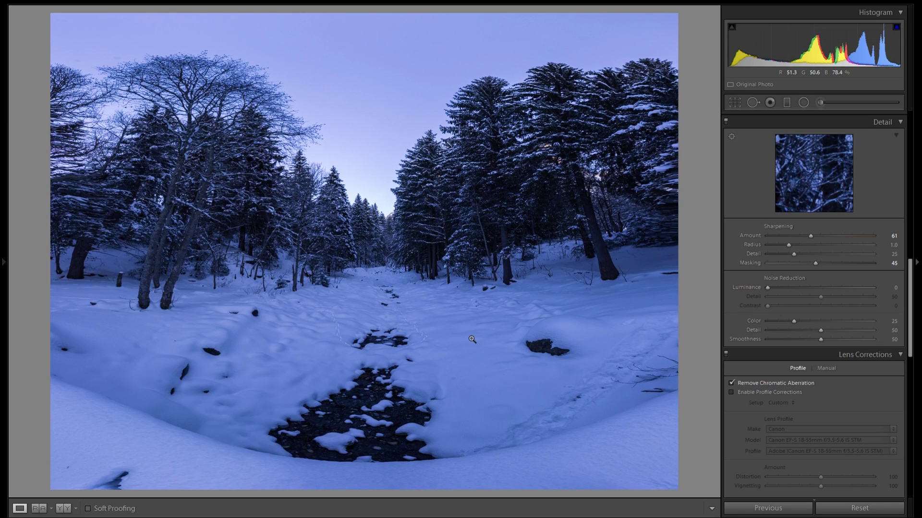
- Inspect the snow beside the stream up close and fine-tune the Sharpening masking to 46
left_click(480, 389)
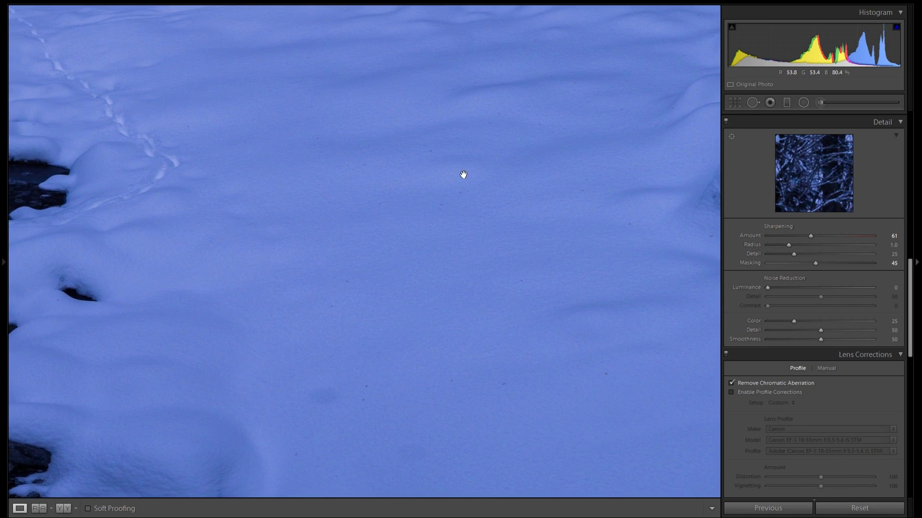
left_click(427, 191)
left_click(370, 66)
left_click(403, 136)
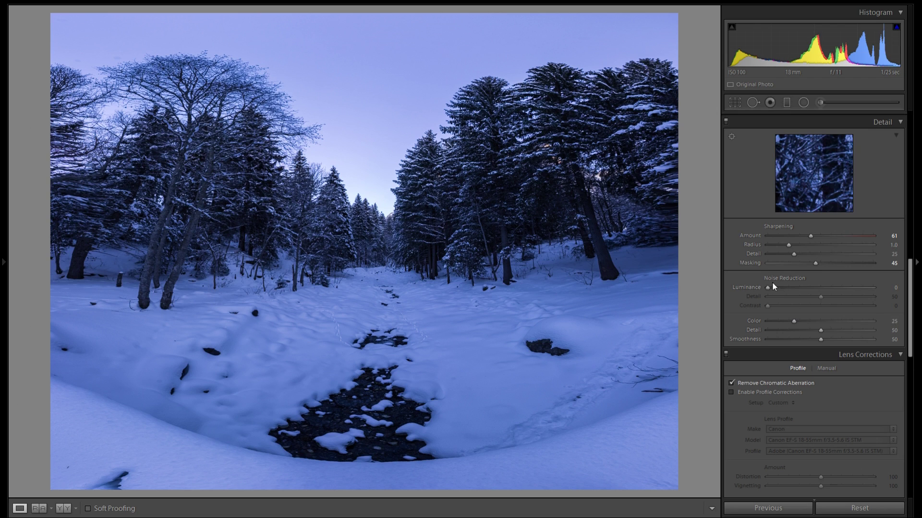
left_click(814, 262, "alt")
mouse_move(813, 261)
left_mouse_down()
mouse_move(826, 262)
mouse_move(766, 264)
mouse_move(814, 262)
left_mouse_up()
- Examine the sharpened snow, trees and sky up close around the centre of the panorama
left_click(424, 298)
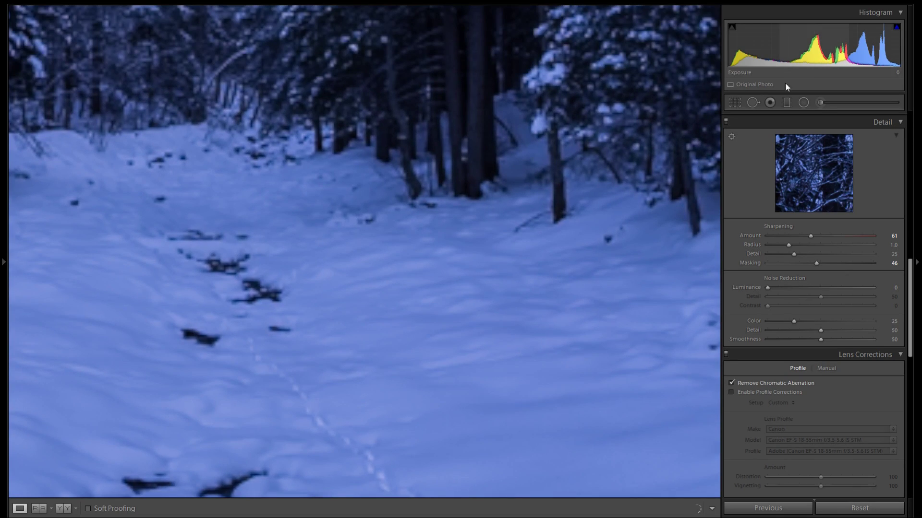
left_click_drag(358, 208, 489, 339)
left_click_drag(378, 185, 465, 331)
left_click_drag(411, 206, 392, 295)
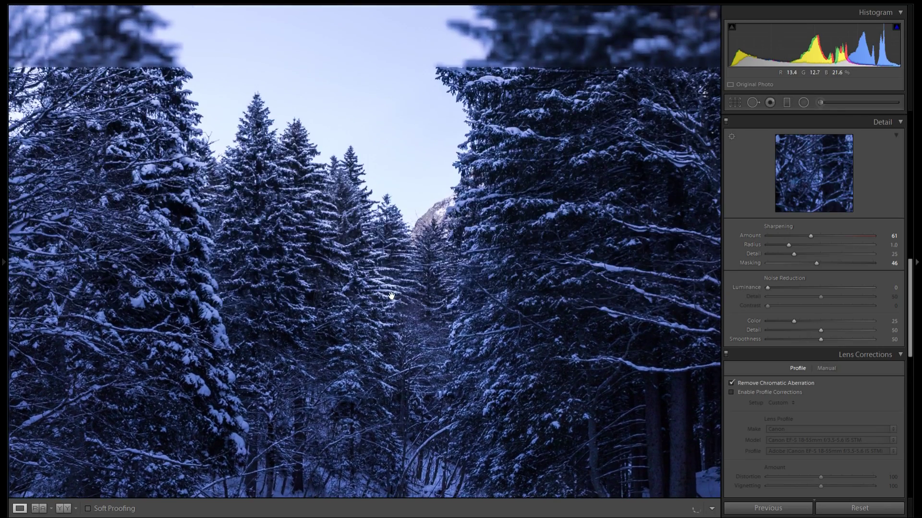
left_click_drag(383, 218, 394, 236)
left_click(394, 235)
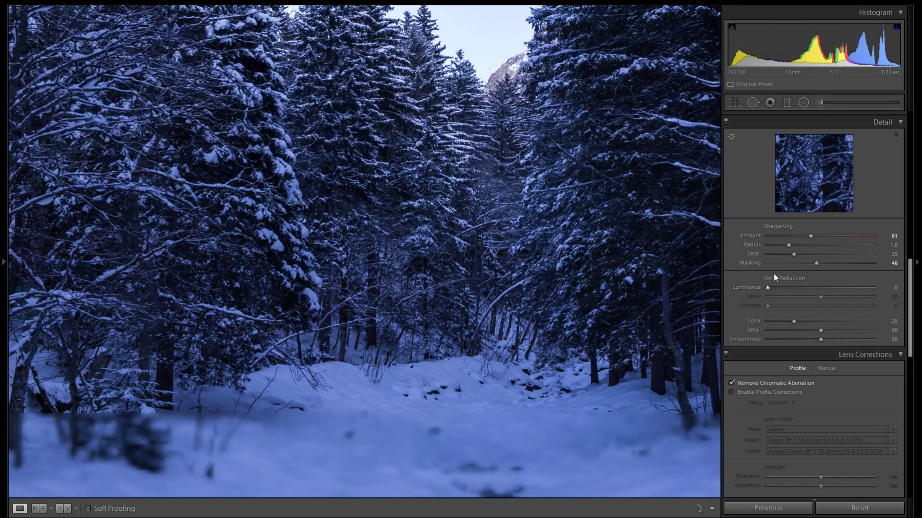
left_click_drag(562, 291, 455, 278)
left_click_drag(514, 289, 438, 288)
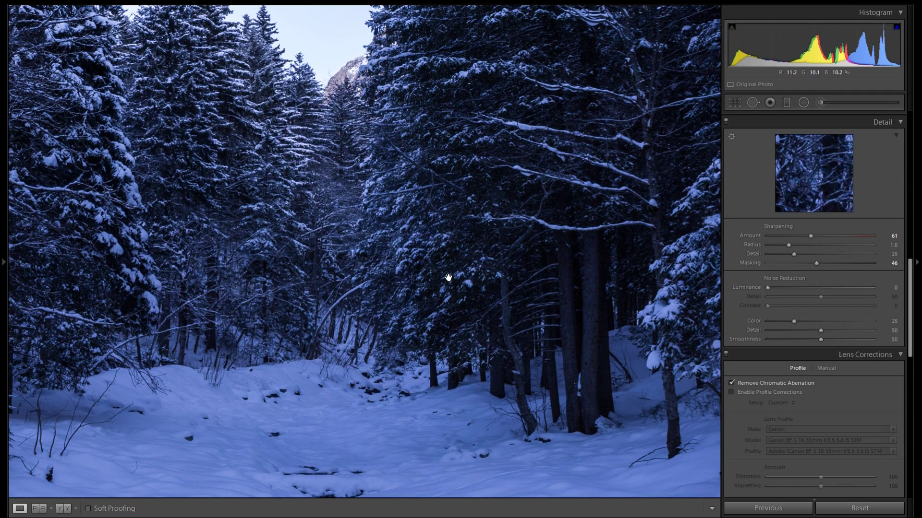
- Try Luminance noise reduction at 17 and 19 on the photo, and remove the noise reduction again
left_click(785, 287)
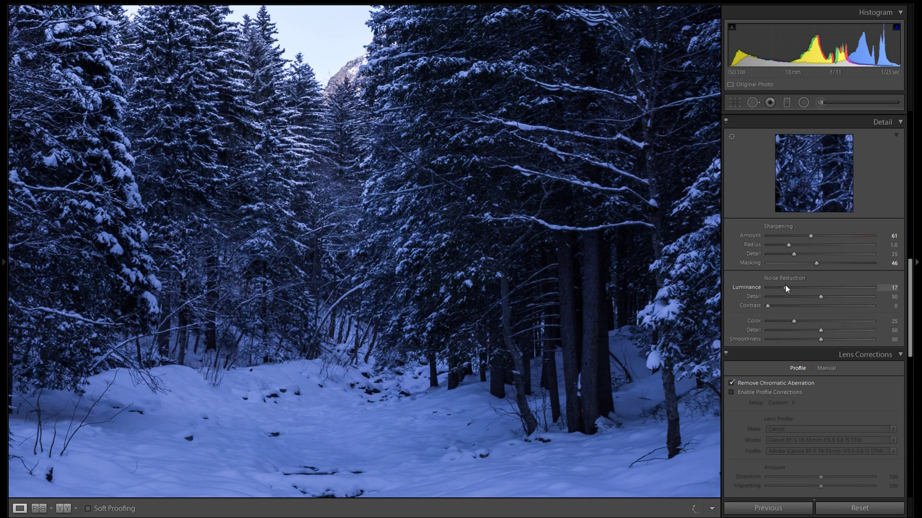
left_click_drag(785, 285, 788, 286)
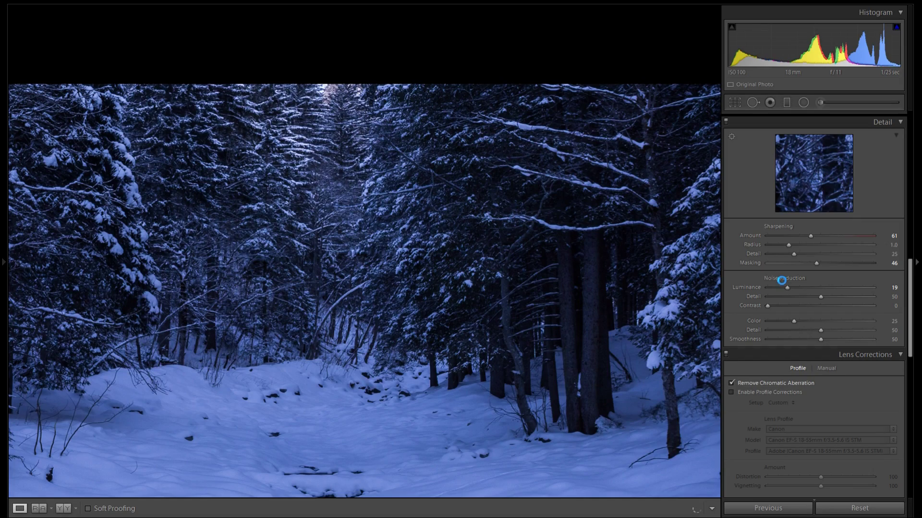
left_click(613, 245)
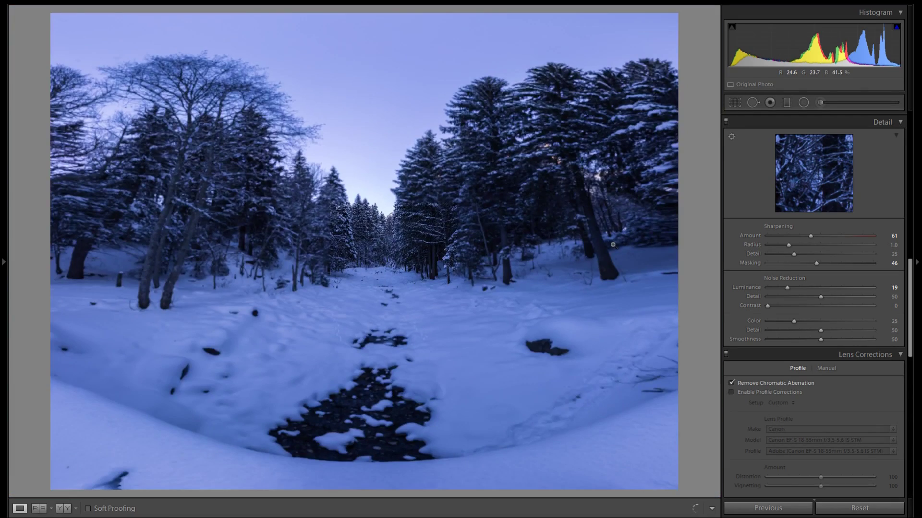
left_click_drag(785, 286, 725, 284)
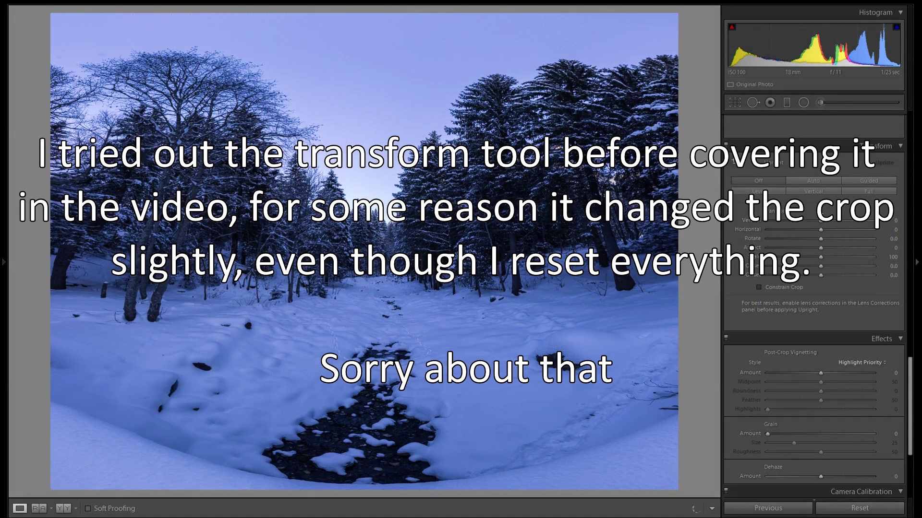
- Try Vertical perspective transforms of +14, -13 and -55 on the panorama, and reset the value to 0
left_click_drag(820, 221, 816, 220)
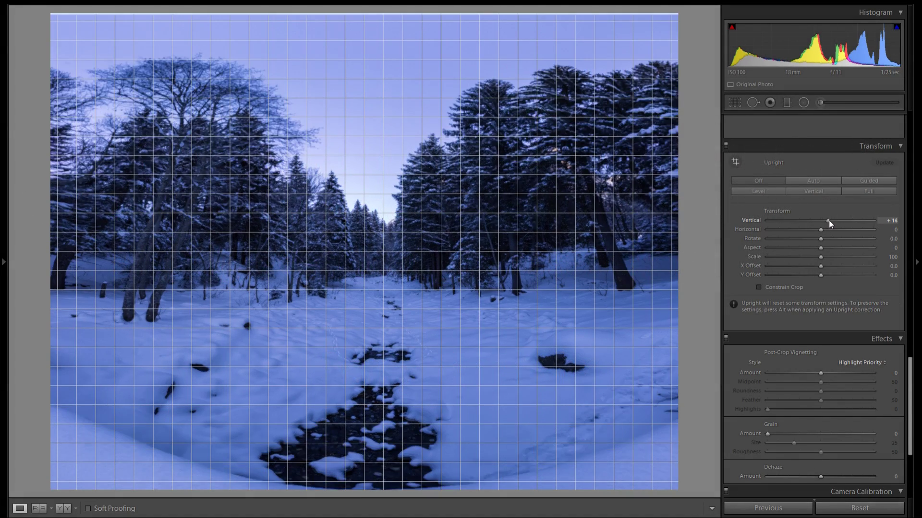
double_click(751, 220)
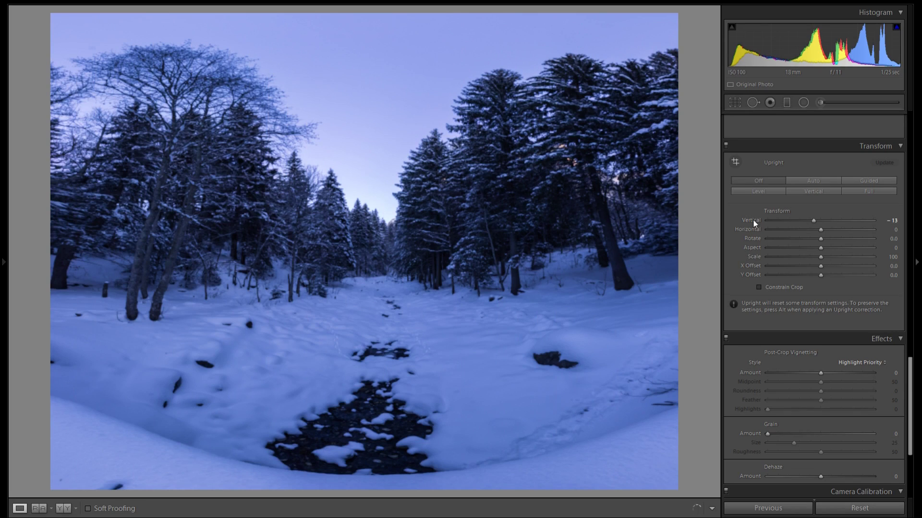
left_click_drag(818, 221, 788, 217)
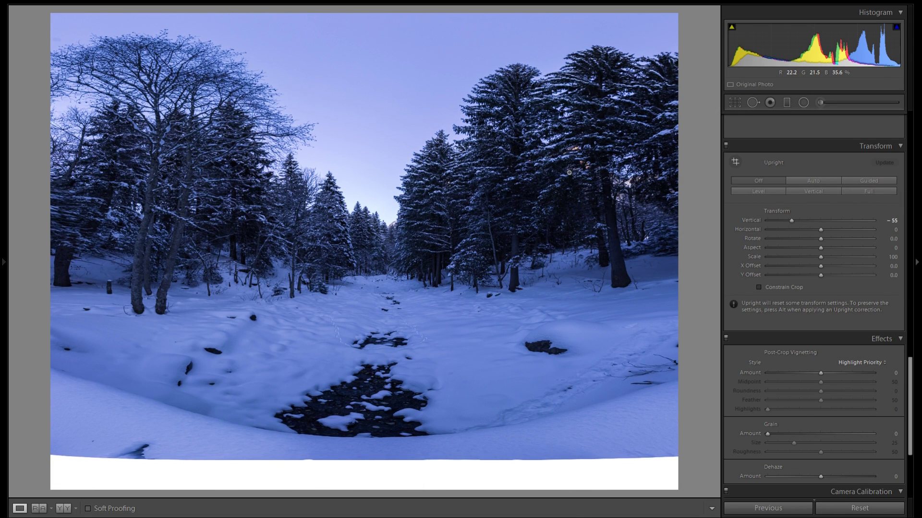
double_click(755, 221)
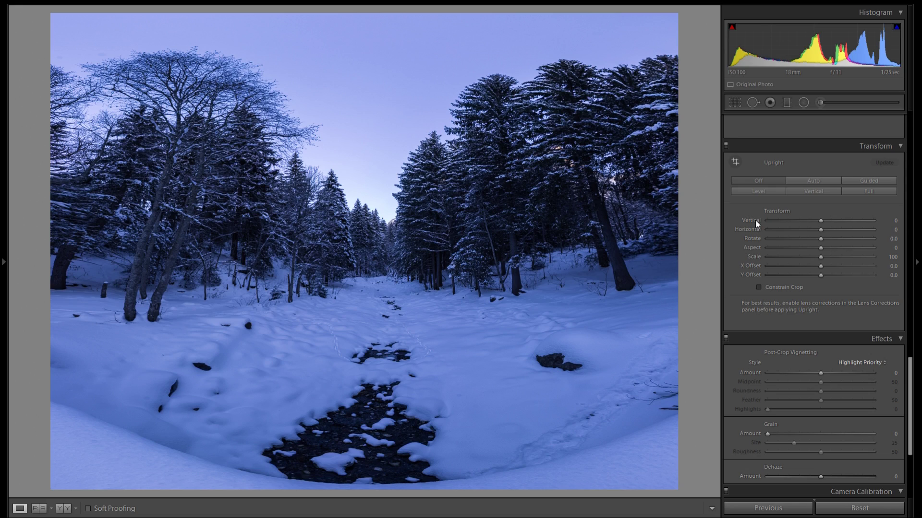
- Check the leaning tree trunk up close, try a Vertical transform of -42 to straighten it, and reset the value
left_click(603, 184)
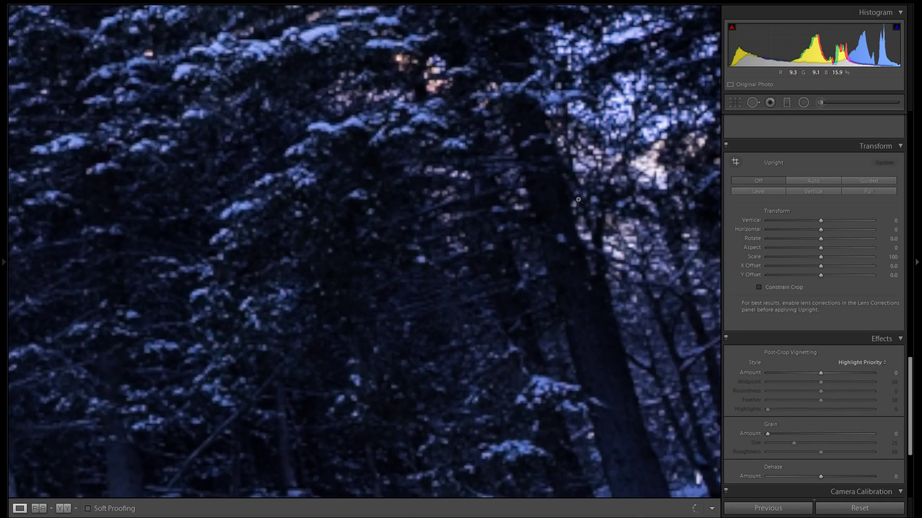
left_click(578, 198)
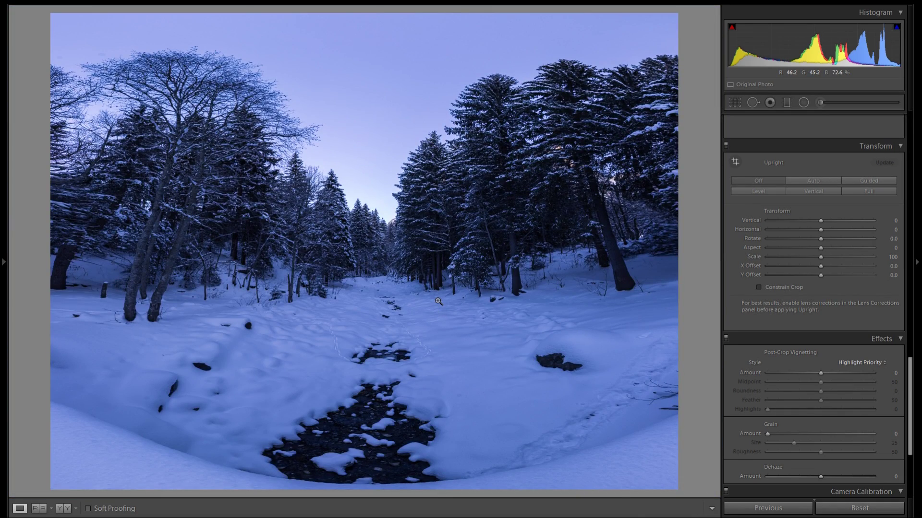
left_click_drag(820, 220, 797, 221)
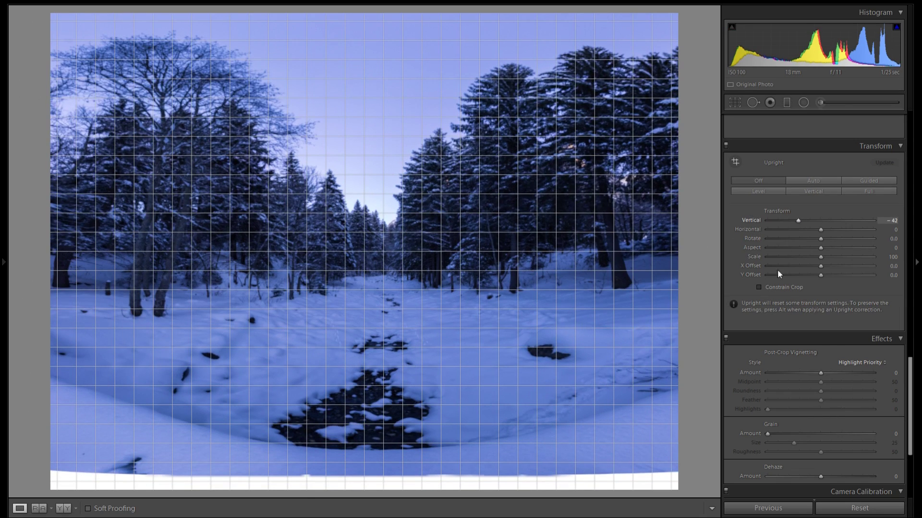
double_click(752, 220)
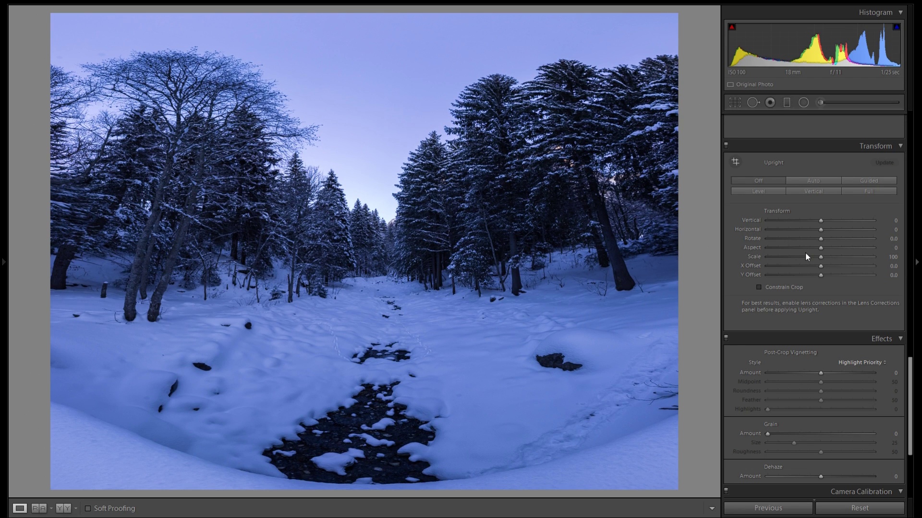
- Try a Horizontal perspective transform of about +45 on the panorama and reset it to 0
left_click_drag(802, 229, 846, 229)
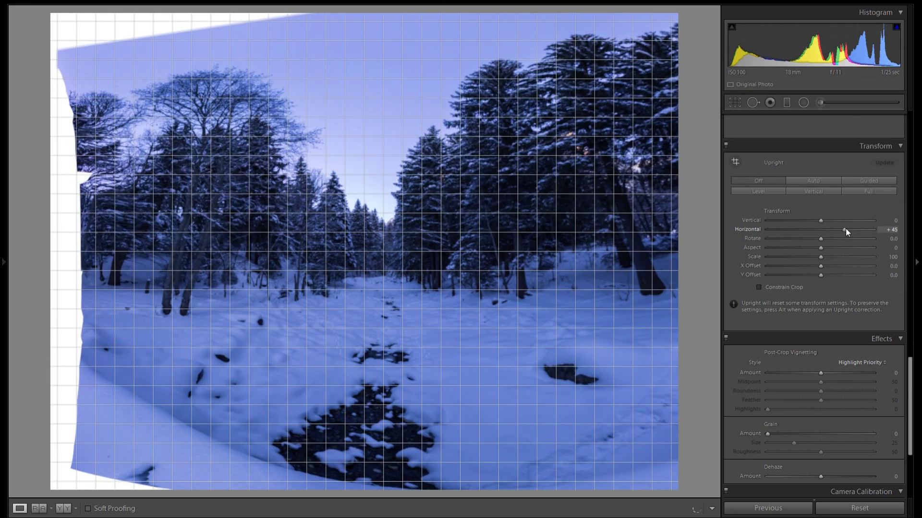
double_click(748, 229)
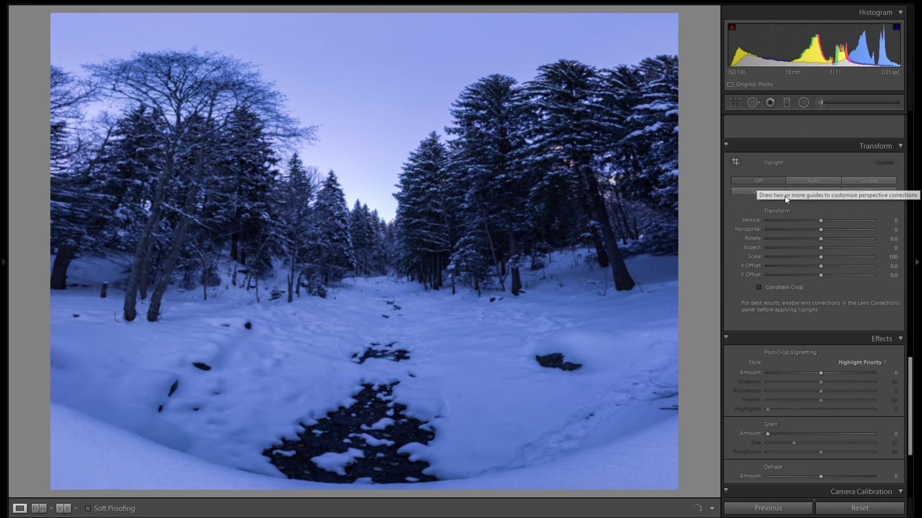
left_click_drag(829, 240, 829, 240)
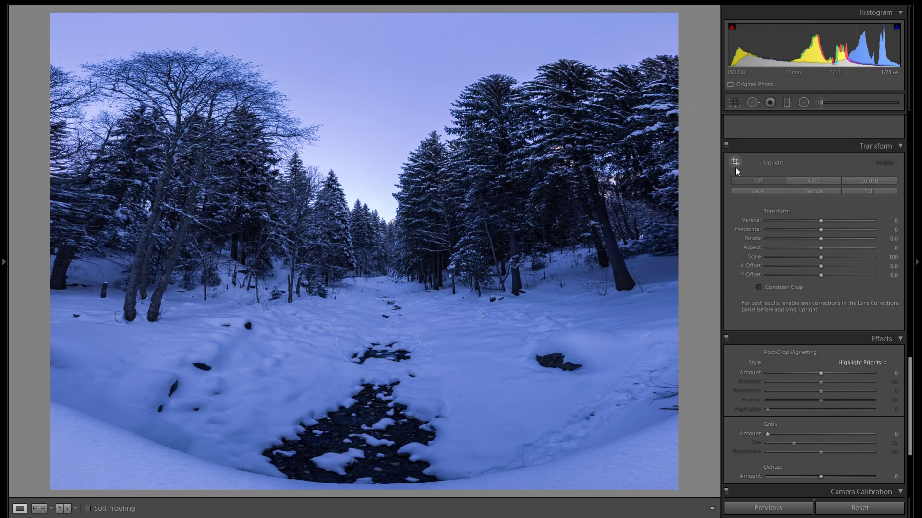
- Try darkening the photo's edges with a Post-Crop Vignetting amount of -23 and reset it to 0
scroll(844, 302, "down", 2)
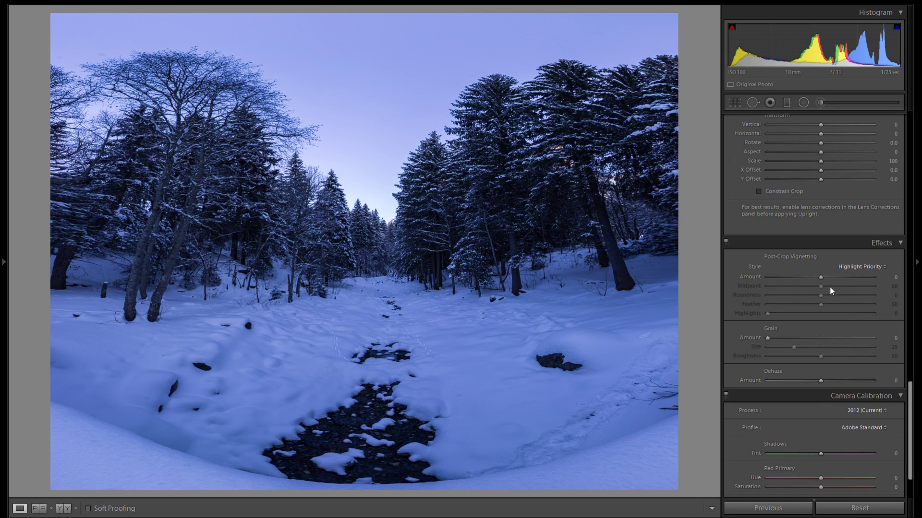
scroll(831, 240, "down", 1)
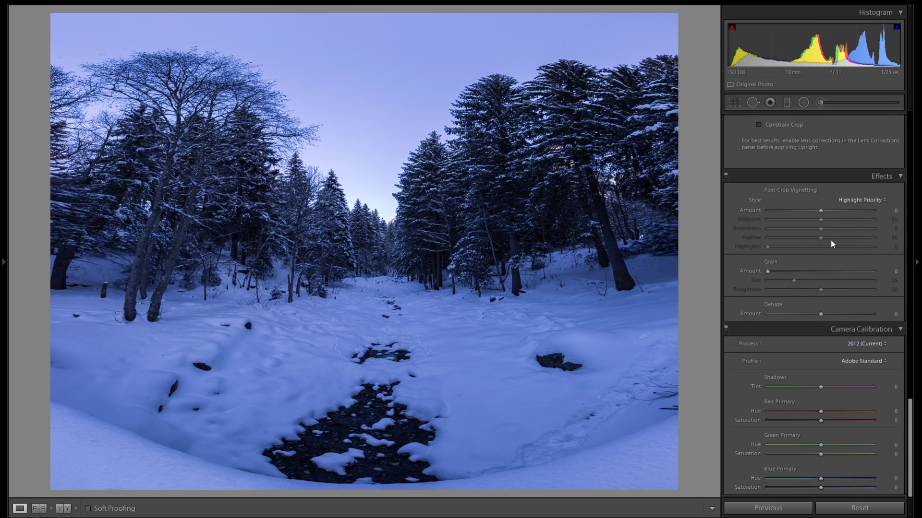
left_click_drag(819, 210, 808, 209)
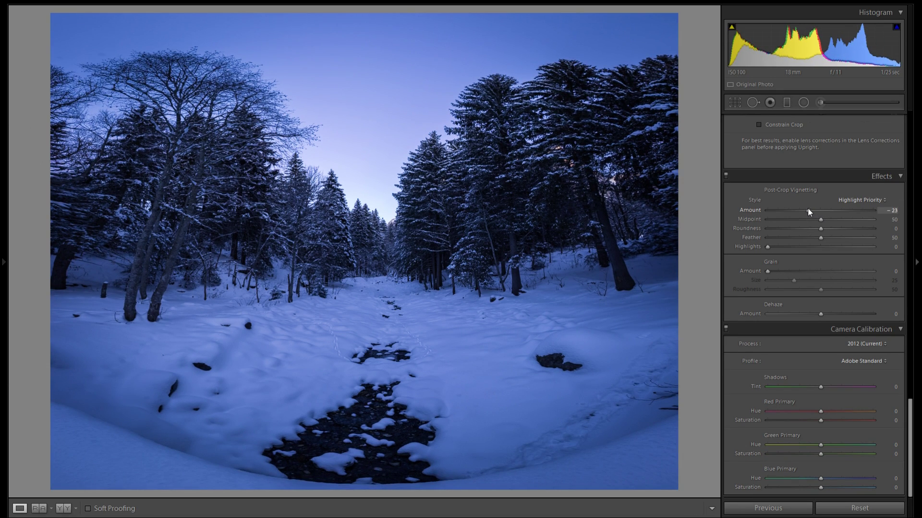
double_click(751, 210)
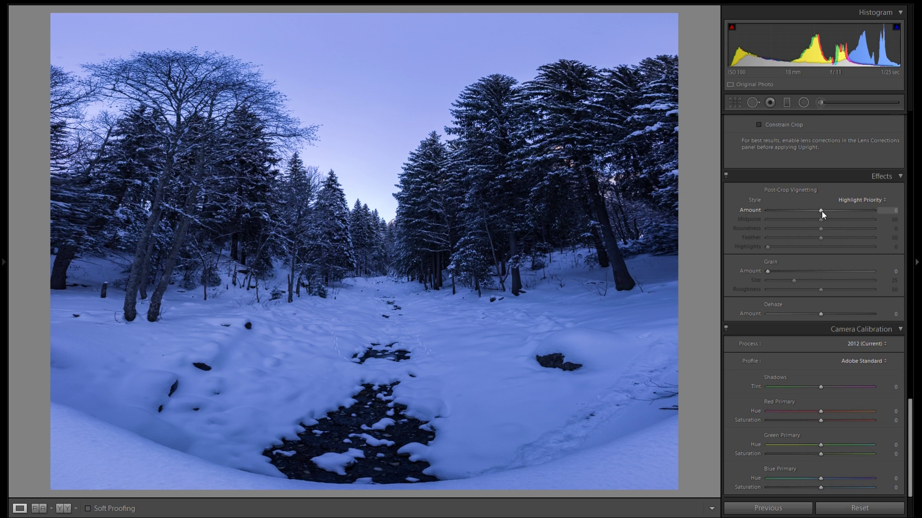
- Apply a soft Post-Crop vignette with midpoint 17, feather 63 and amount -13
left_click_drag(819, 210, 758, 209)
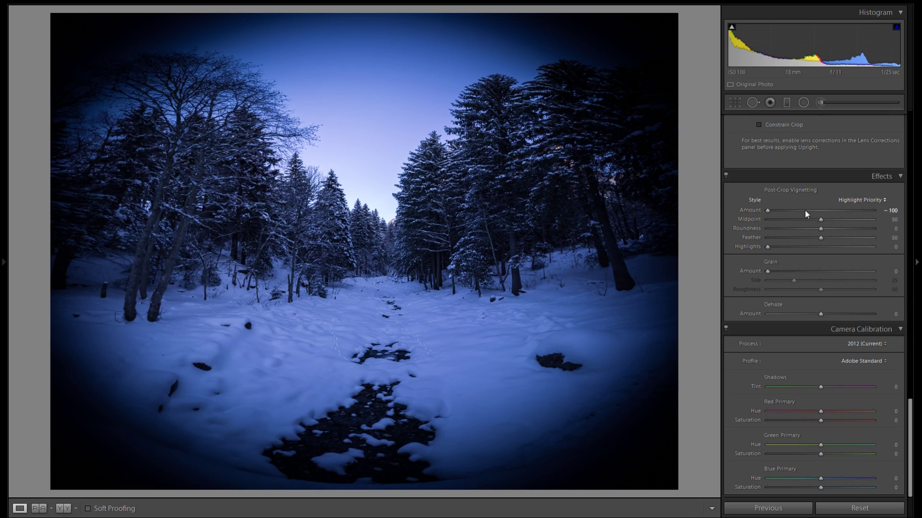
left_click_drag(822, 218, 833, 237)
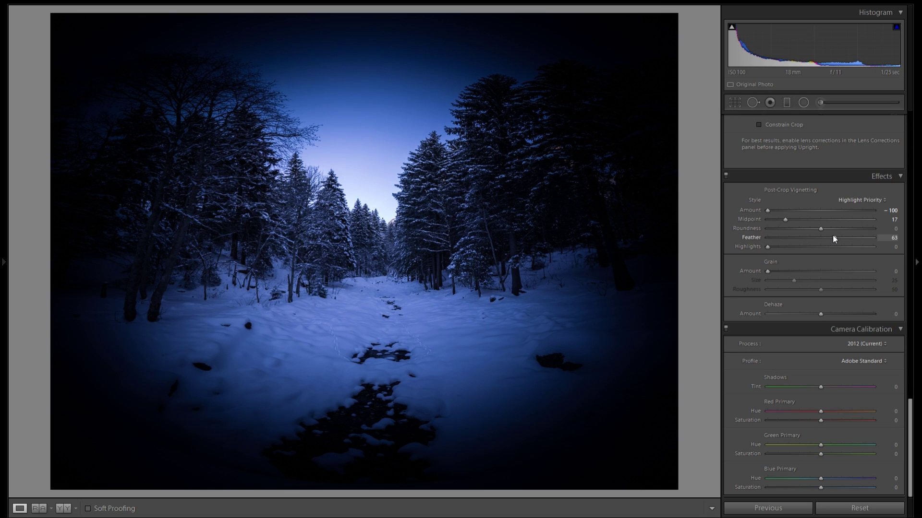
double_click(809, 211)
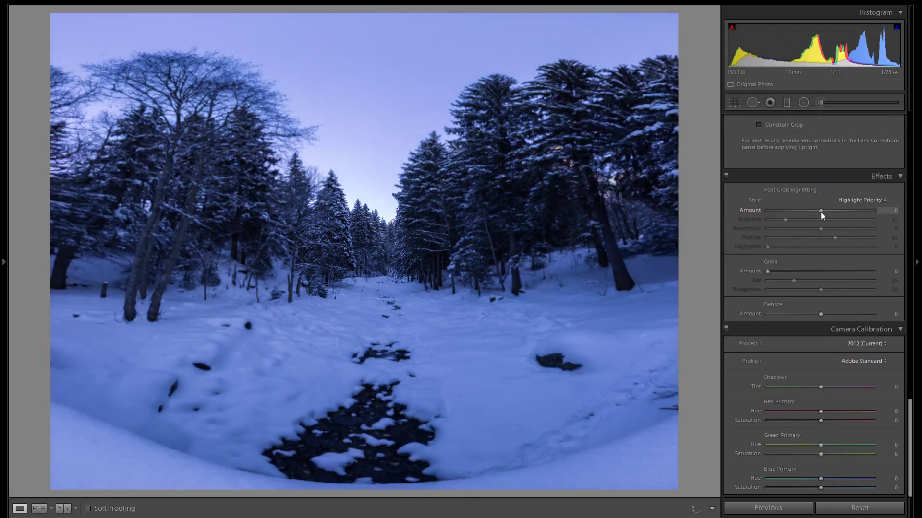
left_click_drag(819, 212, 795, 212)
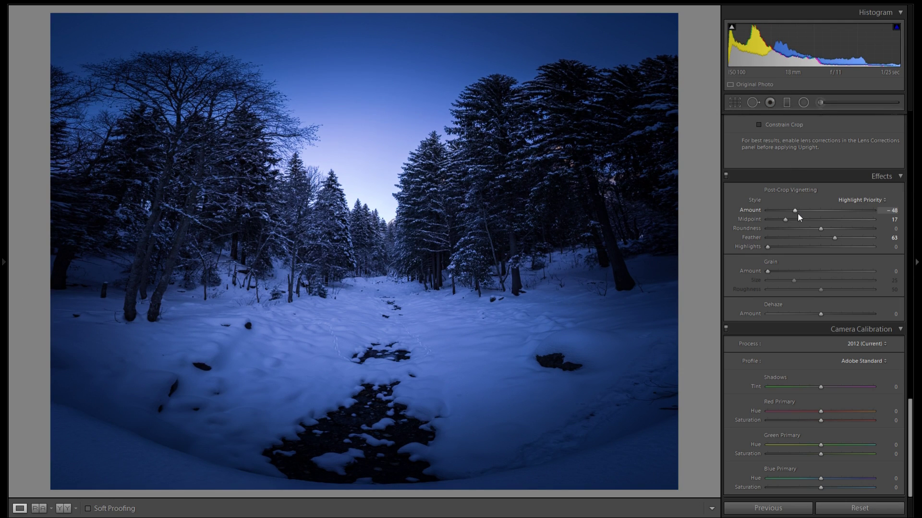
left_click_drag(796, 213, 816, 213)
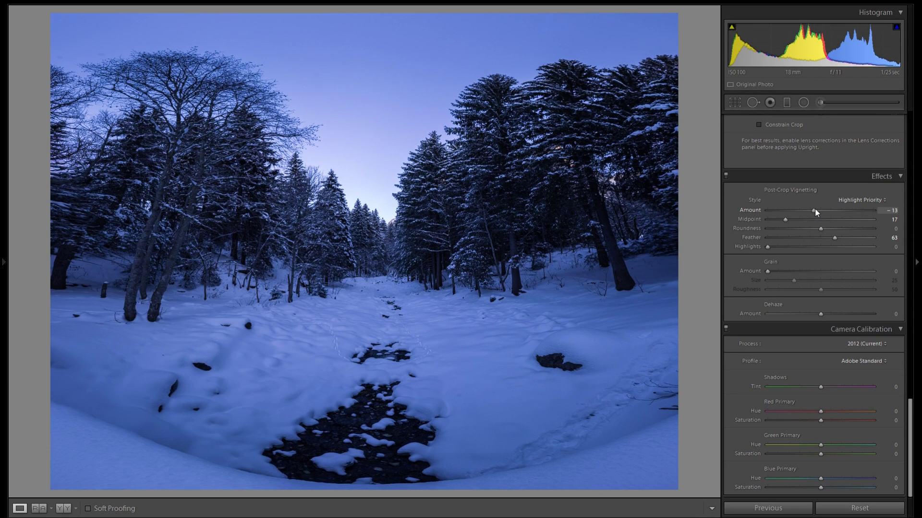
- Compare the photo with and without the vignette effect, leaving the effect enabled
left_click(726, 175)
left_click(726, 175)
left_click(726, 176)
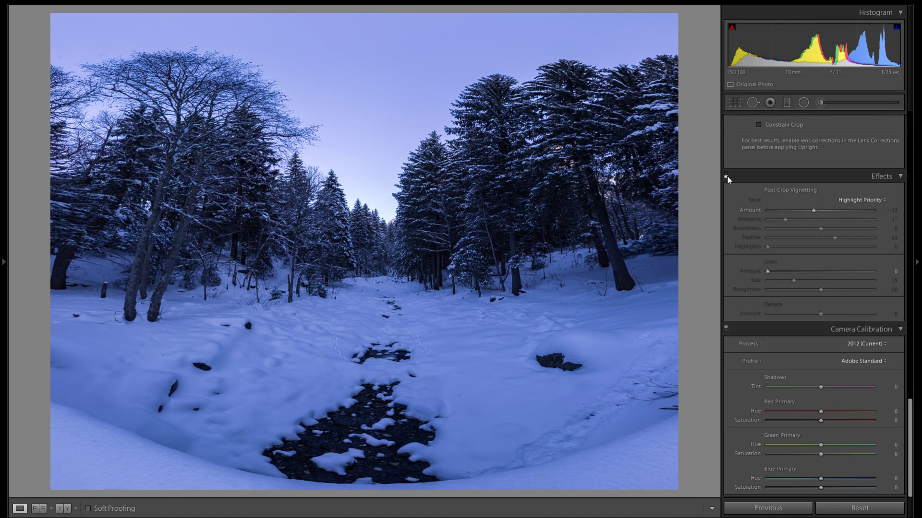
left_click(727, 175)
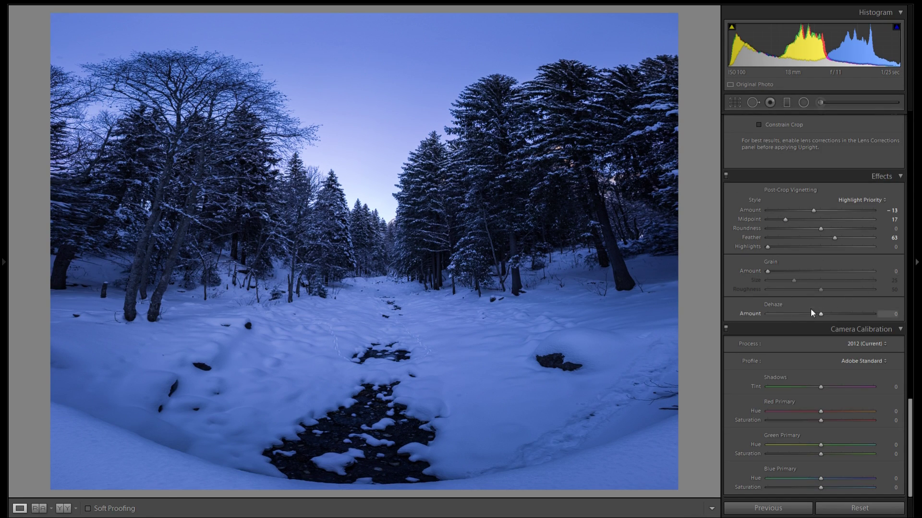
- Try a Grain amount of 100 and a Dehaze amount of +10, resetting each to 0
left_click_drag(768, 271, 870, 272)
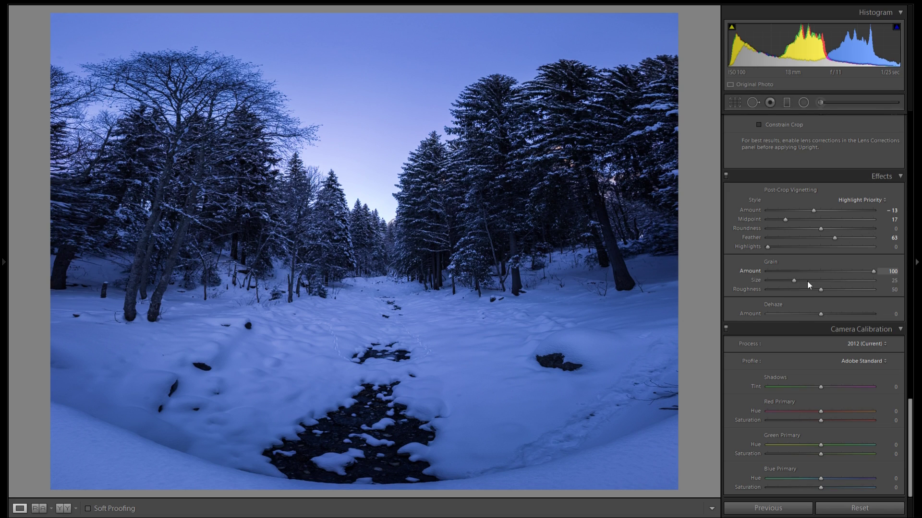
double_click(751, 270)
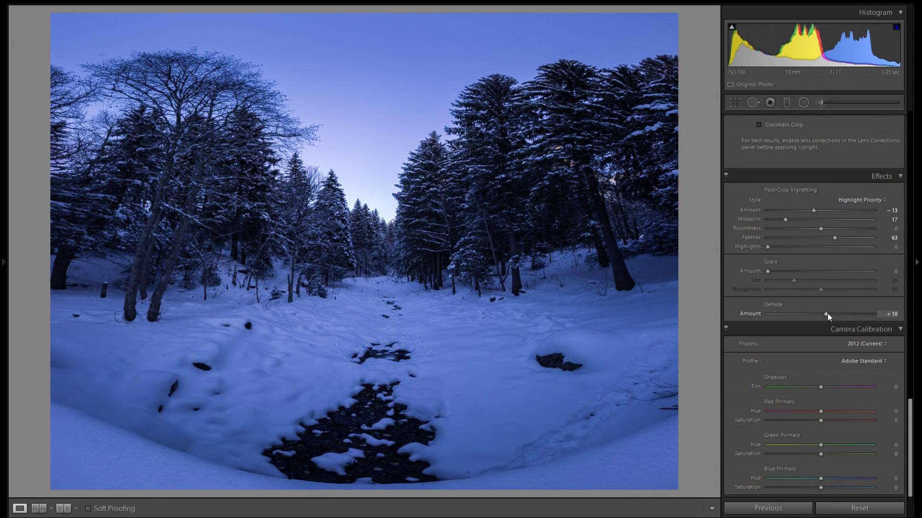
double_click(754, 312)
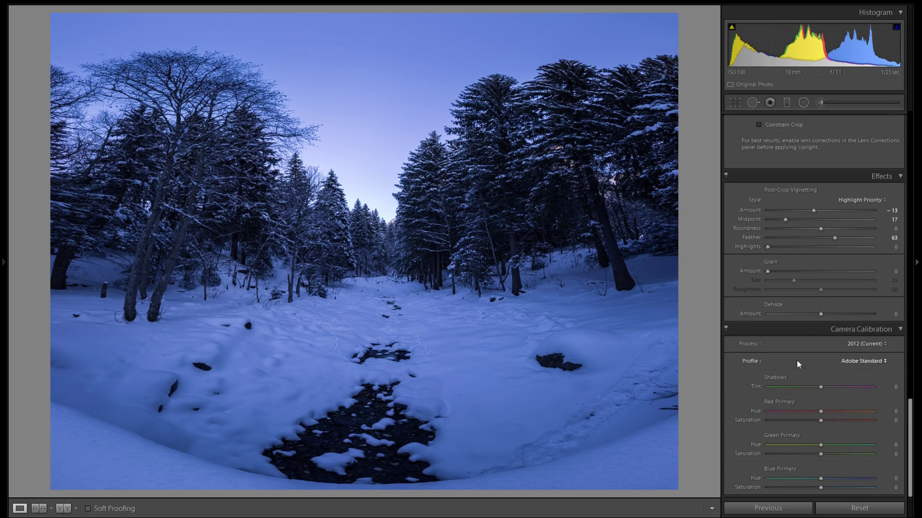
- Try the Camera Faithful calibration profile on the photo and switch back to Adobe Standard
left_click(859, 361)
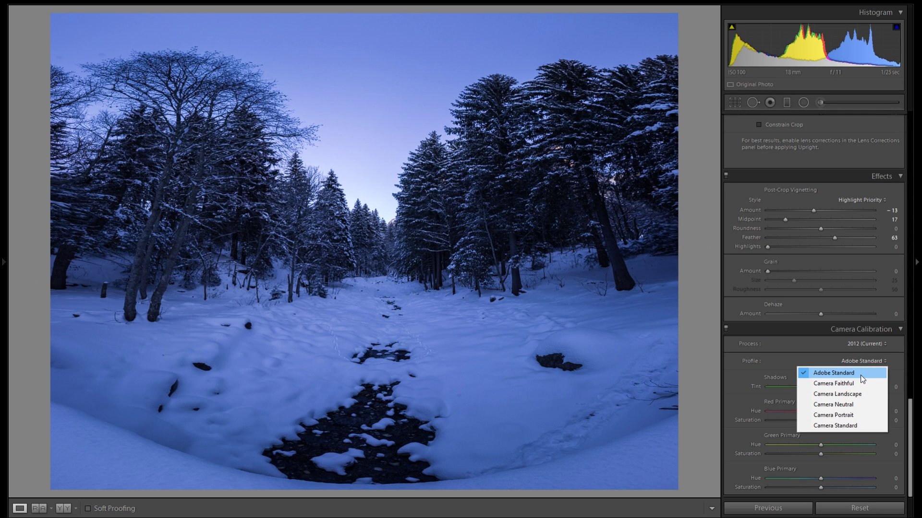
left_click(858, 383)
left_click(863, 360)
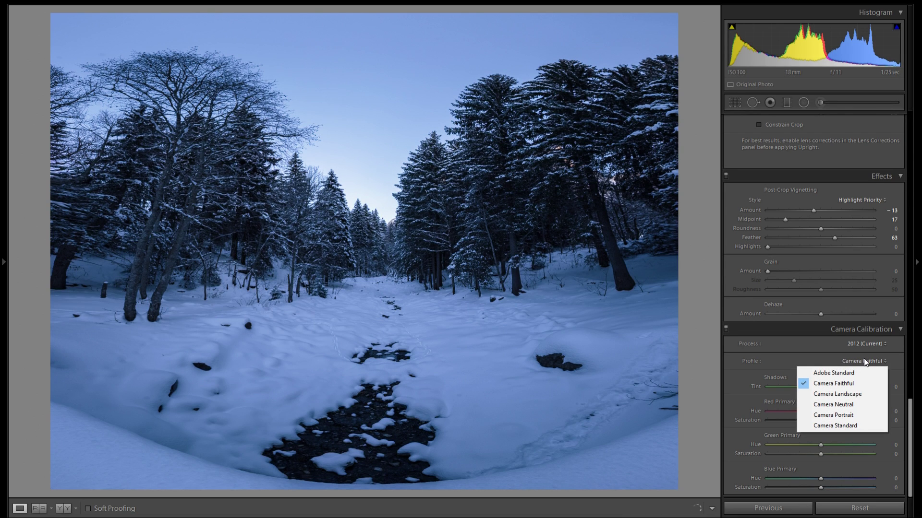
left_click(859, 373)
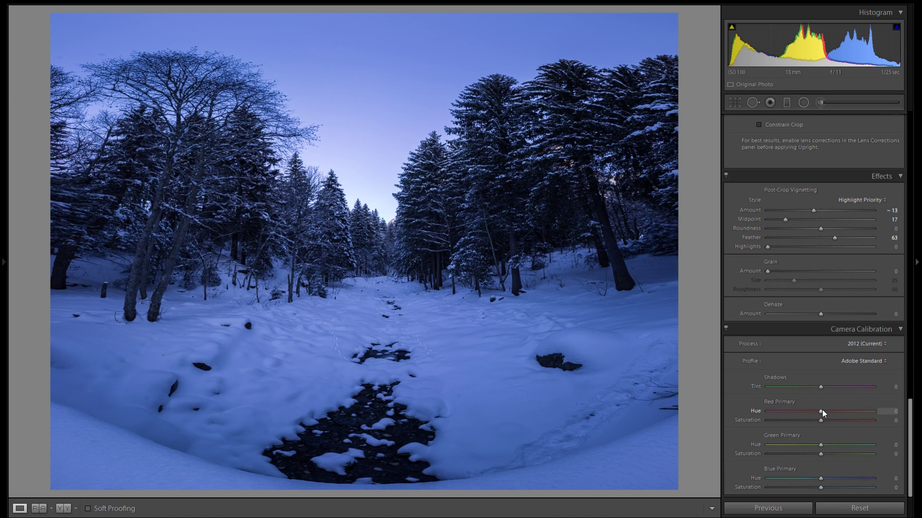
- Try Red Primary hues such as -65 and +12 and a Green Primary hue of +27, resetting both to 0
left_click_drag(820, 412, 786, 412)
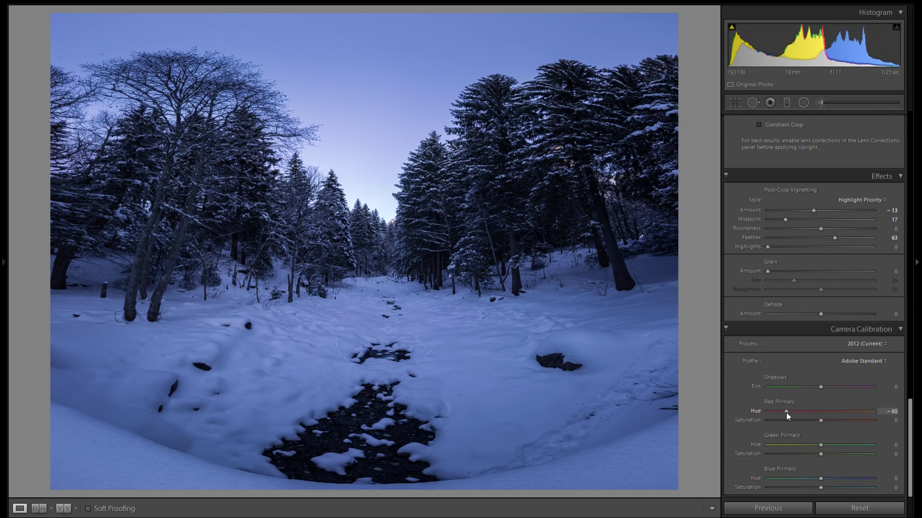
left_click_drag(786, 412, 860, 412)
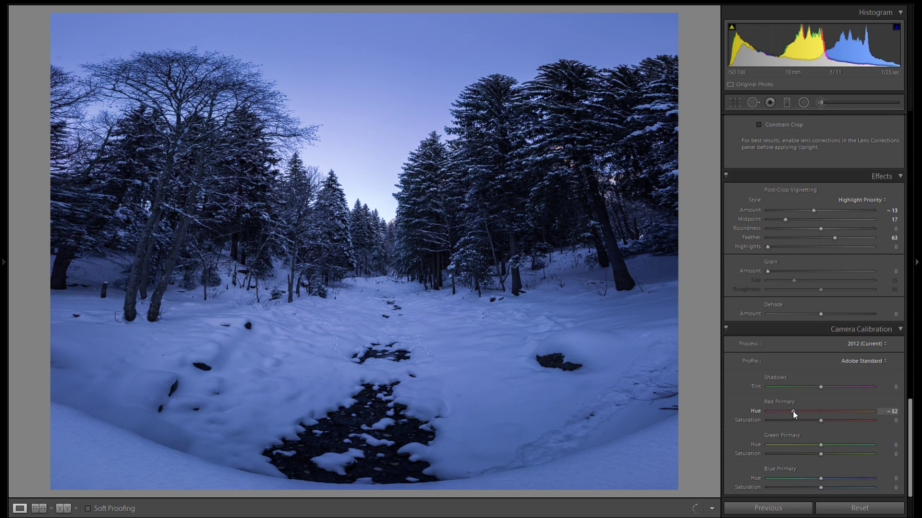
left_click_drag(793, 411, 822, 415)
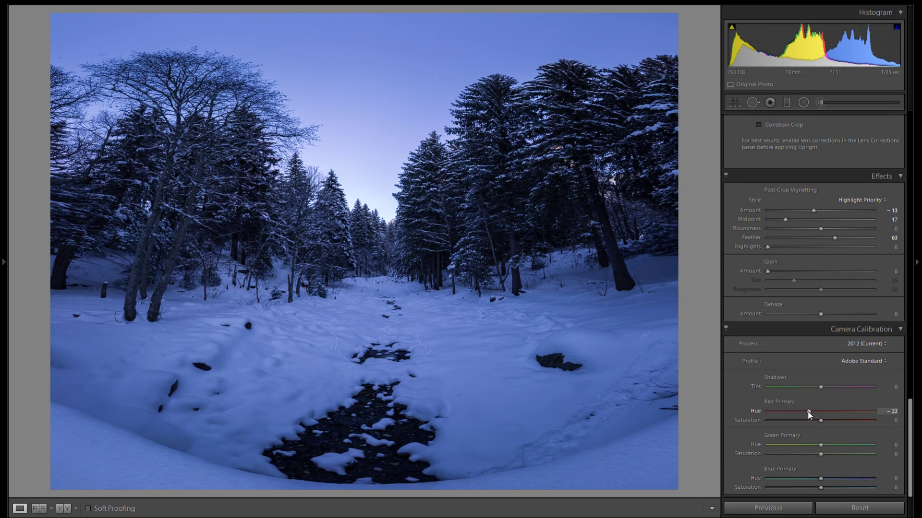
left_click_drag(798, 410, 827, 412)
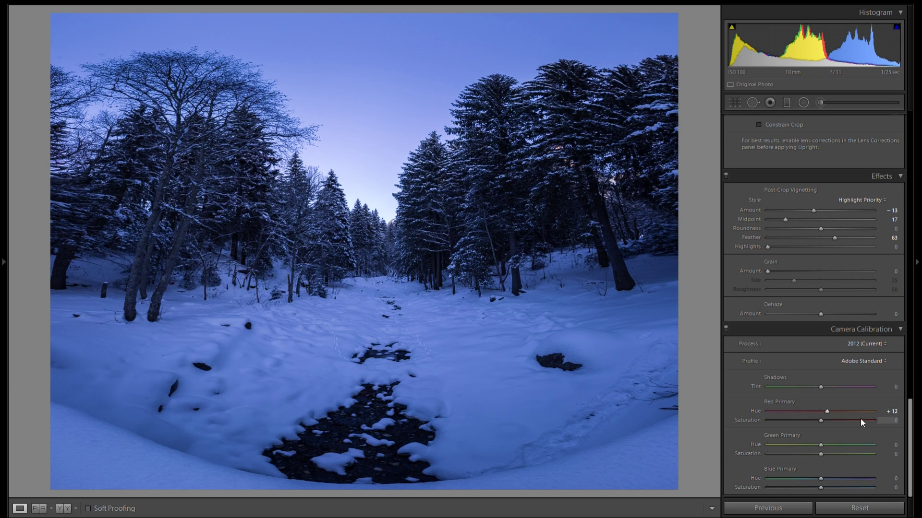
left_click_drag(910, 425, 914, 474)
double_click(755, 411)
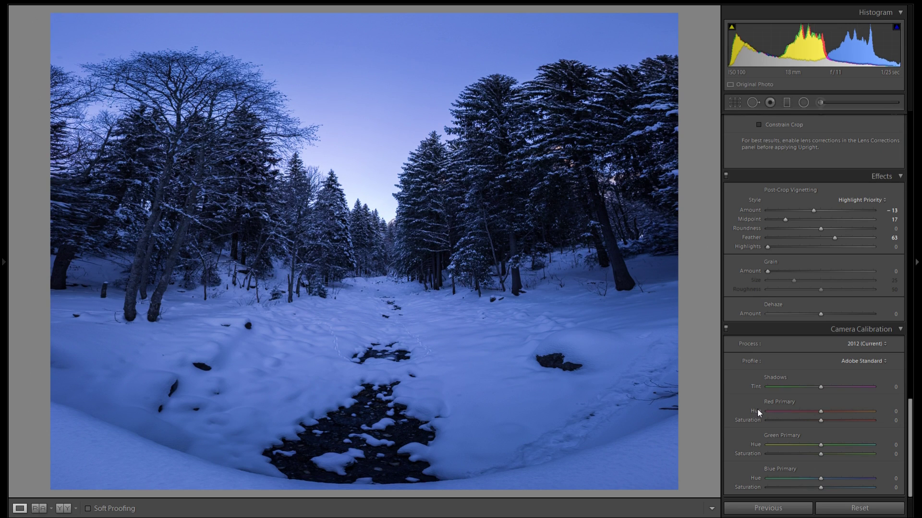
left_click_drag(813, 446, 835, 442)
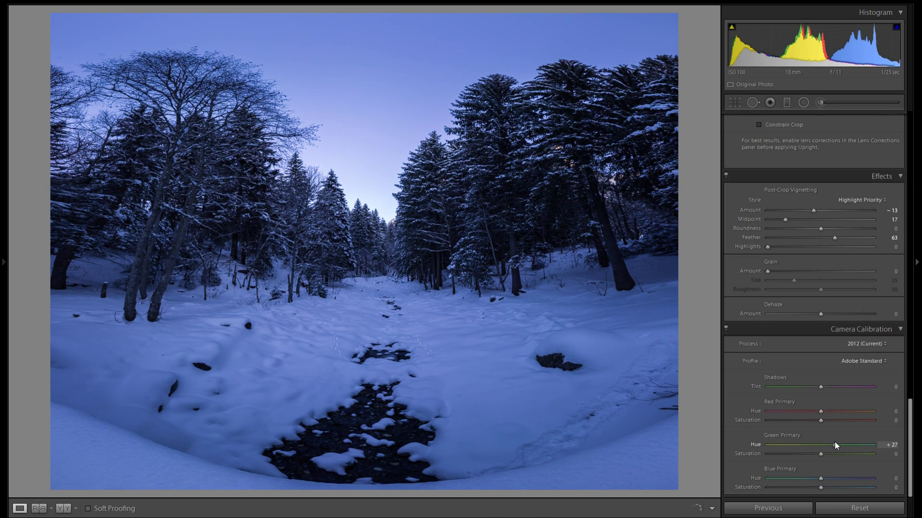
double_click(756, 442)
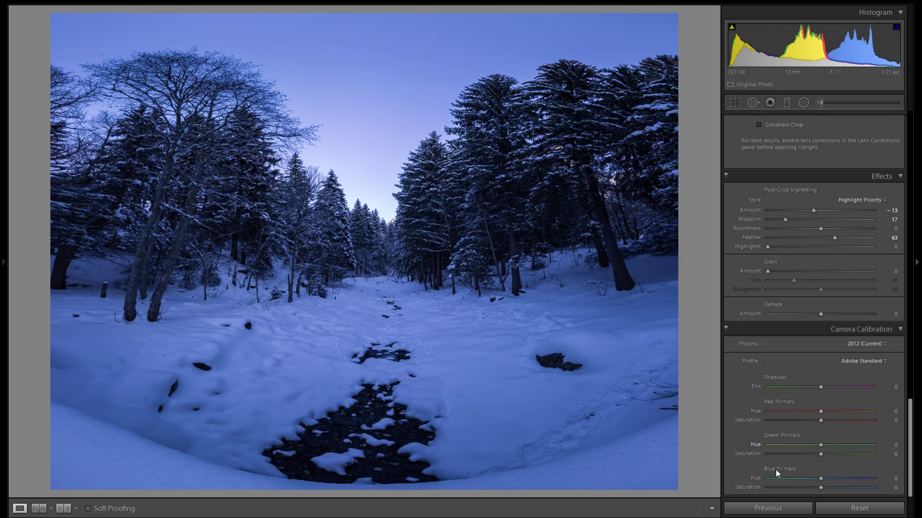
- Set the Camera Calibration Blue Primary hue to -18 and its saturation to -28
mouse_move(801, 478)
left_mouse_down()
mouse_move(826, 478)
mouse_move(806, 489)
left_mouse_up()
double_click(756, 476)
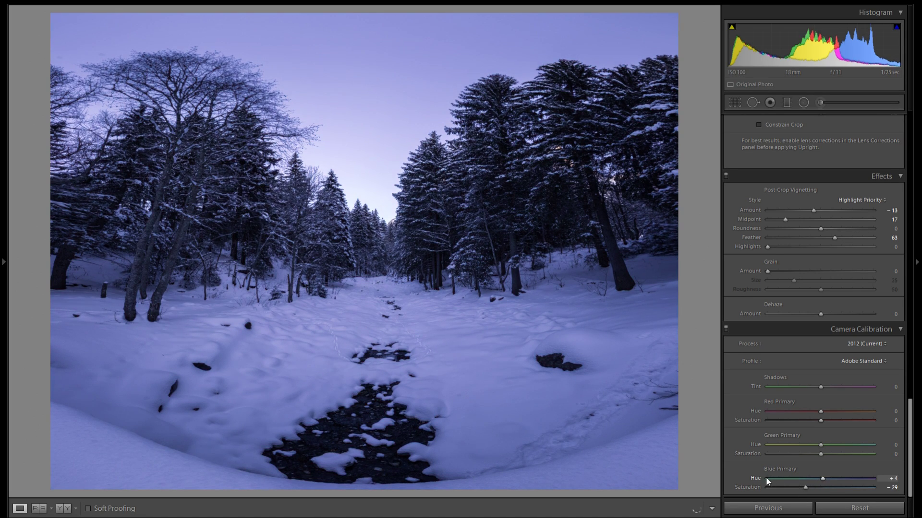
double_click(752, 478)
left_click_drag(817, 479, 813, 477)
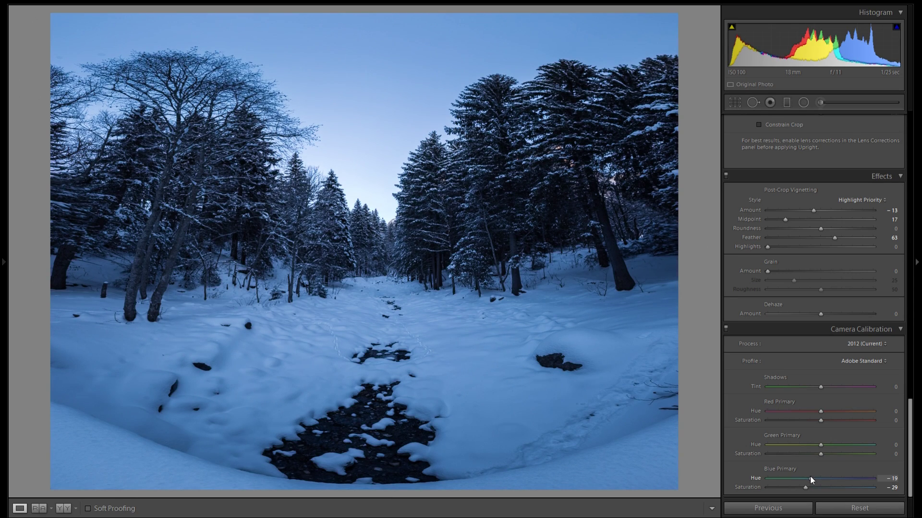
mouse_move(810, 476)
left_mouse_down()
mouse_move(799, 486)
mouse_move(808, 486)
left_mouse_up()
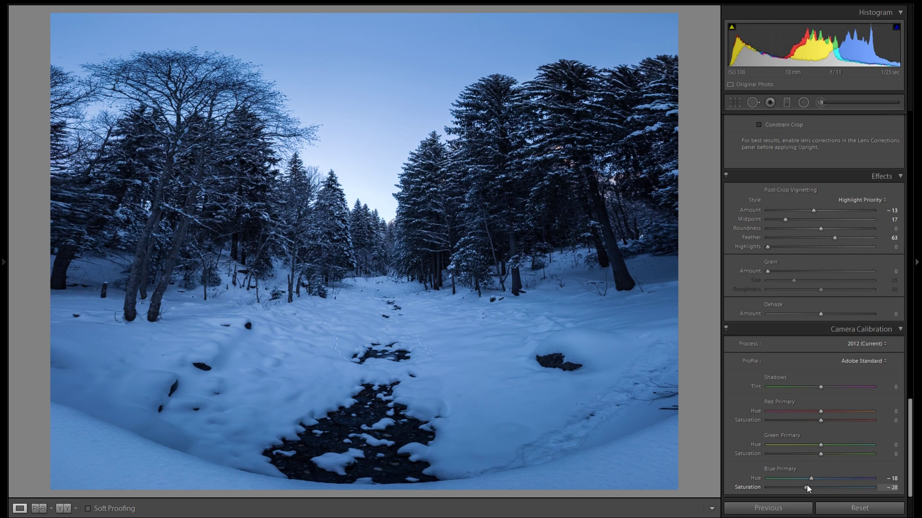
- Try shifting the Green Primary hue and a Red Primary hue of +16 alongside the blue adjustment, resetting both to 0
left_click_drag(820, 445, 843, 447)
double_click(756, 444)
left_click(790, 411)
double_click(758, 411)
mouse_move(820, 413)
left_mouse_down()
mouse_move(840, 413)
mouse_move(753, 410)
mouse_move(829, 412)
left_mouse_up()
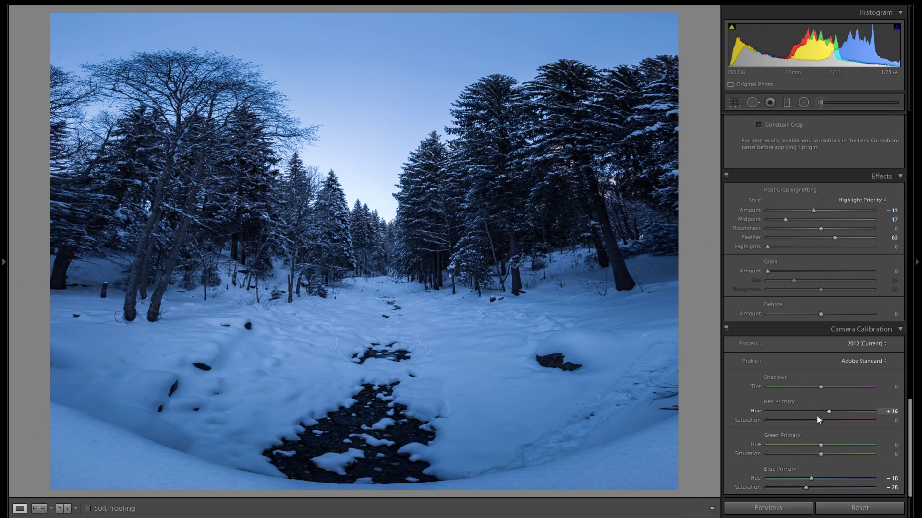
double_click(760, 411)
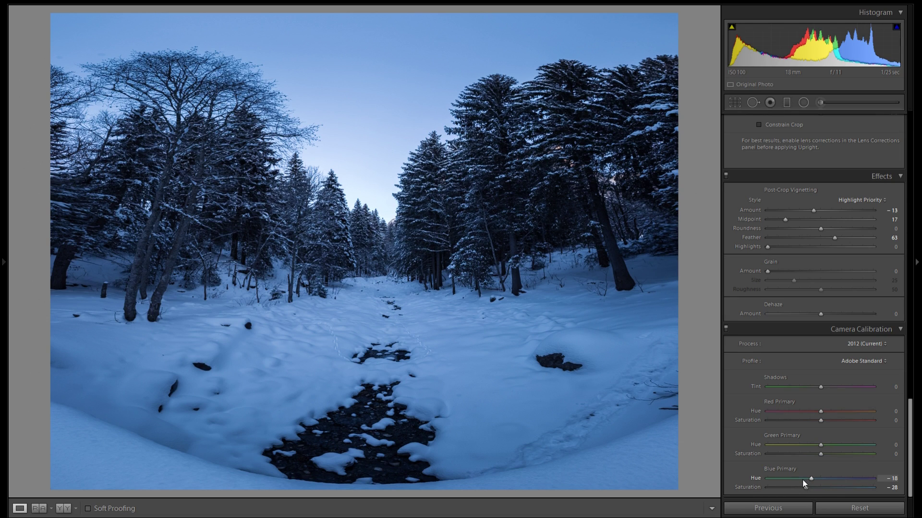
- Compare the photo with and without the Camera Calibration adjustments, leaving them enabled
left_click(727, 329)
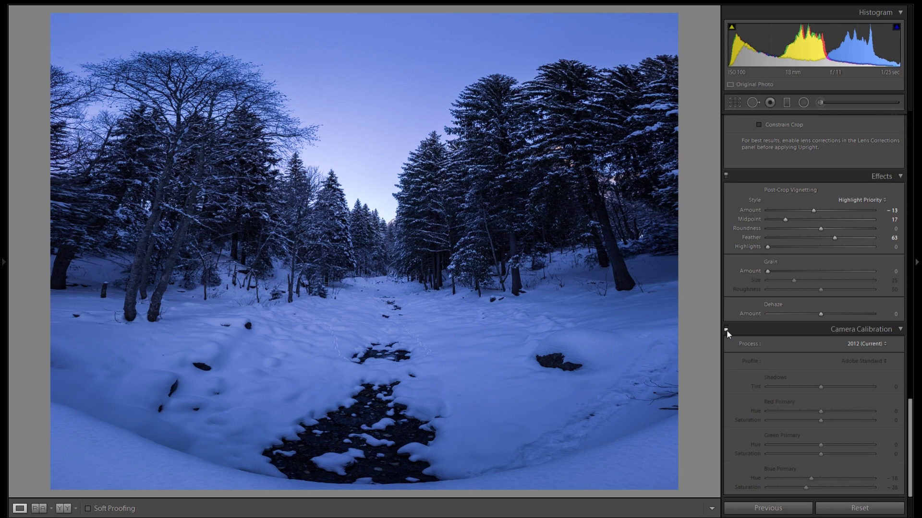
left_click(727, 330)
left_click(726, 330)
left_click(726, 330)
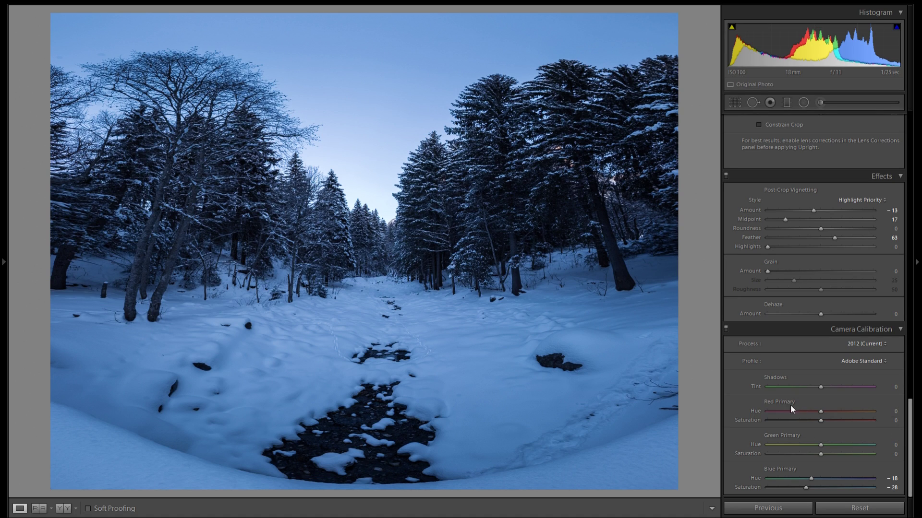
left_click(726, 328)
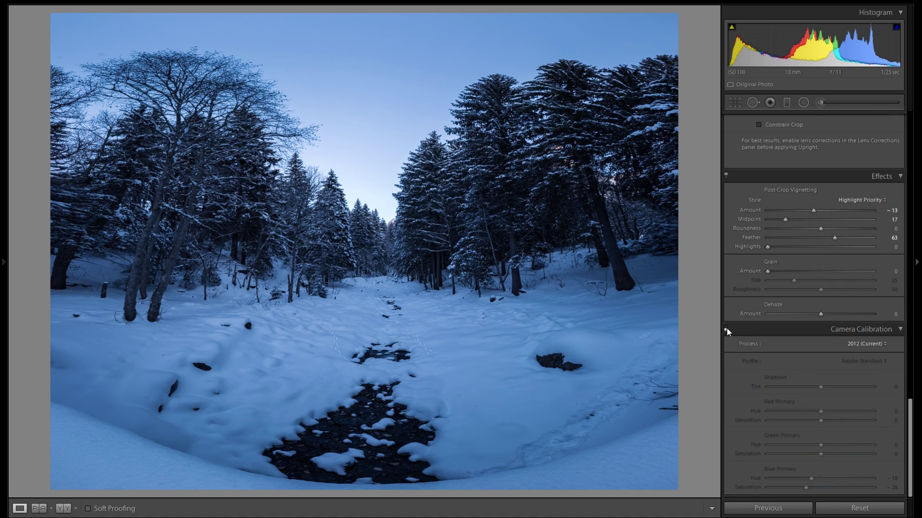
left_click(726, 328)
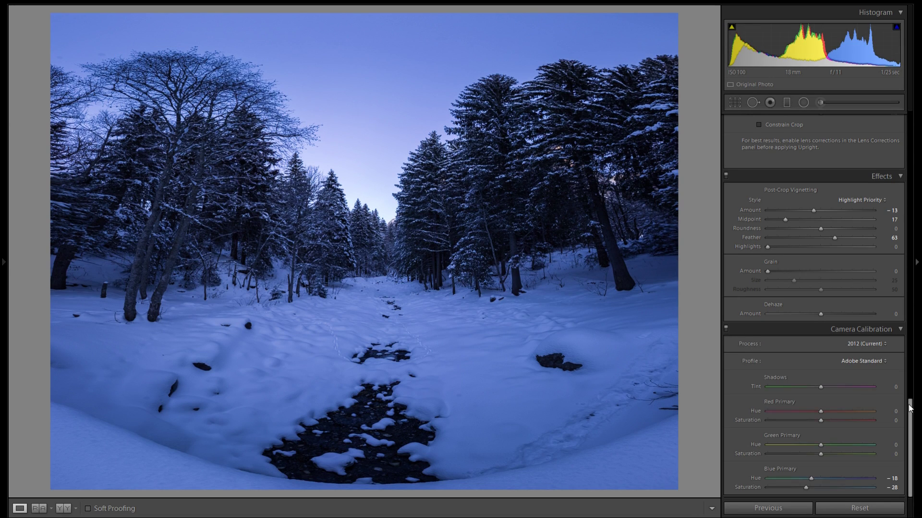
- Compare the before and after versions side by side, examining the snow and trees up close, and return to the single-photo view
left_click_drag(910, 423, 899, 130)
key("y")
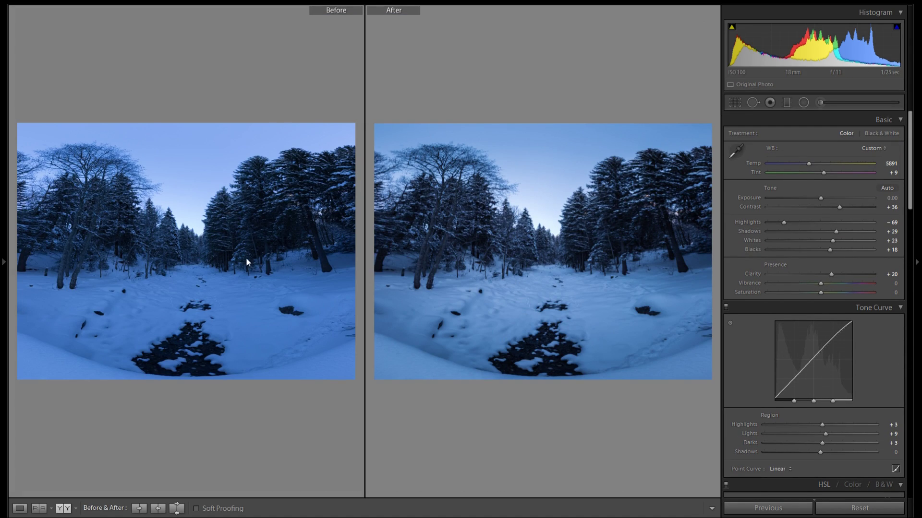
left_click(227, 259)
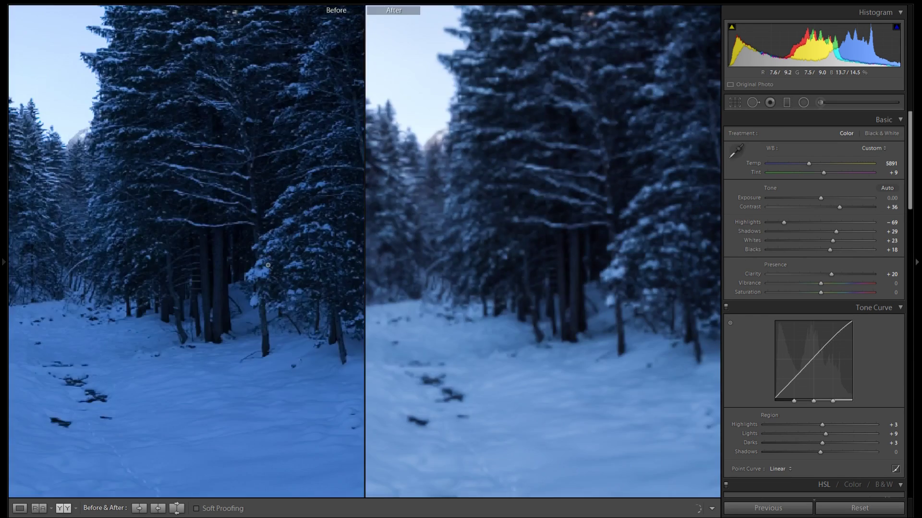
left_click(268, 265)
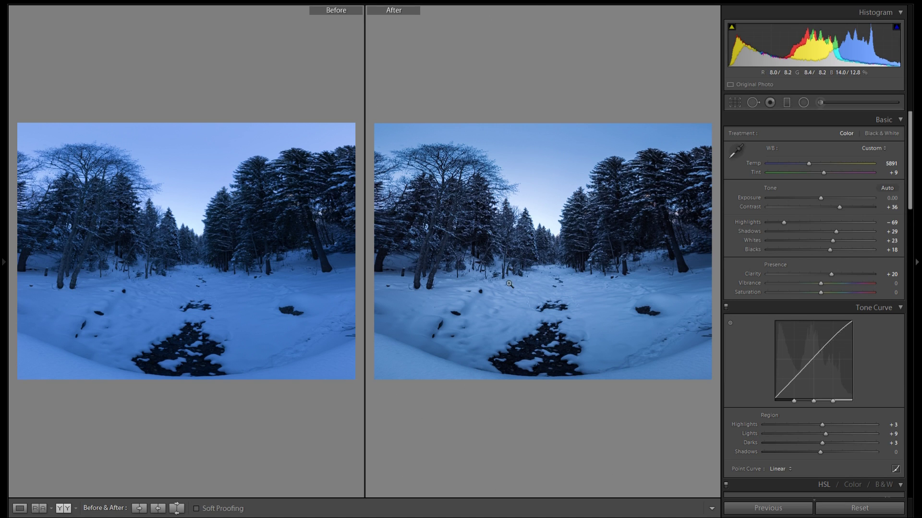
left_click(487, 297)
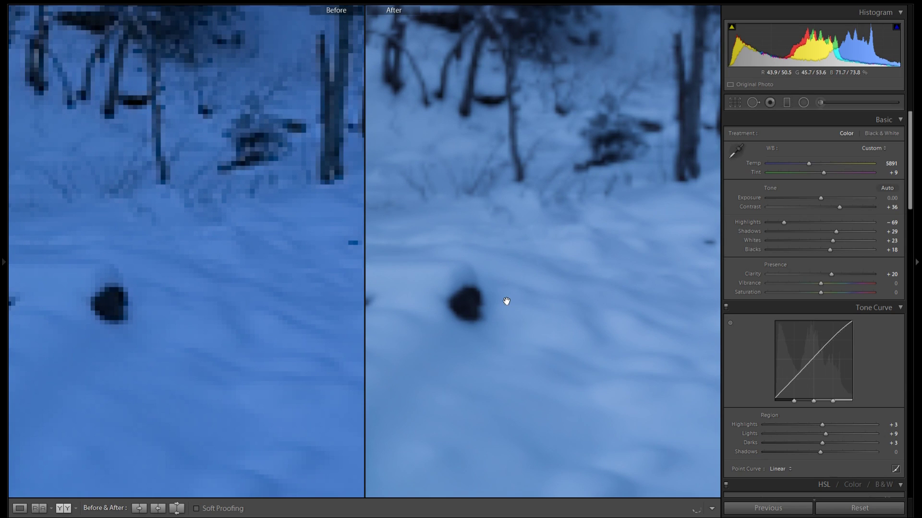
left_click_drag(548, 355, 521, 308)
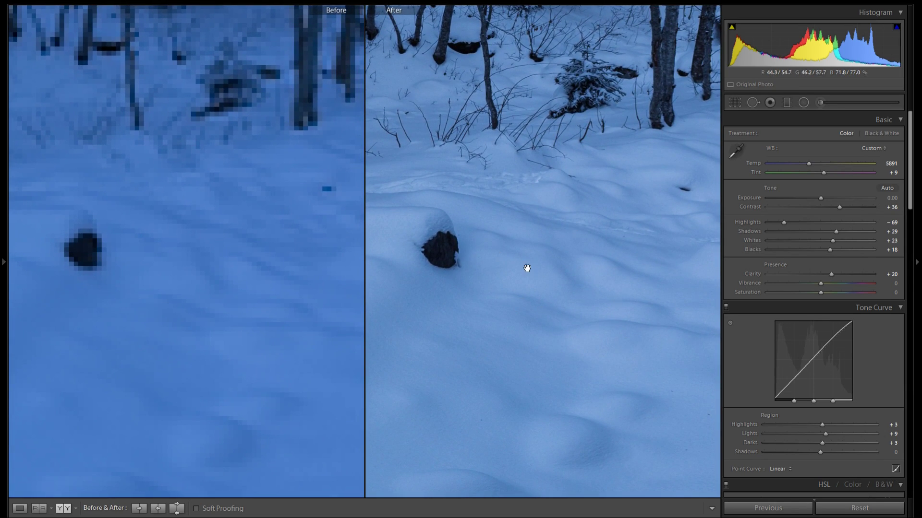
left_click_drag(547, 282, 483, 298)
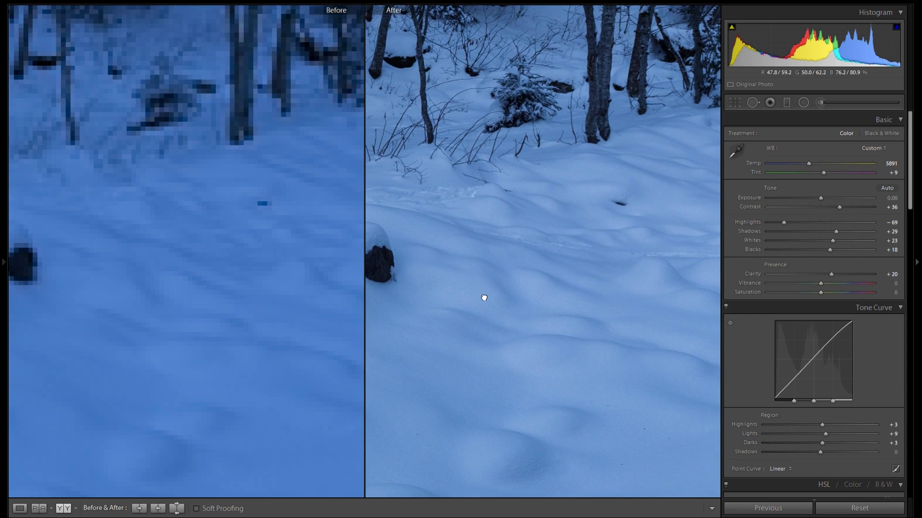
left_click(487, 273)
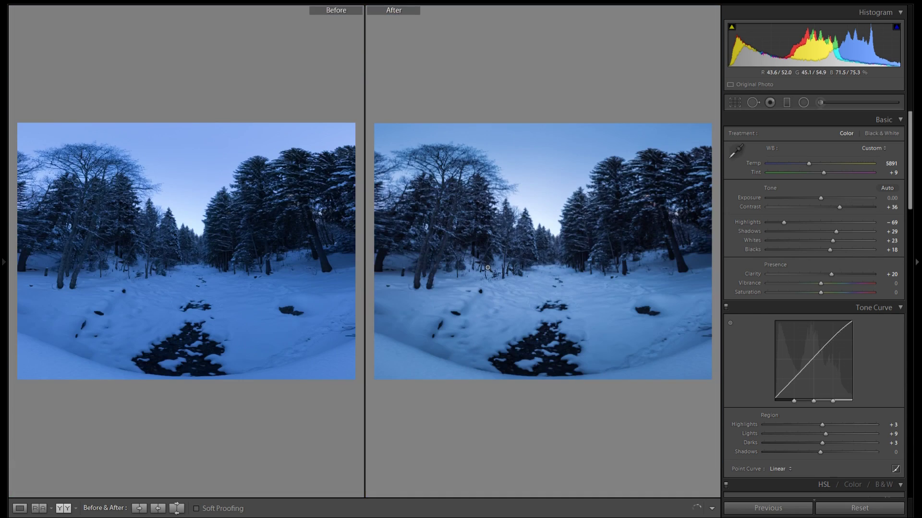
left_click(532, 221)
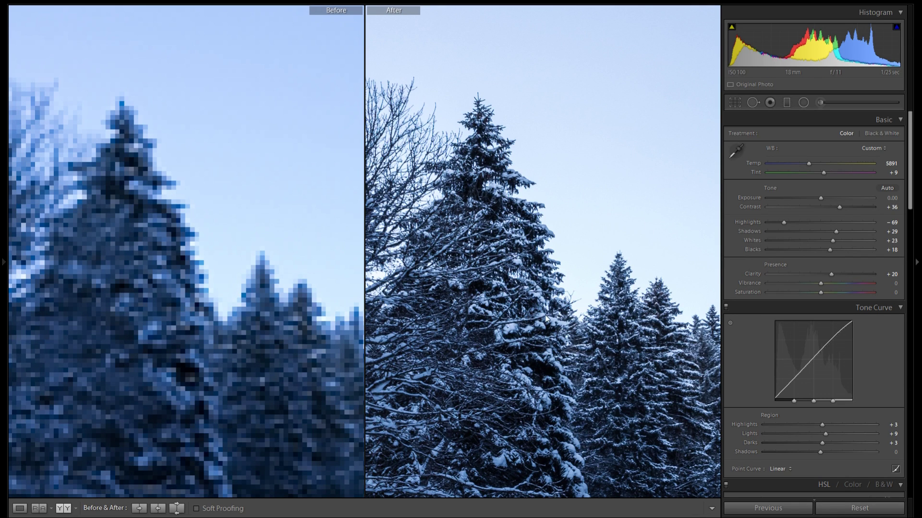
left_click_drag(508, 275, 540, 280)
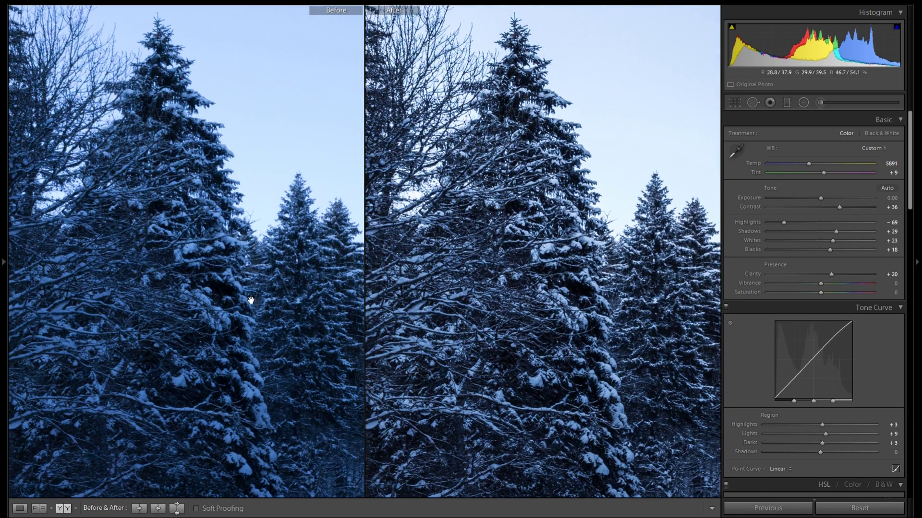
left_click(442, 267)
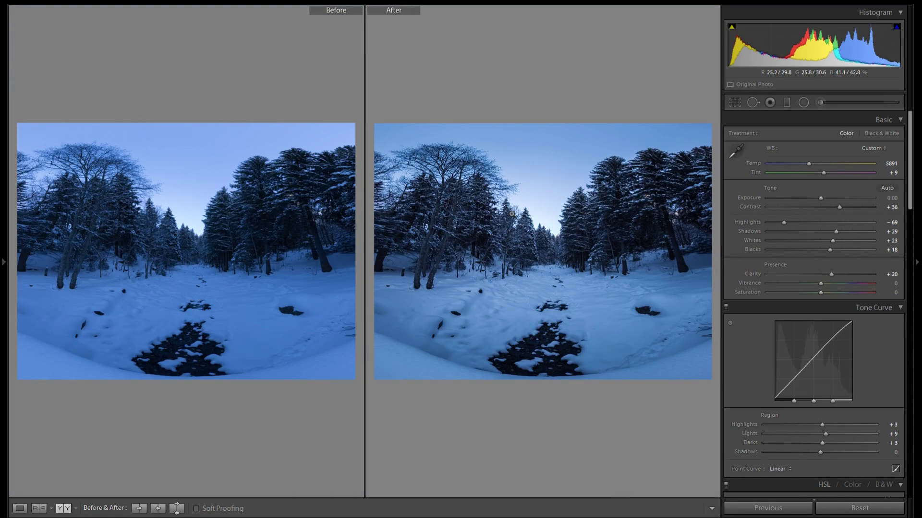
key("y")
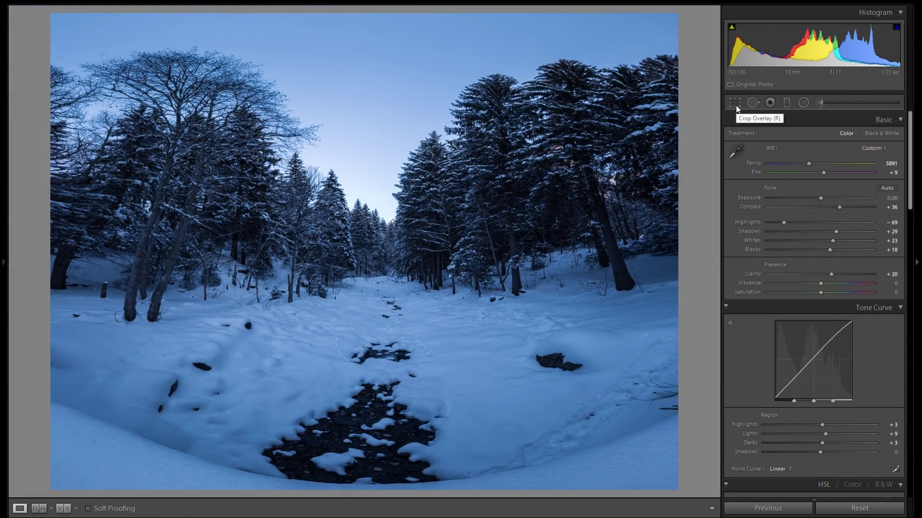
scroll(856, 326, "down", 5)
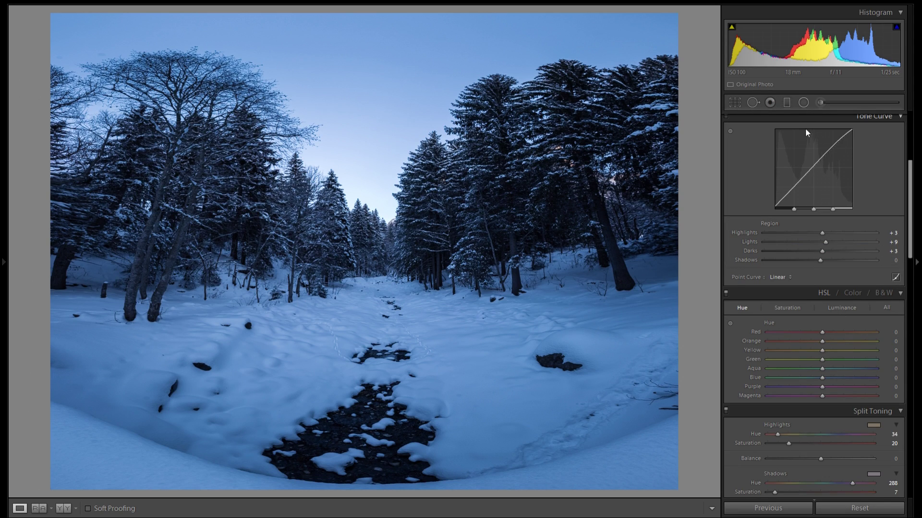
scroll(872, 240, "up", 5)
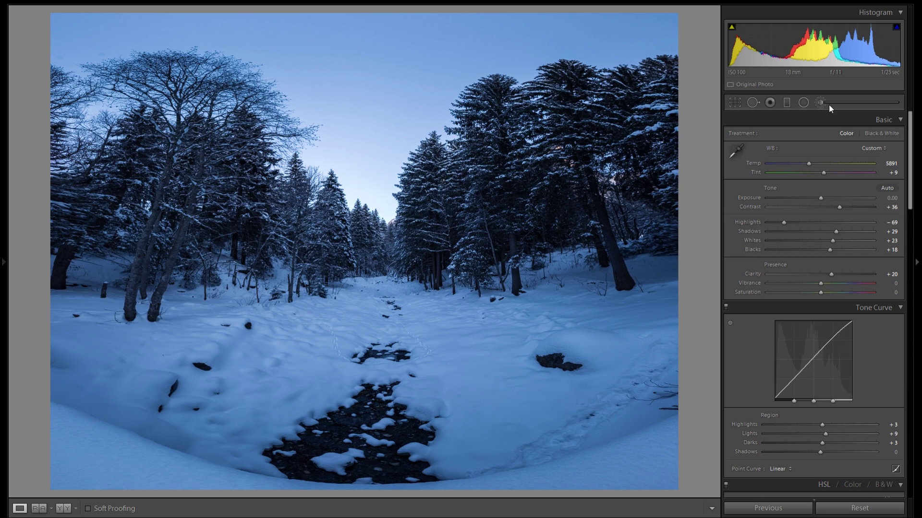
- Enlarge the panorama's crop frame and reposition the photo inside it so the stream and treeline sit centrally between the distorted edges
left_click(738, 106)
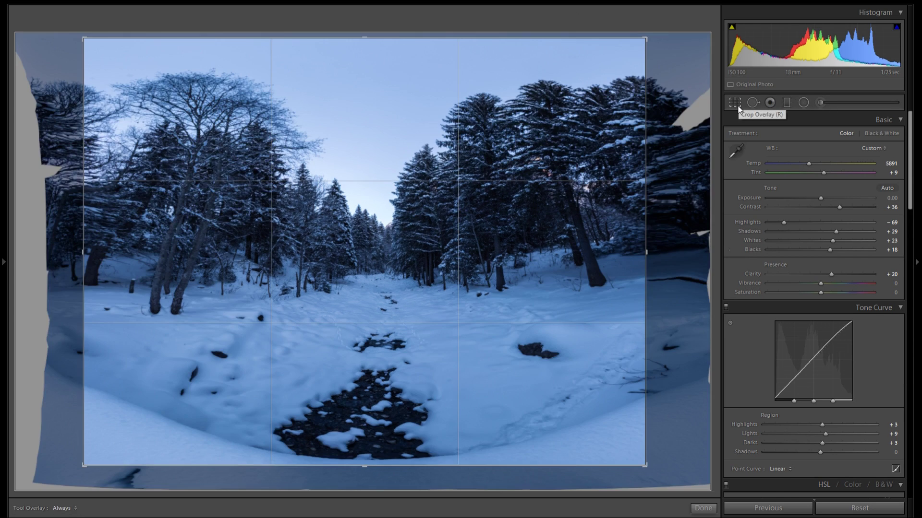
left_click(734, 103)
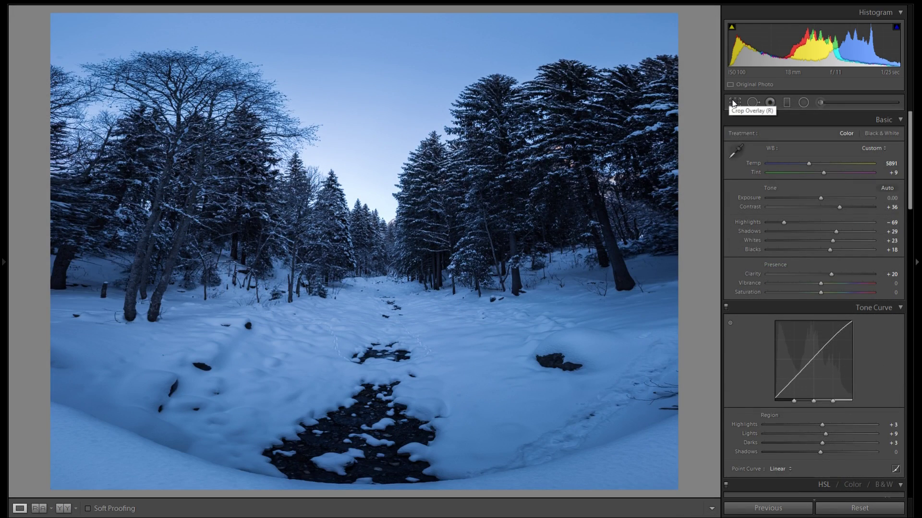
left_click(734, 103)
left_click_drag(648, 35, 658, 32)
left_click_drag(435, 139, 455, 141)
left_click_drag(444, 147, 514, 108)
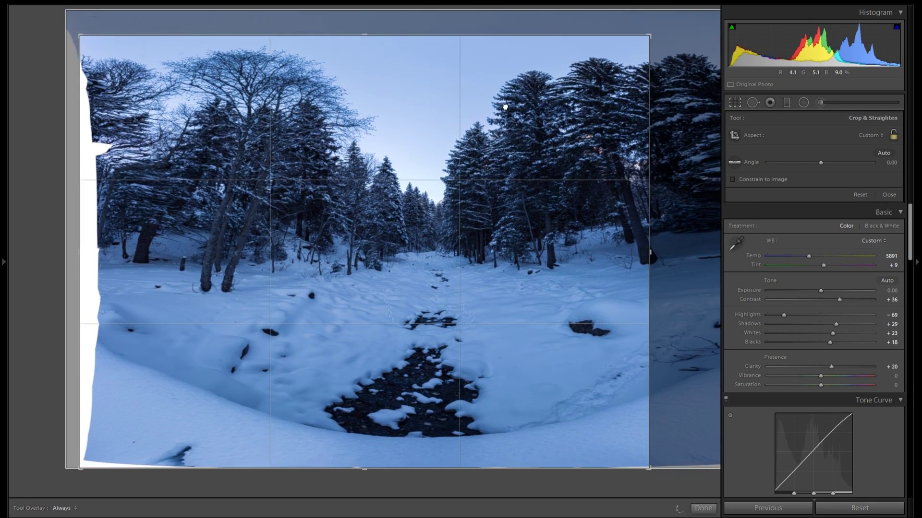
left_click_drag(648, 32, 661, 8)
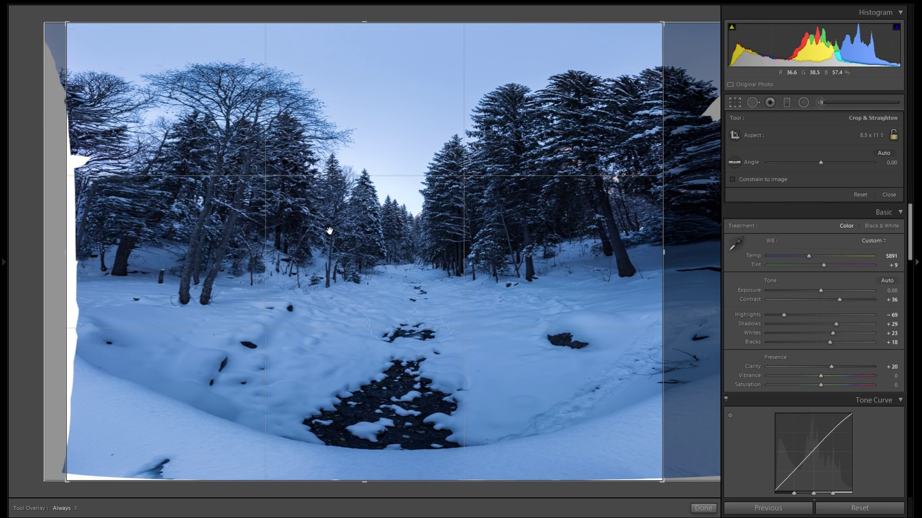
left_click_drag(328, 230, 297, 224)
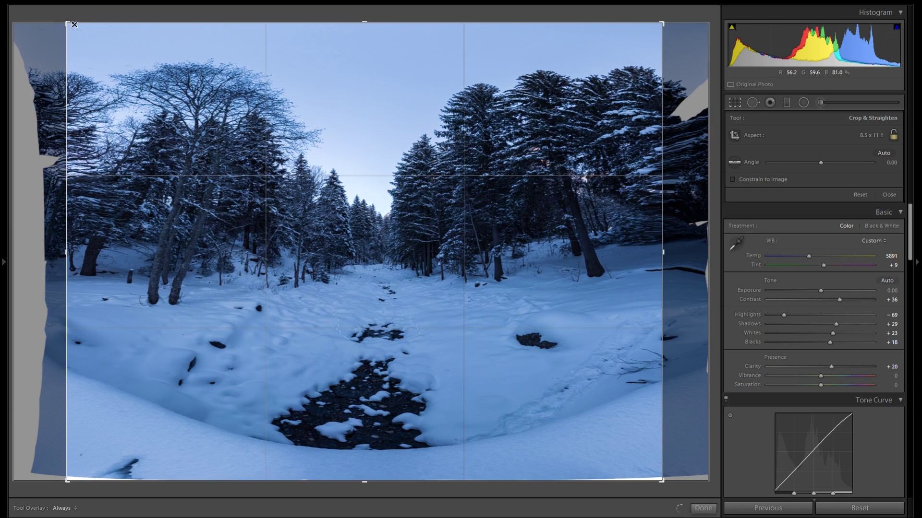
- Tighten the crop frame from its upper corners to trim the blank and stretched panorama edges, and apply the crop
left_click_drag(75, 25, 81, 27)
left_click_drag(651, 26, 646, 29)
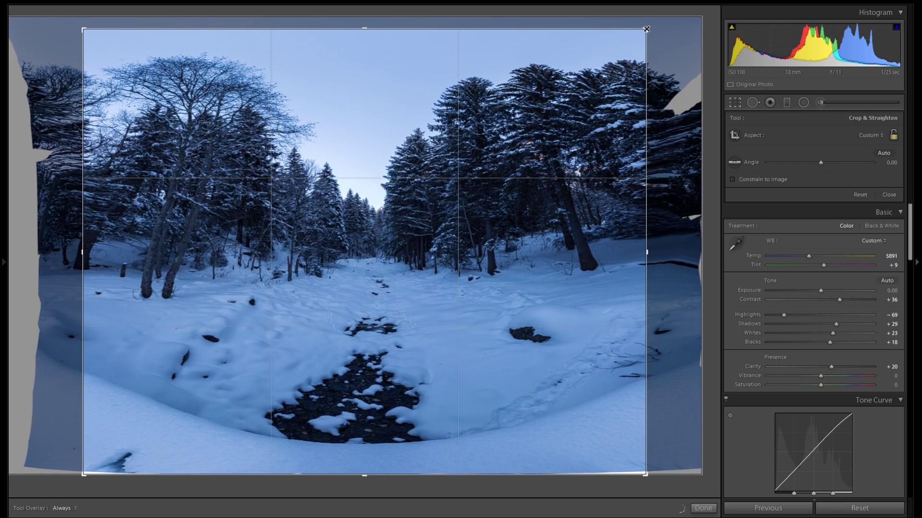
left_click(735, 103)
- Examine the trees at the right and left edges of the cropped panorama up close for stretching
left_click(671, 161)
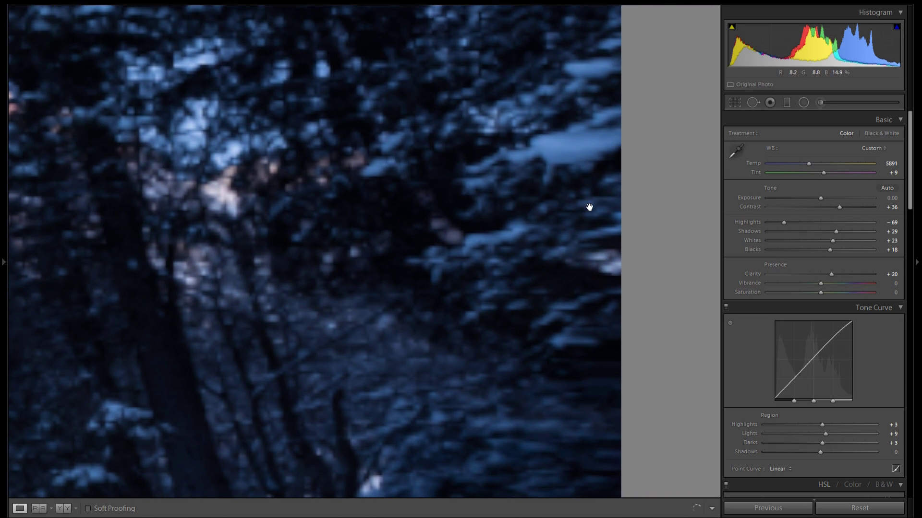
left_click(590, 207)
left_click(84, 171)
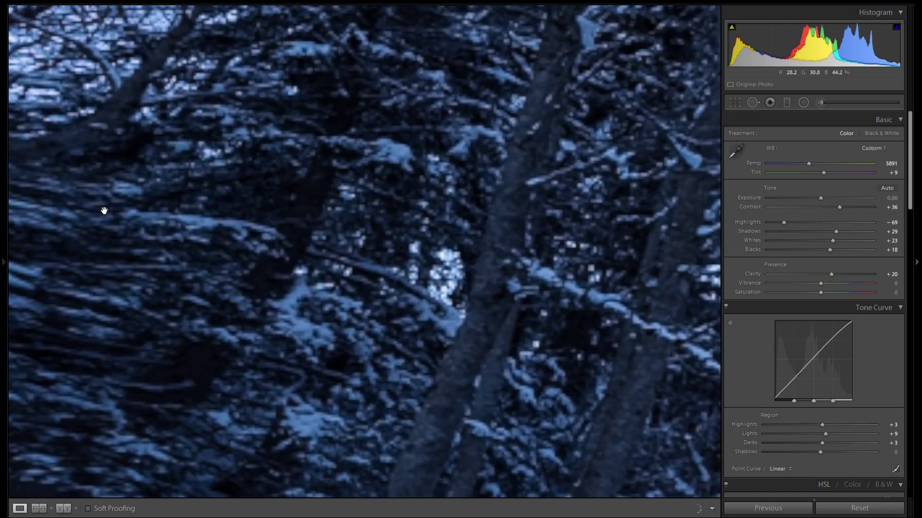
- Adjust the panorama's crop vertically to trim the blank stitching strip along the photo's lower edge
left_click_drag(98, 205, 304, 274)
left_click(302, 240)
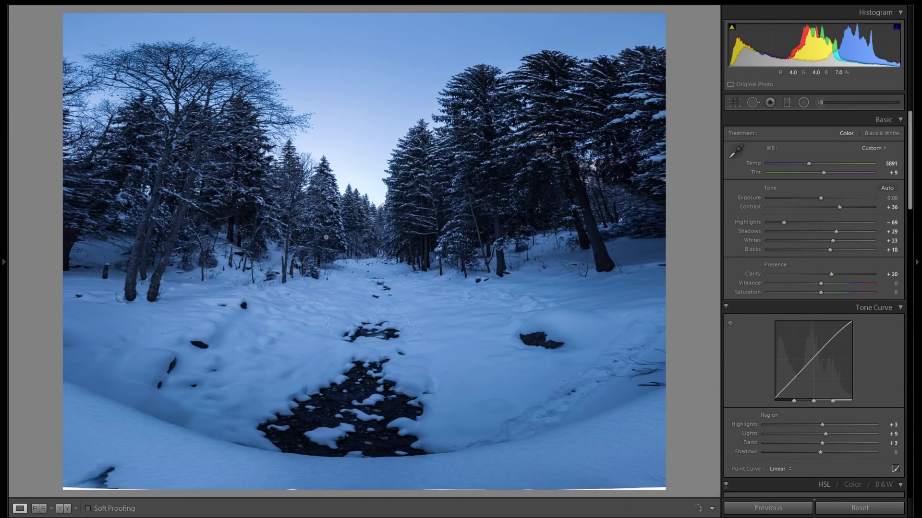
left_click(735, 103)
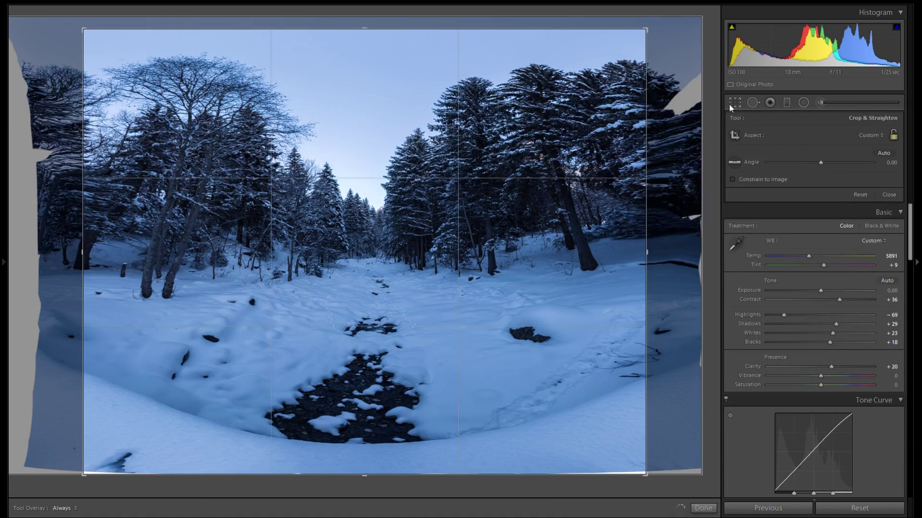
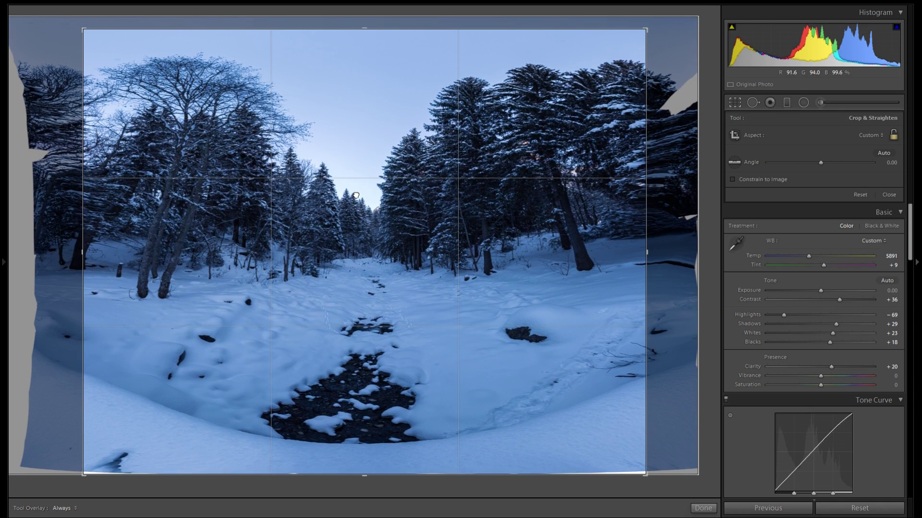
left_click_drag(646, 475, 646, 457)
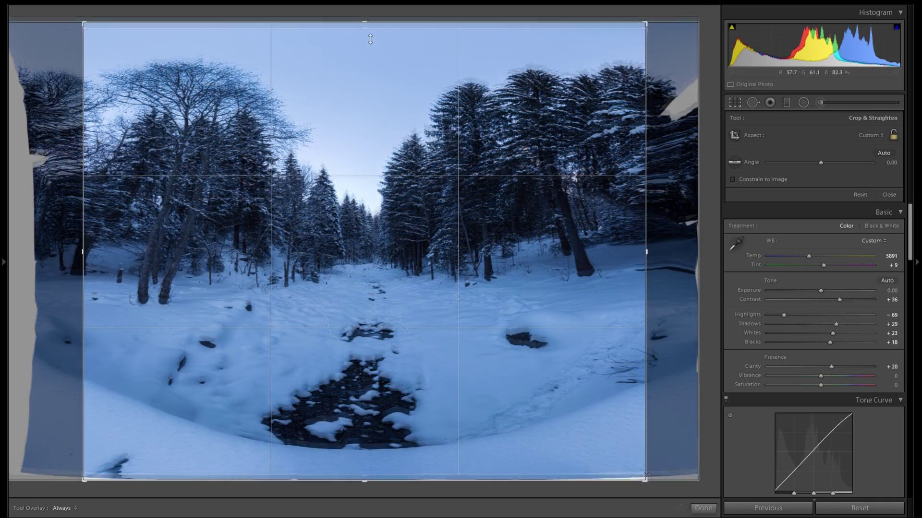
left_click_drag(373, 13, 372, 7)
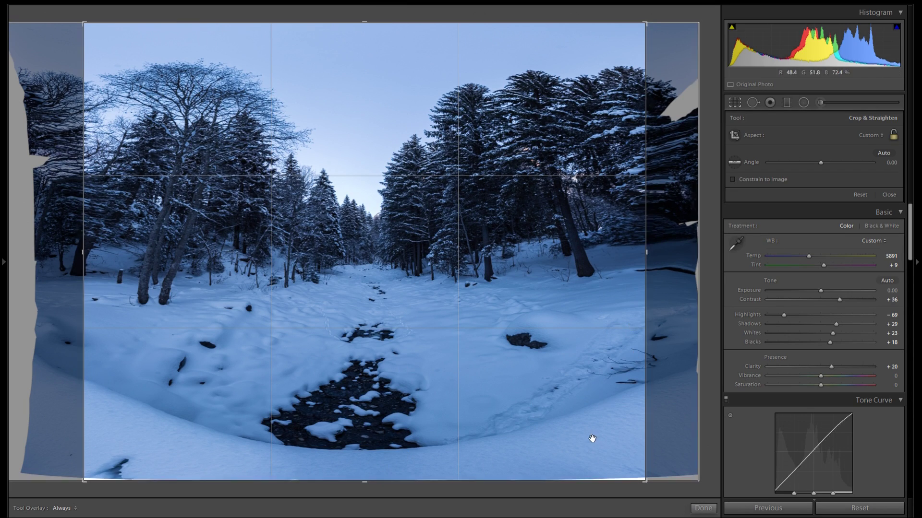
left_click_drag(575, 478, 575, 478)
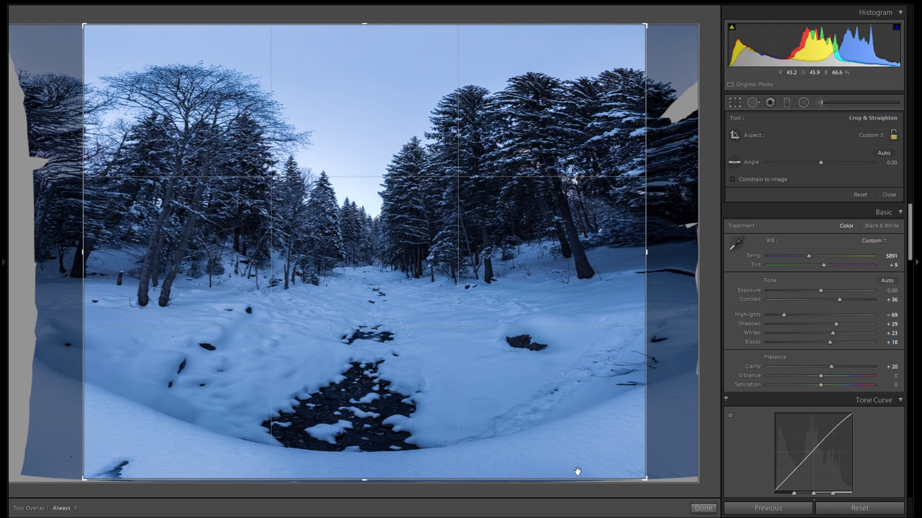
left_click(736, 103)
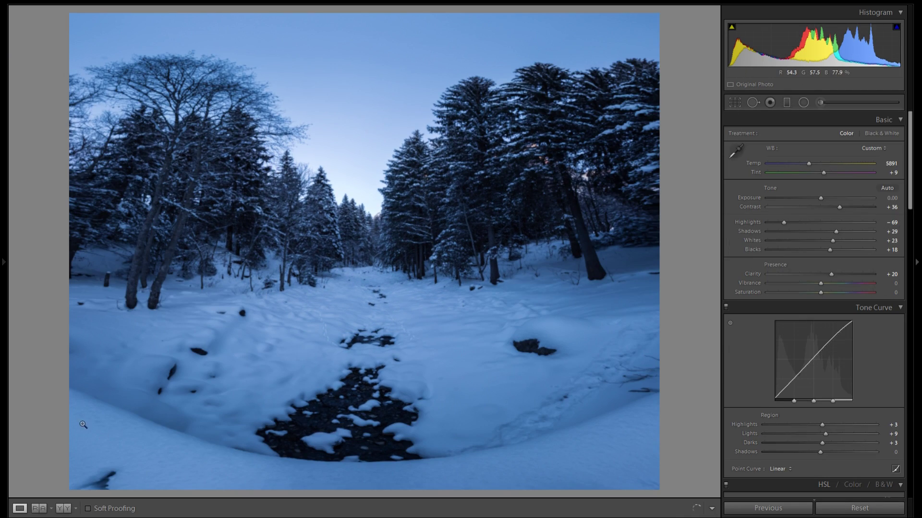
- Inspect the foreground snowbank up close and try a tighter crop that cuts it off
left_click_drag(145, 434, 508, 325)
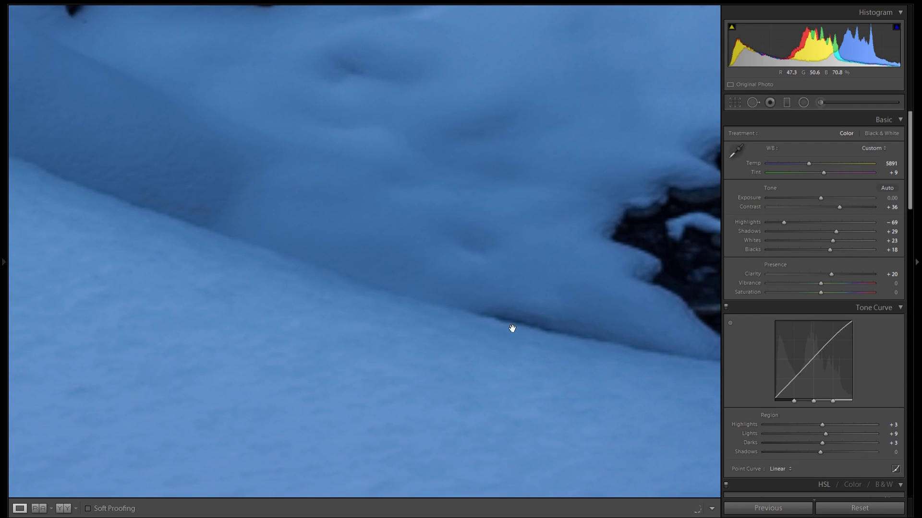
left_click_drag(295, 310, 332, 308)
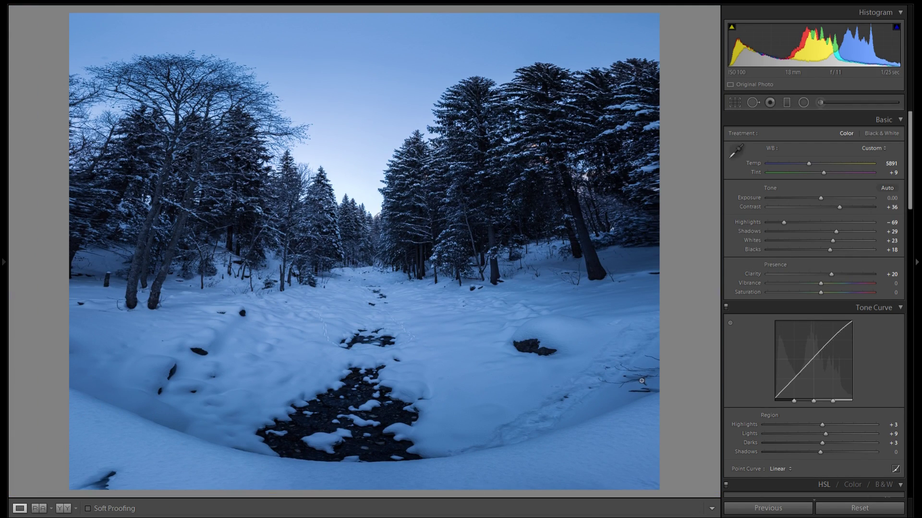
left_click(734, 102)
left_click_drag(368, 475, 368, 446)
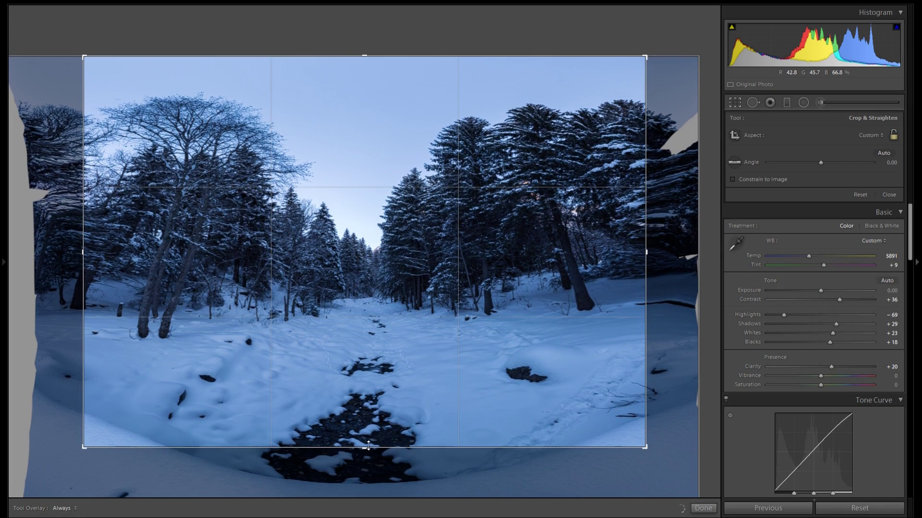
key("Return")
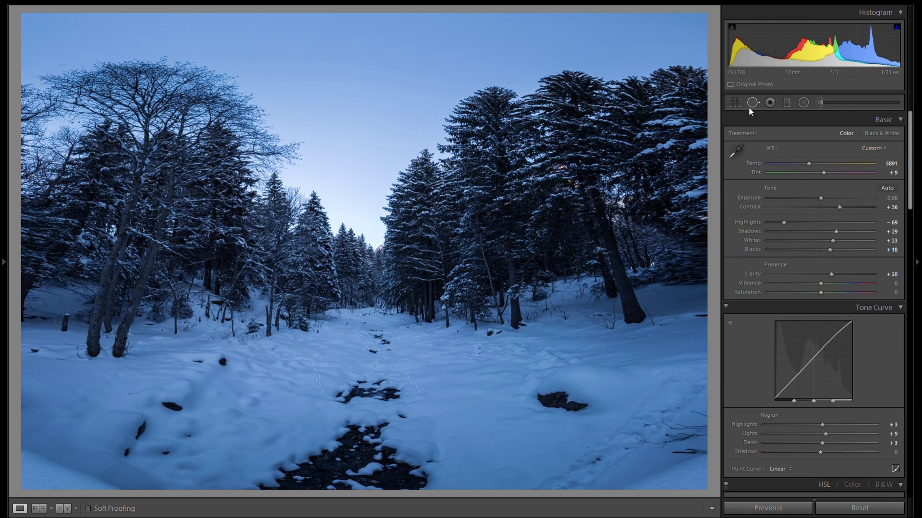
- Extend the crop back down to include the foreground snowbank, ending just above the blank strip at the photo's lower edge
left_click(735, 103)
left_click_drag(376, 447, 374, 488)
key("Return")
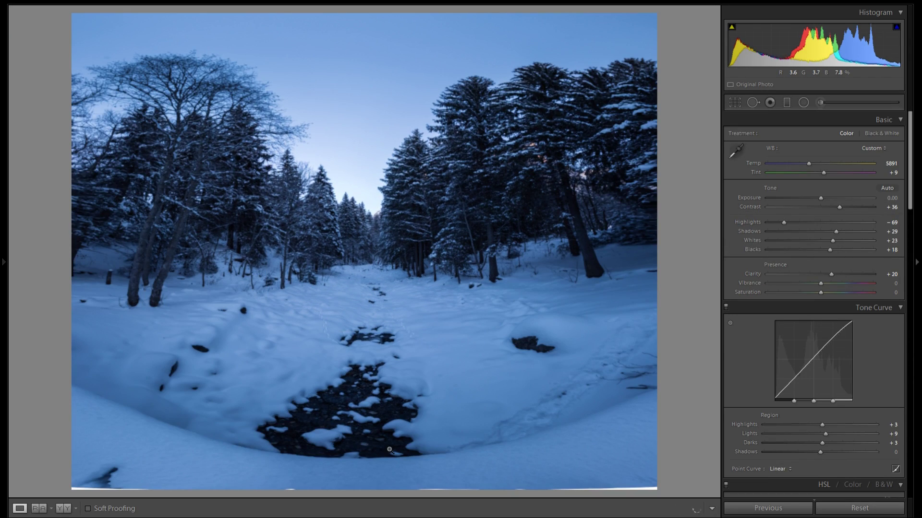
left_click(735, 103)
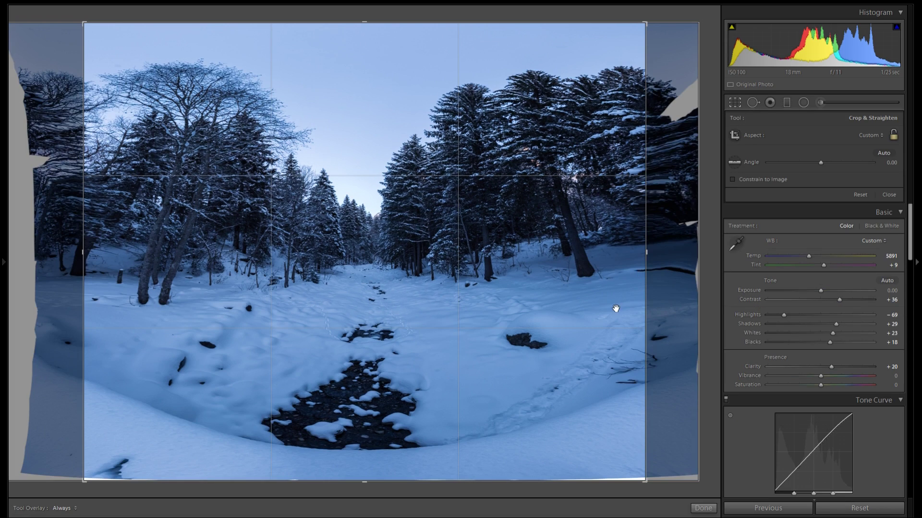
left_click_drag(421, 482, 421, 480)
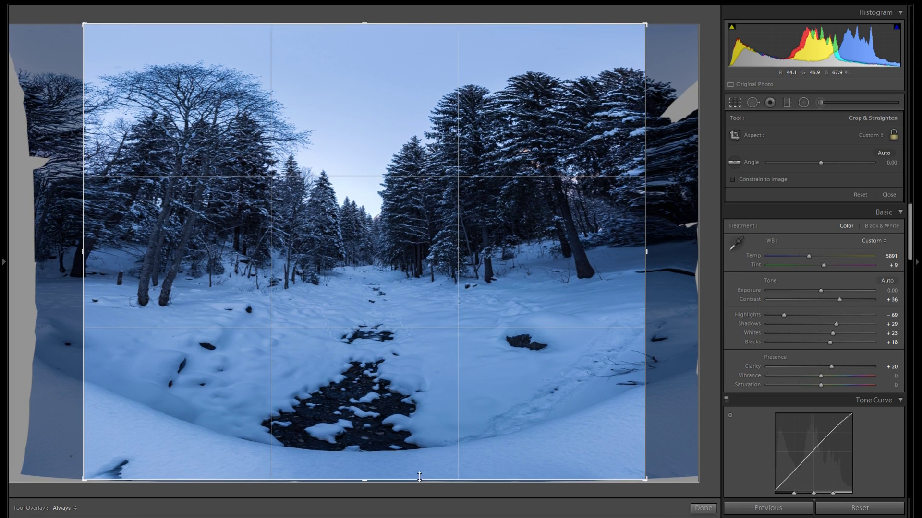
key("Return")
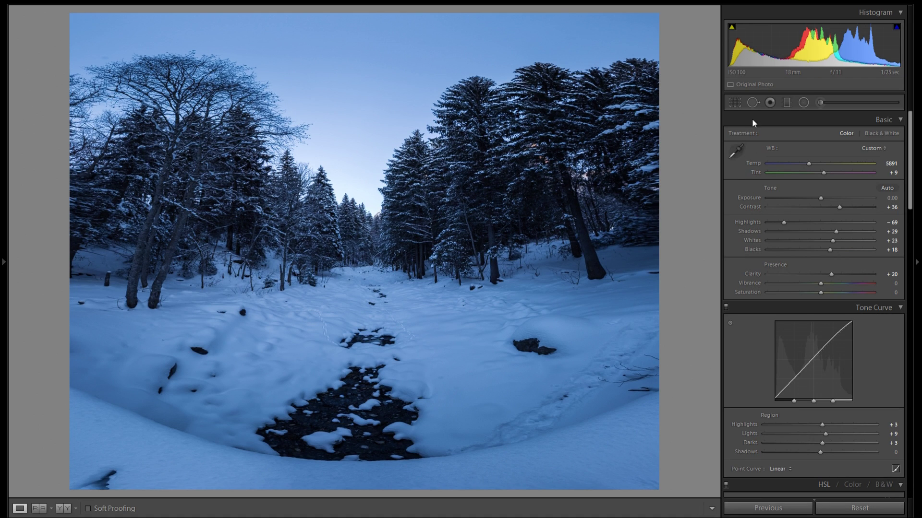
left_click(734, 104)
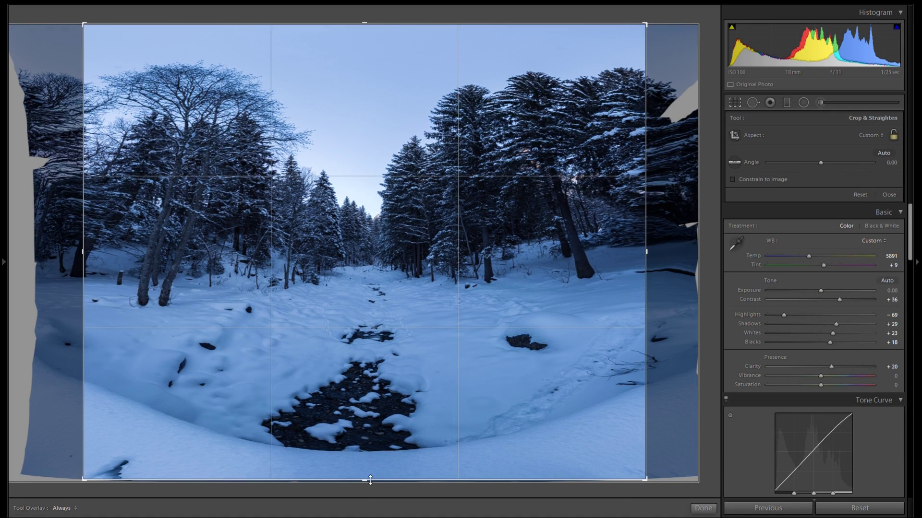
key("Return")
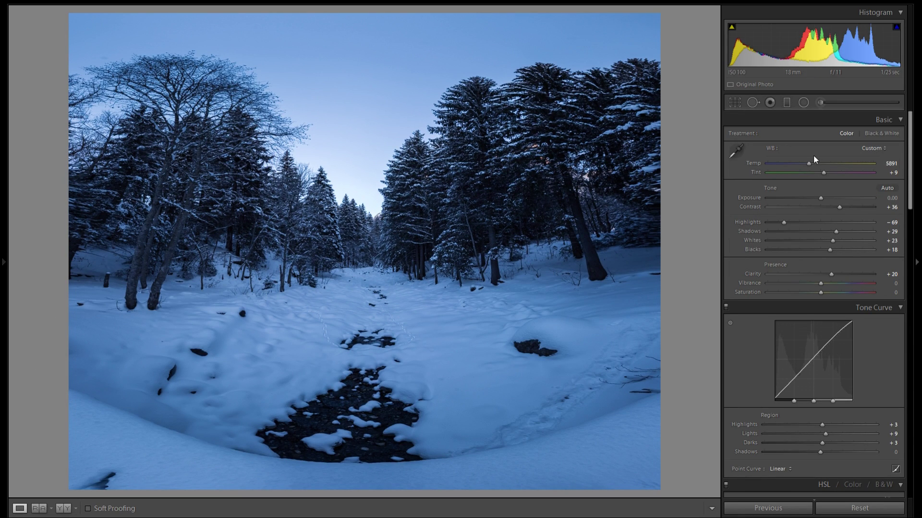
- Add a diagonal graduated filter with Exposure −0.27 and shift it over the lower-left foreground snow
left_click(786, 103)
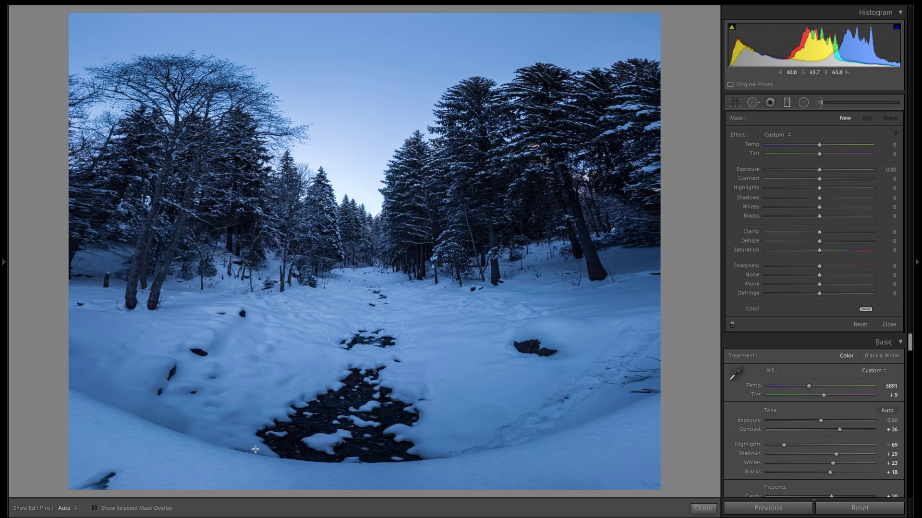
left_click_drag(258, 453, 366, 199)
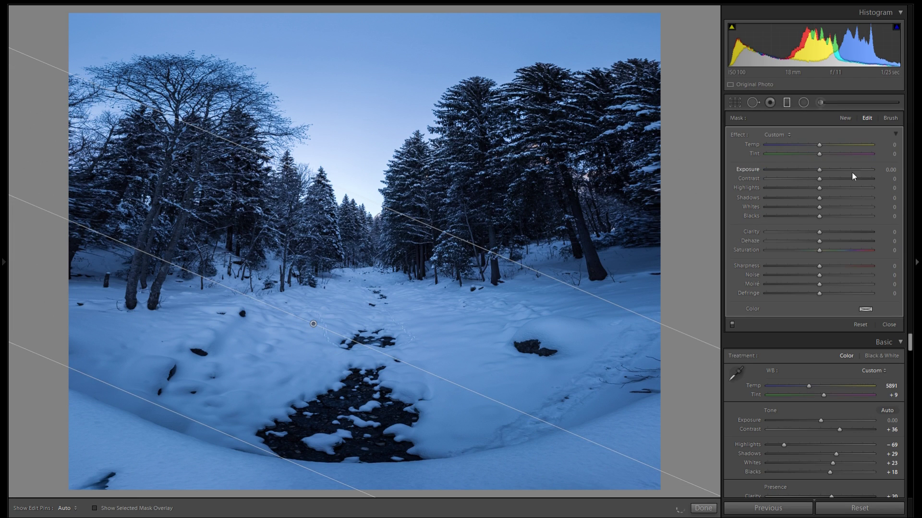
left_click_drag(819, 171, 816, 170)
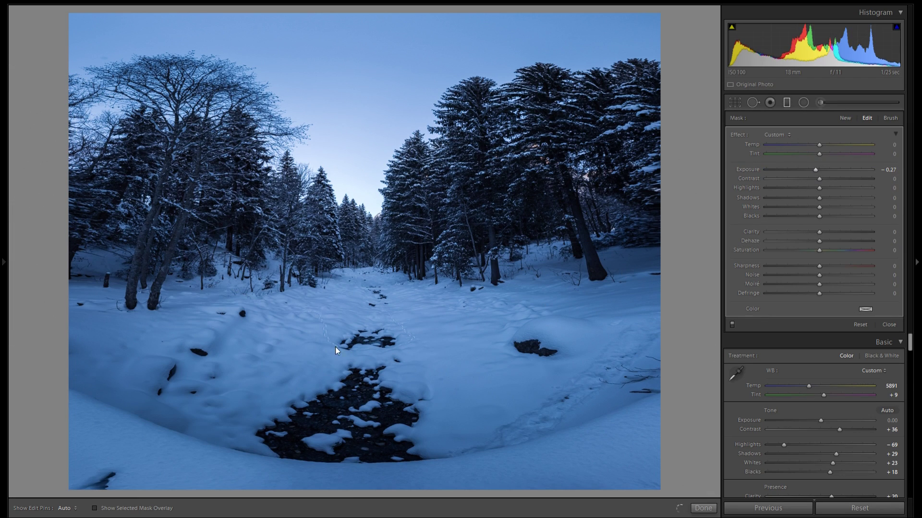
left_click_drag(314, 326, 254, 405)
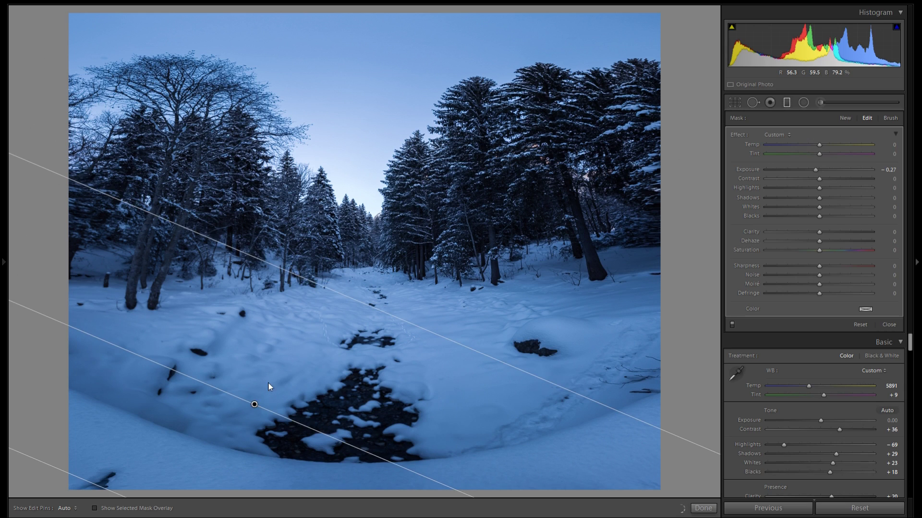
left_click_drag(341, 276, 350, 259)
left_click_drag(261, 386, 212, 405)
right_click(214, 405)
left_click(214, 404)
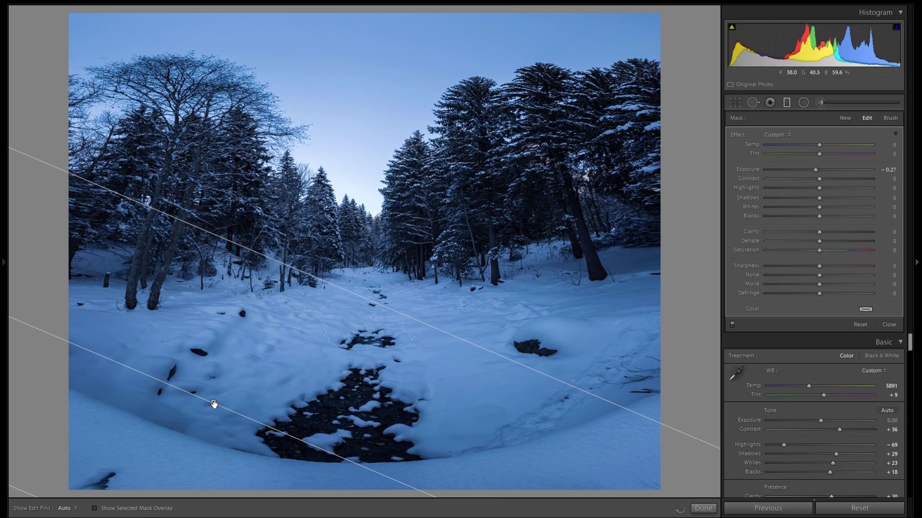
- Add a second graduated filter running diagonally over the lower-right snow, angled to follow the slope
left_click(844, 118)
left_click_drag(312, 164, 519, 366)
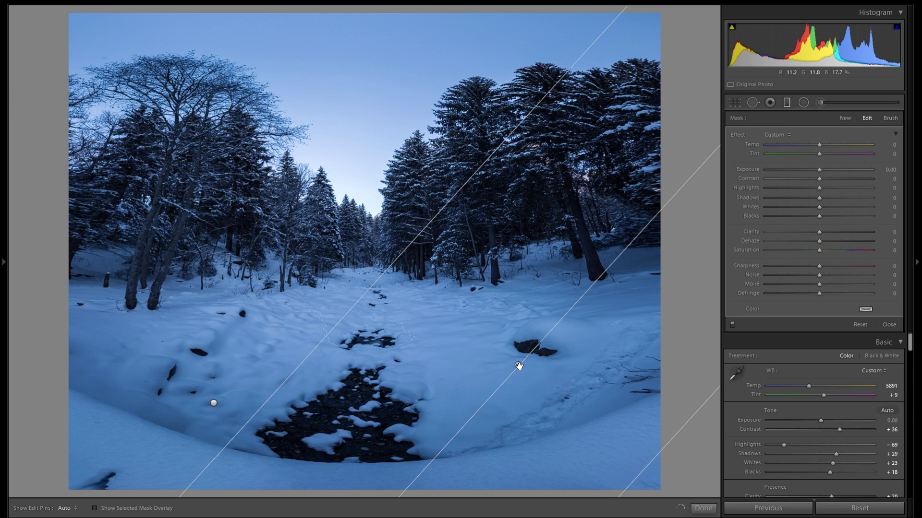
left_click_drag(572, 305, 552, 292)
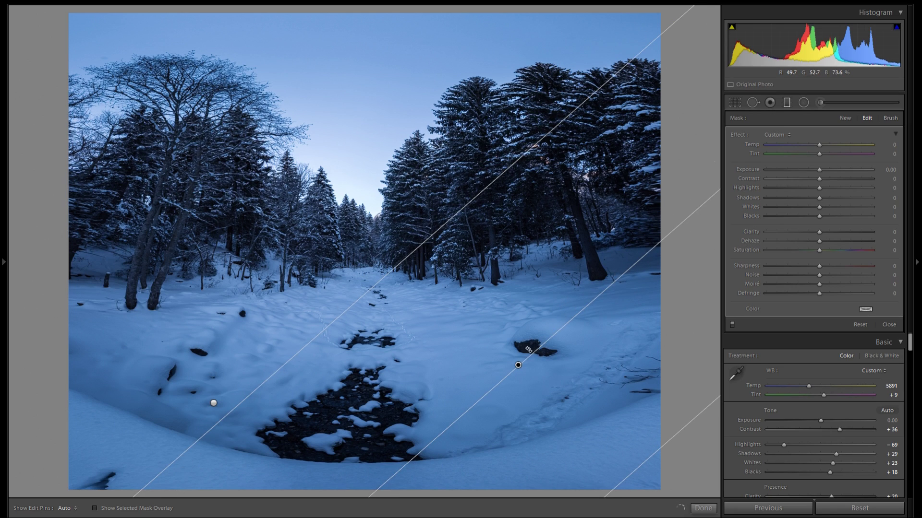
left_click_drag(518, 366, 474, 372)
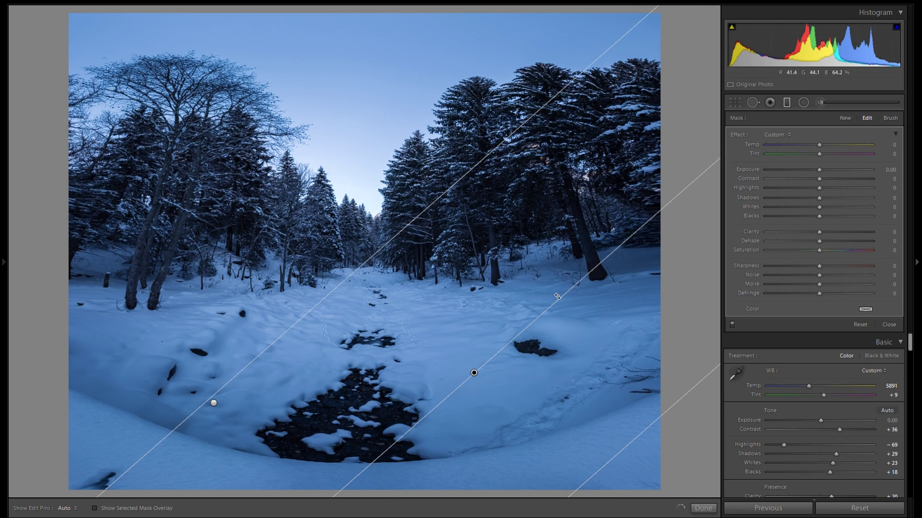
- Set the lower-right filter's Exposure to −0.31 and shift the filter further toward the lower-right corner of the photo
left_click_drag(820, 170, 815, 168)
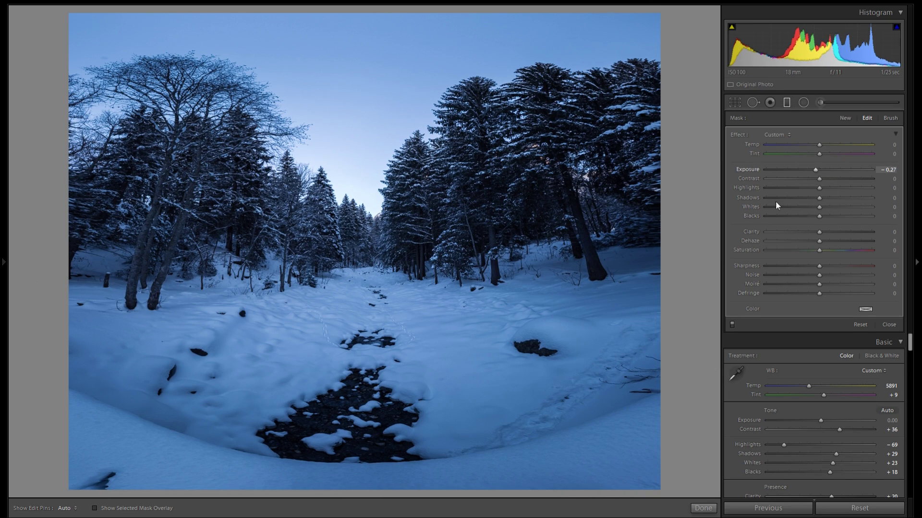
left_click_drag(473, 374, 504, 365)
left_click_drag(814, 169, 793, 172)
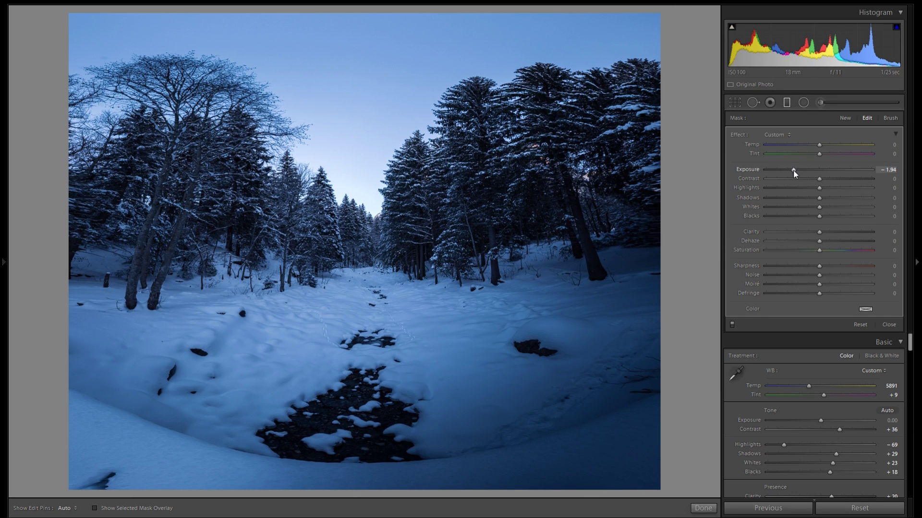
left_click_drag(800, 172, 815, 169)
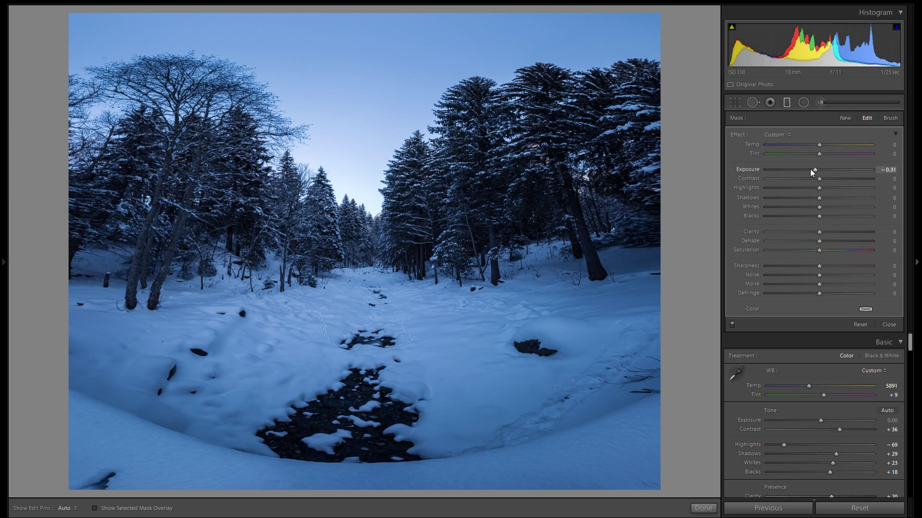
left_click_drag(504, 362, 518, 384)
- Add a third, nearly horizontal graduated filter across the foreground stream and snow with Exposure −0.34
left_click(845, 117)
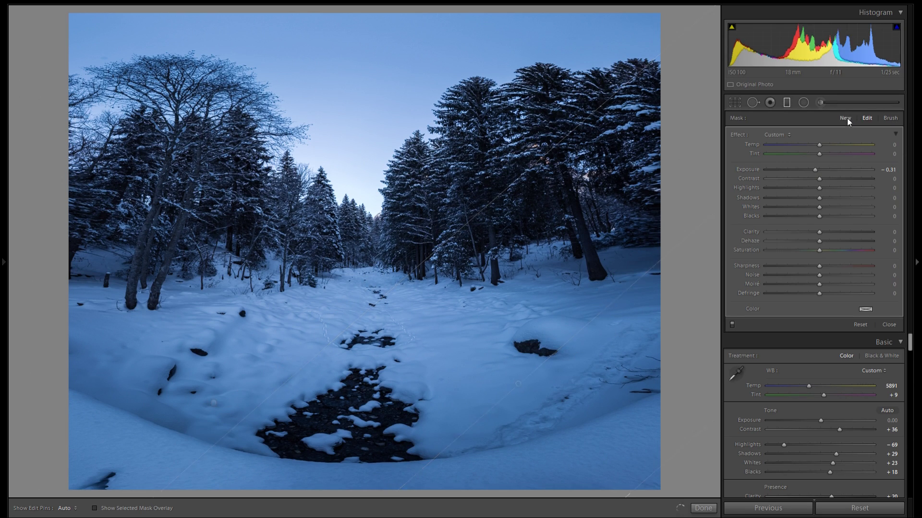
left_click_drag(344, 402, 339, 197)
left_click_drag(342, 301, 337, 397)
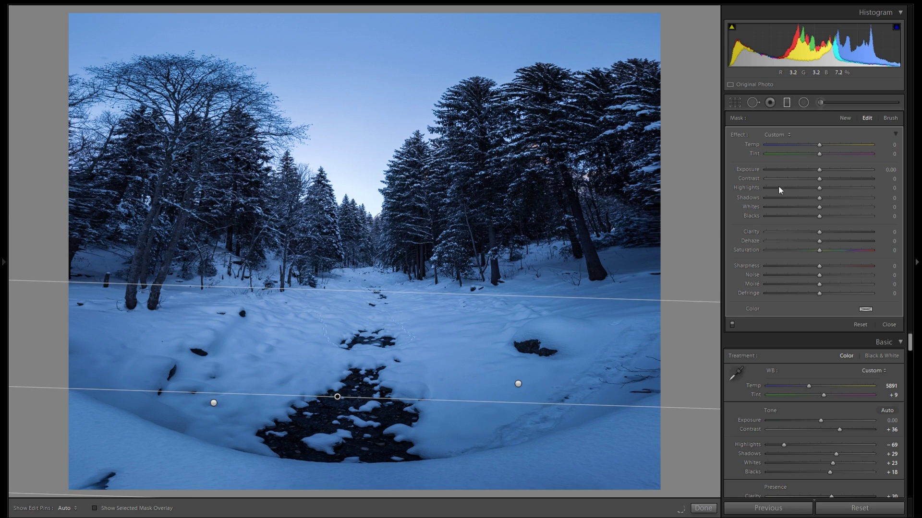
left_click_drag(822, 170, 817, 170)
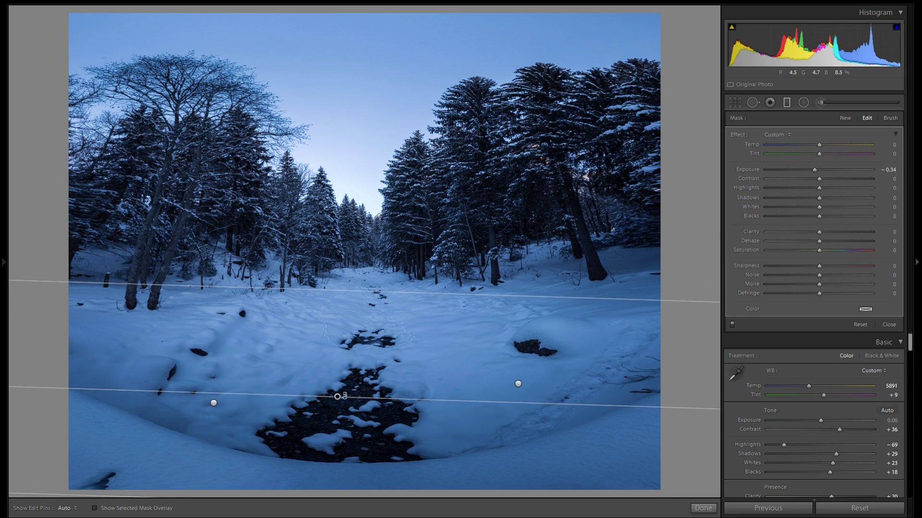
- Set the horizontal filter's Exposure to −0.23, and widen and recenter its gradient over the foreground stream
left_click_drag(343, 363, 348, 307)
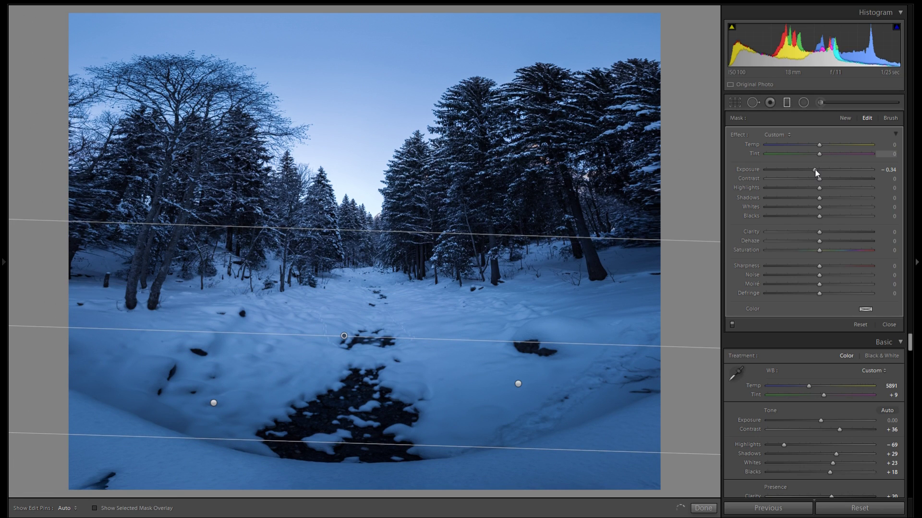
left_click_drag(815, 171, 817, 170)
mouse_move(345, 337)
left_mouse_down()
mouse_move(350, 379)
mouse_move(366, 308)
mouse_move(359, 340)
left_mouse_up()
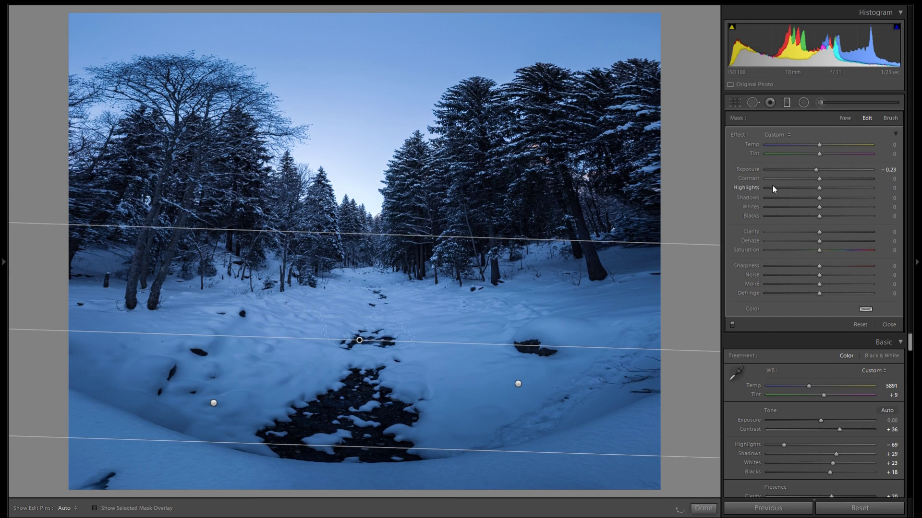
left_click_drag(411, 236, 434, 167)
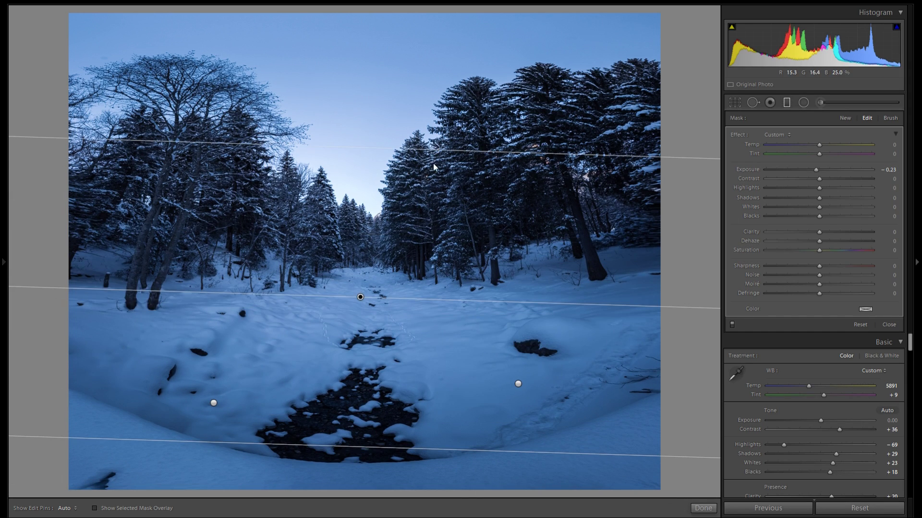
left_click_drag(360, 297, 347, 388)
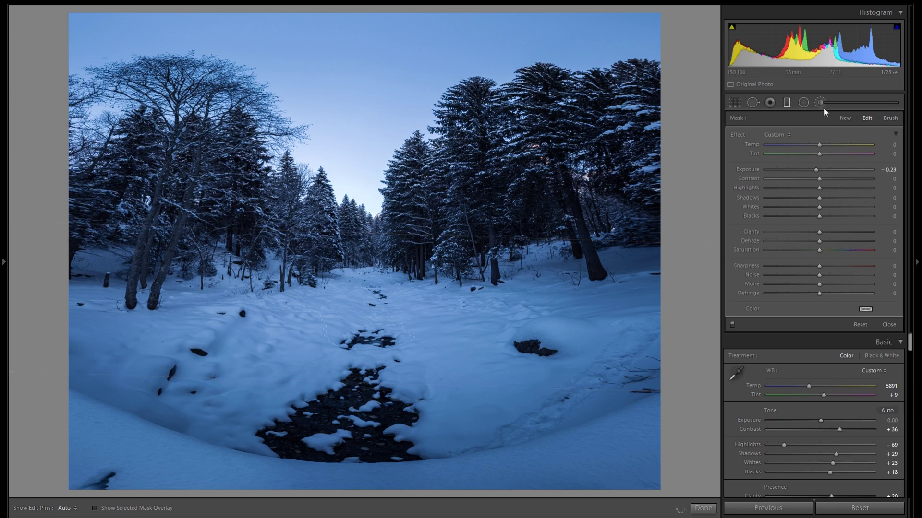
- Add a radial filter over the snow right of the stream with Exposure 0.20, Contrast 13 and Whites 27
left_click(786, 102)
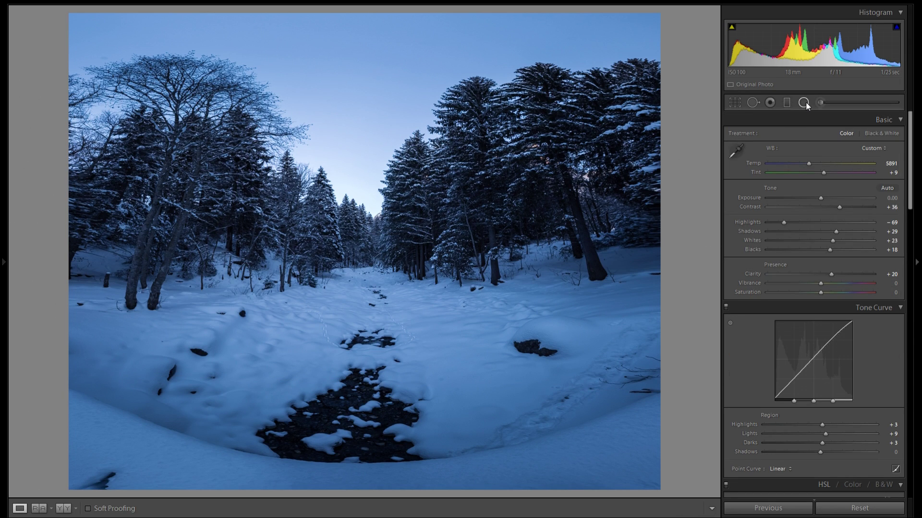
left_click(805, 102)
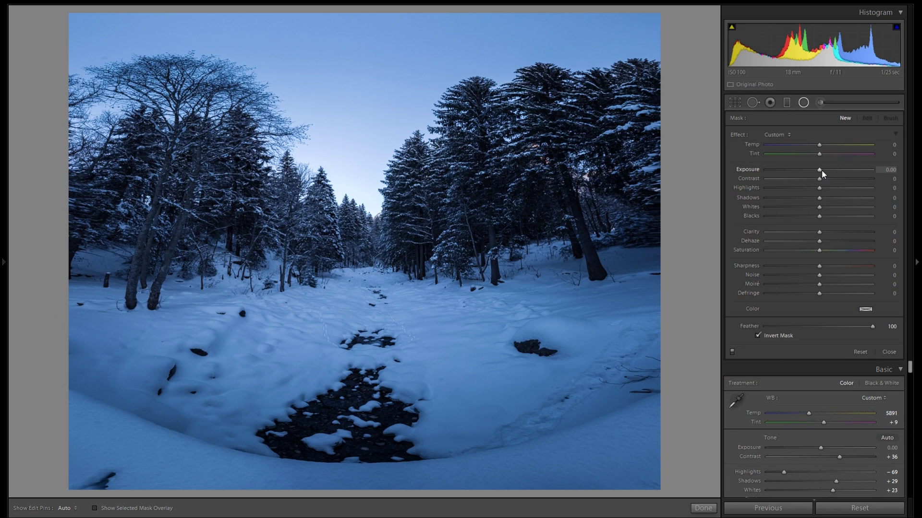
left_click_drag(819, 170, 827, 169)
left_click_drag(831, 210, 836, 210)
left_click(826, 180)
left_click_drag(507, 416, 512, 421)
left_click_drag(466, 306, 535, 315)
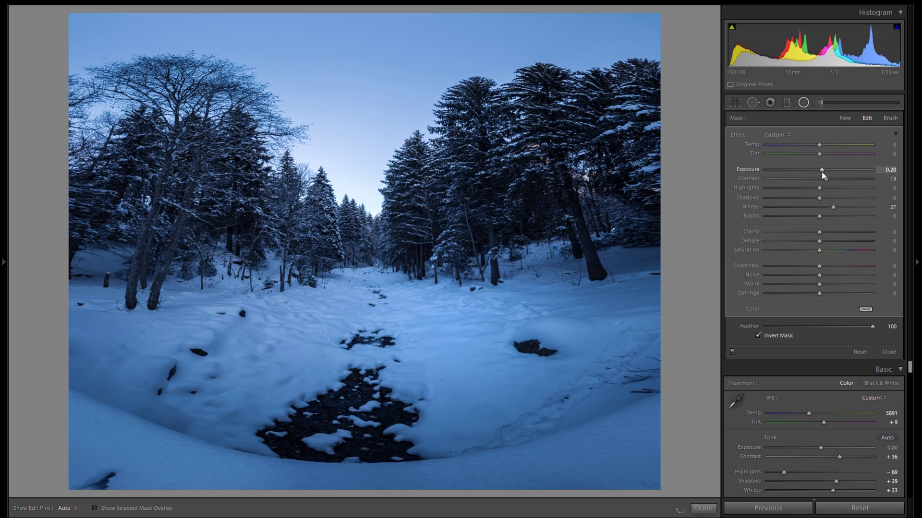
left_click_drag(472, 312, 517, 304)
- Duplicate the brightening radial filter onto the left snow, and place another, flattened copy over the snow around the stream
right_click(550, 302)
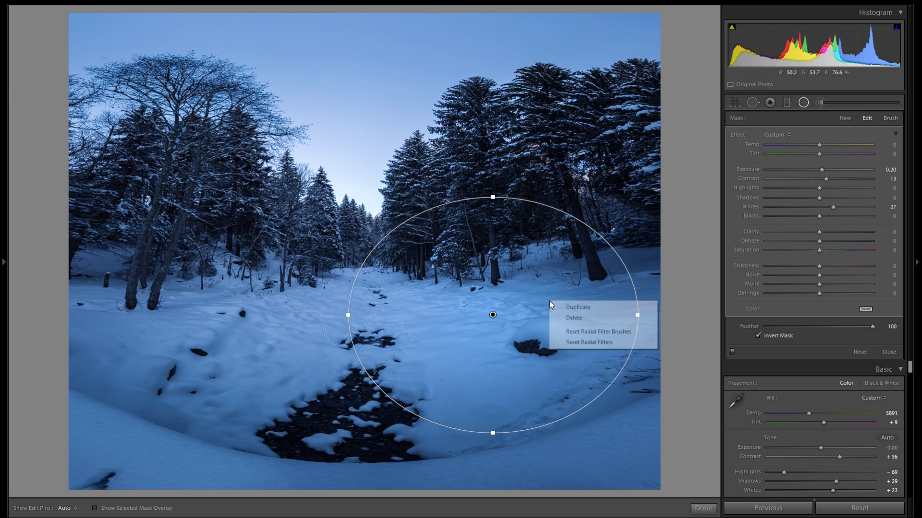
left_click(562, 307)
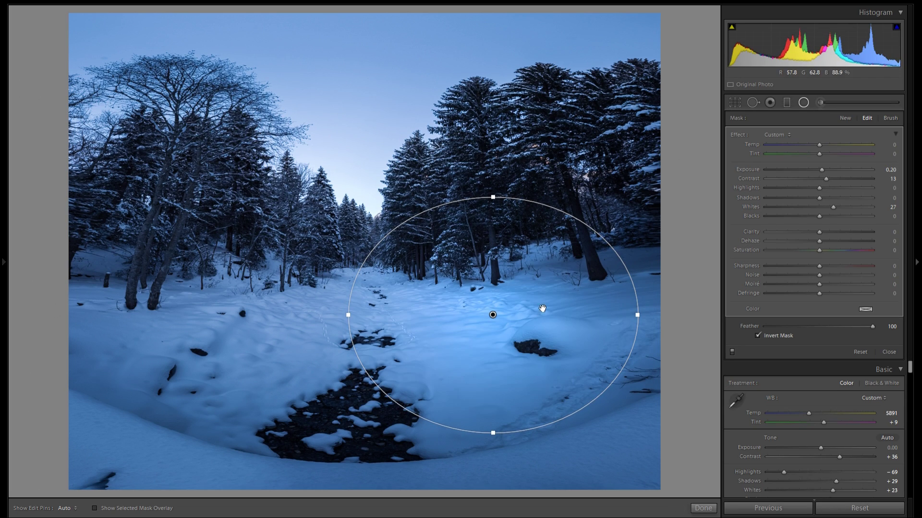
left_click_drag(568, 289, 457, 342)
right_click(335, 291)
left_click(352, 298)
left_click_drag(420, 269, 420, 348)
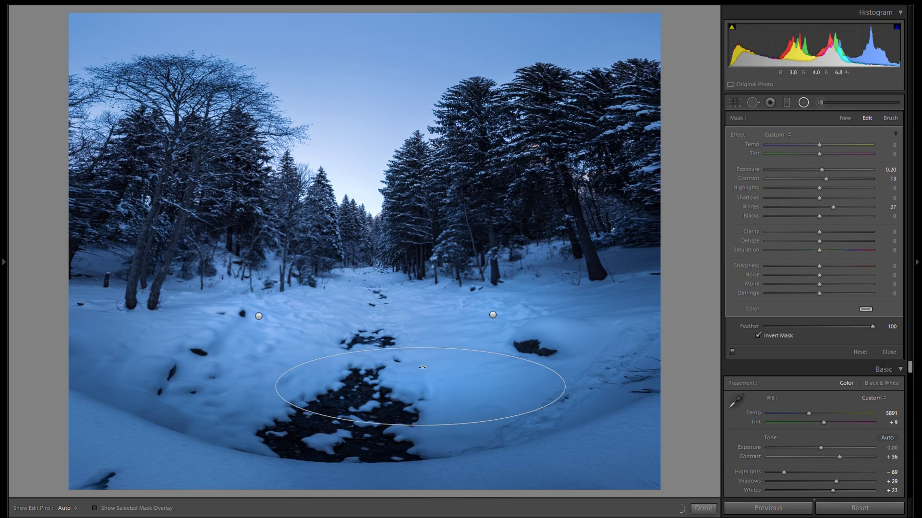
- Duplicate the flattened radial filter onto the right bank beneath the trees and onto the left bank beneath the bare trees
right_click(435, 378)
left_click(462, 384)
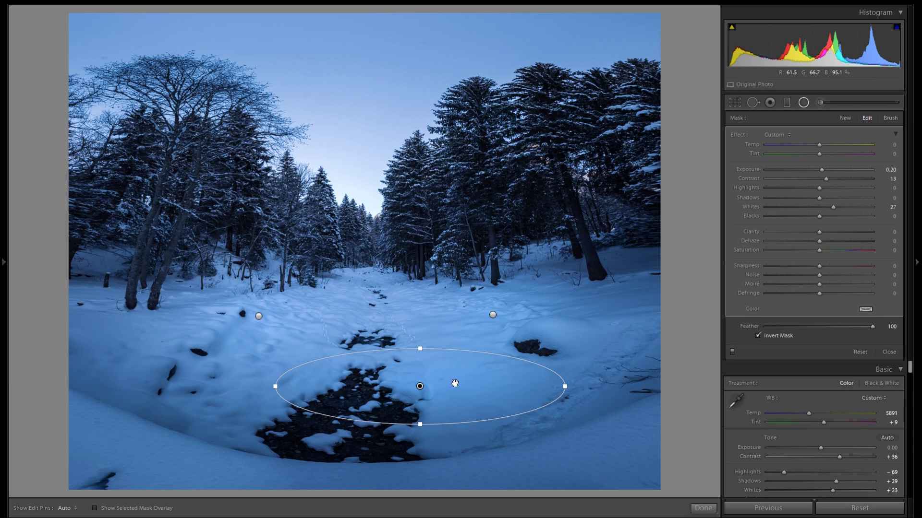
left_click_drag(490, 367, 632, 243)
right_click(611, 262)
left_click(638, 269)
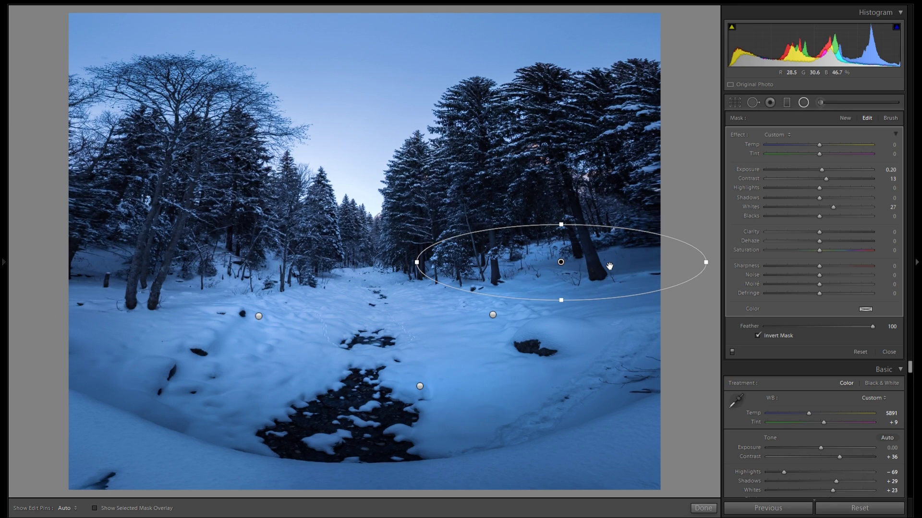
left_click_drag(591, 274, 219, 275)
- Place another copy of the flattened radial filter on the left snow slope around the dark rocks, below the bare trees
right_click(219, 275)
key("Escape")
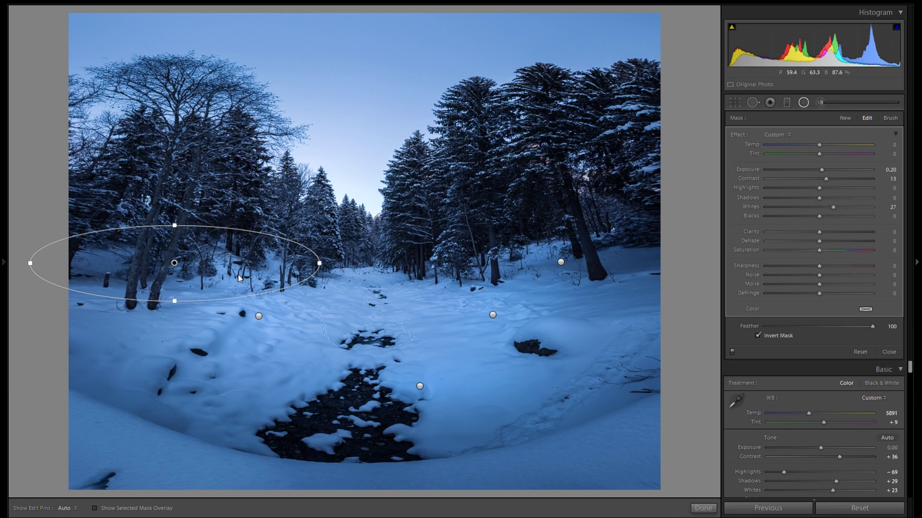
left_click_drag(209, 344, 207, 354)
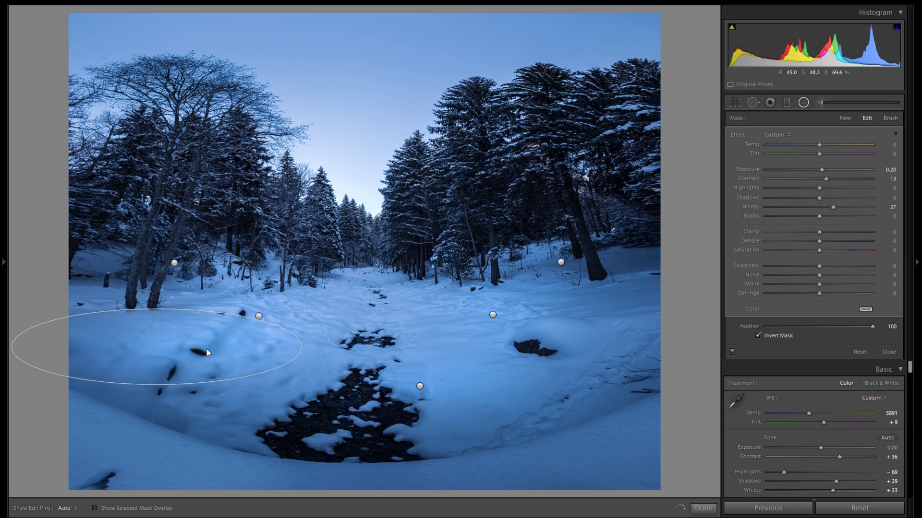
- Duplicate the radial filter onto the foreground stream, narrow the copy to the water's width, and set its Whites to 40
right_click(207, 339)
left_click(228, 346)
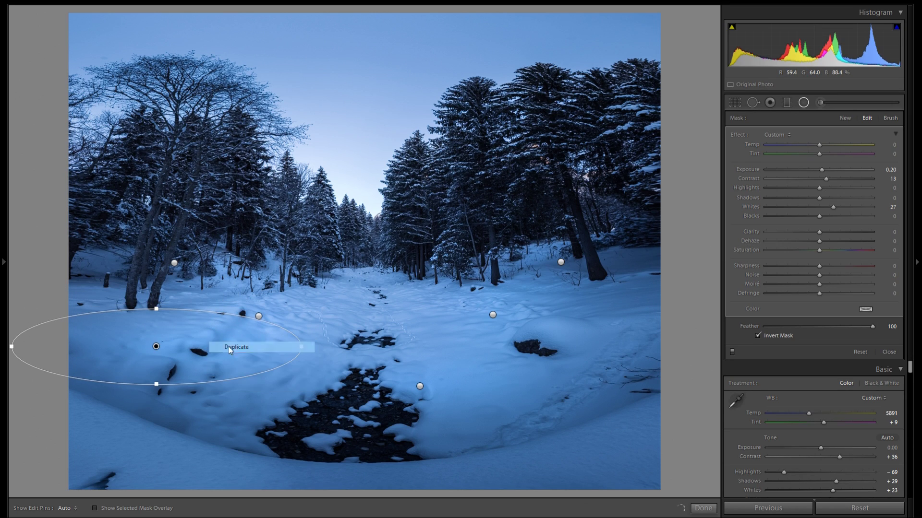
left_click_drag(220, 345, 405, 414)
left_click_drag(489, 418, 463, 419)
left_click_drag(828, 206, 840, 205)
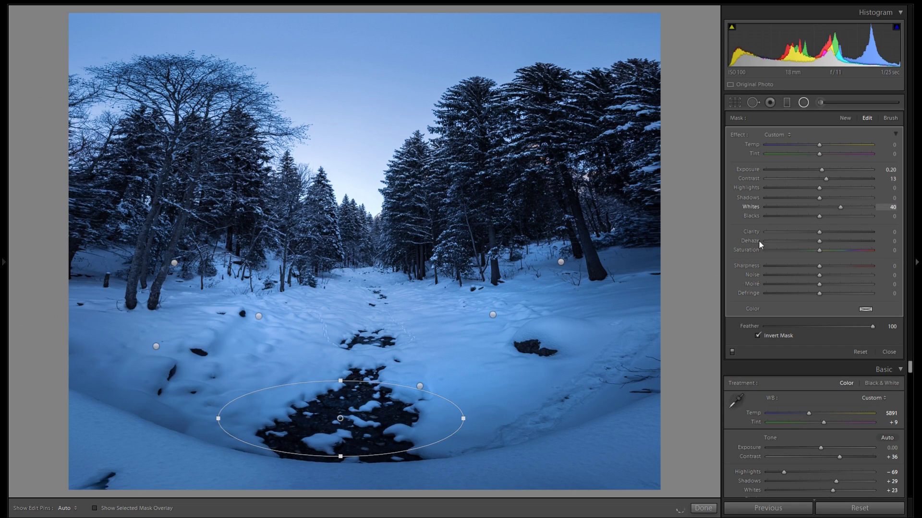
- Duplicate the stream's radial filter onto the snow at the foot of the right-hand trees and shrink the copy
right_click(378, 424)
left_click(382, 426)
left_click_drag(380, 426, 451, 280)
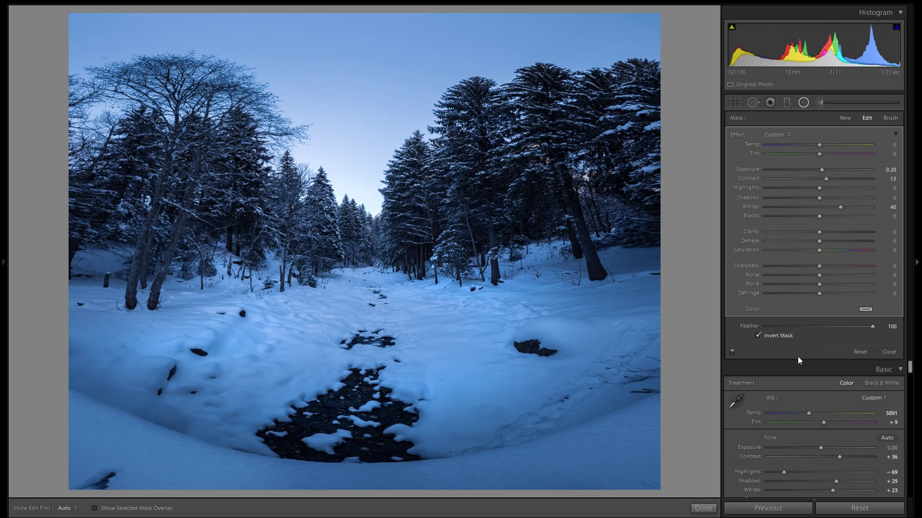
- Compare the new filter's Feather at 0, 53 and 100, and try out its Invert Mask option
left_click(815, 326)
left_click_drag(804, 325, 746, 324)
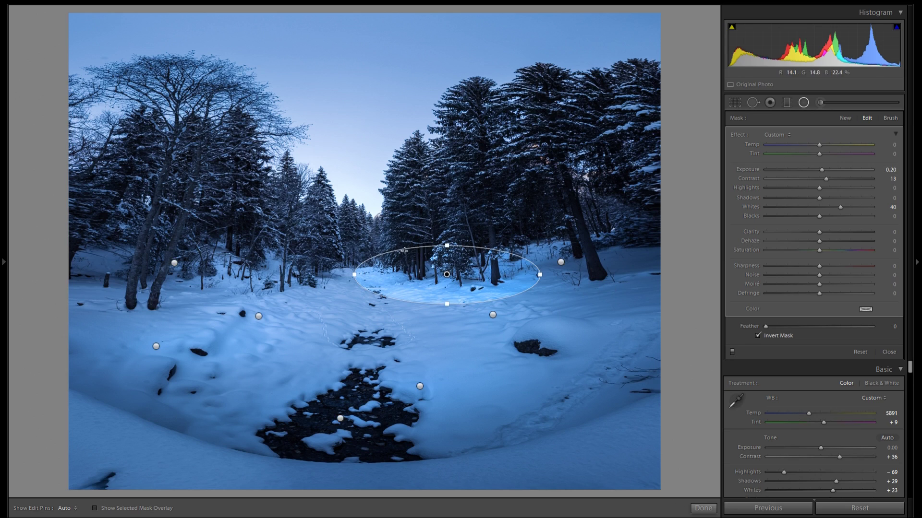
left_click_drag(816, 326, 823, 327)
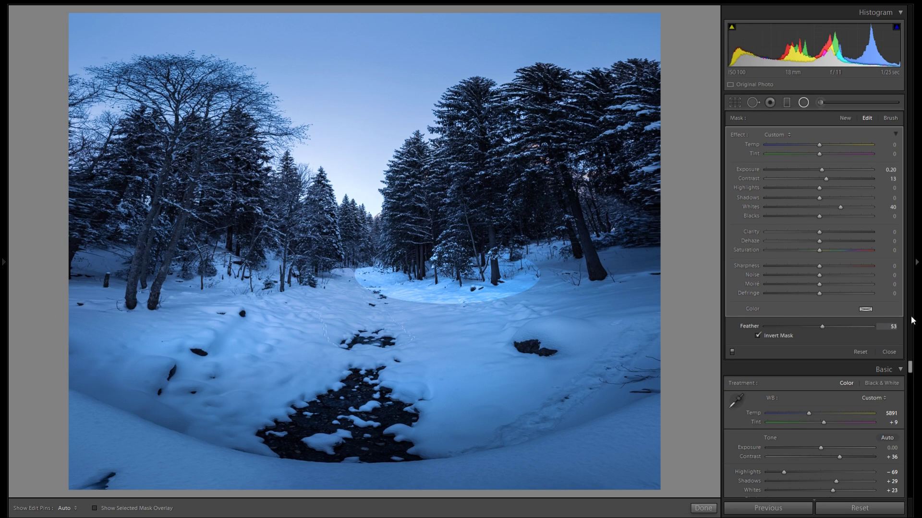
left_click_drag(911, 320, 880, 322)
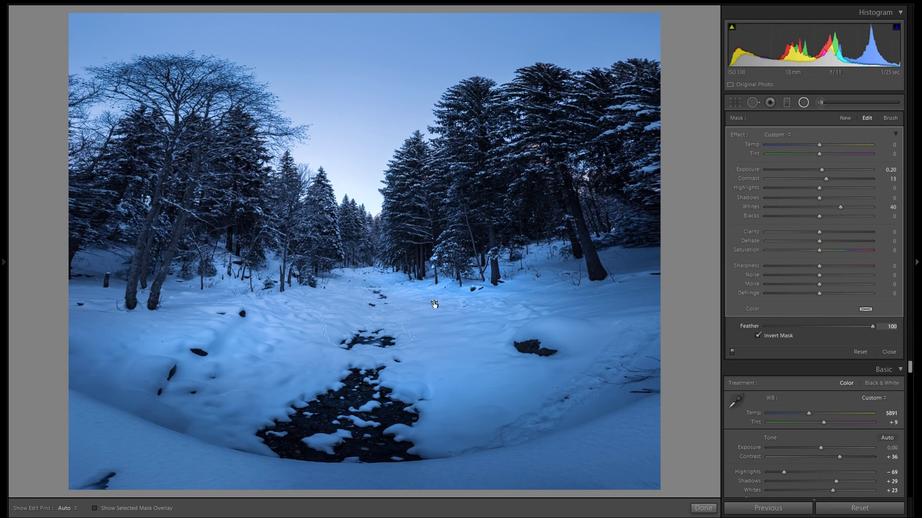
left_click(757, 335)
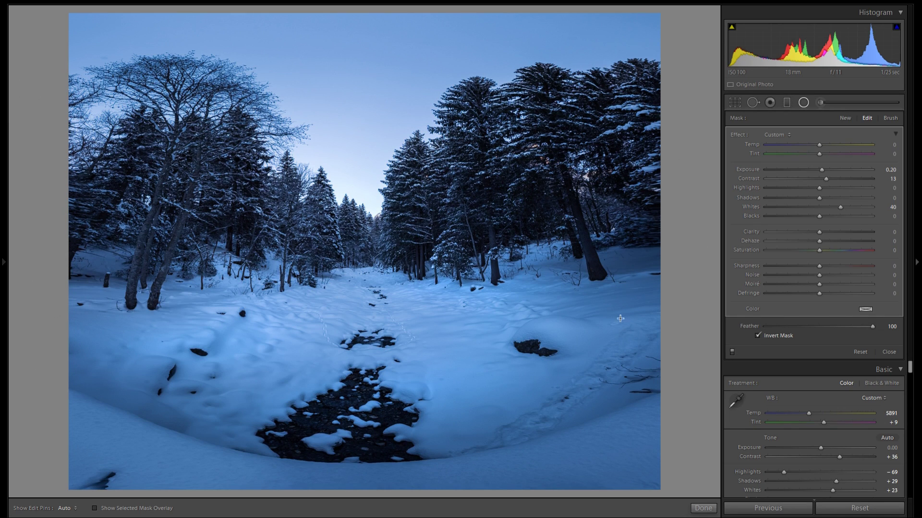
- Duplicate the small radial filter onto the snow left of the valley opening and onto the upper stream patch
right_click(442, 259)
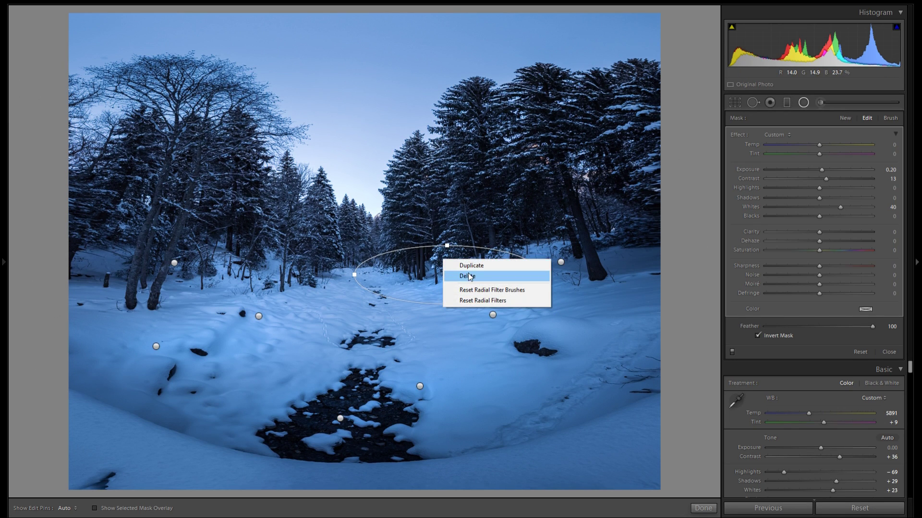
left_click(470, 267)
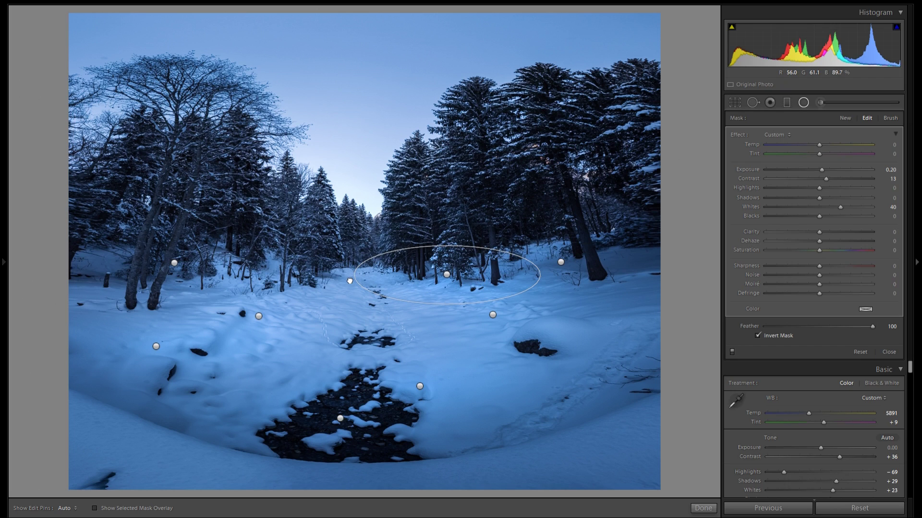
left_click_drag(466, 286, 343, 282)
right_click(370, 284)
left_click(370, 285)
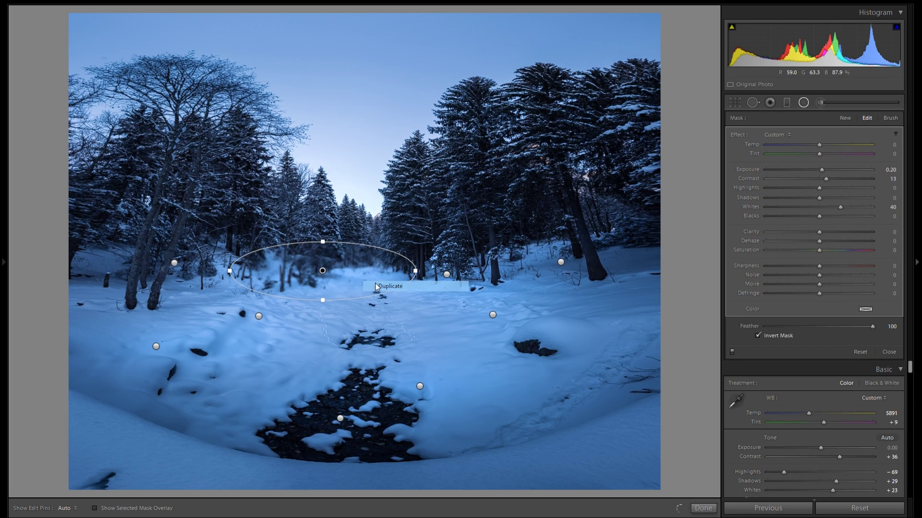
left_click_drag(404, 359, 442, 350)
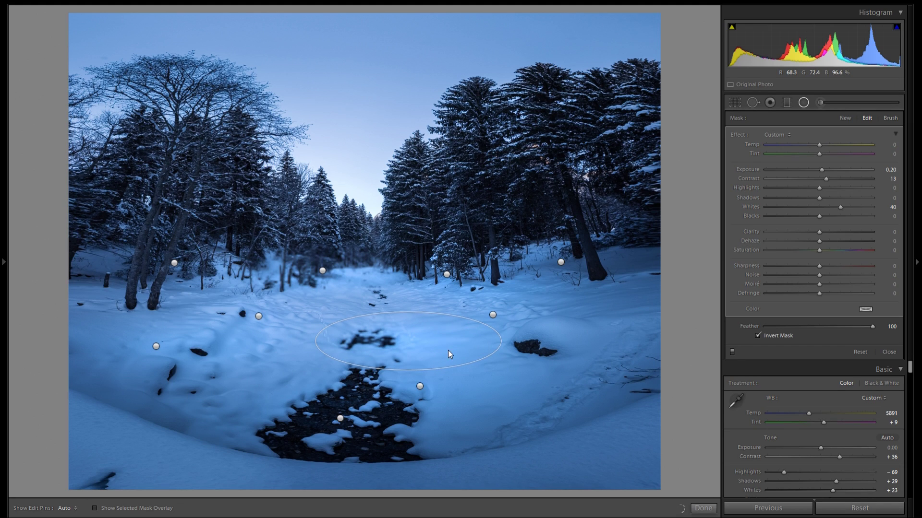
- Duplicate the small radial filter onto the snow mound above the right rock, and compare the photo with radial filters off and on
right_click(445, 349)
left_click(451, 353)
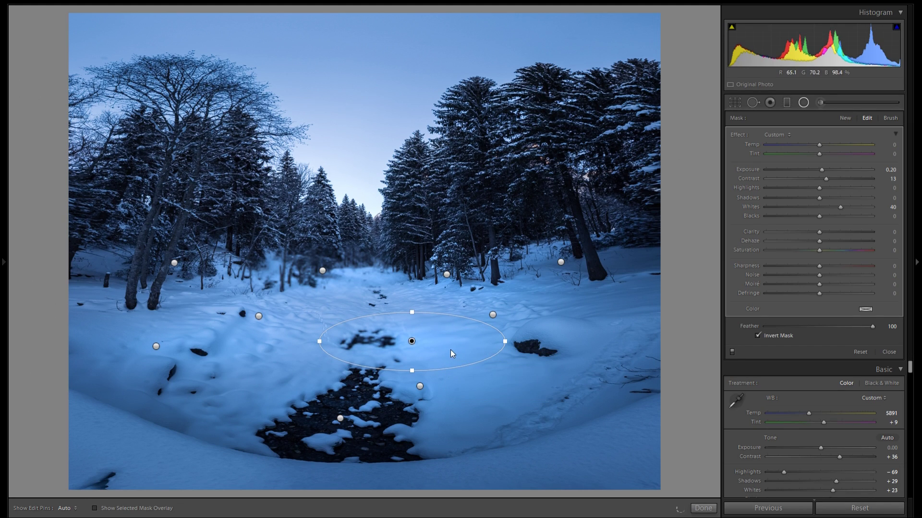
left_click_drag(456, 345, 590, 349)
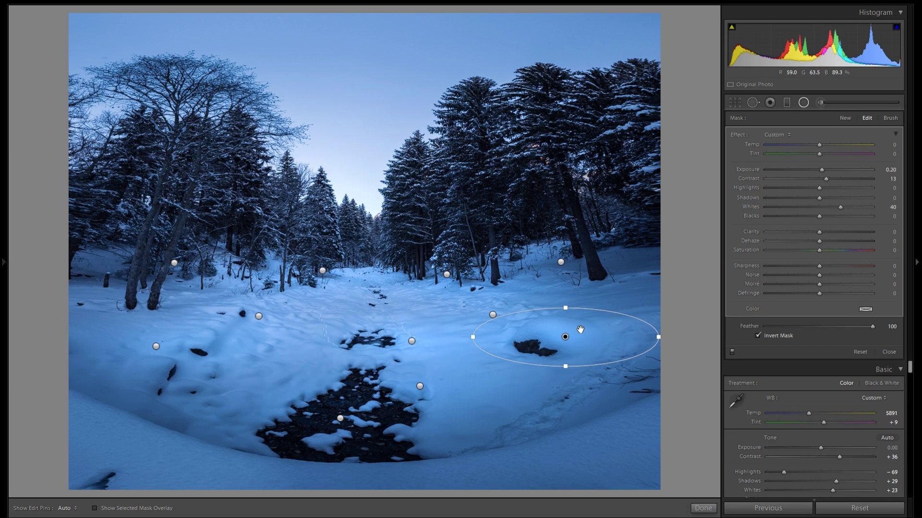
left_click_drag(580, 328, 583, 329)
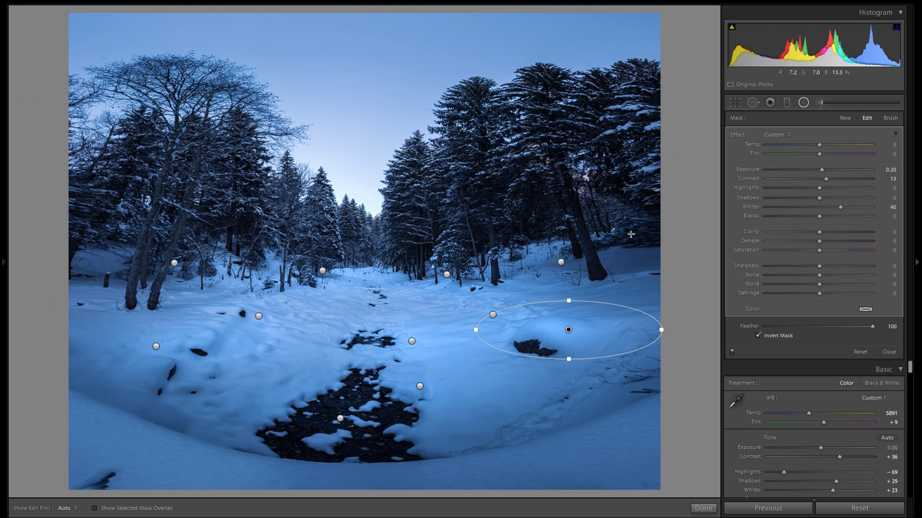
left_click(732, 352)
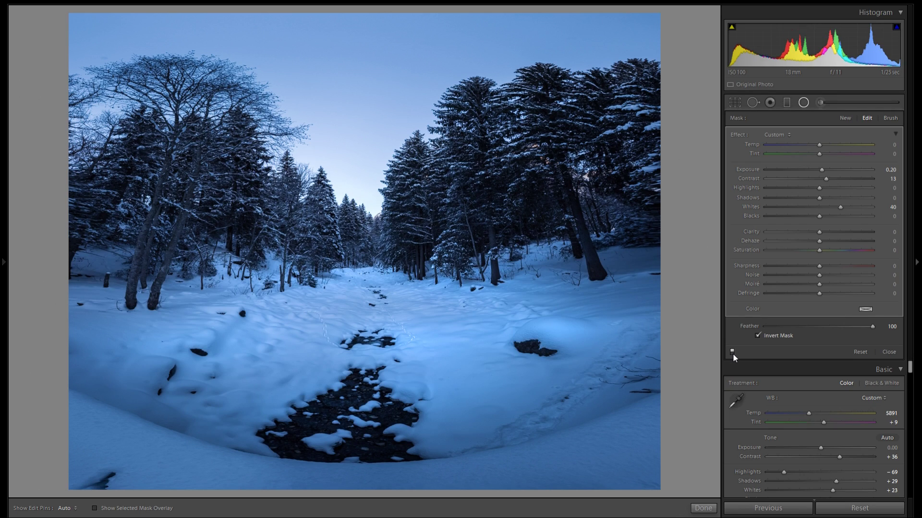
left_click(732, 352)
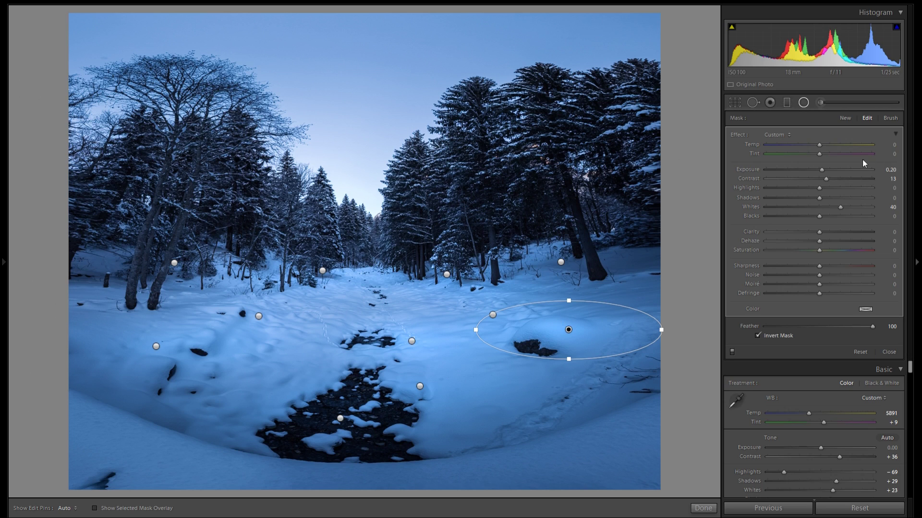
- Fine-tune the mound filter's Exposure, and set Whites to 11 on the filter over the left snow slope
left_click_drag(822, 170, 821, 170)
left_click(156, 346)
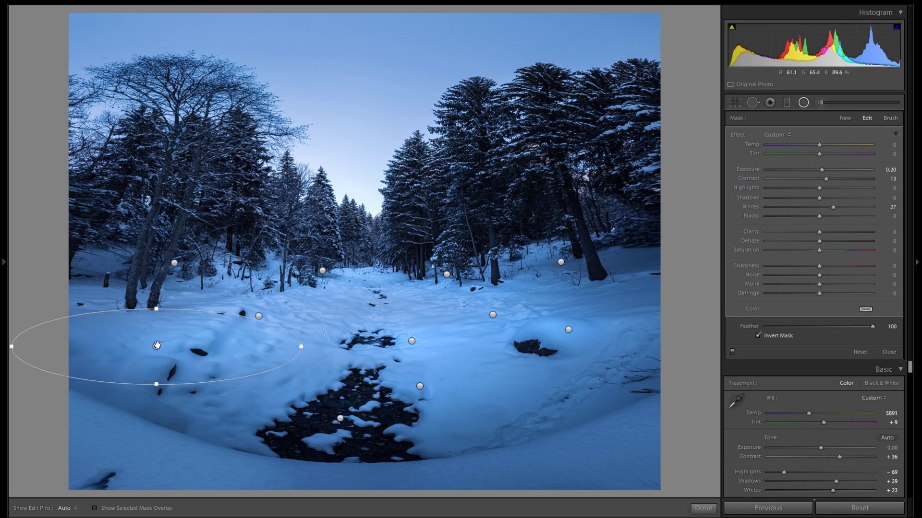
left_click(824, 206)
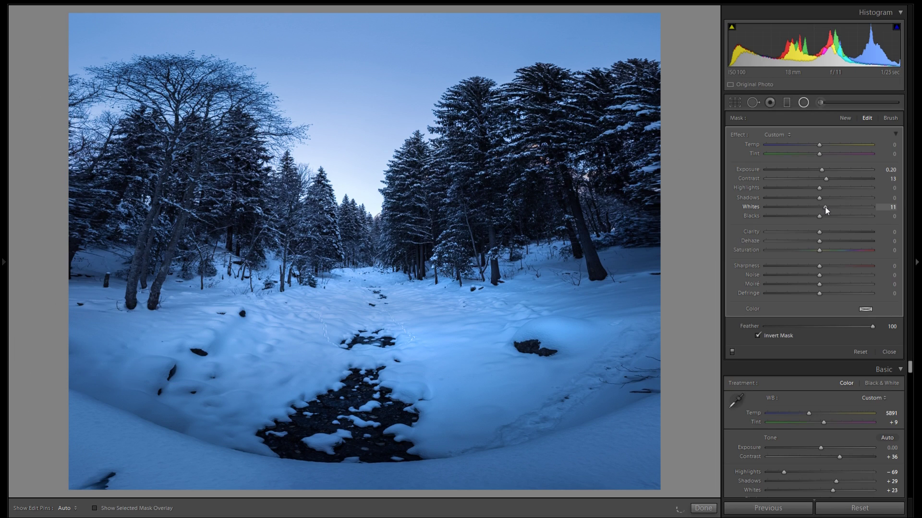
- Add a new radial filter over the right tree trunks with Contrast and Whites reset to 0 and Exposure −0.52
left_click(844, 117)
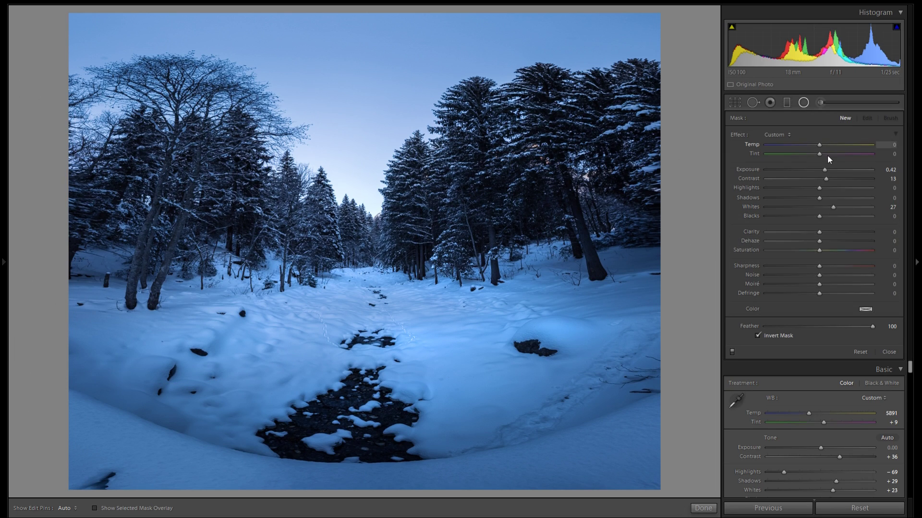
double_click(755, 206)
double_click(748, 177)
left_click_drag(826, 167, 811, 168)
left_click_drag(465, 209, 552, 264)
left_click_drag(469, 207, 551, 221)
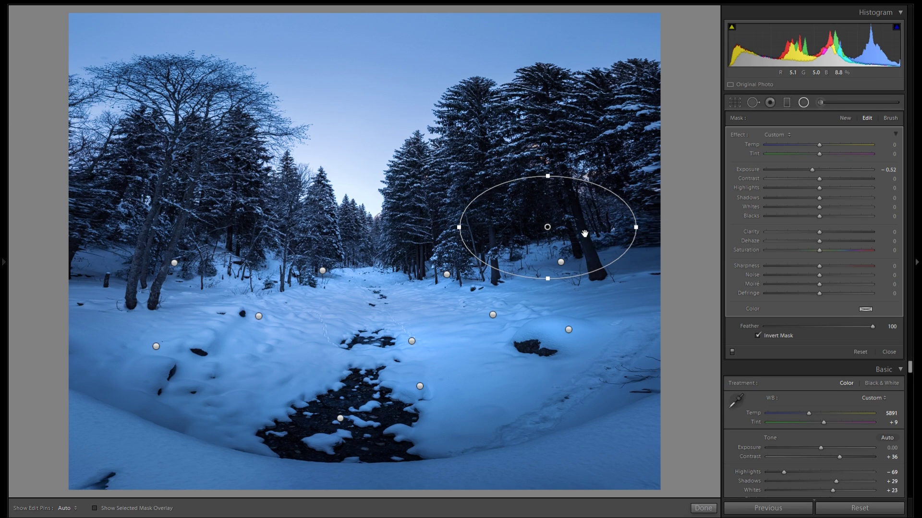
- Place copies of the darkening radial filter on the trees at the photo's right edge and on the trees left of the valley opening
left_click_drag(663, 228, 667, 226)
right_click(668, 227)
left_click(691, 233)
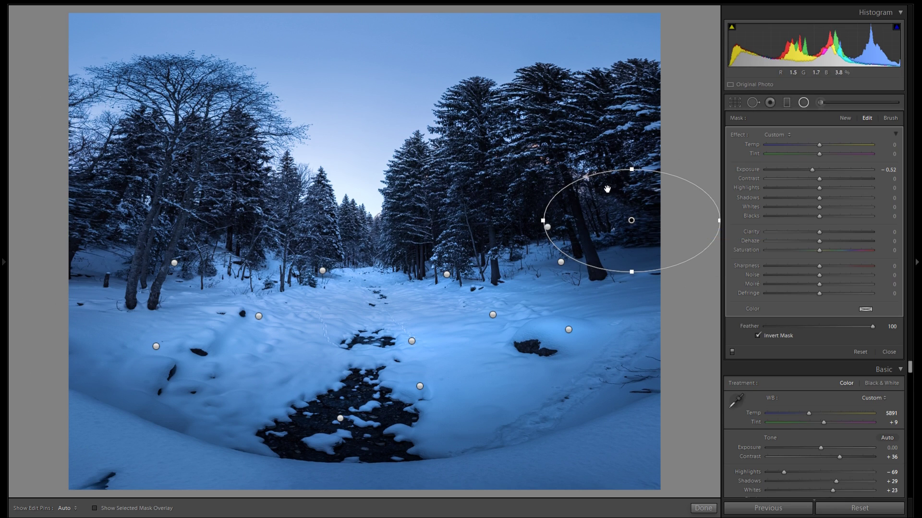
left_click_drag(618, 203, 278, 245)
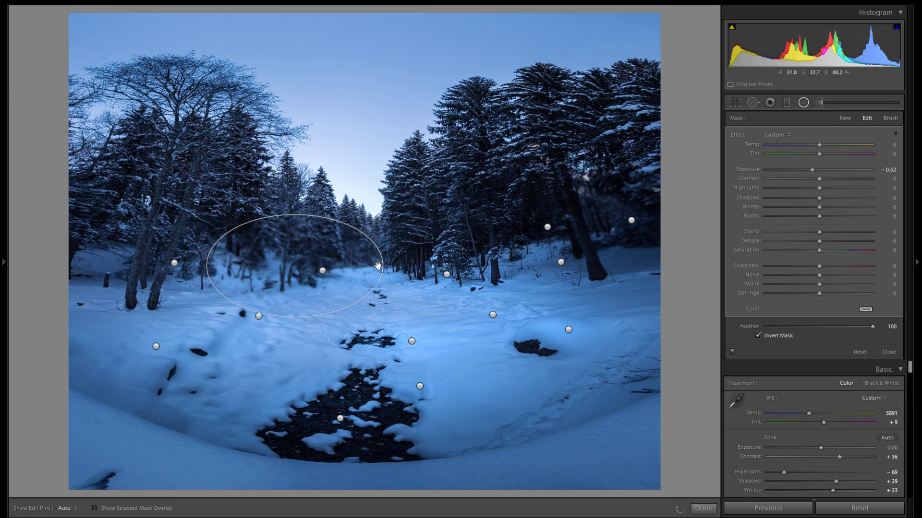
left_click_drag(343, 263, 289, 242)
- Place two more copies of the darkening filter across the left trees, making the copy at the photo's left edge circular
right_click(290, 243)
left_click(294, 249)
left_click_drag(211, 228, 130, 224)
right_click(221, 215)
left_click(243, 223)
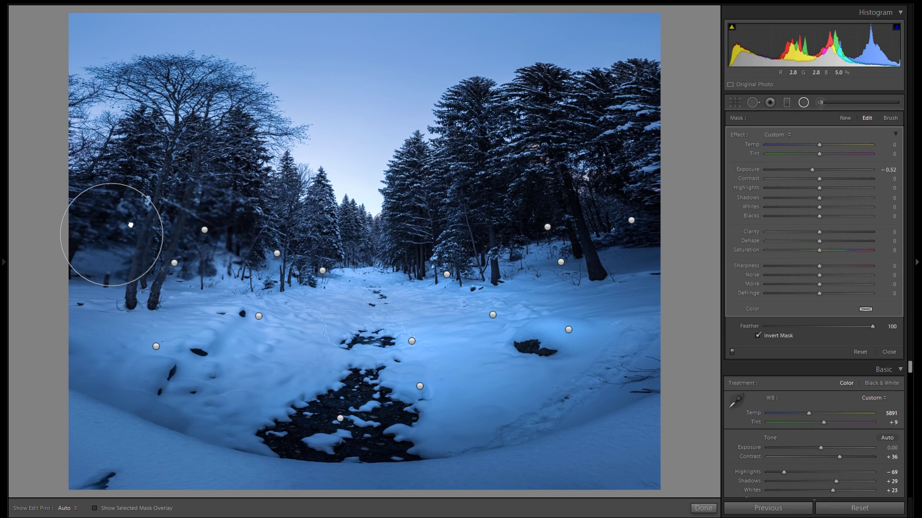
- Duplicate the darkening filter onto the tree bases right of the valley opening, shrink and flatten it, and place another copy just left of it
right_click(136, 229)
left_click(144, 231)
left_click_drag(144, 231, 421, 256)
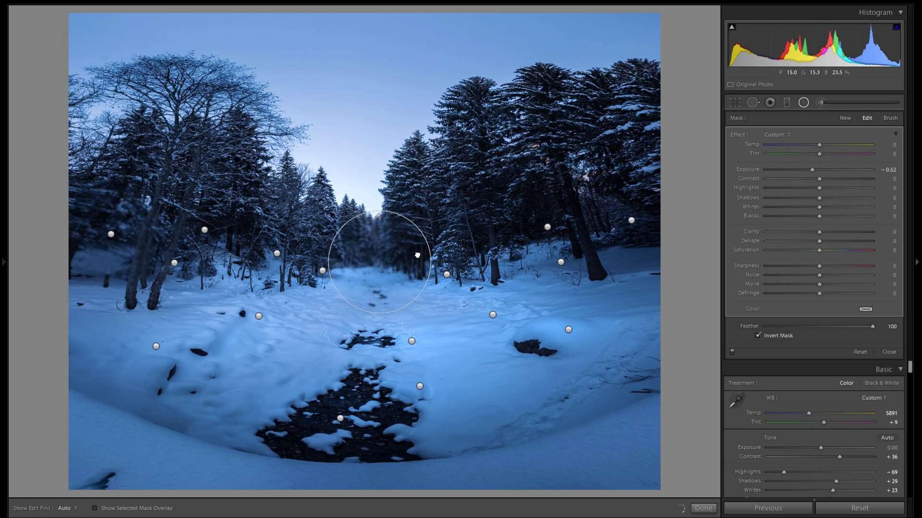
left_click_drag(388, 207, 409, 261)
right_click(416, 258)
left_click(432, 263)
left_click_drag(402, 260, 348, 258)
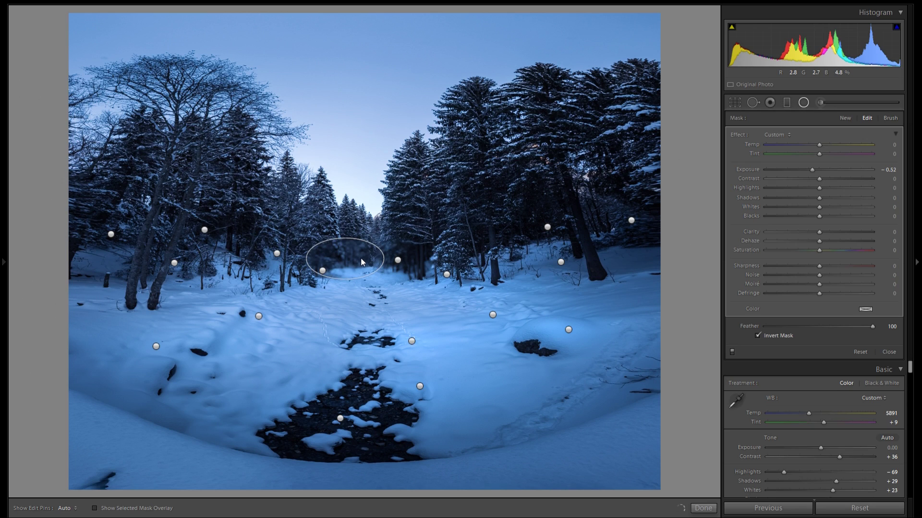
- Place copies of the darkening radial filter on the upper right trees and the upper left trees, stretching the left copy vertically
right_click(360, 258)
key("Escape")
left_click_drag(358, 258, 499, 157)
right_click(502, 162)
key("Escape")
left_click_drag(220, 171, 223, 226)
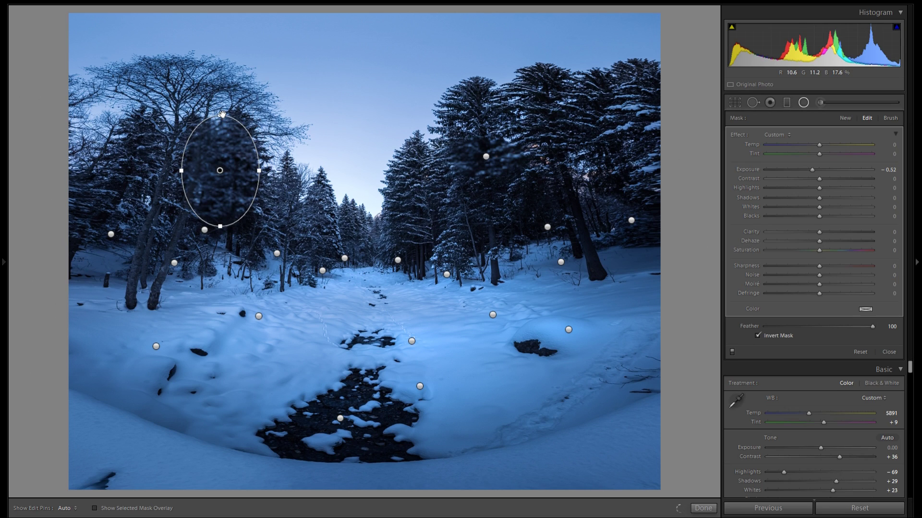
left_click_drag(220, 114, 221, 112)
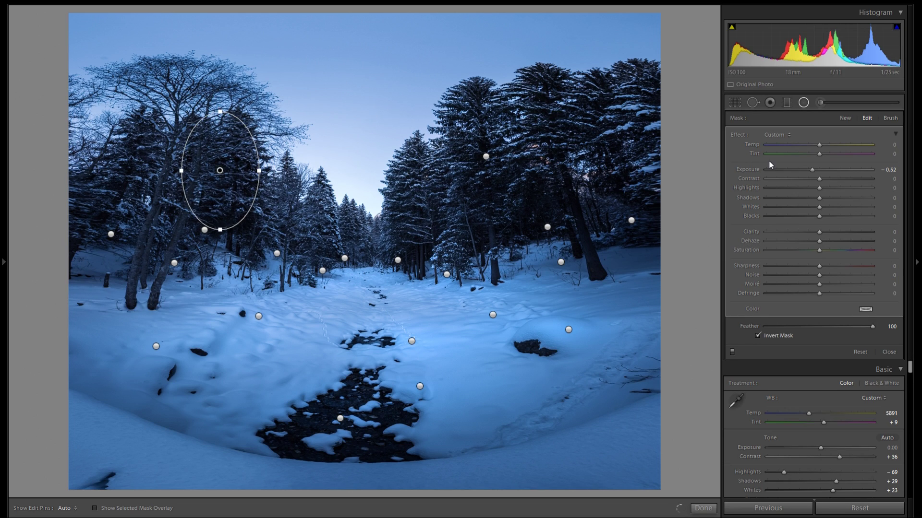
left_click(802, 103)
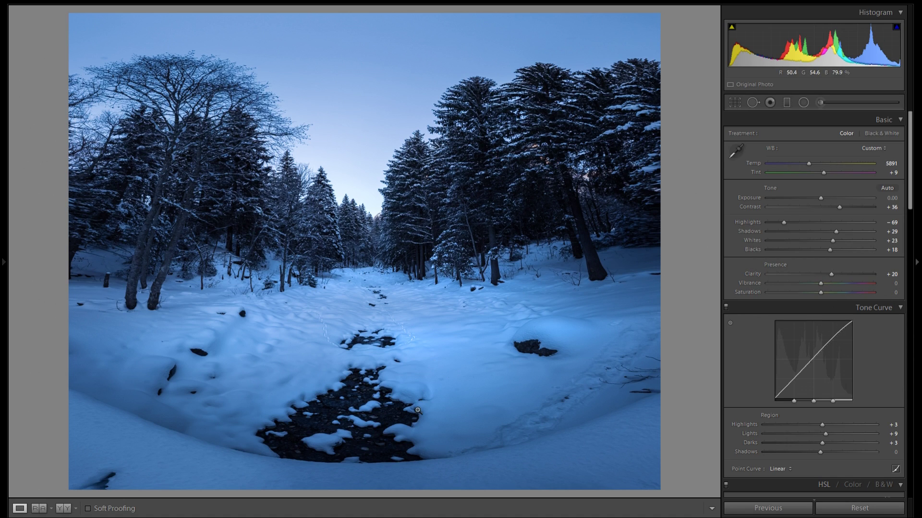
- Add a large radial filter centred on the valley opening with Exposure reset to 0 and Clarity −28
left_click(439, 382)
left_click(400, 332)
left_click(803, 103)
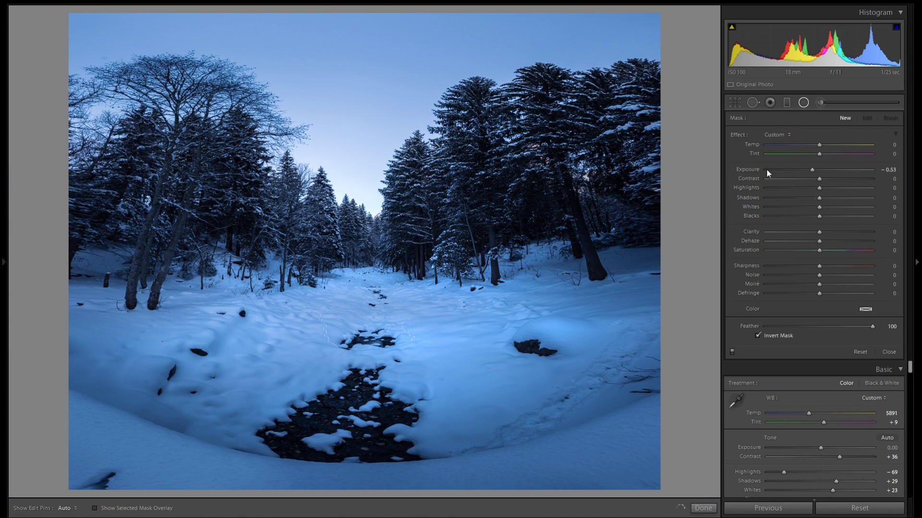
double_click(748, 169)
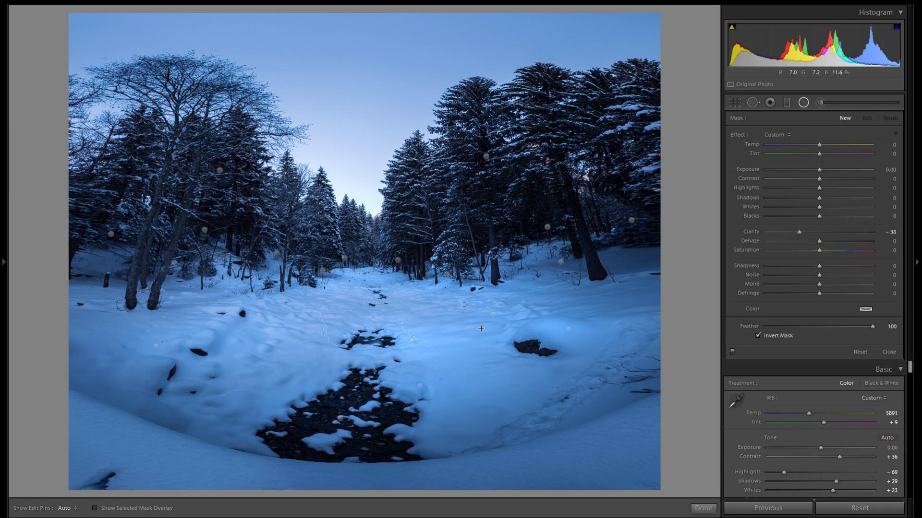
left_click_drag(321, 213, 471, 324)
left_click_drag(332, 213, 371, 234)
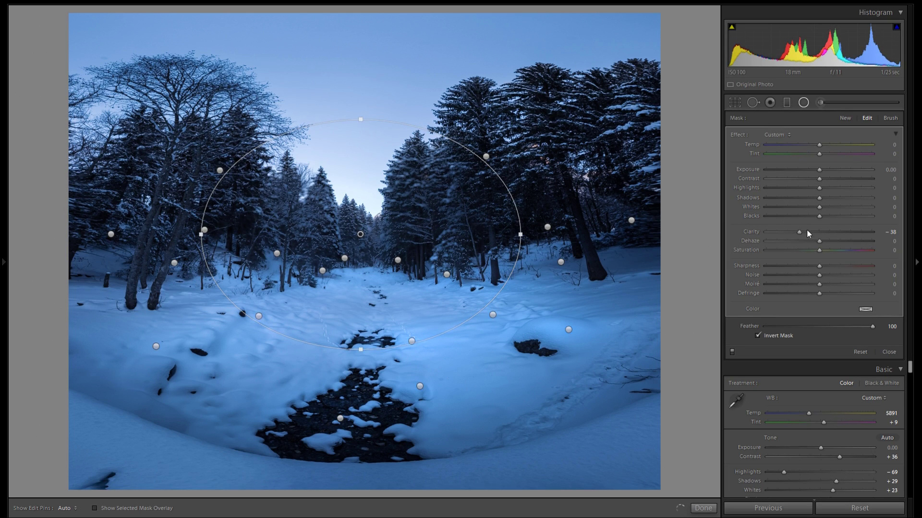
left_click_drag(793, 229, 741, 226)
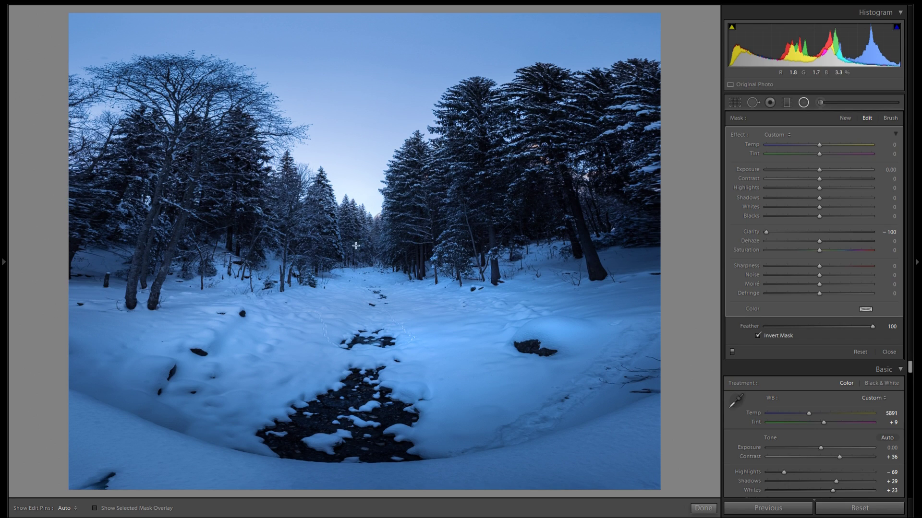
left_click(805, 231)
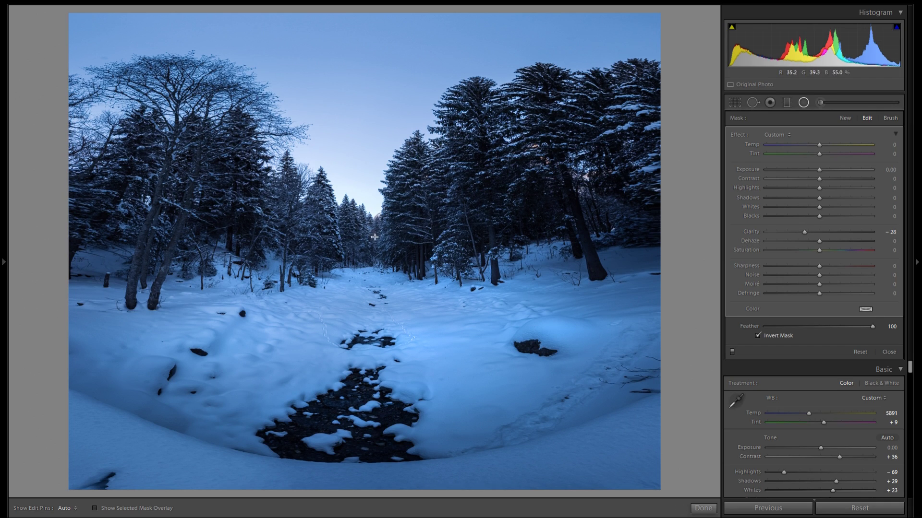
- Duplicate the negative-clarity radial filter, shift the copy down toward the stream and weaken its negative Clarity
right_click(363, 236)
left_click(386, 243)
left_click_drag(385, 239, 400, 271)
left_click(814, 232)
- Add a graduated filter with Clarity 25 over the snowy foreground, centring its transition on the upper part of the dark stream
left_click(786, 102)
left_click(829, 233)
left_click_drag(829, 232, 832, 232)
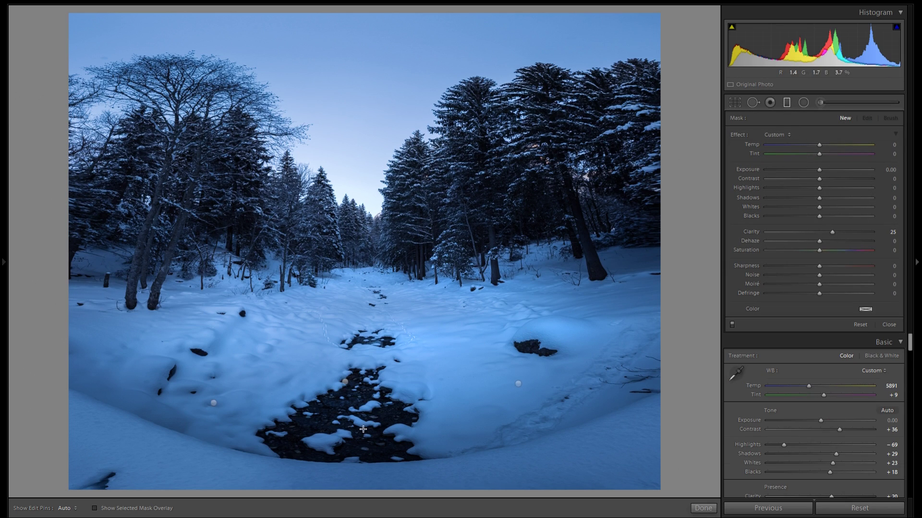
left_click_drag(354, 333, 354, 243)
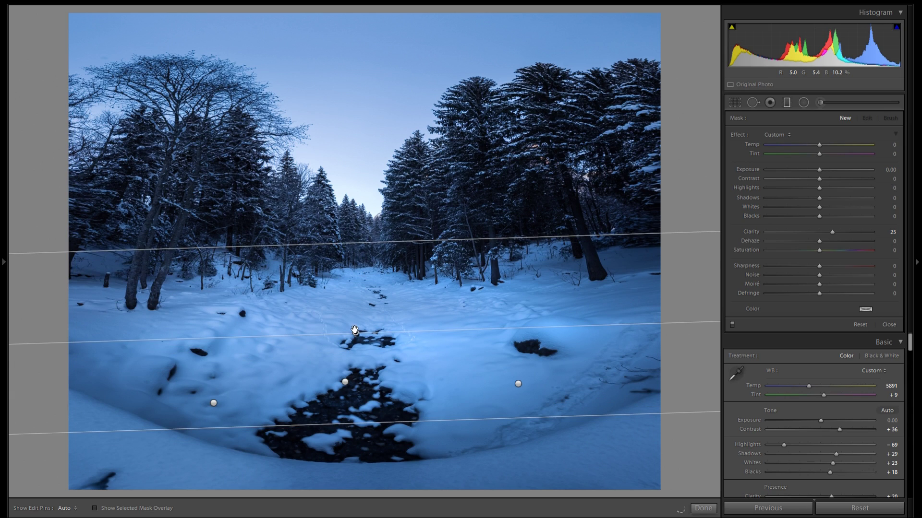
left_click_drag(355, 333, 360, 379)
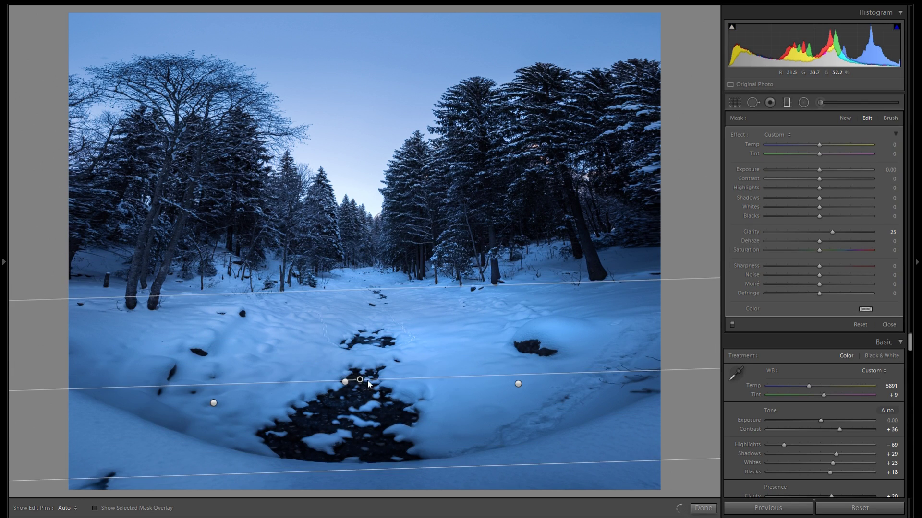
left_click(787, 104)
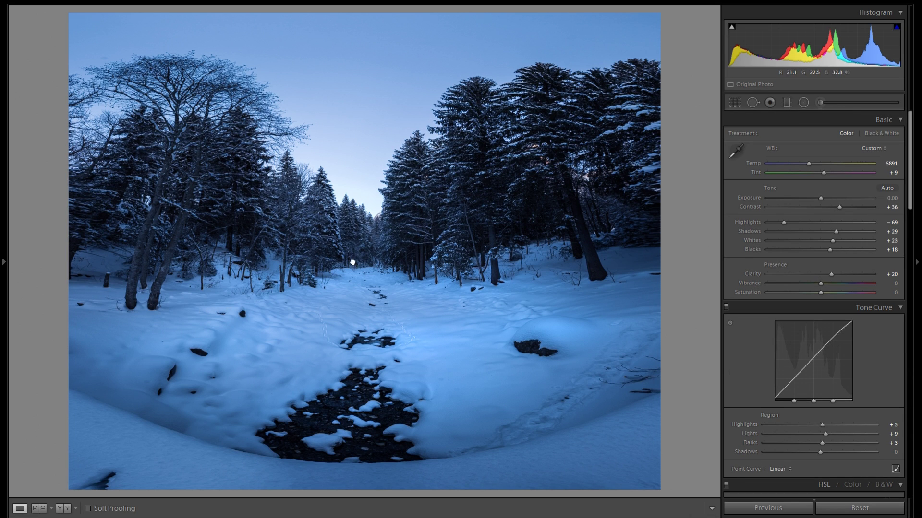
- Inspect the distant trees at the valley opening up close and open the edited panorama in Adobe Photoshop CC 2017
left_click(336, 251)
left_click_drag(501, 144, 500, 301)
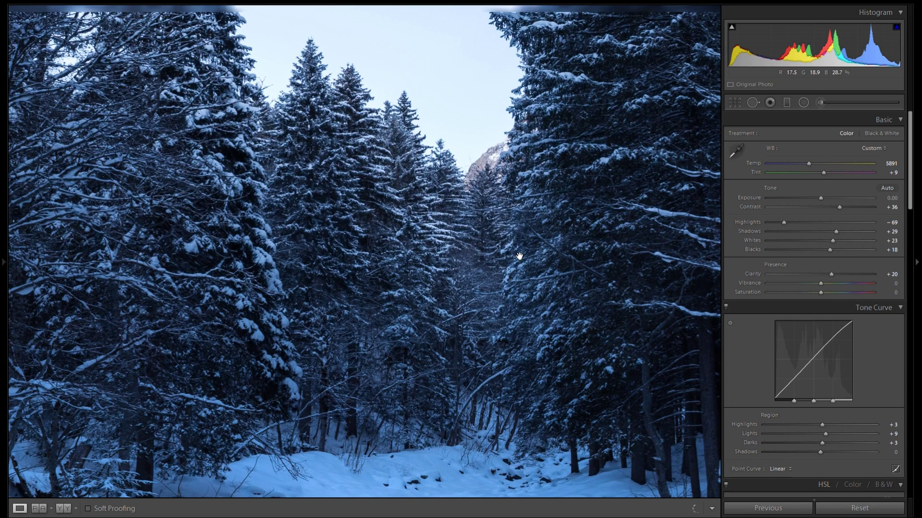
left_click(518, 257)
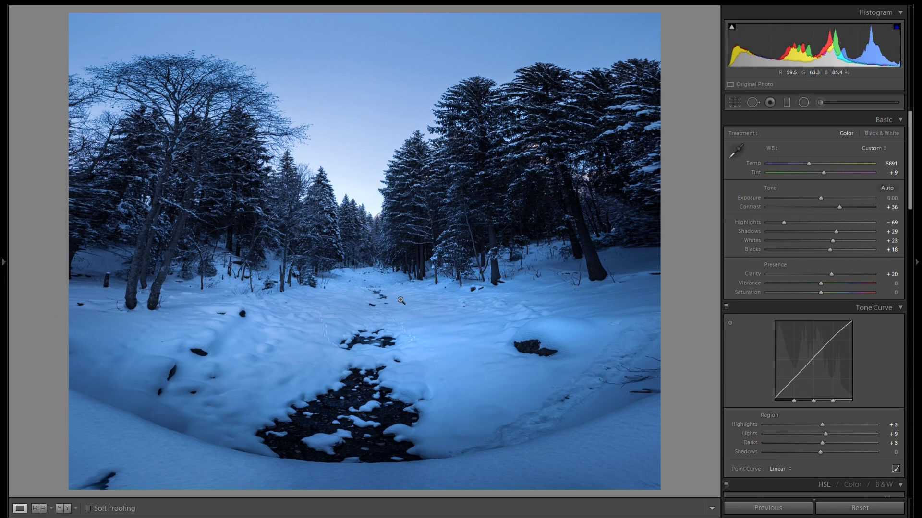
right_click(386, 317)
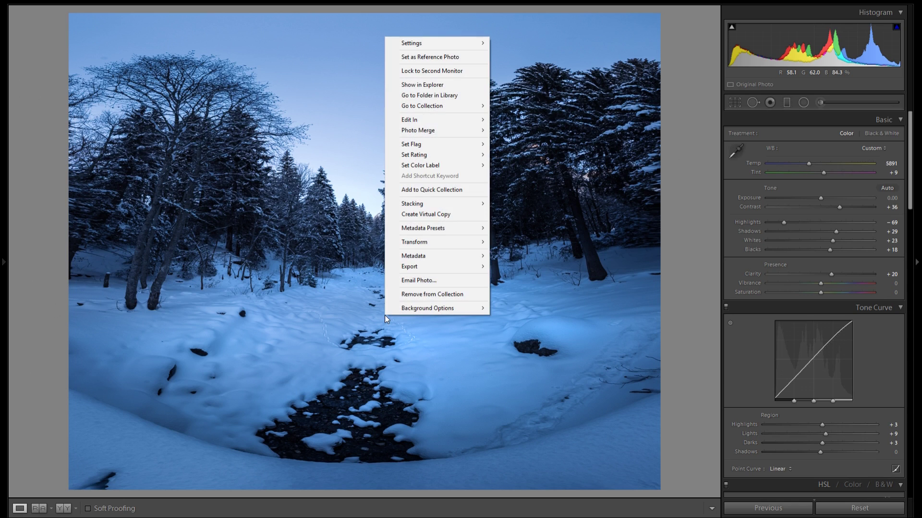
mouse_move(423, 118)
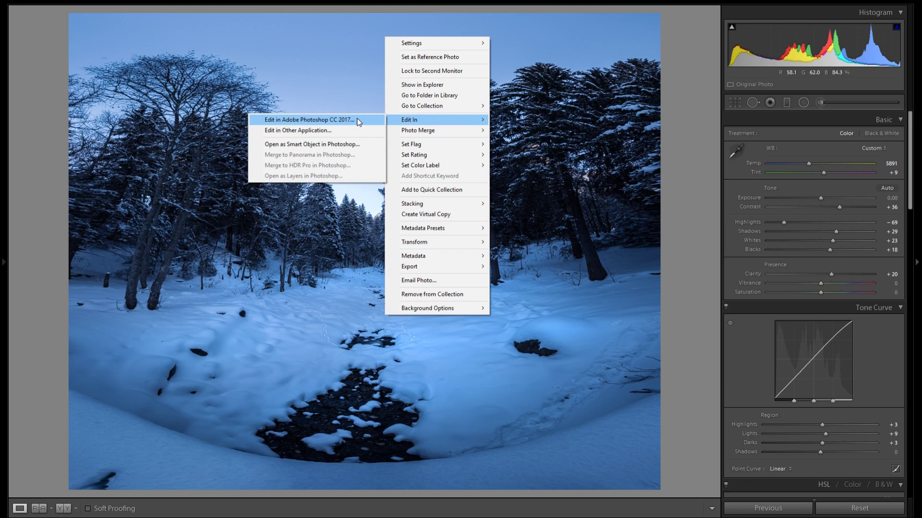
left_click(356, 121)
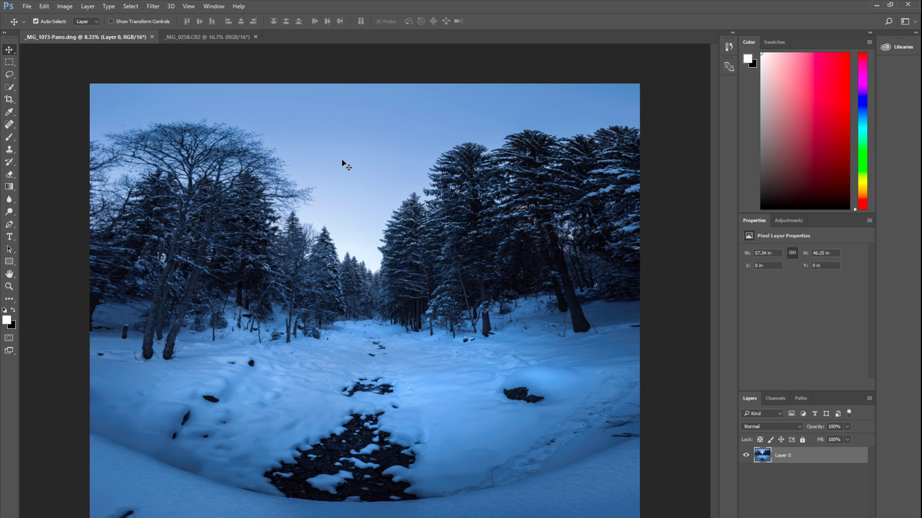
- Copy the starry sky photo _MG_0258.CR2 into the panorama as a new layer and minimize its source window
left_click(209, 39)
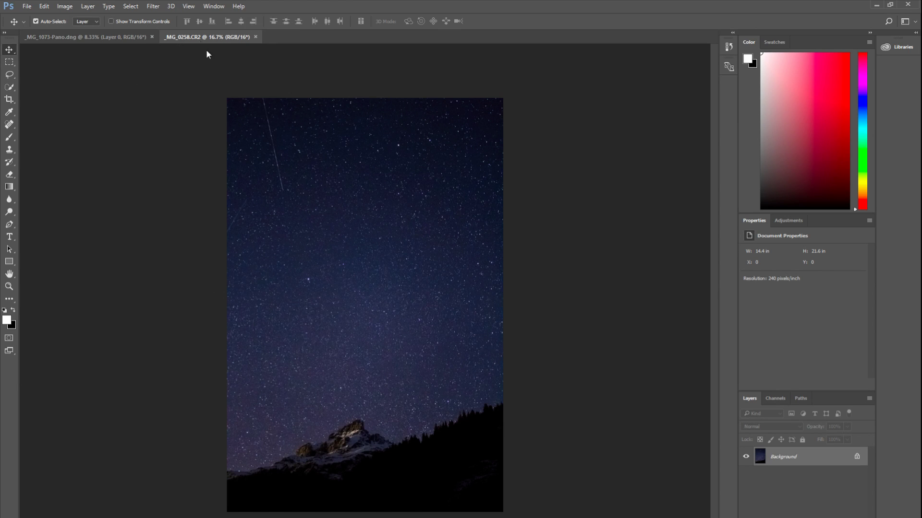
left_click_drag(201, 42, 340, 196)
left_click_drag(370, 263, 237, 242)
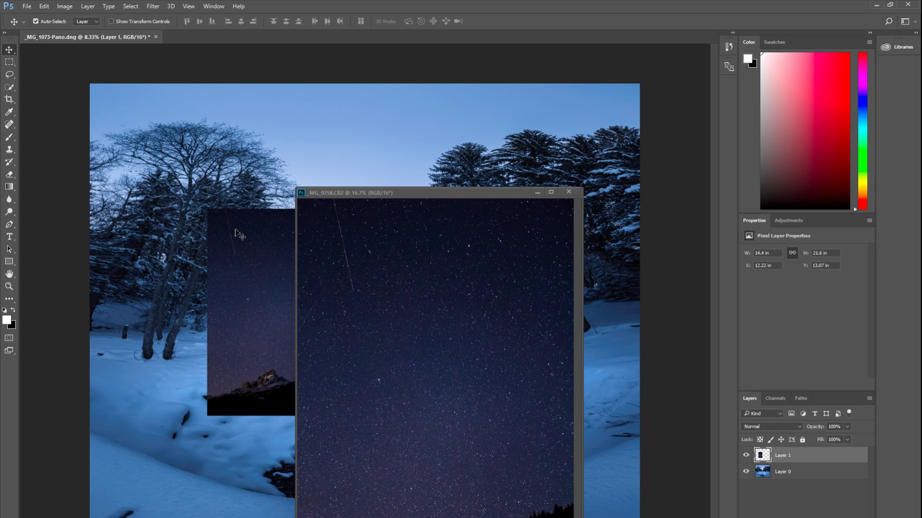
left_click(537, 193)
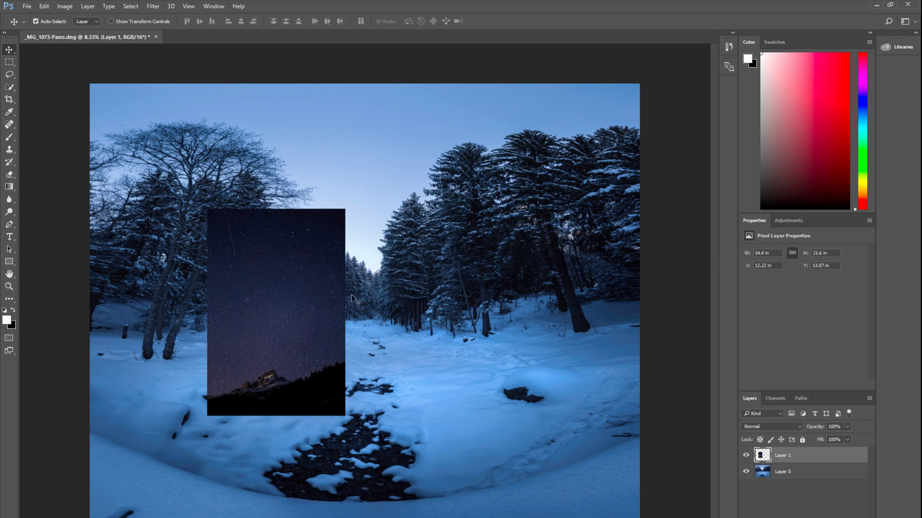
- Try the starry sky layer at several positions over the middle and upper part of the panorama
left_click_drag(302, 287, 407, 229)
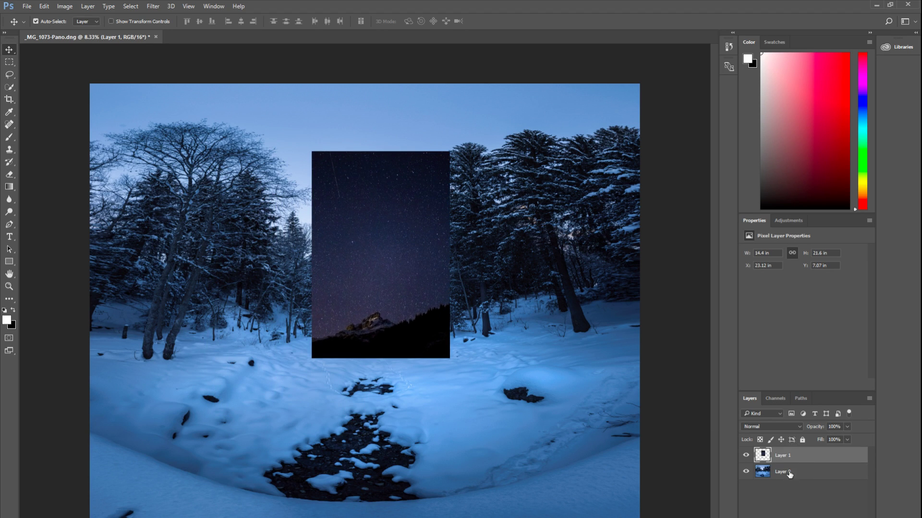
left_click_drag(395, 273, 363, 244)
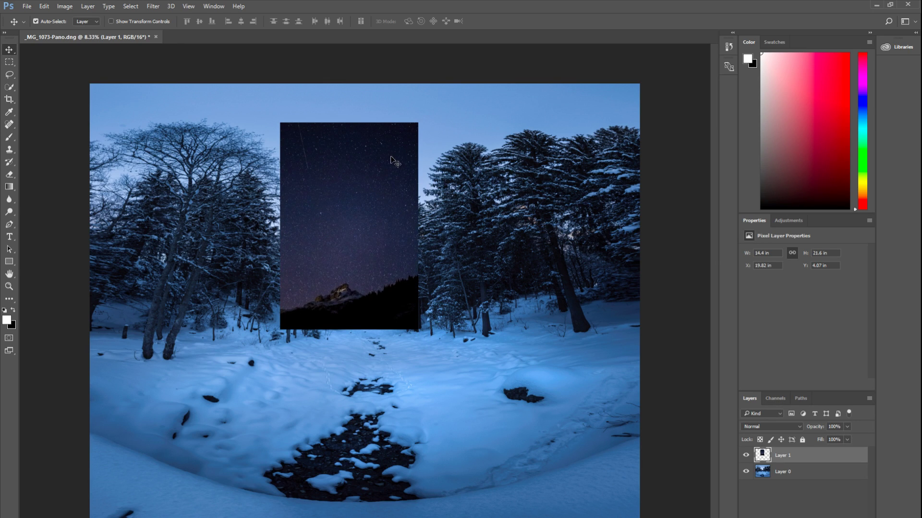
left_click_drag(403, 171, 449, 180)
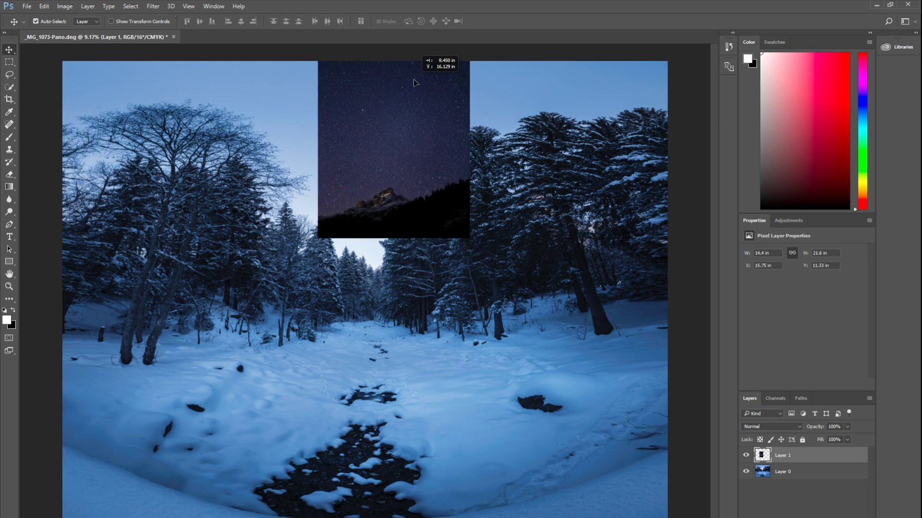
left_click_drag(411, 85, 346, 206)
key("ctrl")
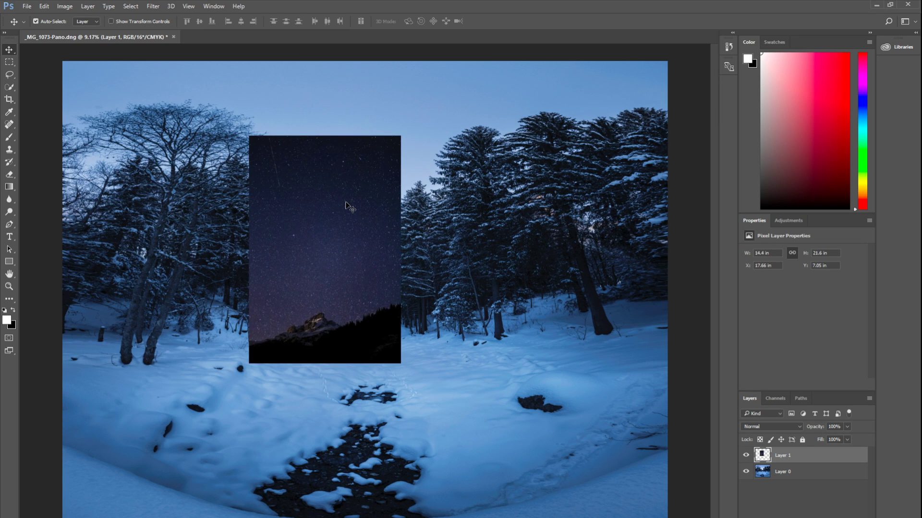
- Try to enlarge the starry sky layer to about 140% and rotate it about 90° over the panorama's sky
key("ctrl+t")
left_click_drag(427, 143, 438, 336)
left_click_drag(443, 179, 550, 116)
left_click_drag(581, 280, 583, 270)
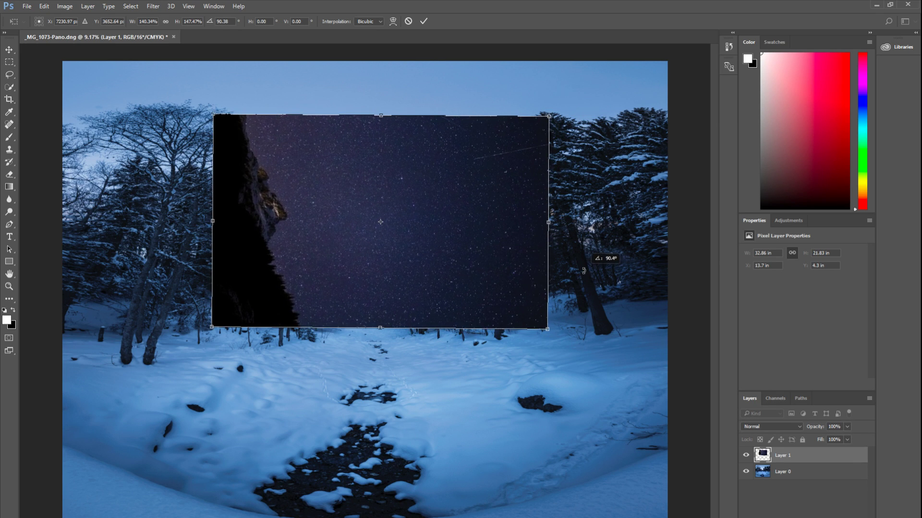
left_click_drag(417, 229, 384, 166)
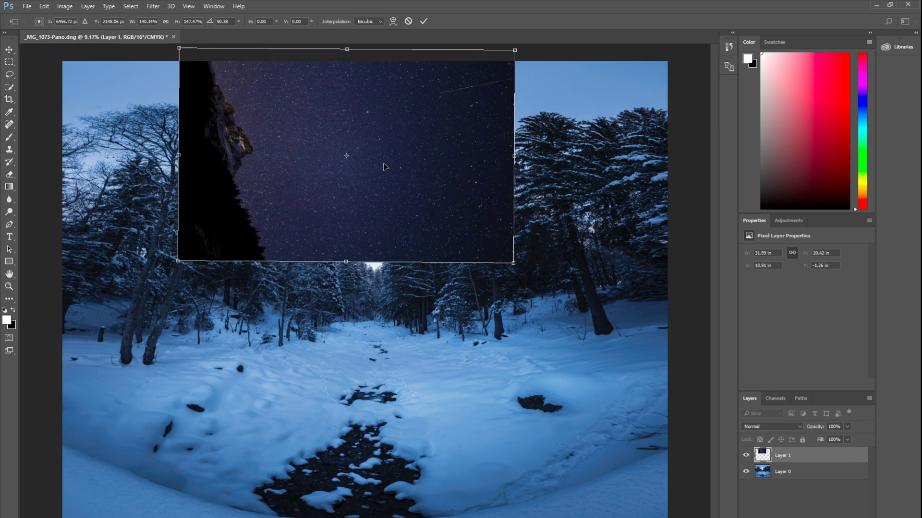
scroll(411, 268, "up", 5)
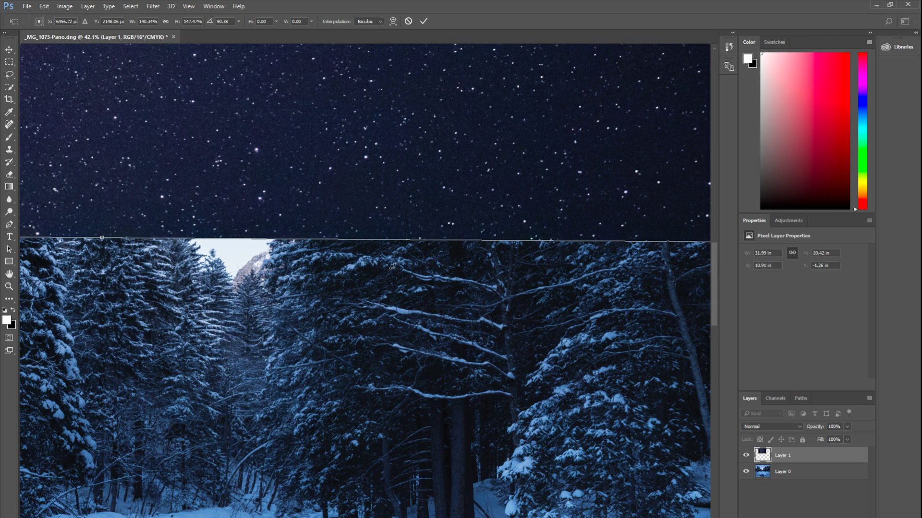
scroll(392, 267, "right", 1)
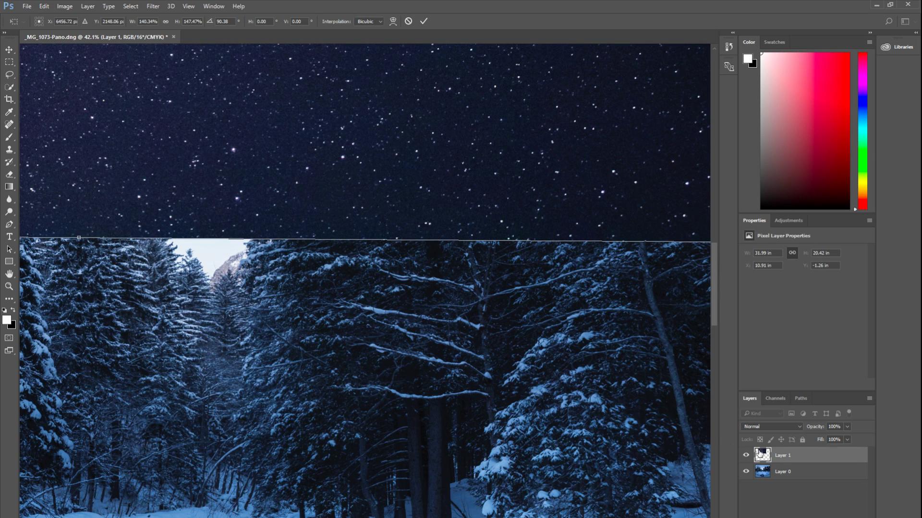
key("Return")
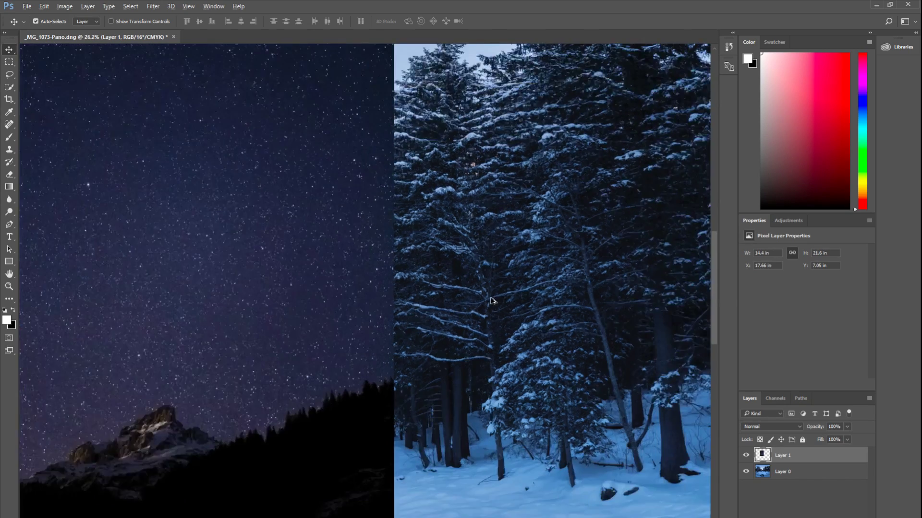
- Move the starry sky layer up to the panorama's top edge and set its blend mode to Screen
scroll(491, 301, "down", 5)
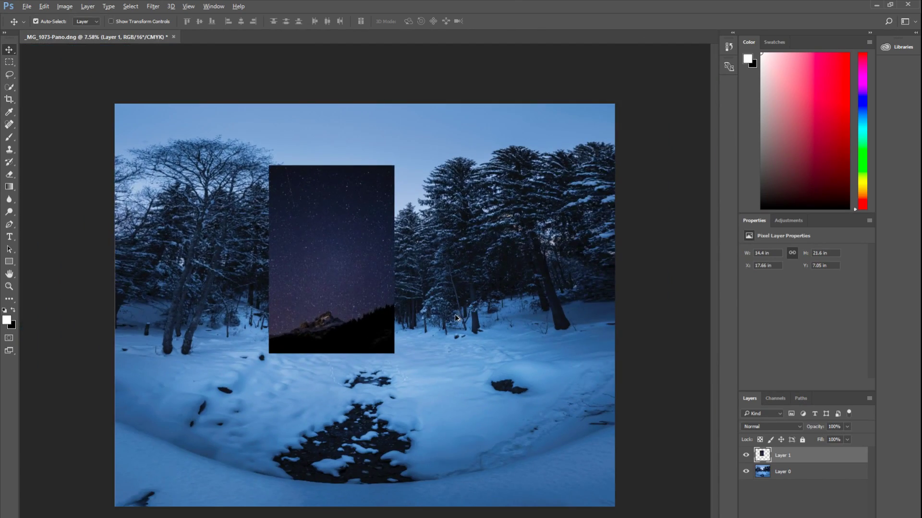
left_click_drag(365, 287, 461, 236)
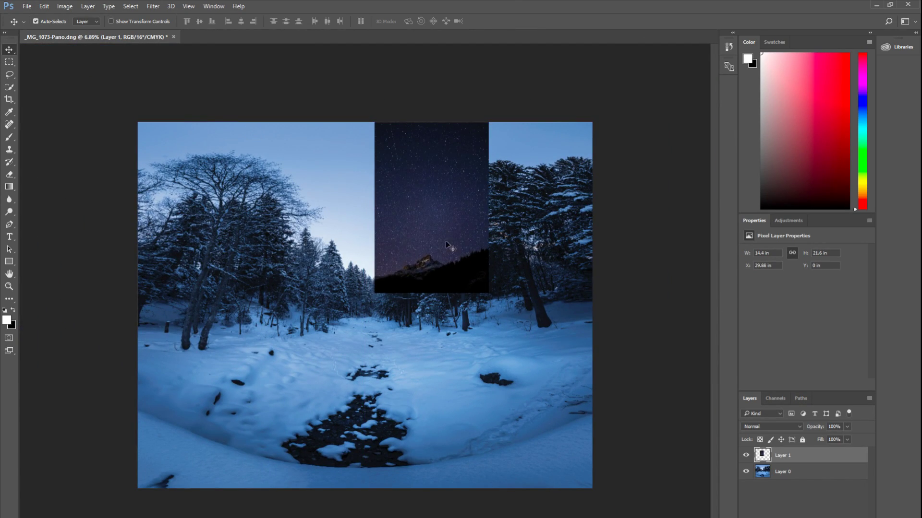
left_click(777, 425)
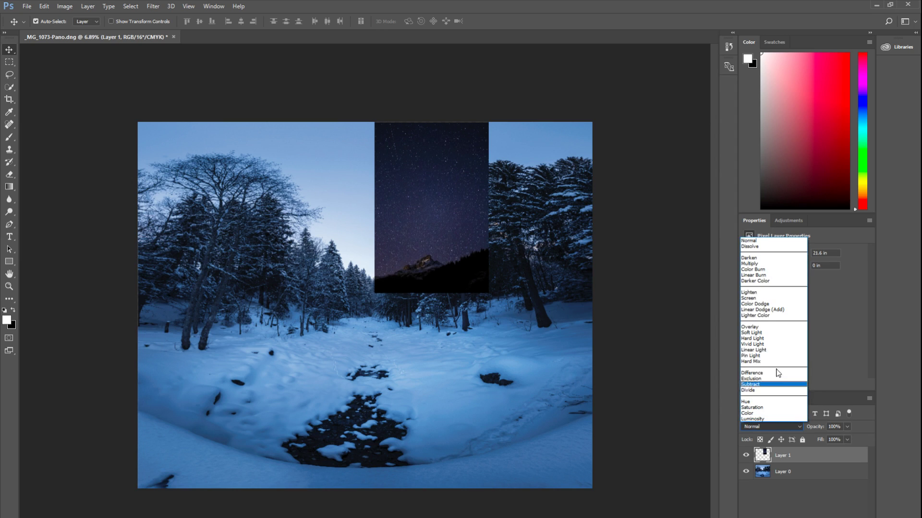
left_click(780, 298)
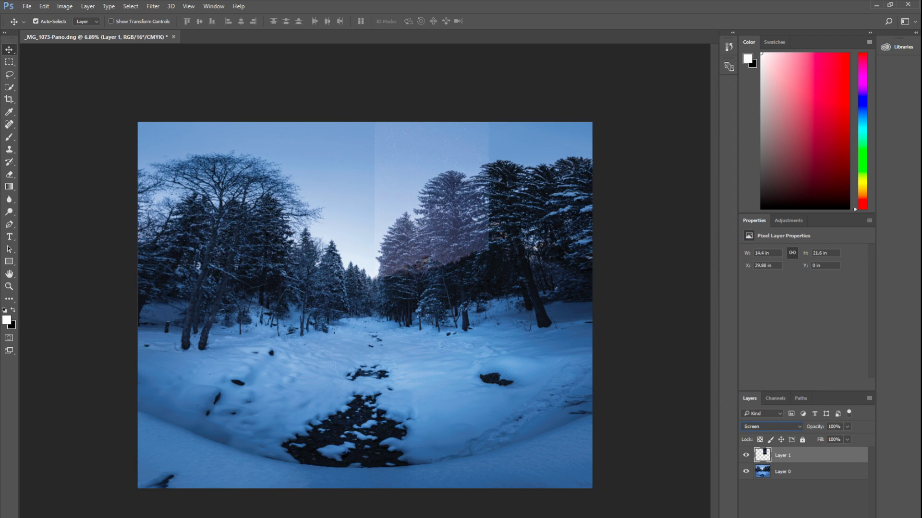
- Shift the starry sky layer over the open sky between the left and right trees
left_click_drag(414, 159, 372, 154)
scroll(372, 155, "up", 5)
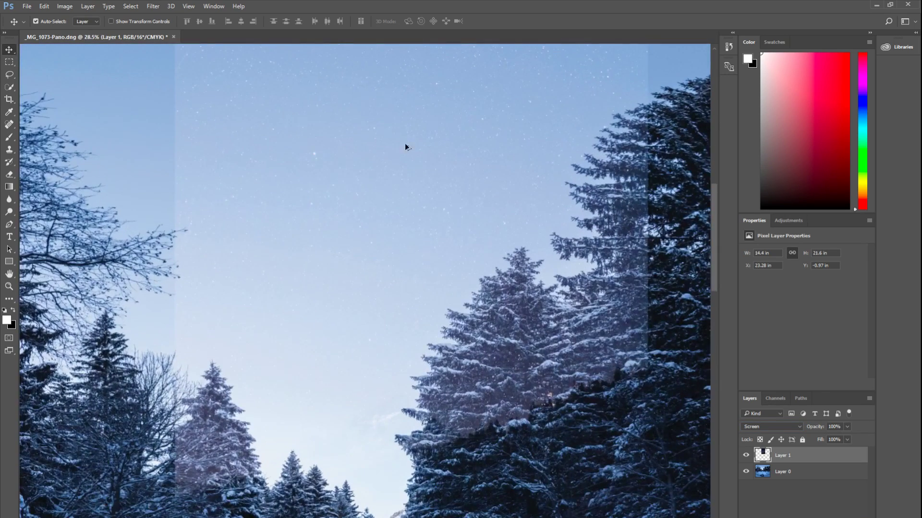
left_click_drag(432, 152, 374, 193)
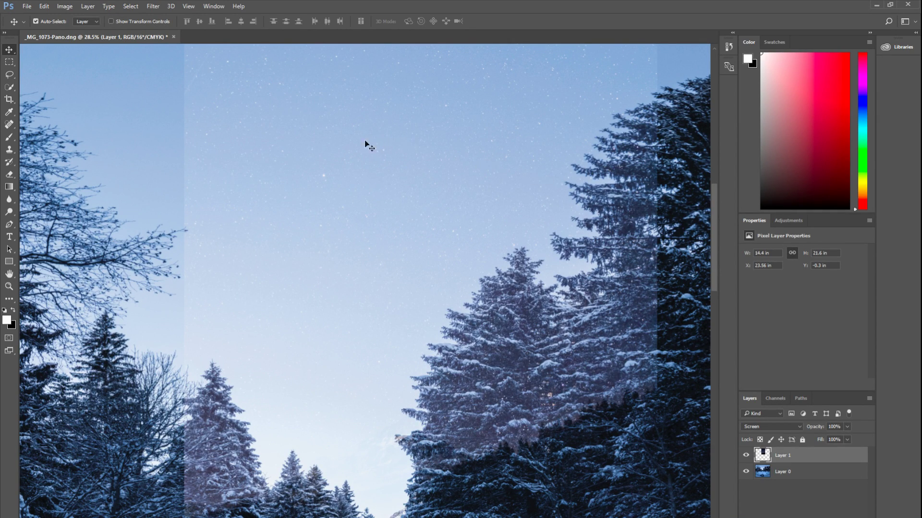
- Add a Levels adjustment layer with default settings above the starry sky layer
left_click(88, 6)
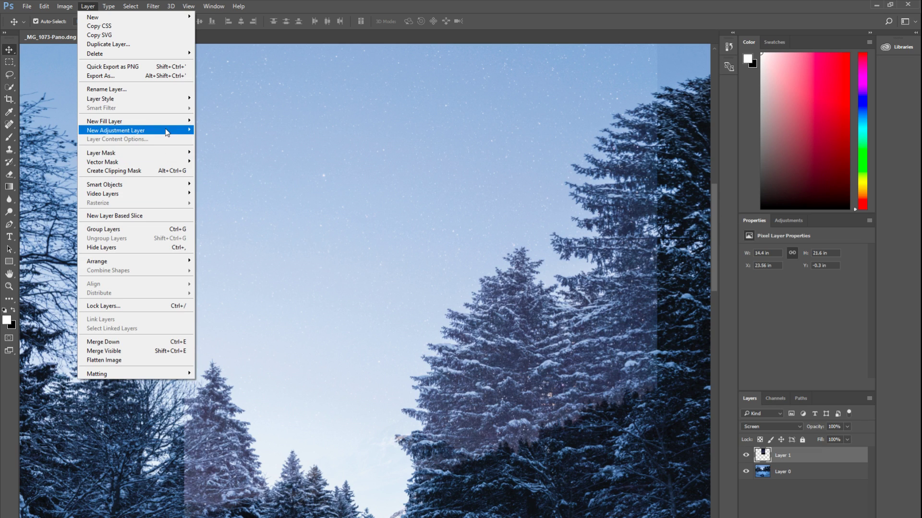
mouse_move(187, 132)
left_click(243, 140)
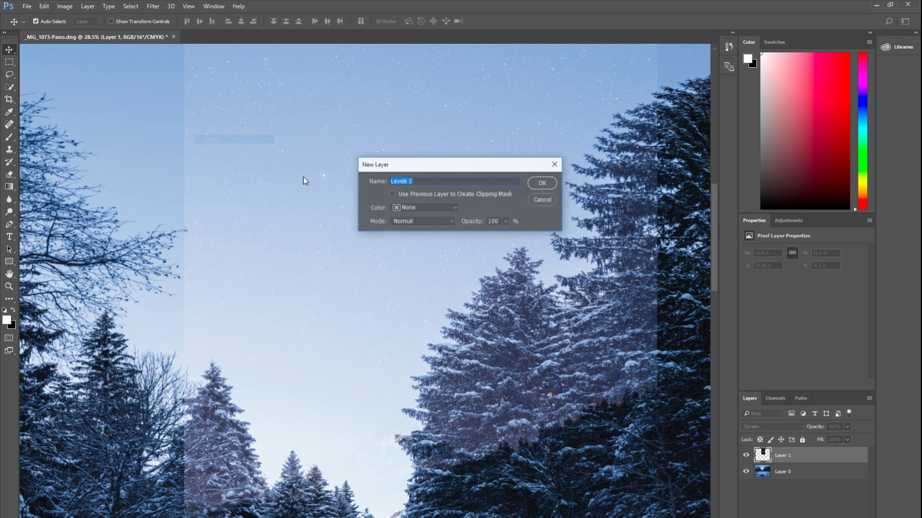
left_click(543, 186)
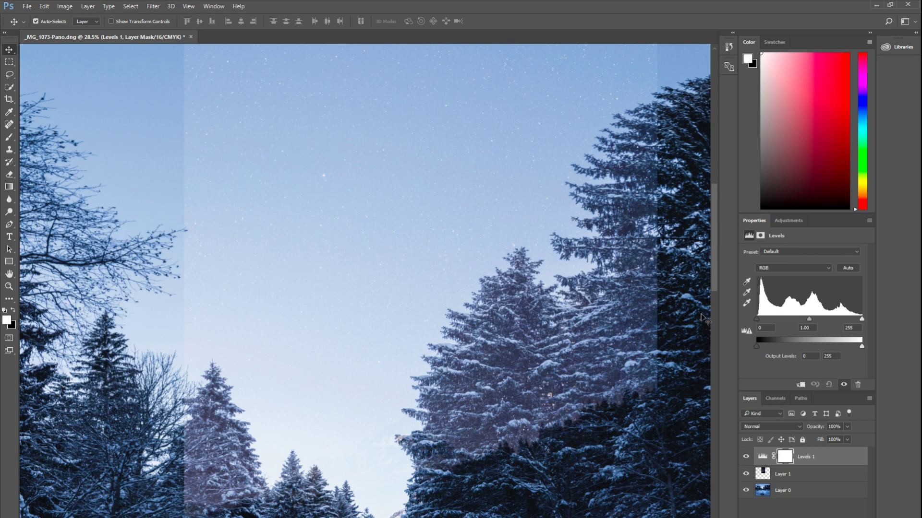
- Set the Levels midtone input to 0.51 and clip the adjustment to the starry sky layer
left_click(755, 480)
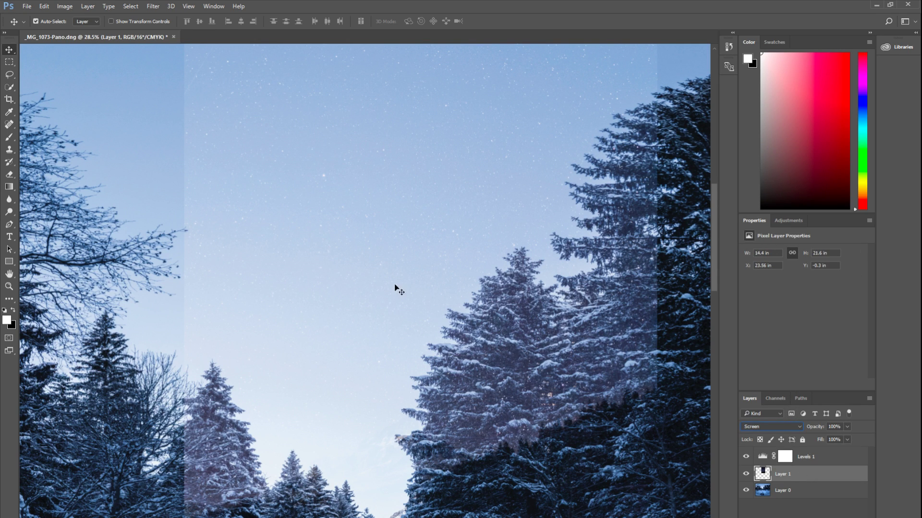
left_click_drag(376, 208, 404, 245)
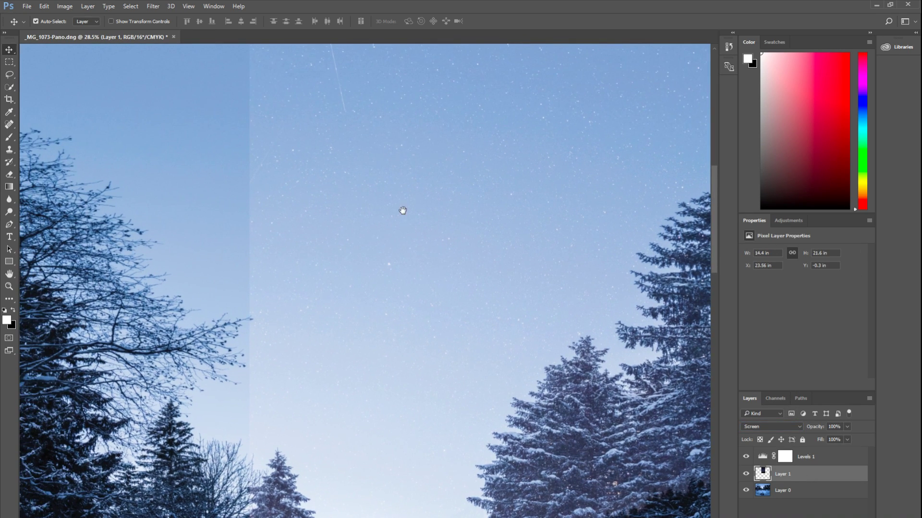
left_click(805, 457)
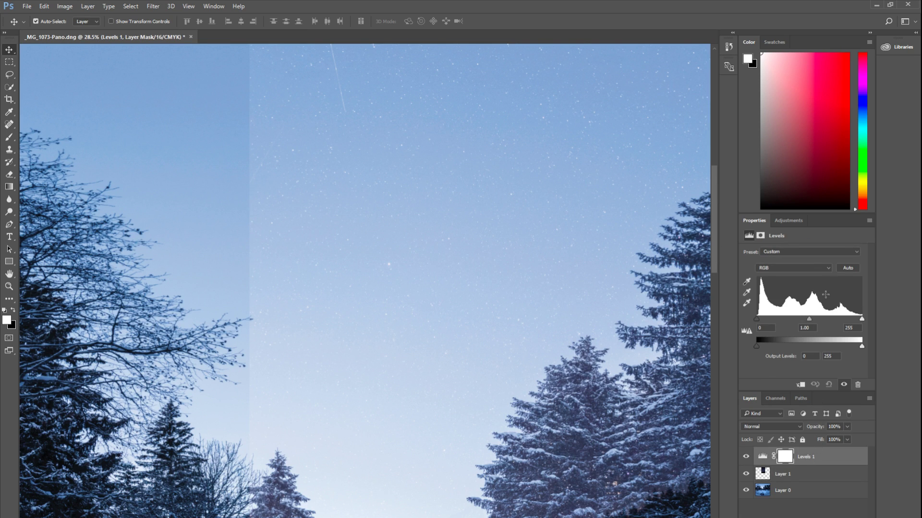
left_click_drag(810, 324, 832, 325)
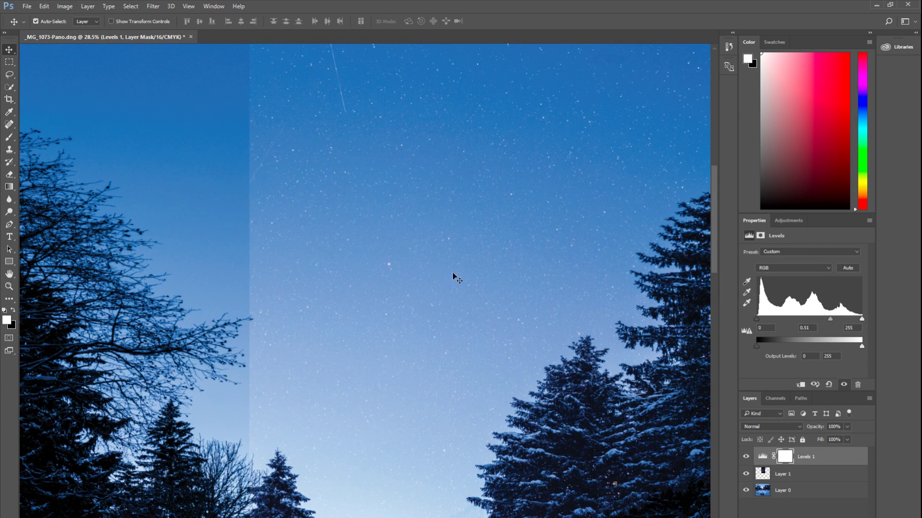
key("alt")
left_click(793, 461, "alt")
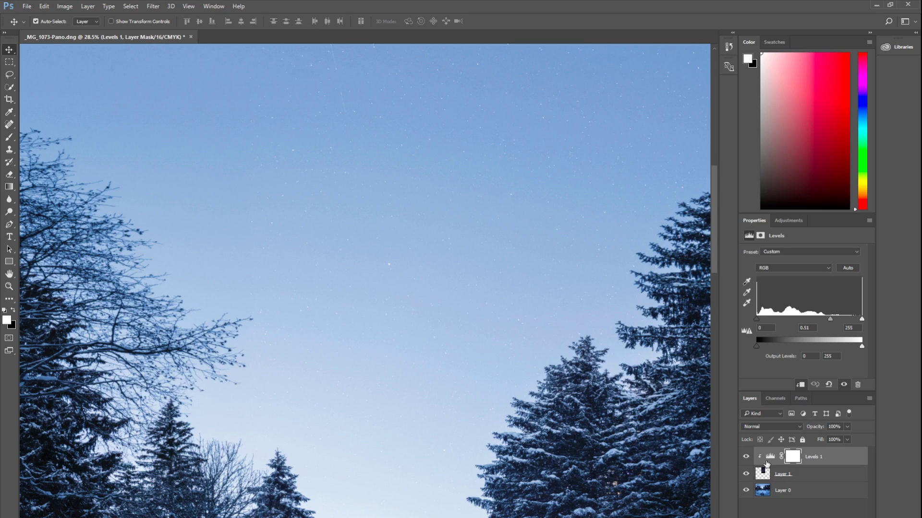
- Darken the midtones of the clipped Levels adjustment further so only the brighter stars show against the sky
scroll(437, 363, "down", 1)
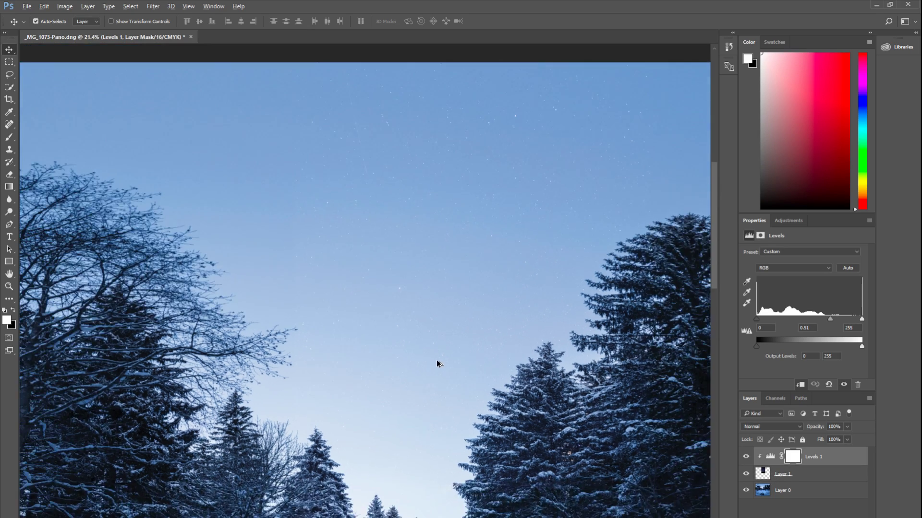
scroll(436, 363, "down", 1)
scroll(422, 343, "up", 4)
scroll(420, 339, "down", 4)
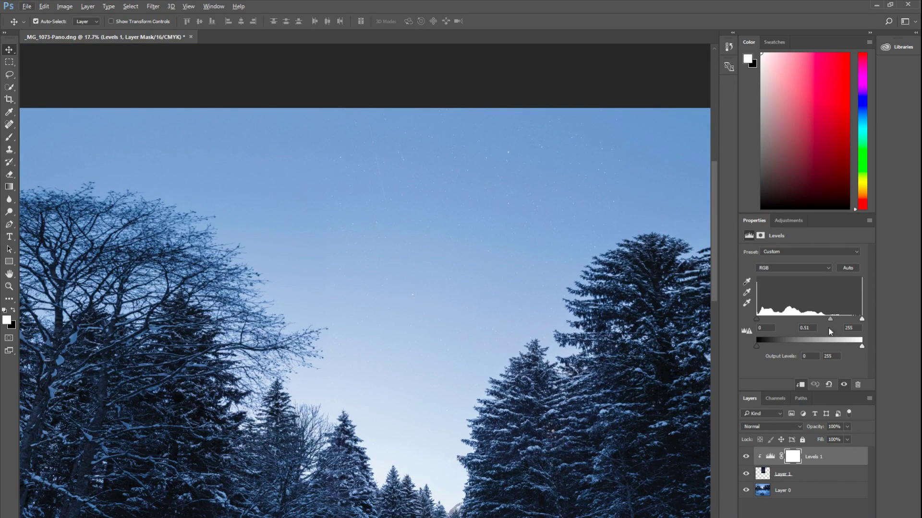
left_click_drag(830, 319, 842, 319)
- Move the starry sky layer down between the trees, to about X 22.74 in and Y 3.3 in
mouse_move(466, 249)
left_mouse_down()
mouse_move(466, 241)
mouse_move(463, 258)
left_mouse_up()
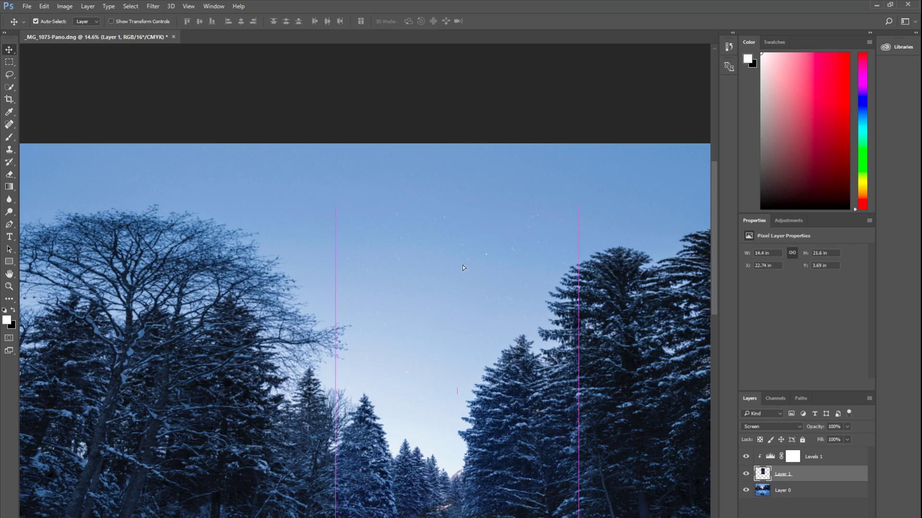
scroll(450, 501, "up", 3)
left_click_drag(459, 468, 459, 457)
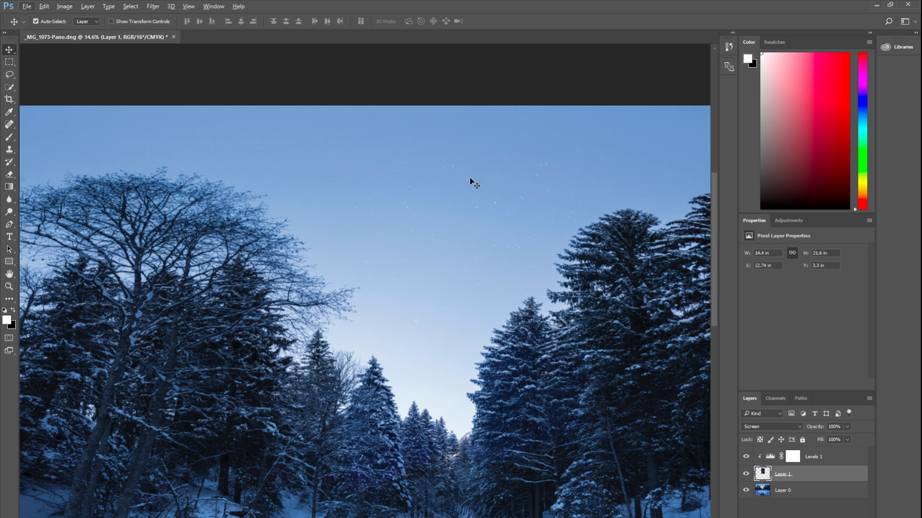
left_click(443, 184)
left_click(443, 184)
- Enlarge the starry sky layer proportionally to about 116% so it reaches the panorama's top edge
key("ctrl+t")
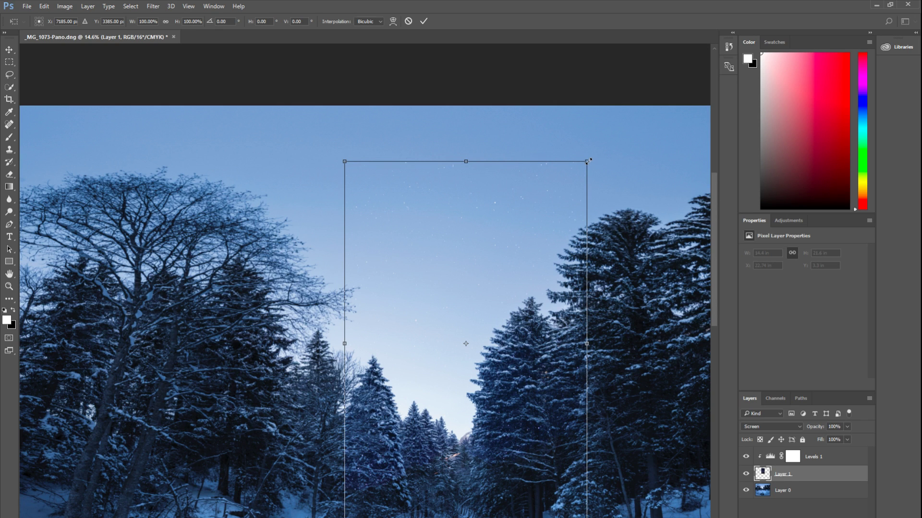
left_click_drag(588, 161, 634, 109)
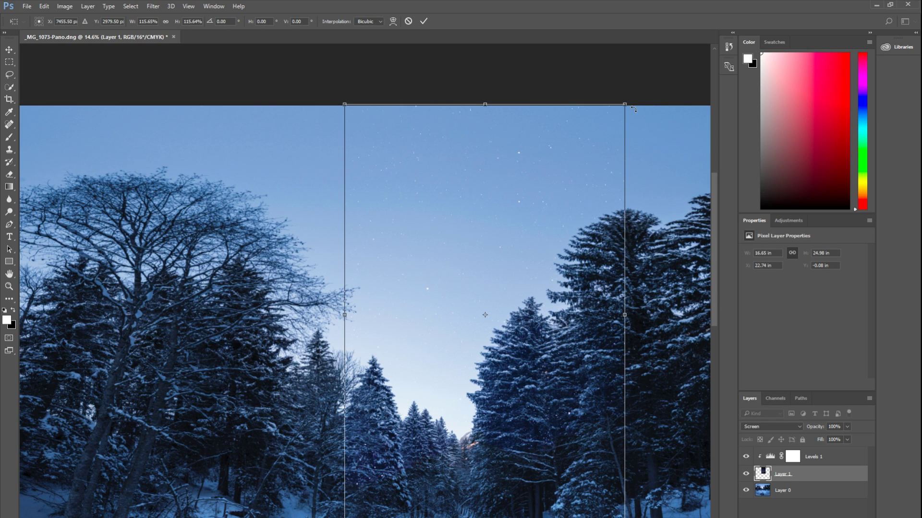
key("Return")
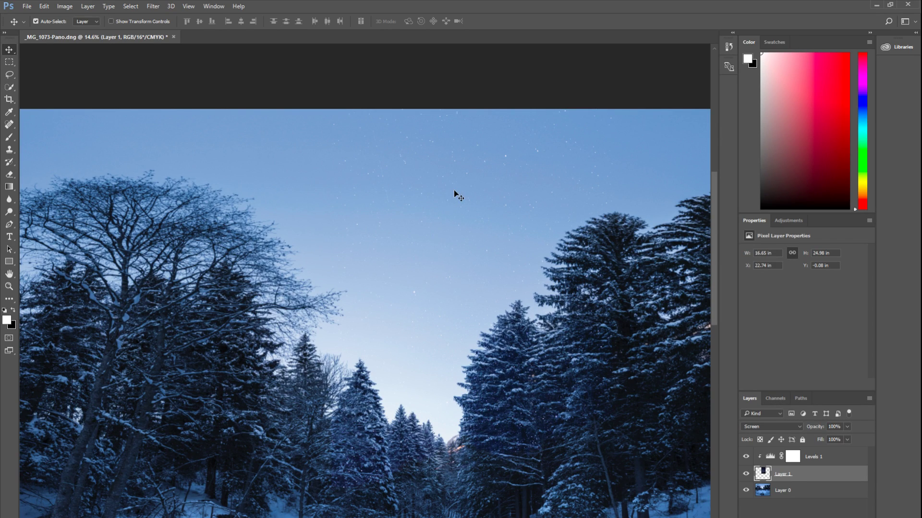
- Move the starry sky layer into the panorama's upper-left corner, at X 0 in and Y 0 in
scroll(453, 190, "down", 2)
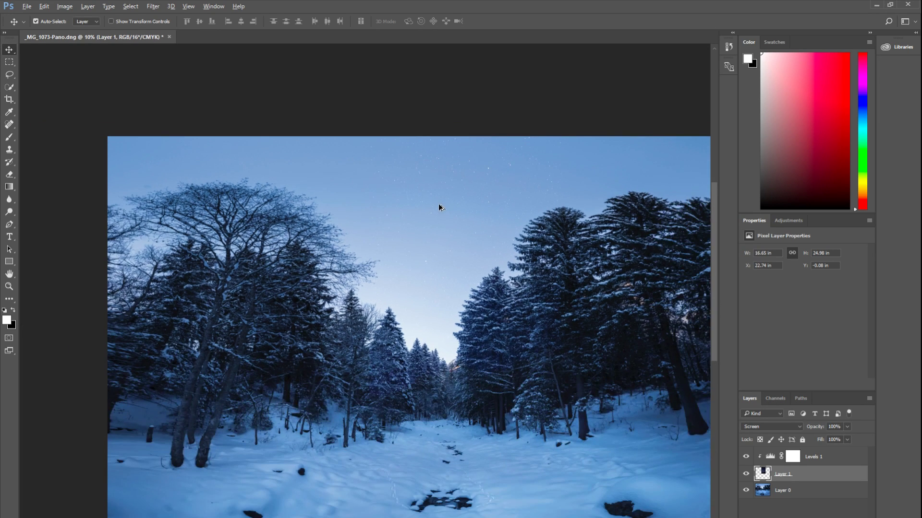
scroll(440, 206, "down", 1)
left_click_drag(372, 146, 188, 147)
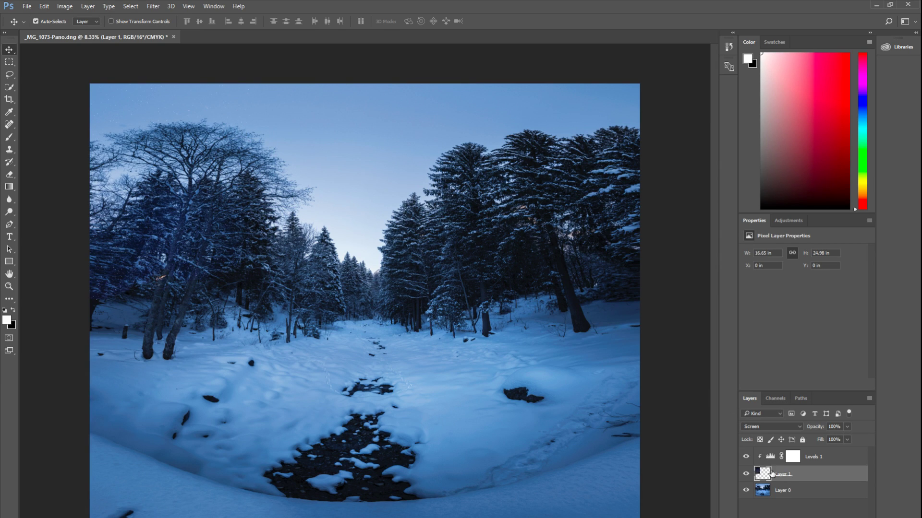
- Duplicate the starry sky layer and line up copies across the panorama's top at about X 16.65, 33.31 and 49.02 in
key("ctrl+j")
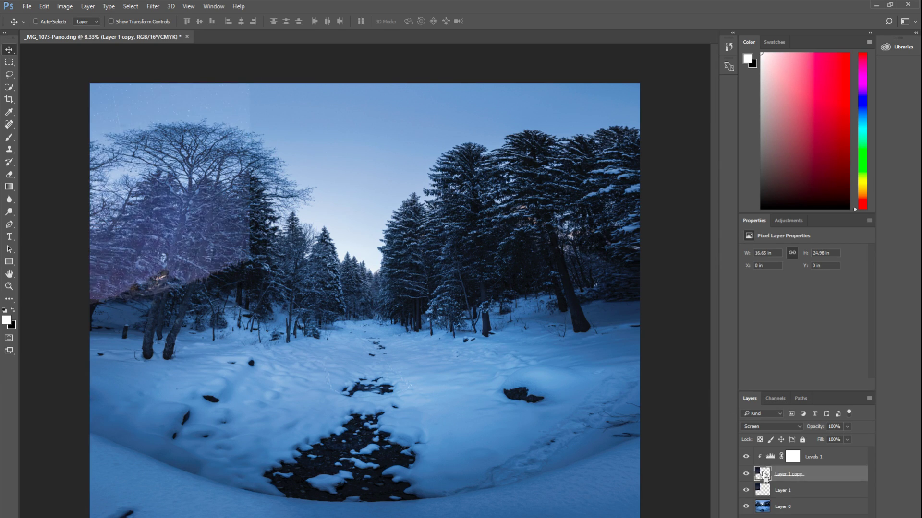
left_click_drag(206, 194, 369, 200)
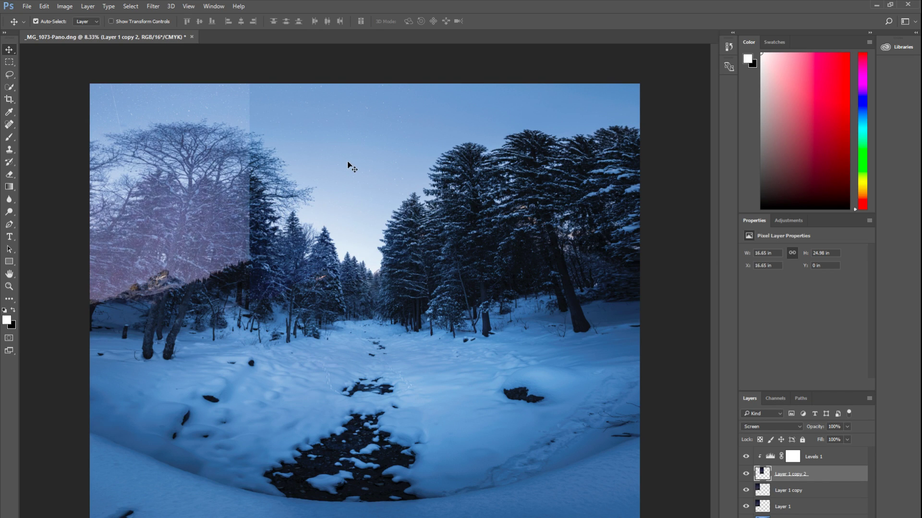
key("ctrl+alt+shift+t")
left_click_drag(349, 178, 506, 169)
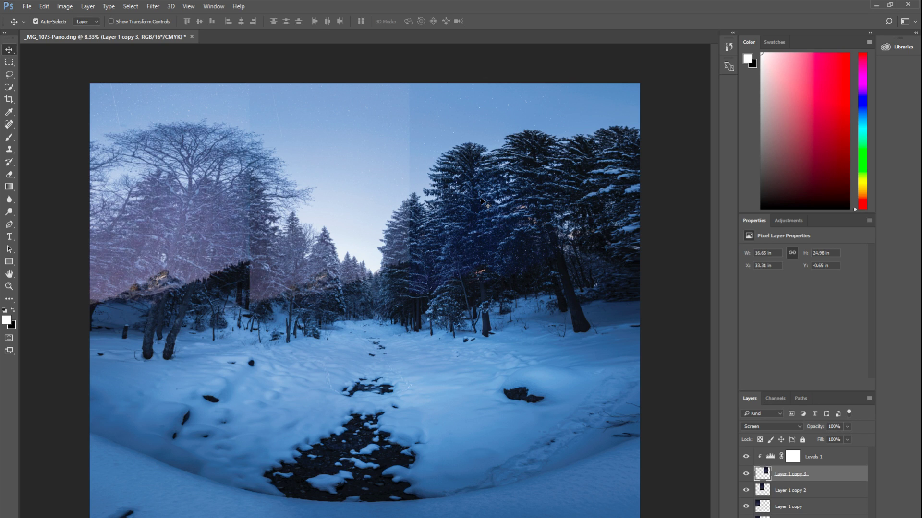
left_click_drag(278, 219, 668, 224)
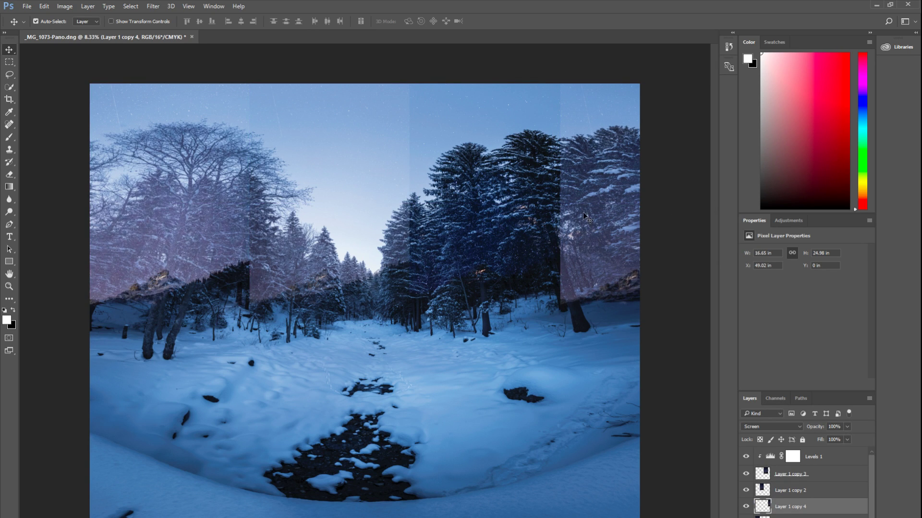
- Delete Layer 1, the redundant original star layer lying beneath its copy in the panorama's upper-left corner
scroll(526, 93, "up", 4)
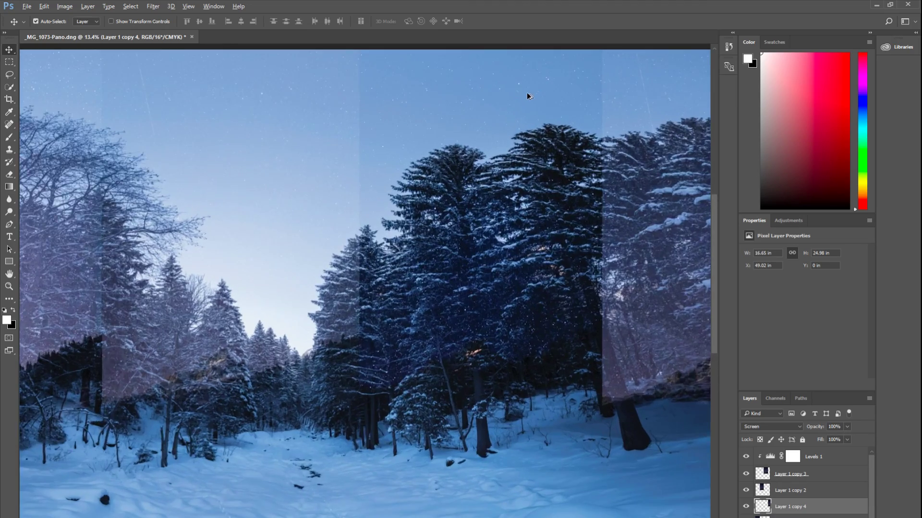
scroll(456, 153, "down", 5)
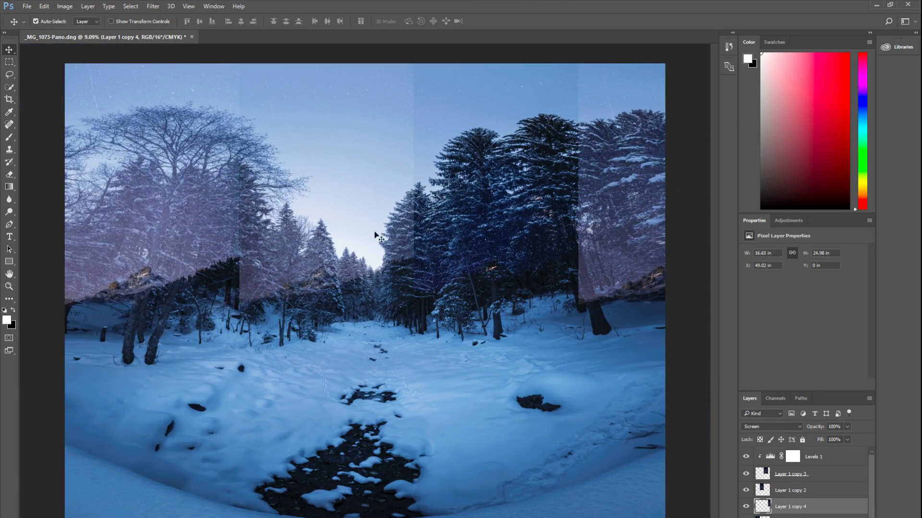
left_click_drag(480, 255, 390, 503)
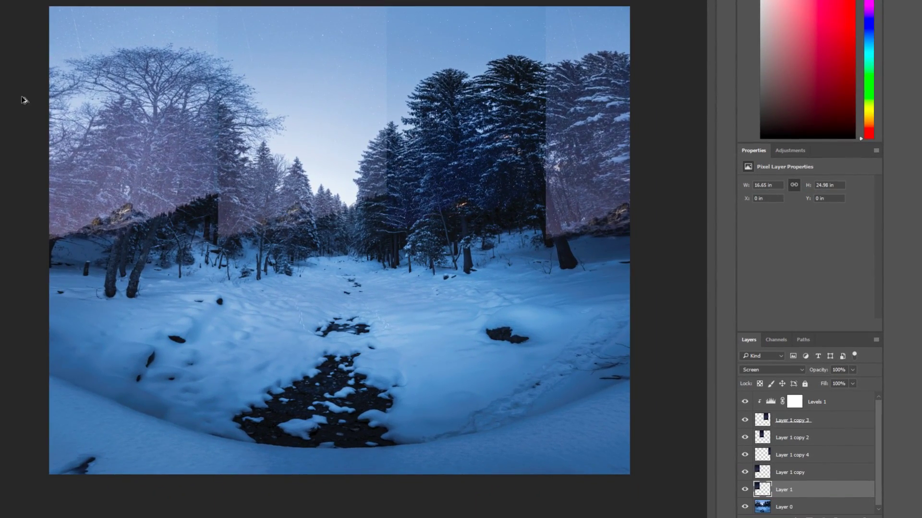
scroll(192, 175, "up", 8)
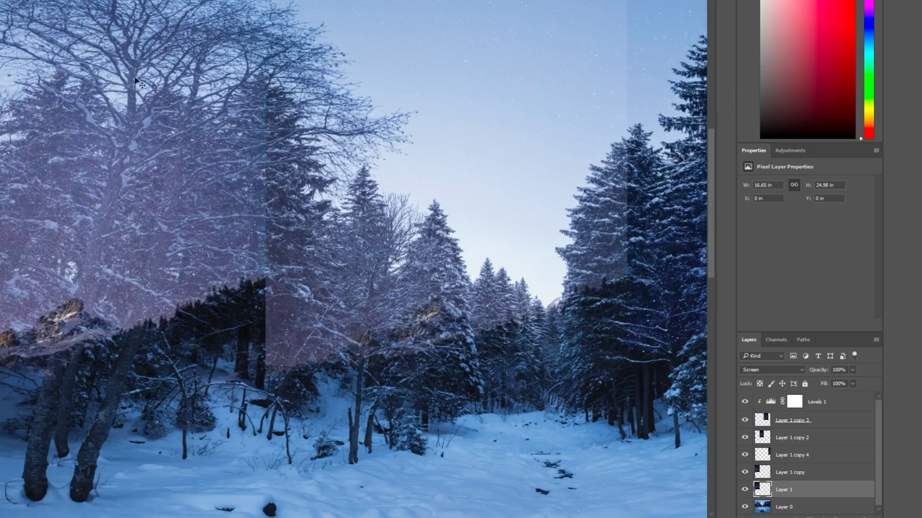
scroll(135, 78, "up", 3)
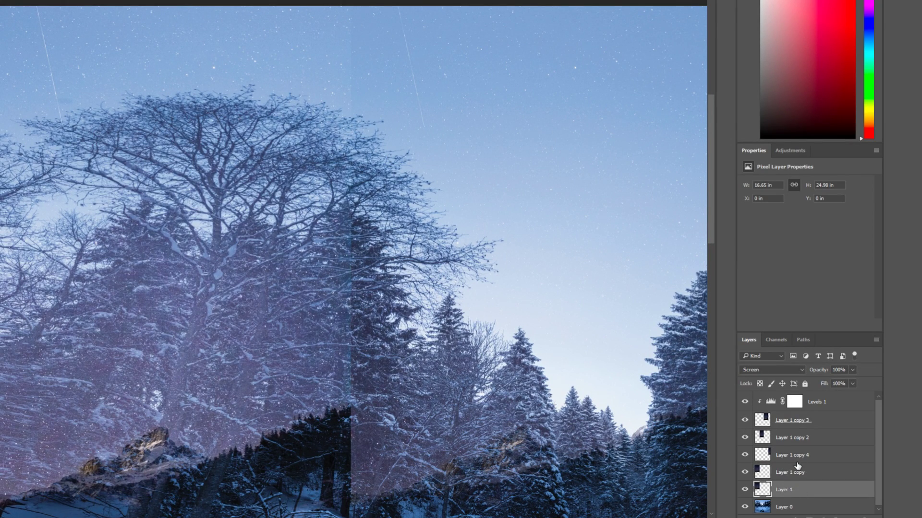
key("Delete")
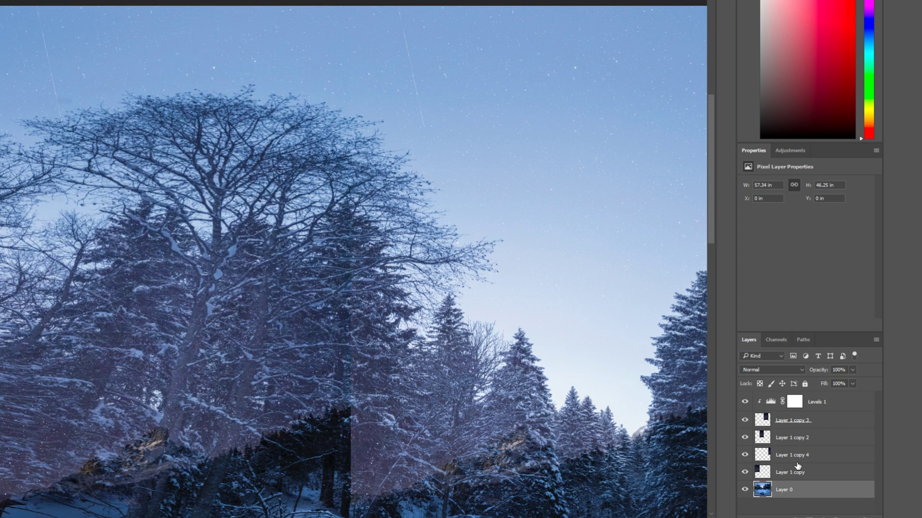
- Convert the four remaining starry sky layers into one smart object and set its blend mode to Screen
left_click(774, 472)
scroll(435, 177, "down", 3)
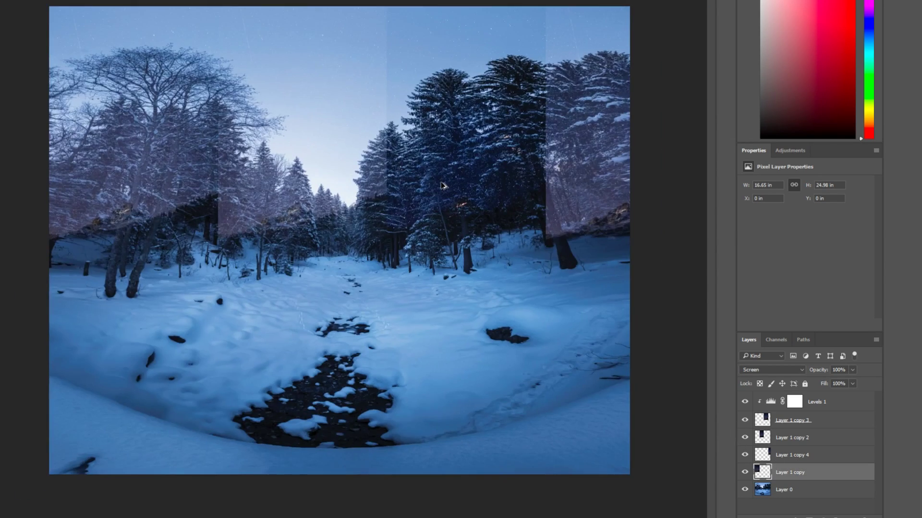
scroll(441, 185, "down", 2)
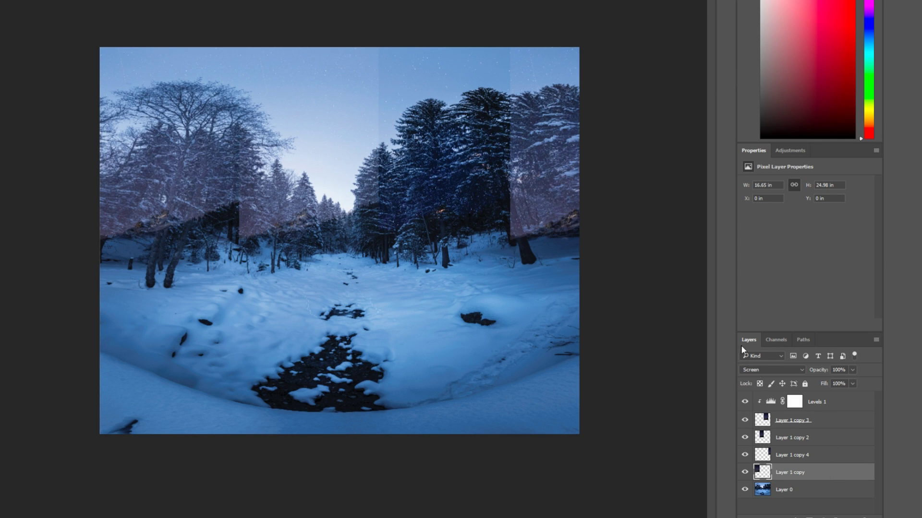
left_click(834, 423, "shift")
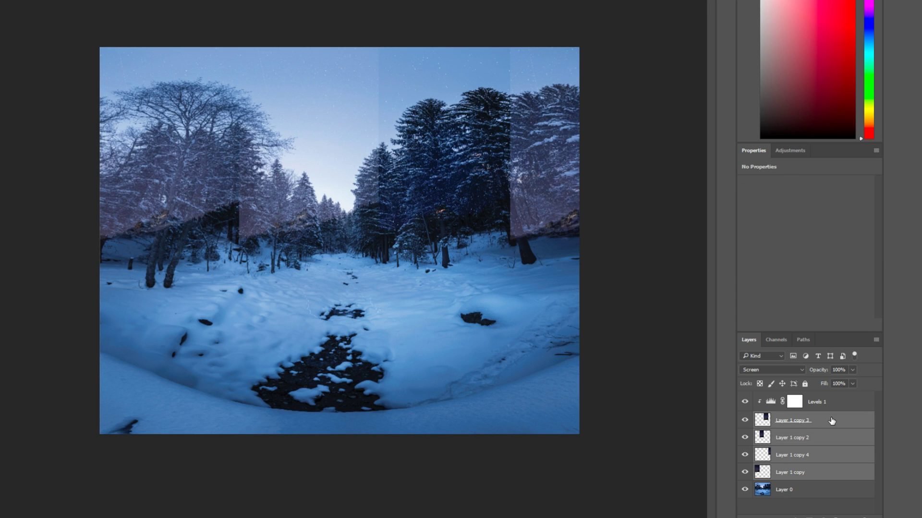
right_click(832, 421)
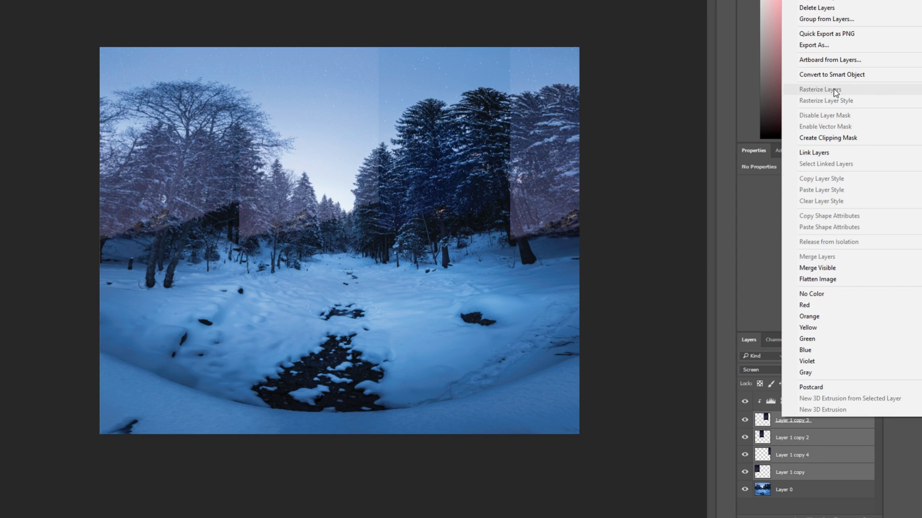
left_click(835, 75)
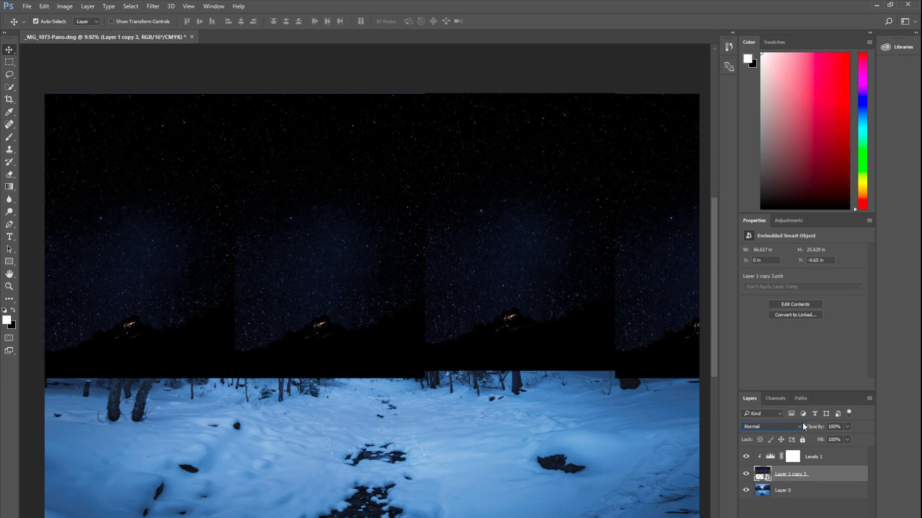
left_click(784, 428)
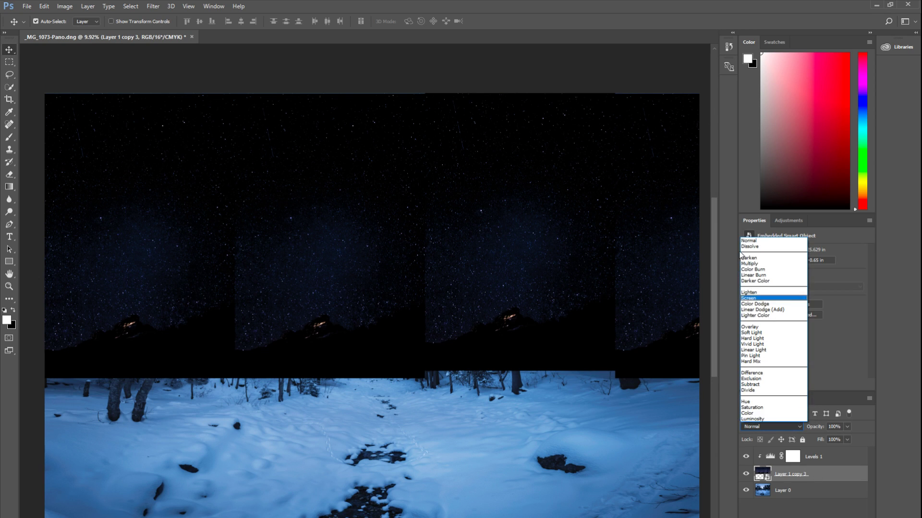
left_click(772, 299)
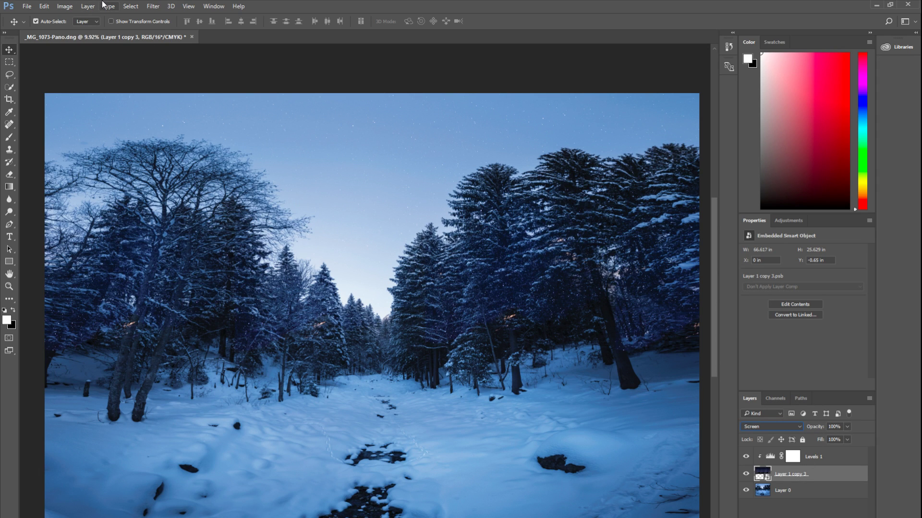
- Add an Exposure adjustment layer clipped to the starry sky smart object and set its exposure to +1.61
left_click(87, 6)
left_click(87, 6)
left_click(88, 6)
mouse_move(139, 130)
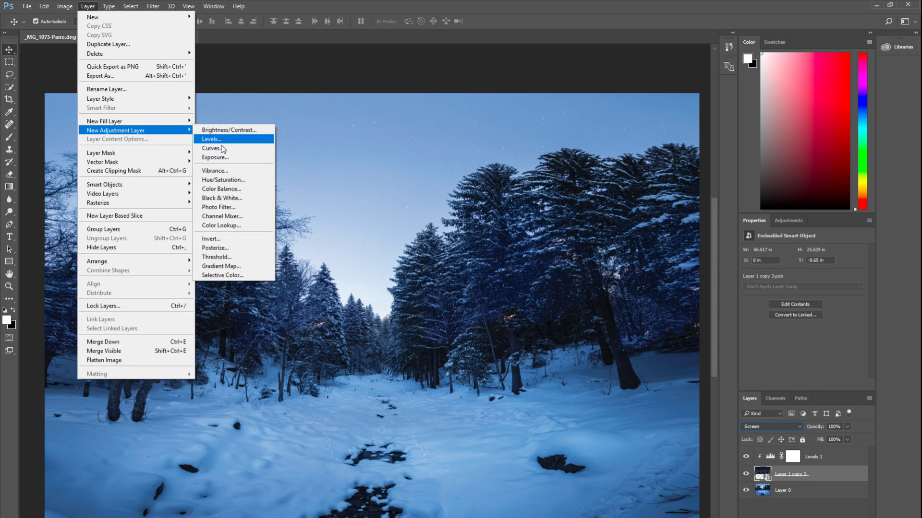
left_click(229, 157)
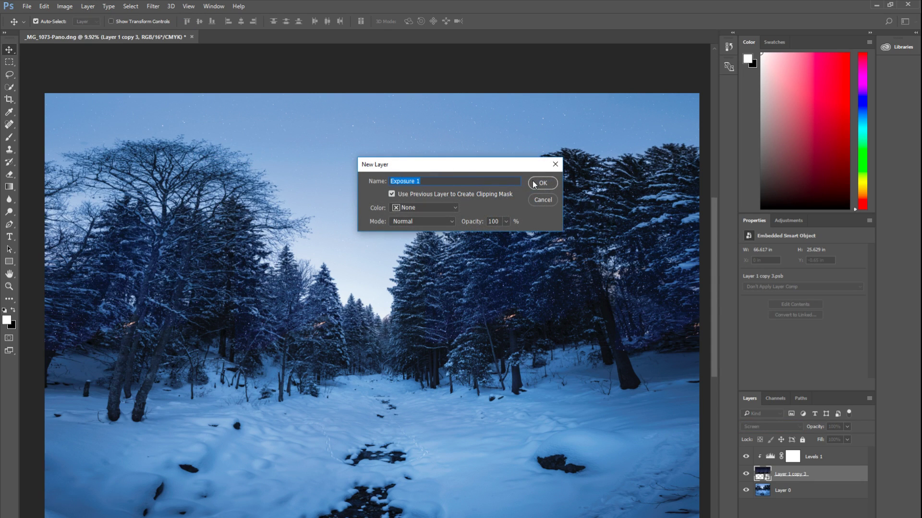
left_click(534, 185)
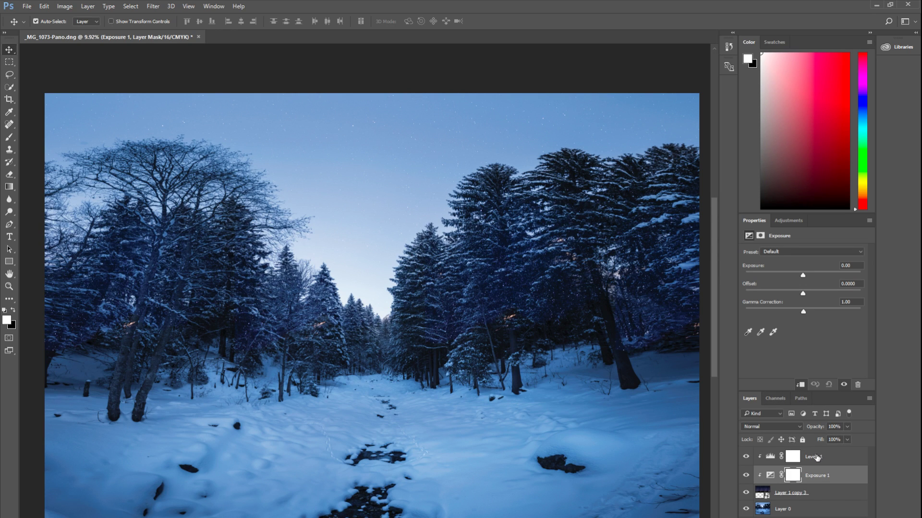
left_click_drag(803, 275, 819, 273)
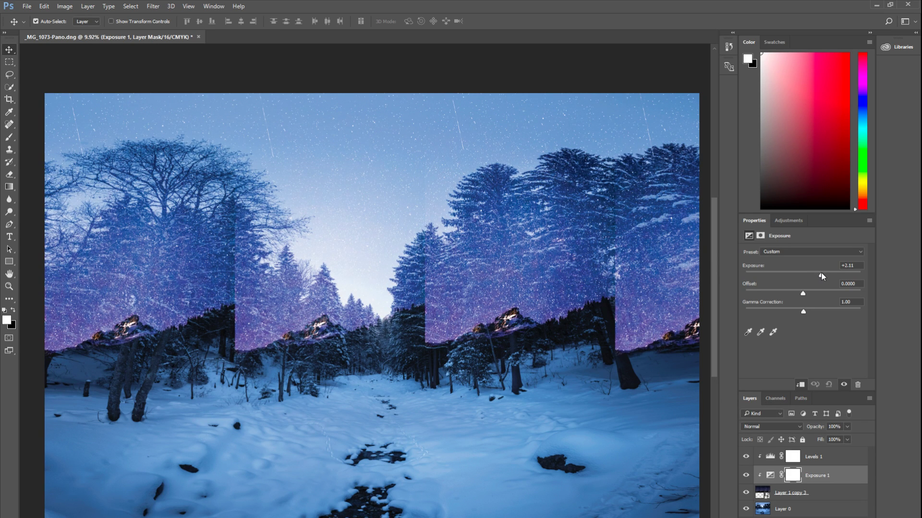
left_click_drag(821, 272, 819, 273)
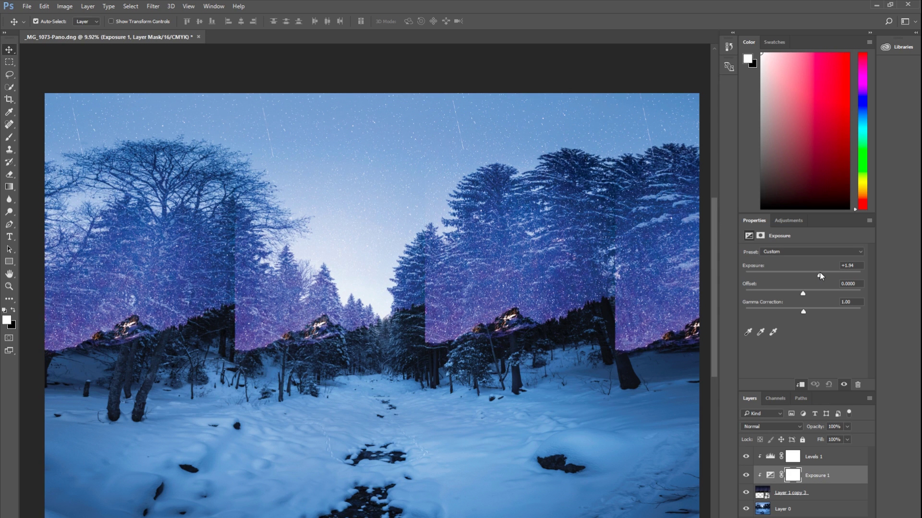
left_click_drag(819, 272, 817, 271)
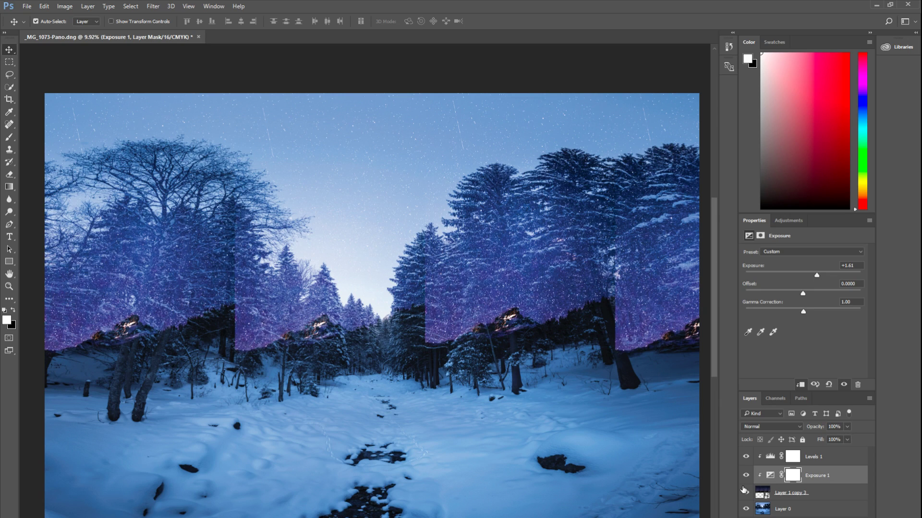
- Examine the brightened stars up close across the panorama's sky and over the treetops
left_click(796, 497)
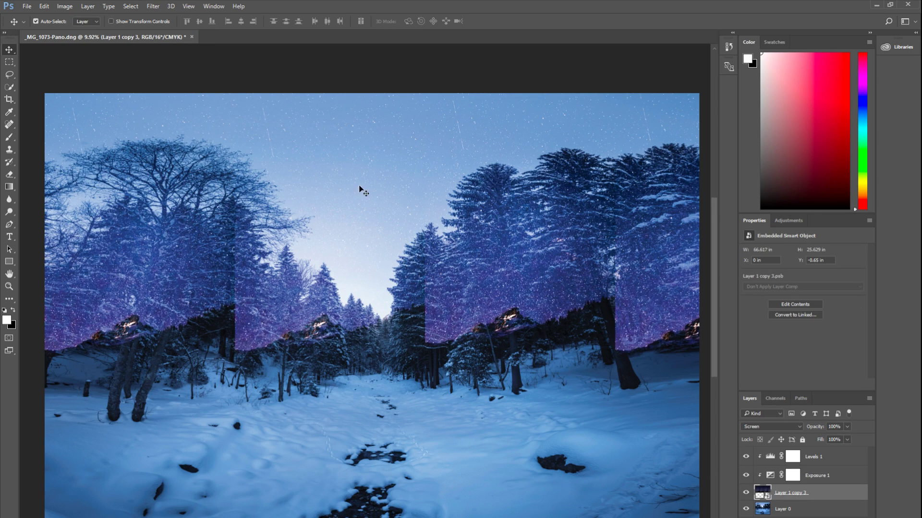
scroll(373, 169, "up", 4)
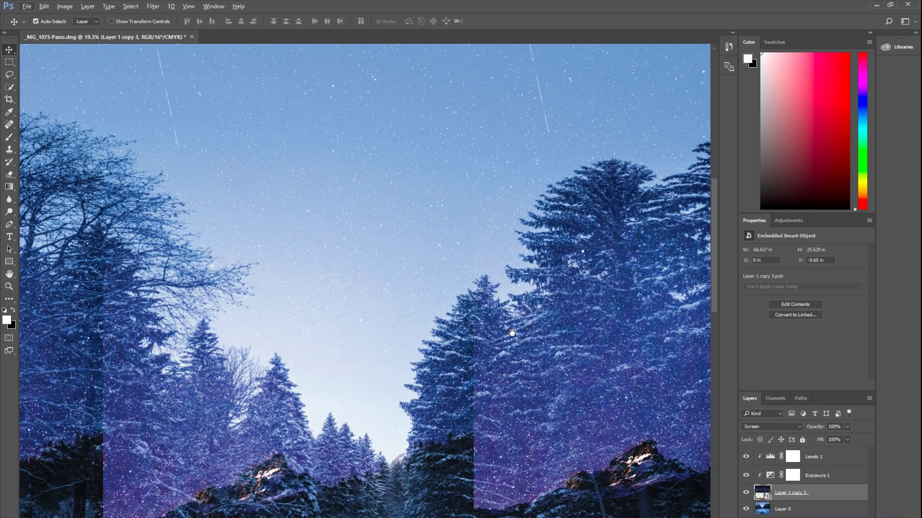
left_click_drag(509, 331, 345, 211)
left_click_drag(533, 135, 508, 328)
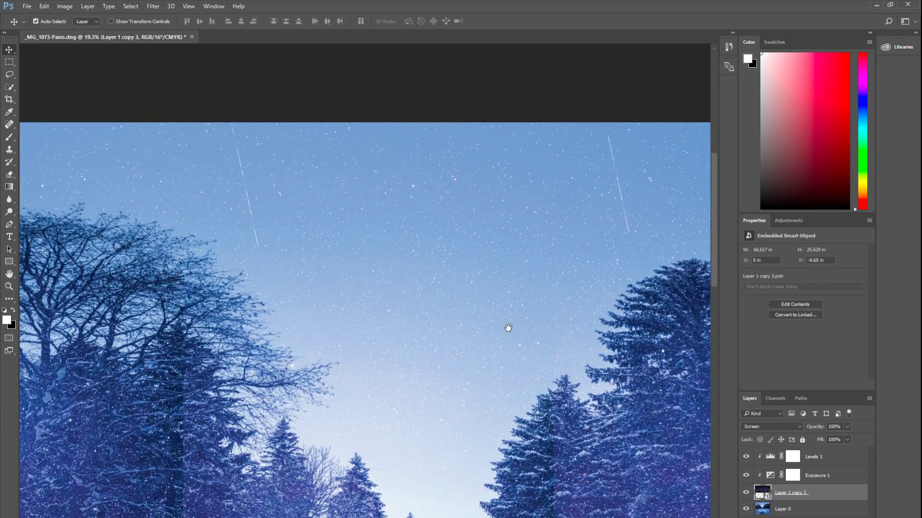
left_click_drag(434, 315, 213, 310)
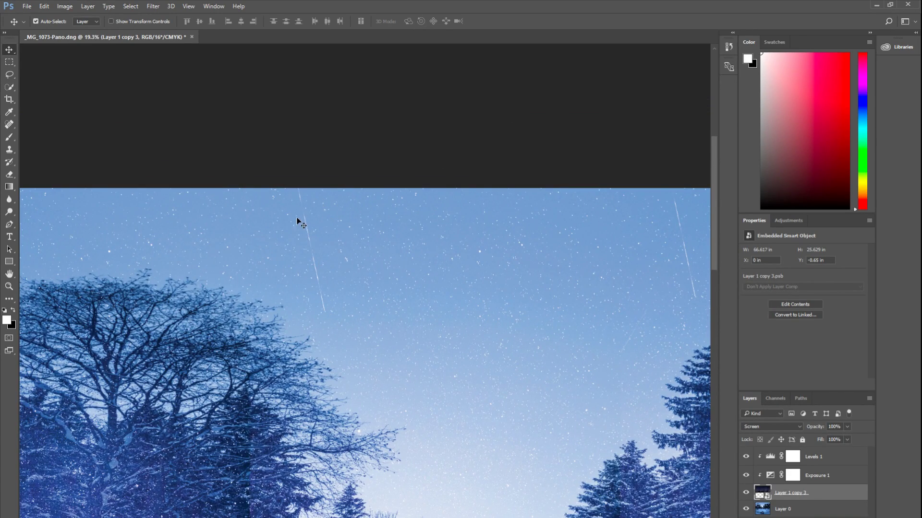
left_click_drag(394, 266, 360, 272)
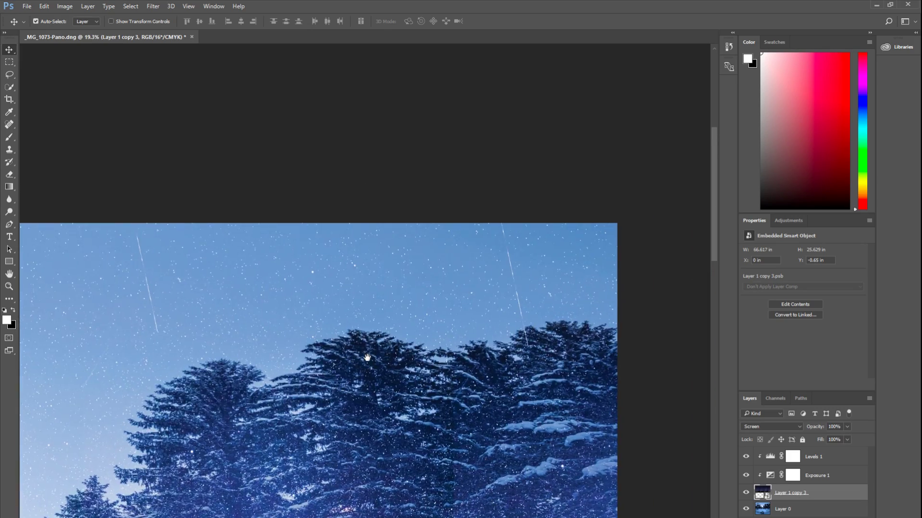
left_click_drag(367, 357, 418, 185)
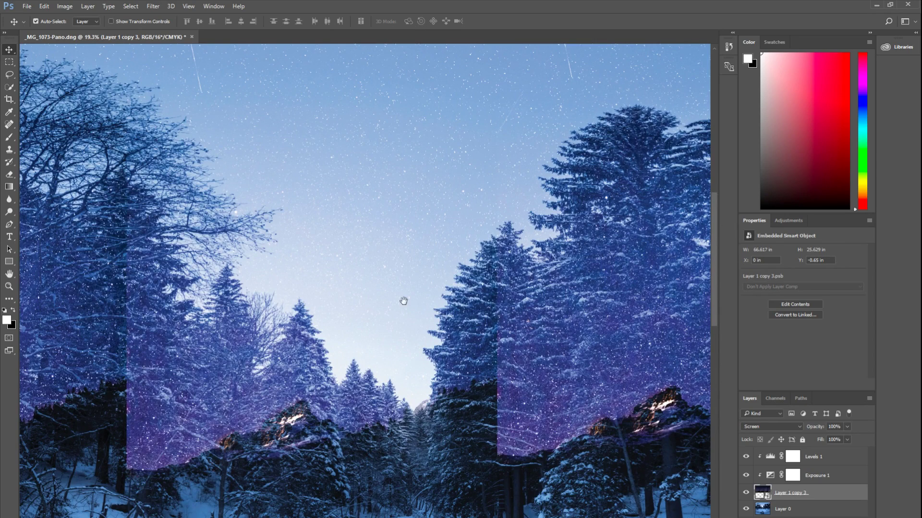
- Add a white layer mask to the starry sky smart object, Layer 1 copy 3
left_click(839, 480)
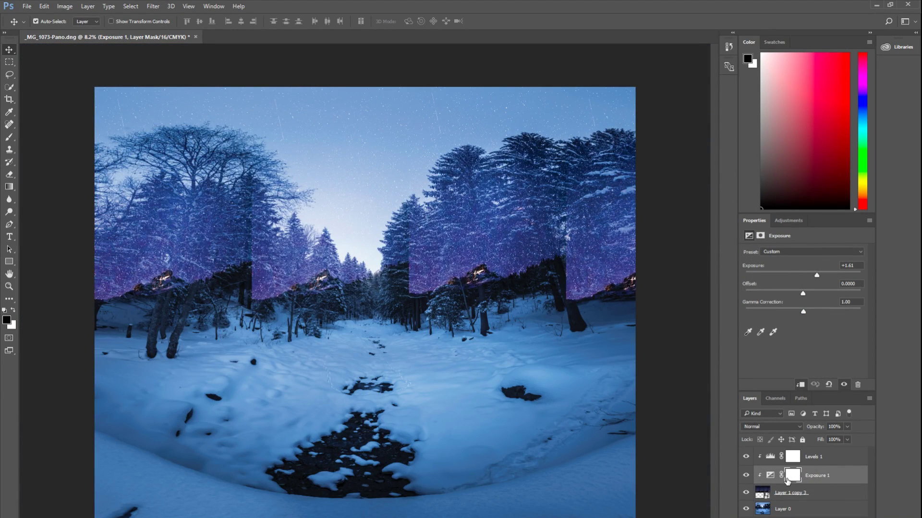
left_click(815, 500)
left_click(798, 517)
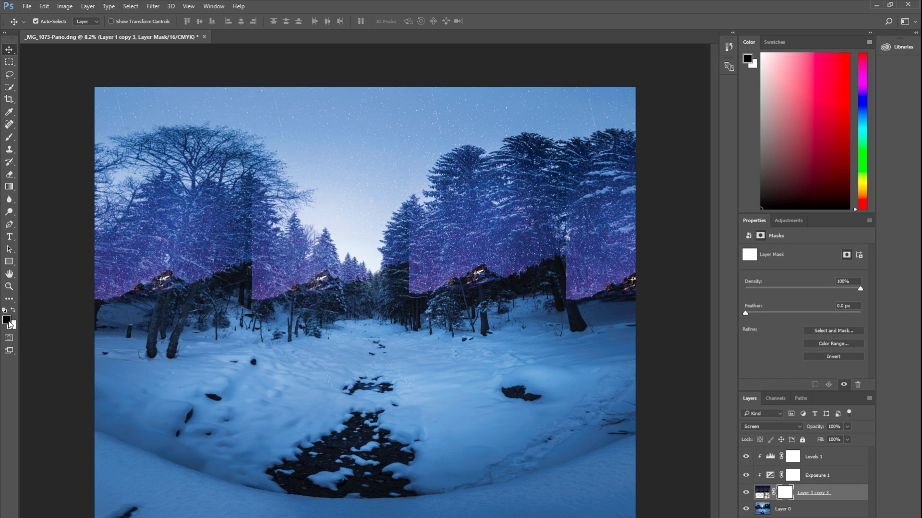
- Mask the starry overlay off the trees on both sides with a soft black 3228 px brush at 100% opacity
left_click(9, 138)
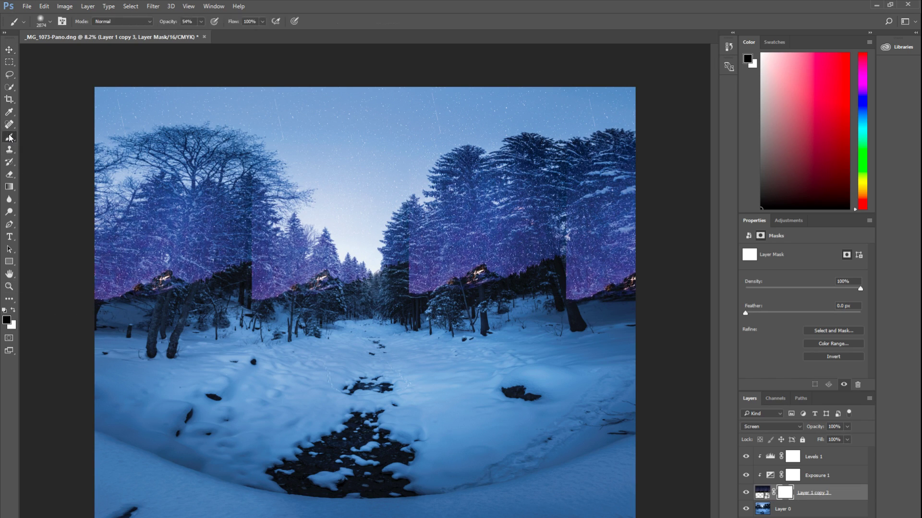
left_click(50, 22)
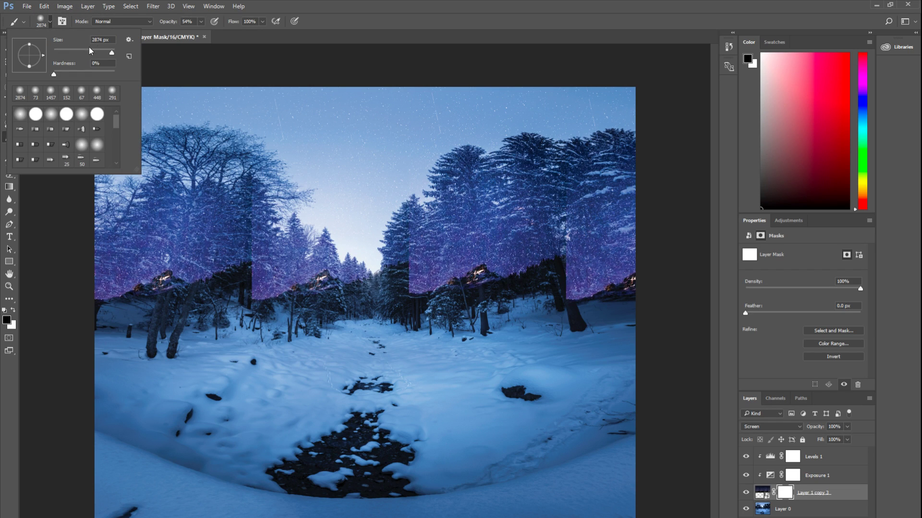
left_click_drag(113, 54, 113, 54)
left_click(200, 21)
left_click(201, 21)
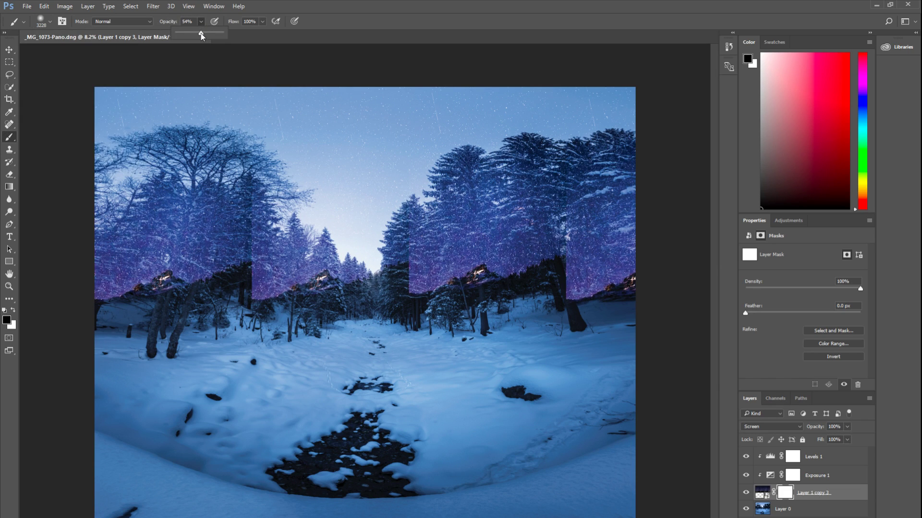
left_click_drag(201, 32, 278, 28)
mouse_move(233, 240)
left_mouse_down()
mouse_move(236, 277)
mouse_move(207, 266)
mouse_move(185, 278)
mouse_move(248, 268)
mouse_move(293, 310)
mouse_move(144, 250)
mouse_move(130, 216)
mouse_move(110, 269)
left_mouse_up()
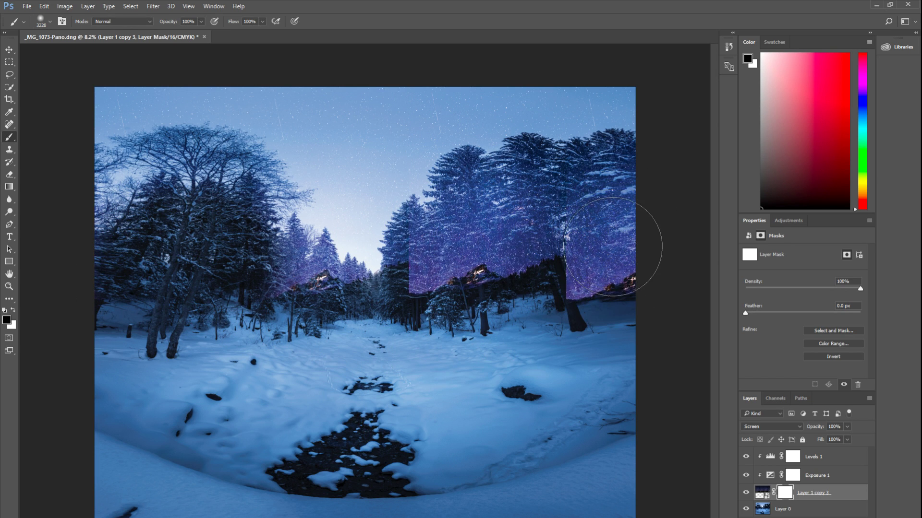
mouse_move(615, 246)
left_mouse_down()
mouse_move(620, 185)
mouse_move(584, 193)
left_mouse_up()
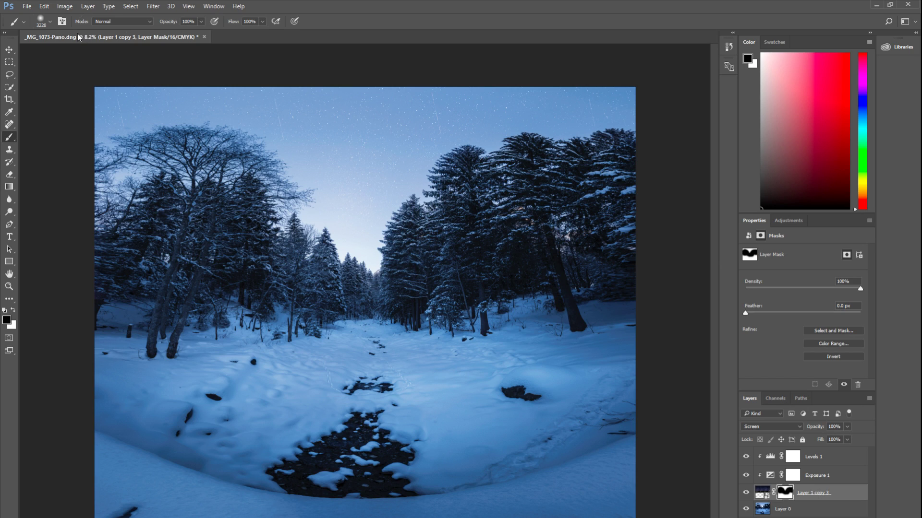
- Soften the stars in the sky near the treetops by painting the mask with a black 5000 px brush at 28% opacity
left_click(52, 21)
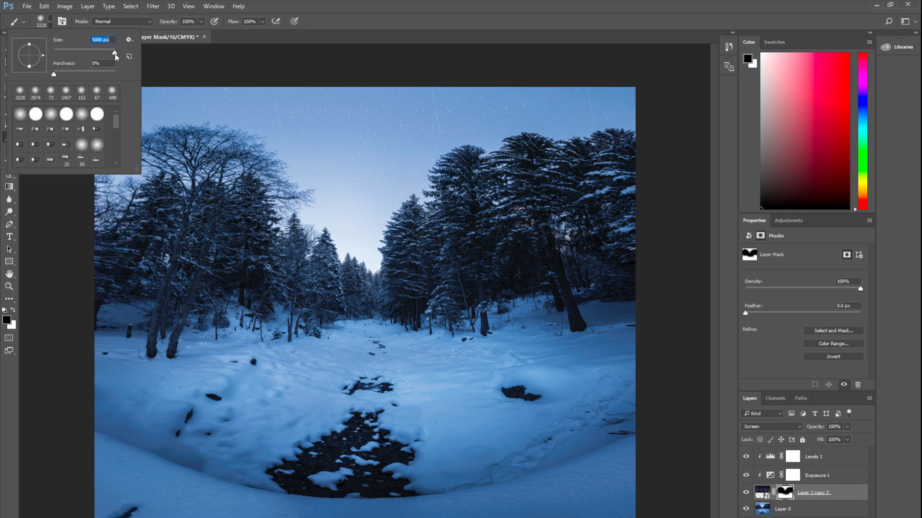
mouse_move(202, 25)
left_mouse_down()
mouse_move(202, 37)
mouse_move(176, 41)
left_mouse_up()
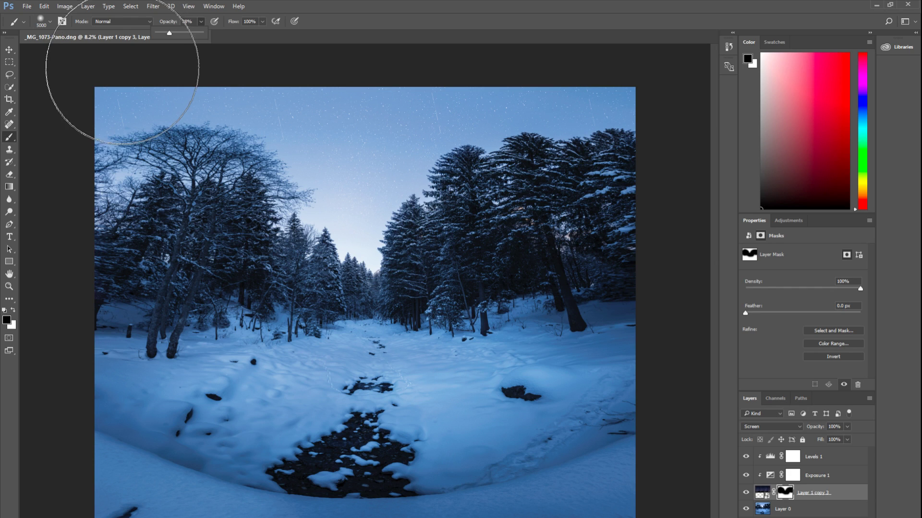
left_click(84, 100)
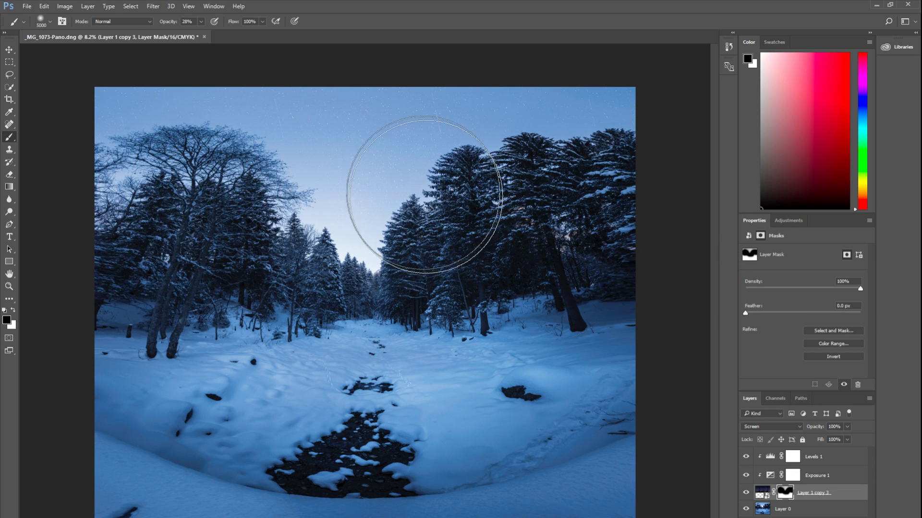
- Set the clipped Levels 1 layer's black input to 101 and white input to 175 to thin out the faint stars
scroll(382, 168, "up", 1)
scroll(379, 168, "up", 3)
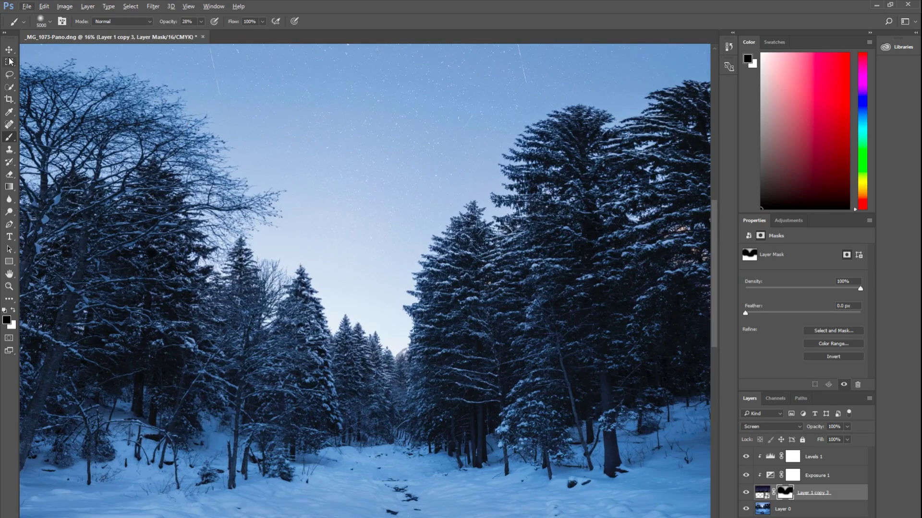
left_click(8, 50)
scroll(384, 194, "up", 7)
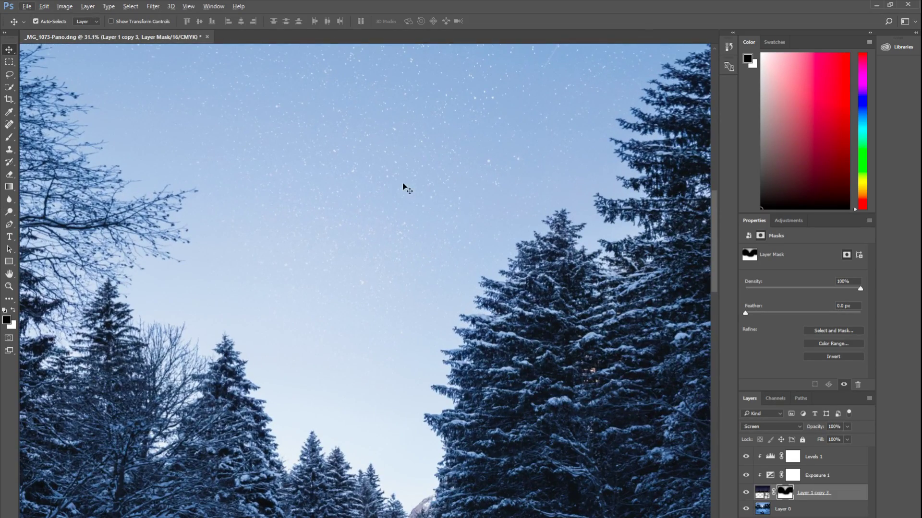
left_click_drag(406, 156, 391, 235)
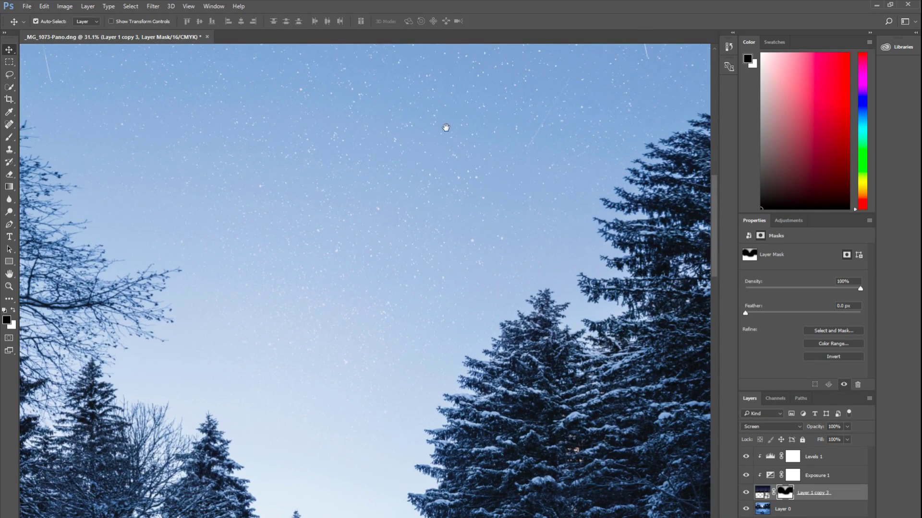
scroll(442, 263, "up", 8)
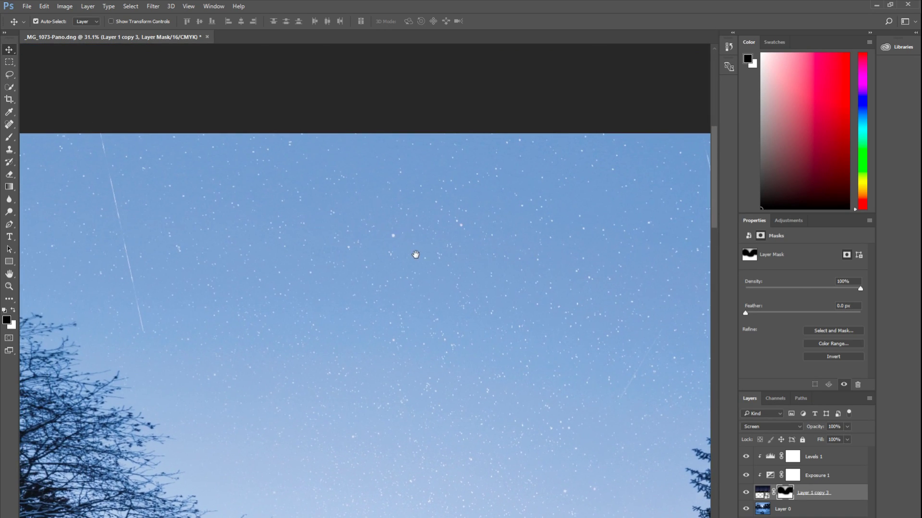
left_click(810, 479)
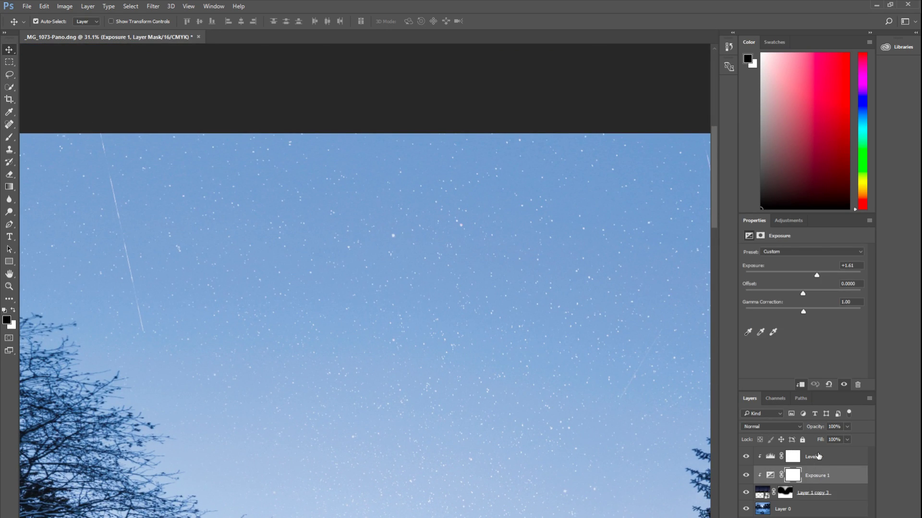
left_click(818, 457)
left_click_drag(820, 319, 828, 320)
left_click_drag(771, 318, 798, 318)
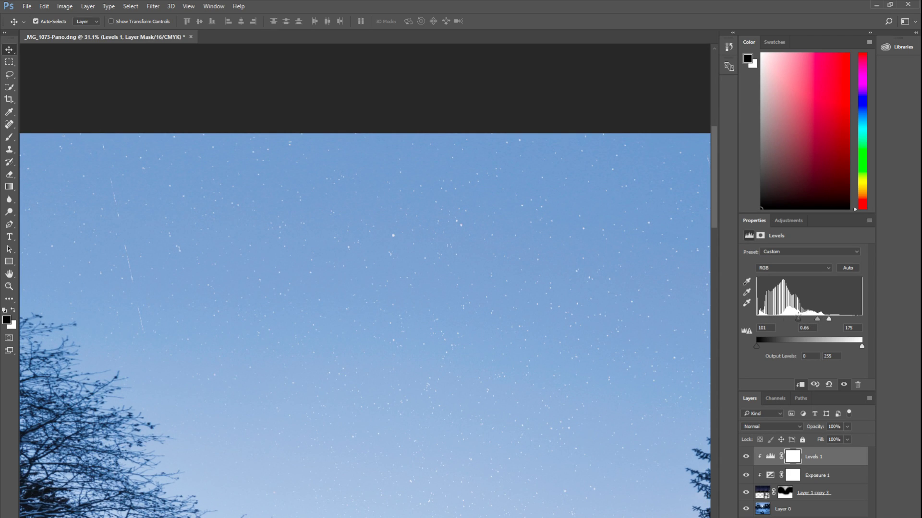
- Set the clipped Exposure 1 layer's exposure to +0.83, judging it on the whole panorama
left_click(814, 476)
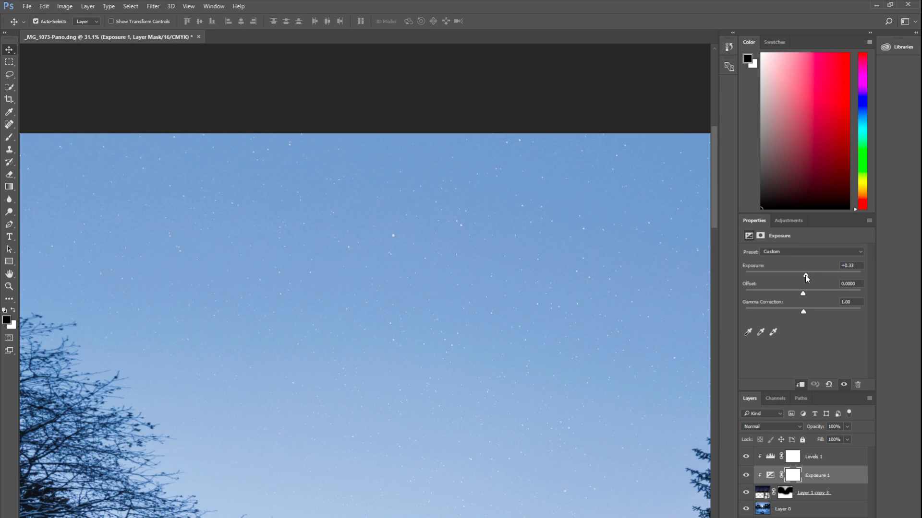
left_click_drag(807, 275, 804, 278)
scroll(541, 309, "down", 18)
scroll(538, 315, "up", 3)
key("alt")
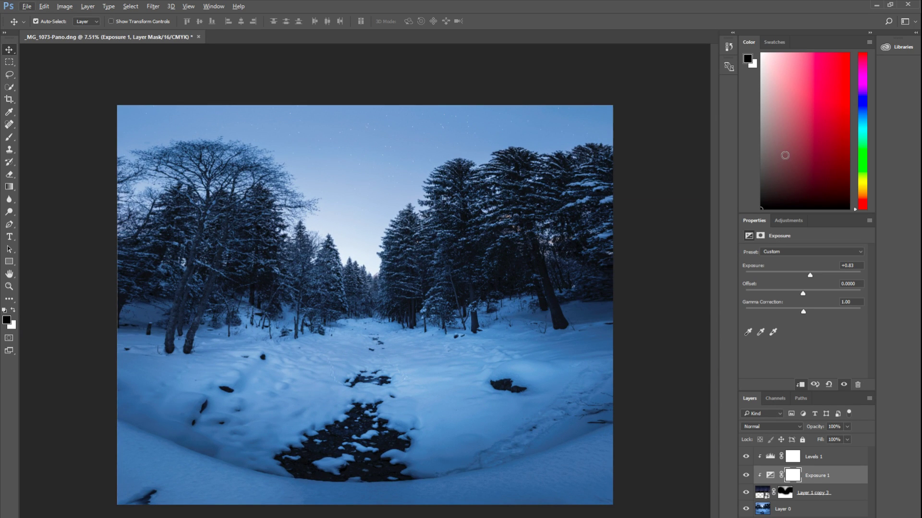
- Quit Photoshop and save the changes to the open documents, including _MG_0258.CR2
left_click(908, 4)
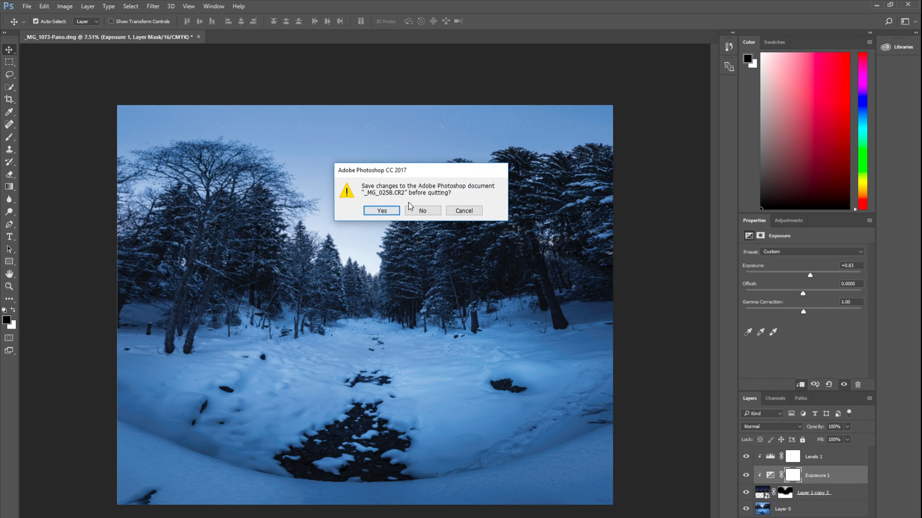
left_click(384, 211)
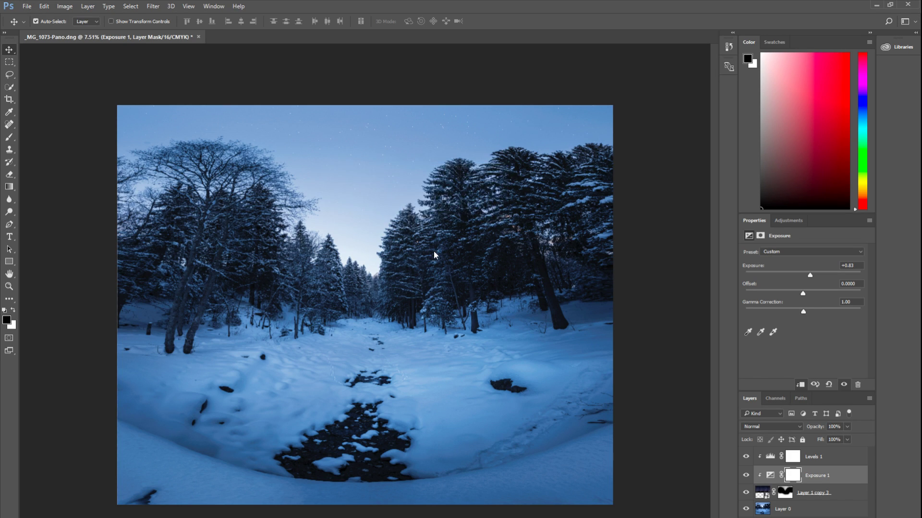
left_click(380, 214)
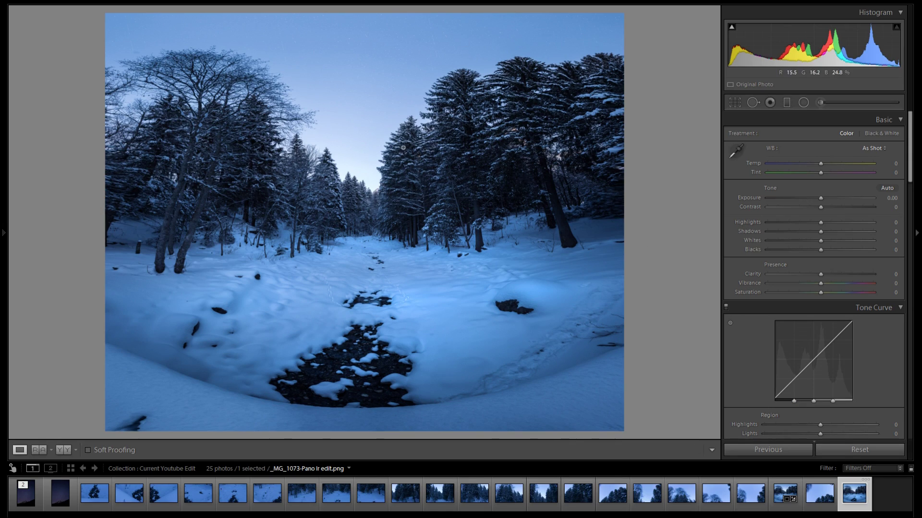
- In Lightroom, examine the stars in _MG_1073-Pano lr edit.png up close, and open _MG_1073-Pano.dng for comparison
left_click(392, 149)
left_click_drag(283, 177, 452, 239)
left_click_drag(366, 102, 361, 262)
left_click_drag(436, 57, 508, 235)
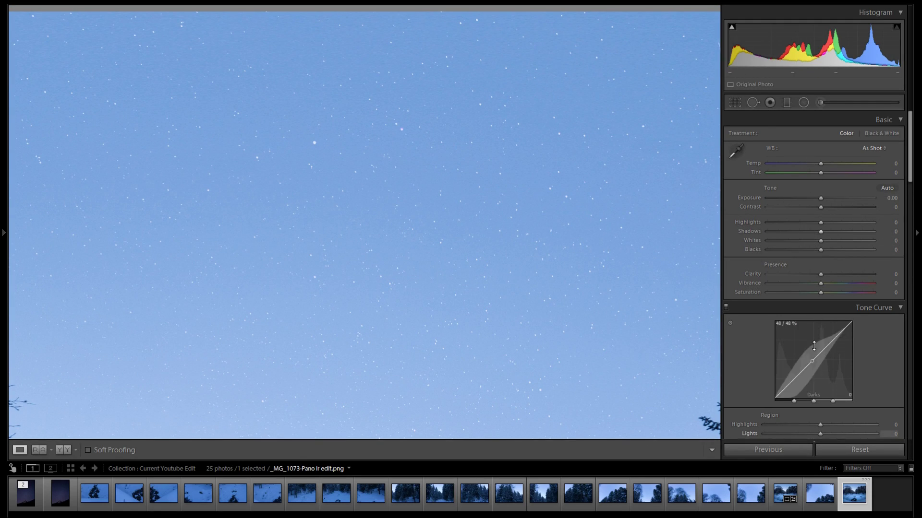
left_click(780, 490)
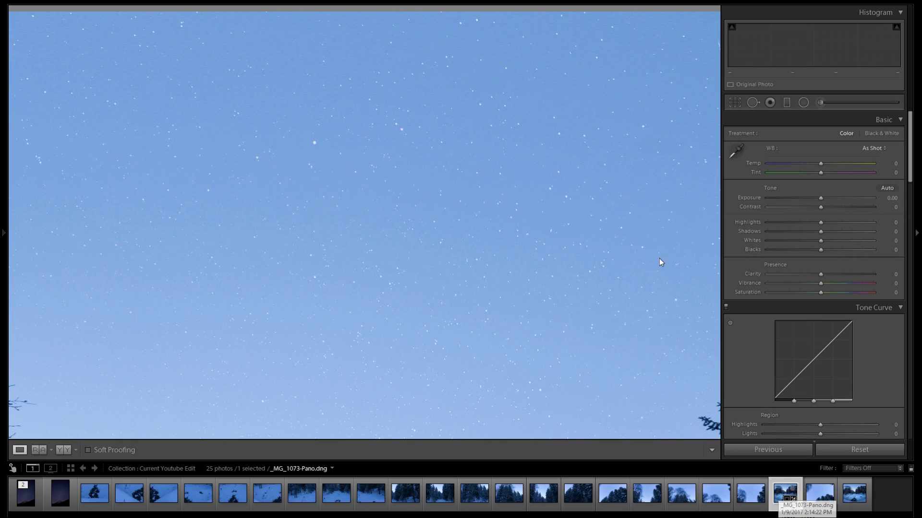
- Reopen _MG_1073-Pano lr edit.png and crop a strip of snowy foreground off the photo's lower edge
left_click(850, 494)
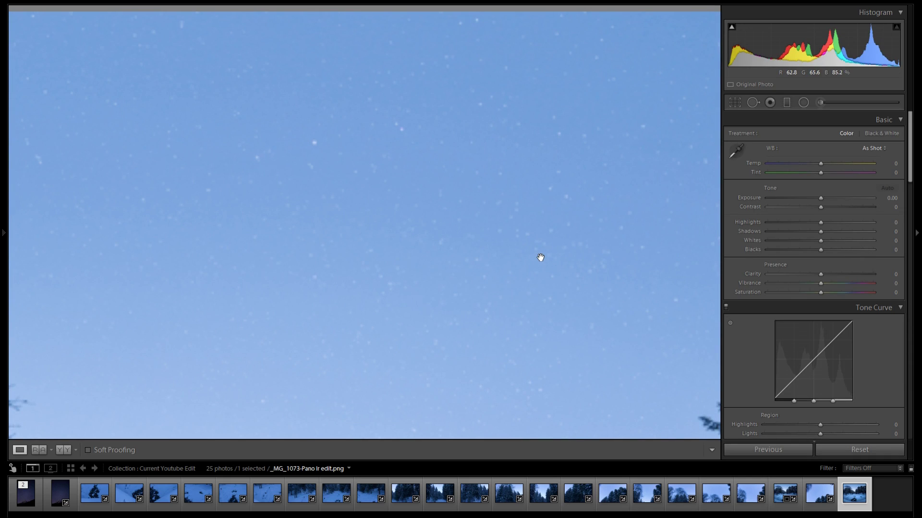
left_click(529, 200)
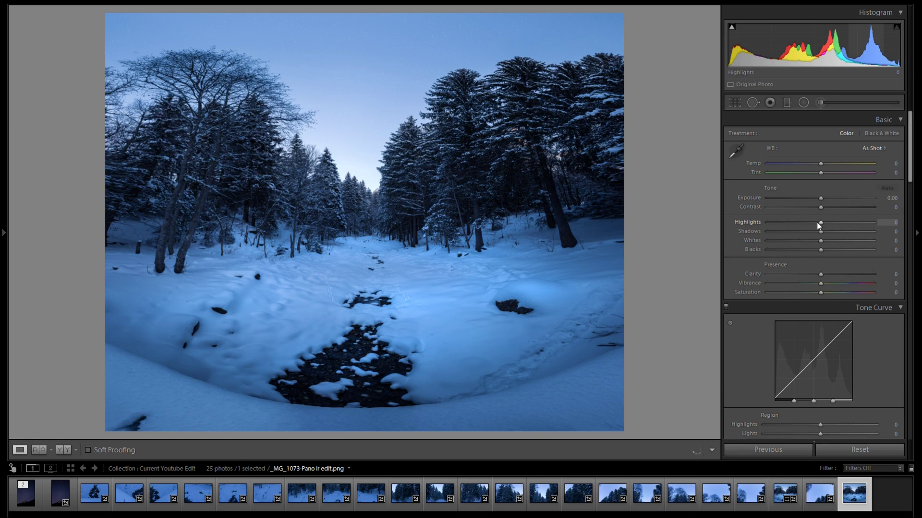
left_click(733, 101)
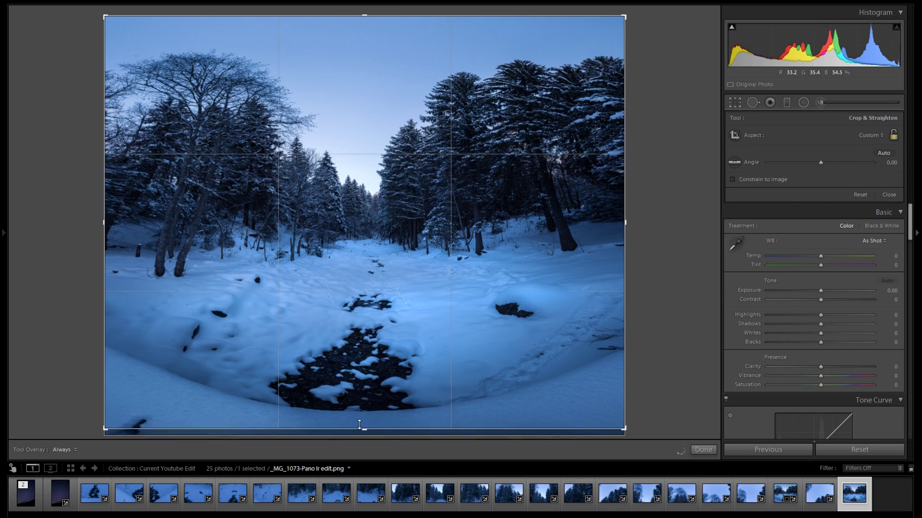
left_click_drag(350, 434, 350, 409)
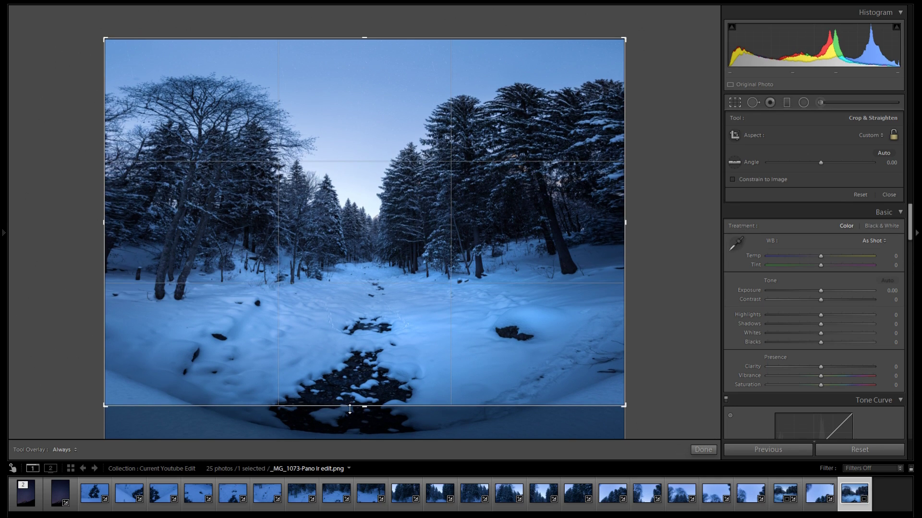
key("Return")
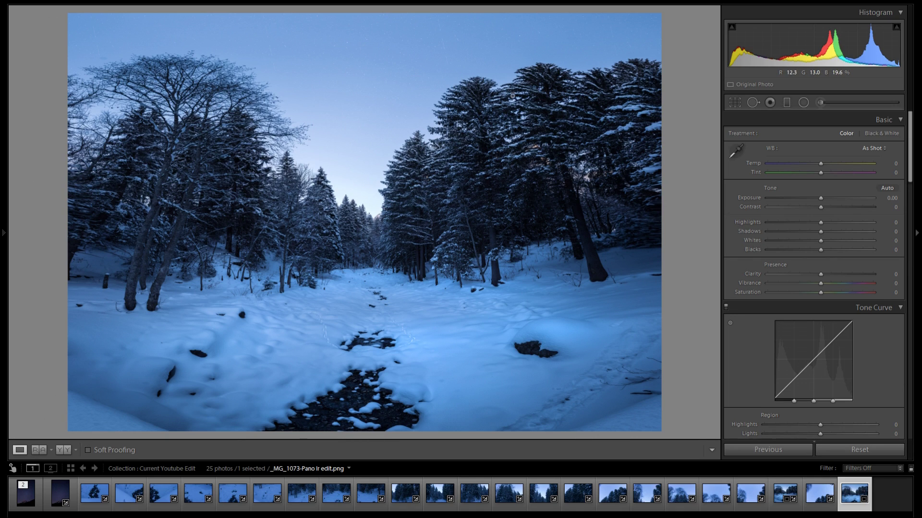
- Crop the foreground slightly tighter, cutting further into the open stream, and check the stars between the trees up close
left_click(730, 103)
left_click_drag(338, 407, 339, 392)
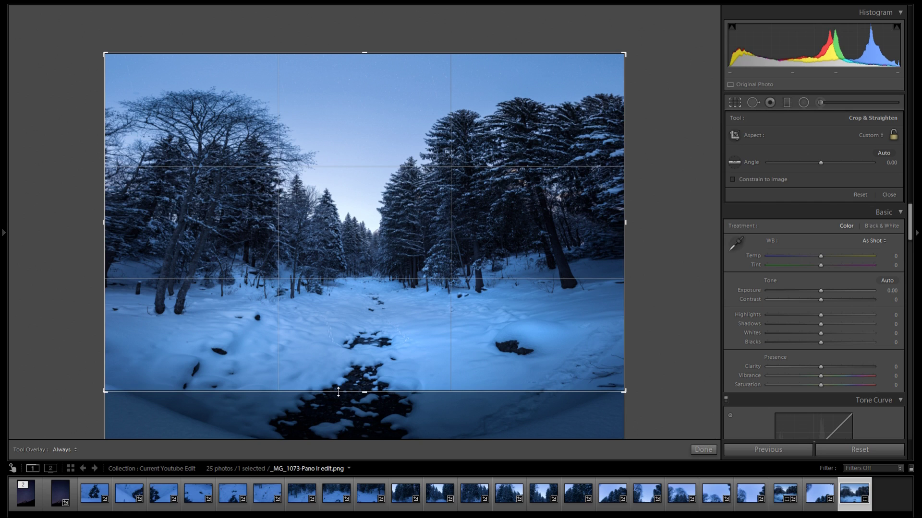
key("Return")
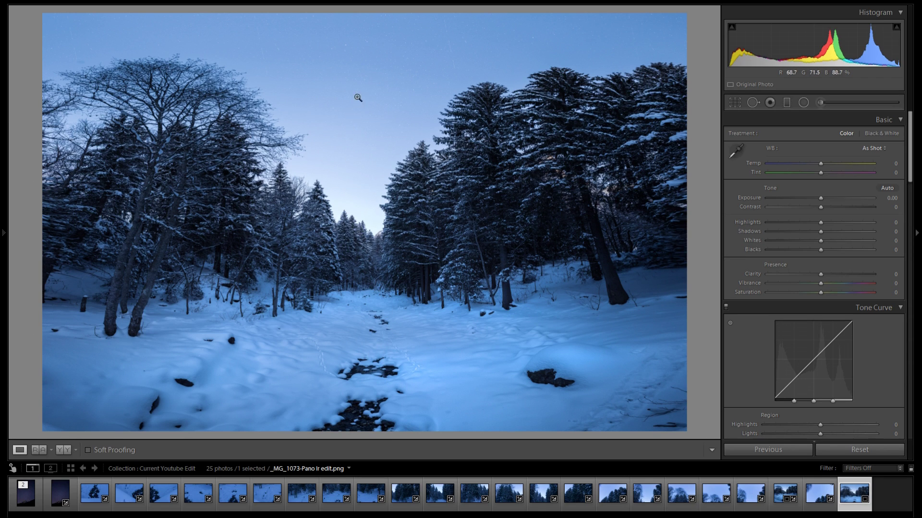
left_click(368, 67)
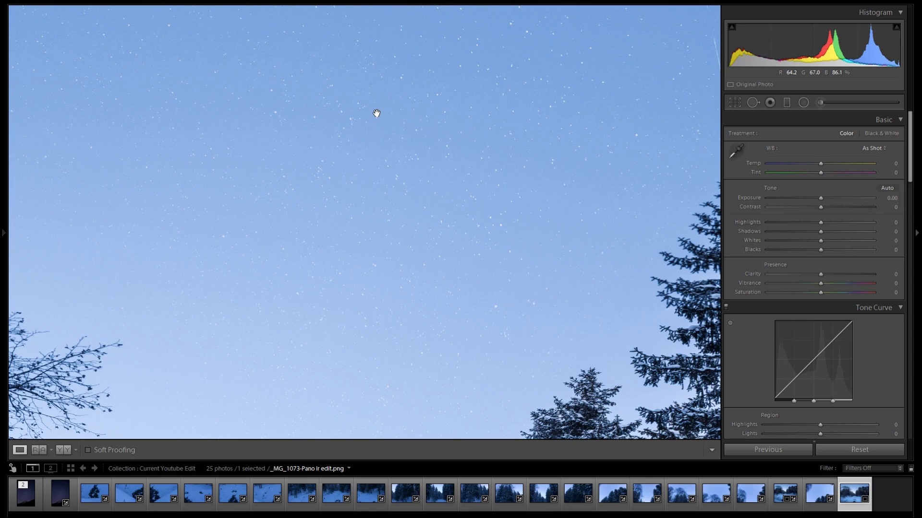
left_click_drag(372, 215, 483, 180)
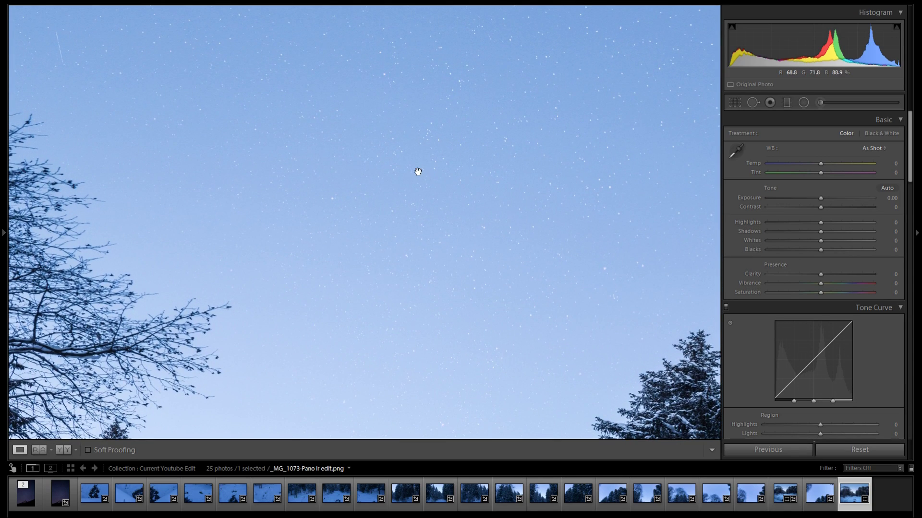
left_click(409, 154)
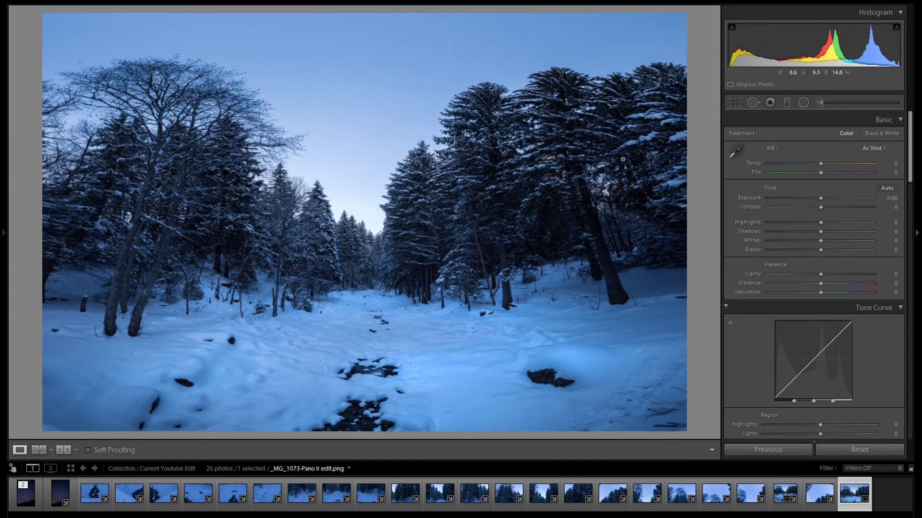
- Add a diagonal graduated filter over the photo's lower right corner, with clarity reset to 0 and exposure at −0.71
left_click(786, 102)
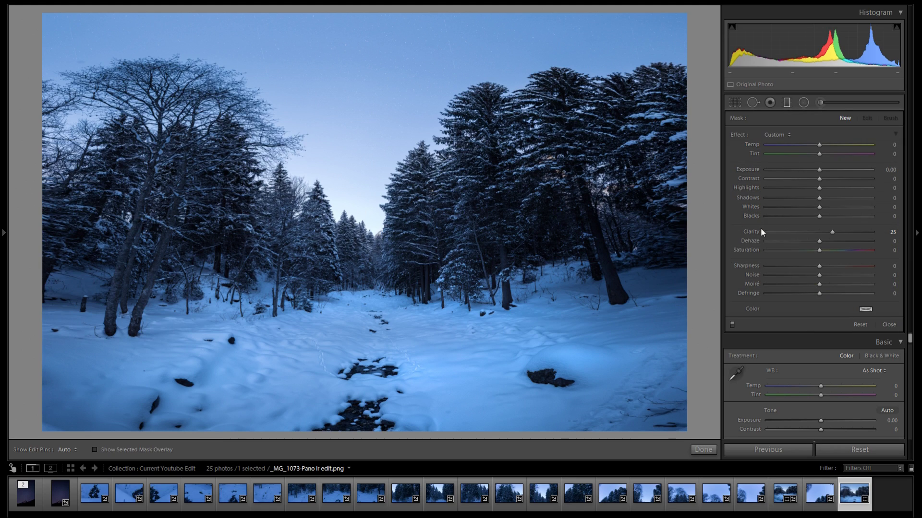
double_click(752, 231)
left_click_drag(584, 387, 516, 320)
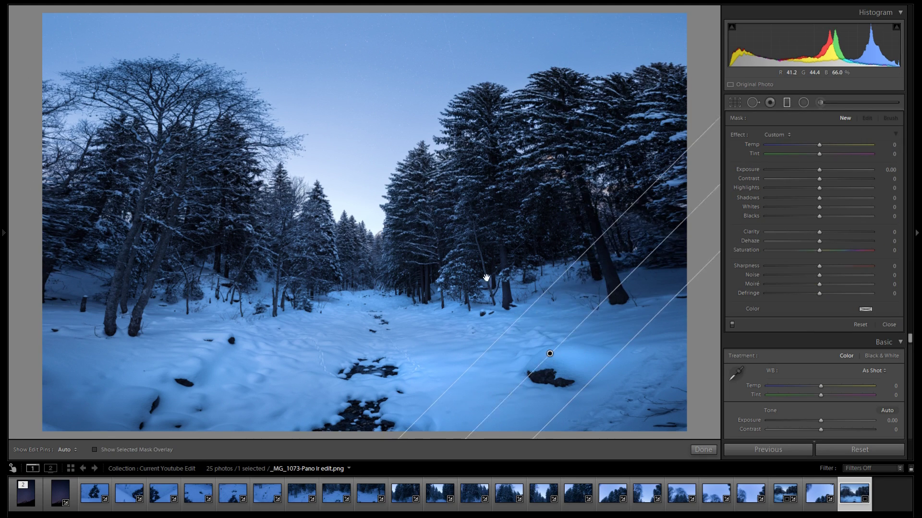
left_click(809, 170)
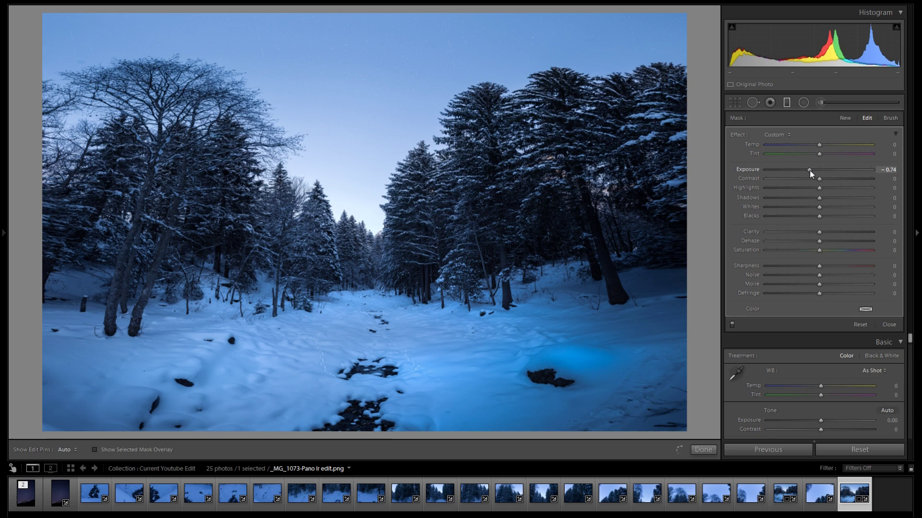
left_click_drag(809, 170, 810, 171)
left_click_drag(556, 366, 533, 344)
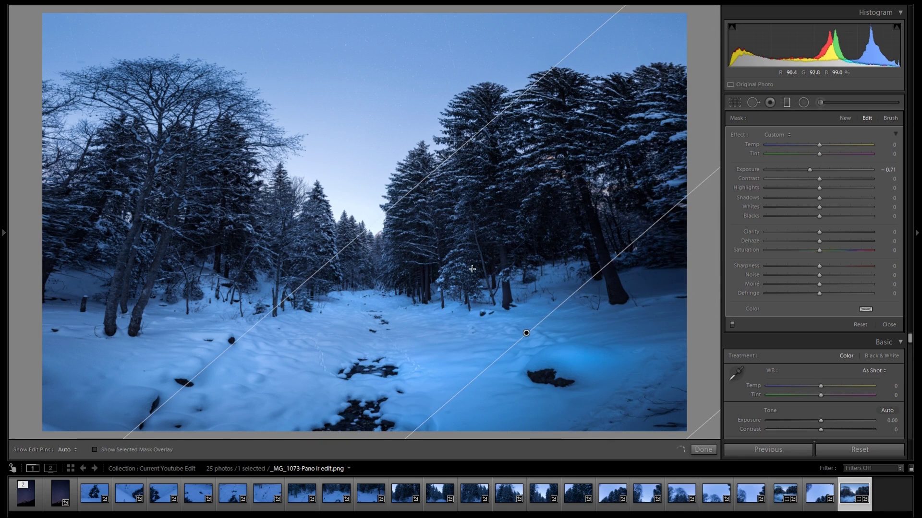
left_click_drag(527, 333, 604, 387)
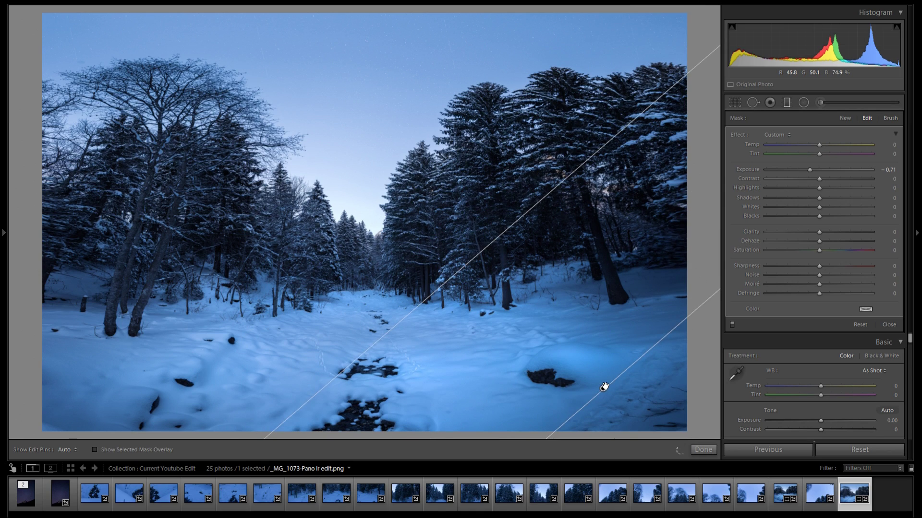
- Add a second diagonal graduated filter over the photo's lower left corner with exposure −0.38
left_click(847, 119)
left_click_drag(176, 396, 321, 106)
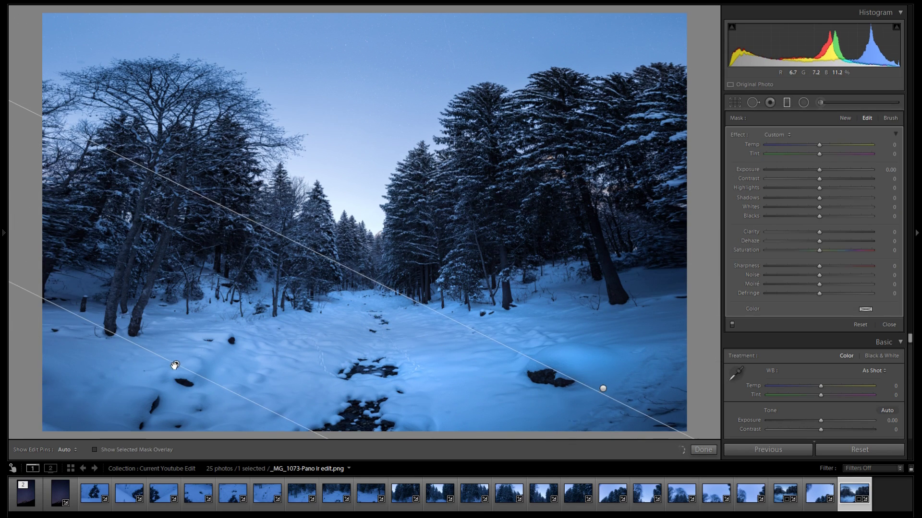
left_click_drag(818, 169, 813, 170)
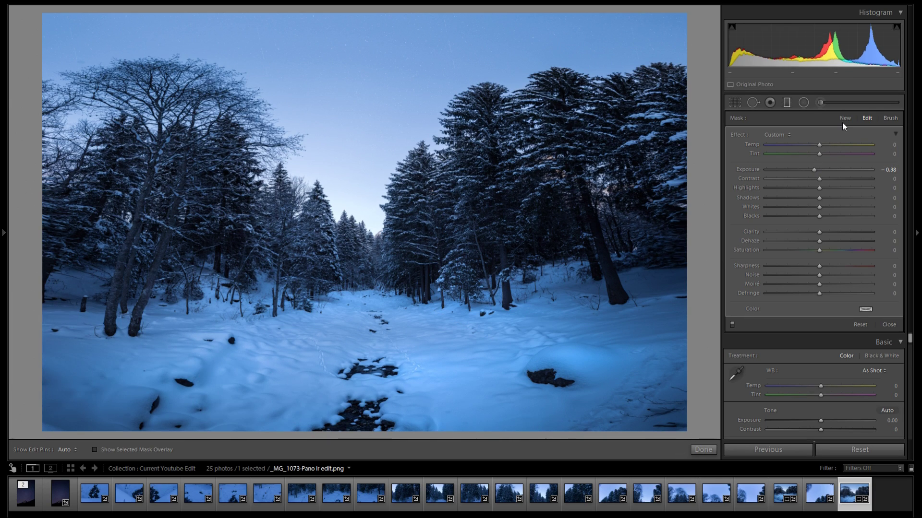
left_click(787, 102)
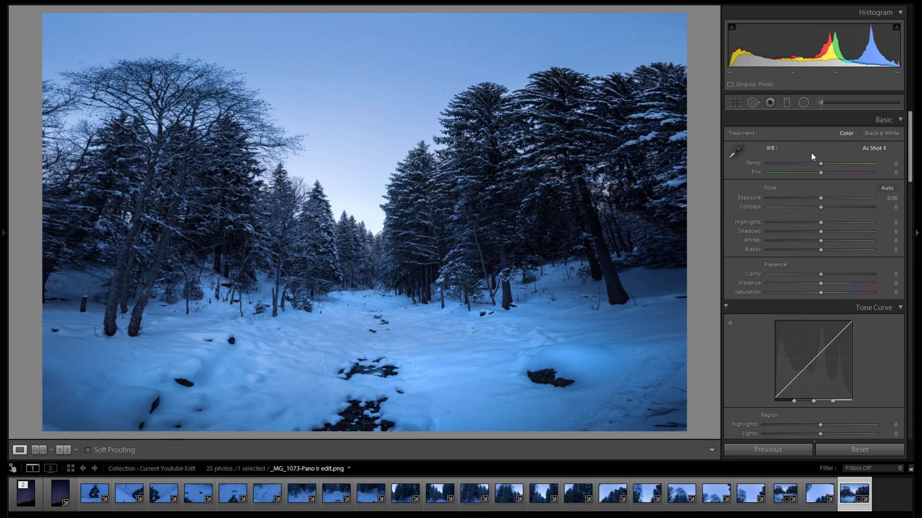
- Set the whole photo's exposure to −0.25 and its vibrance to −8
left_click_drag(820, 200, 816, 199)
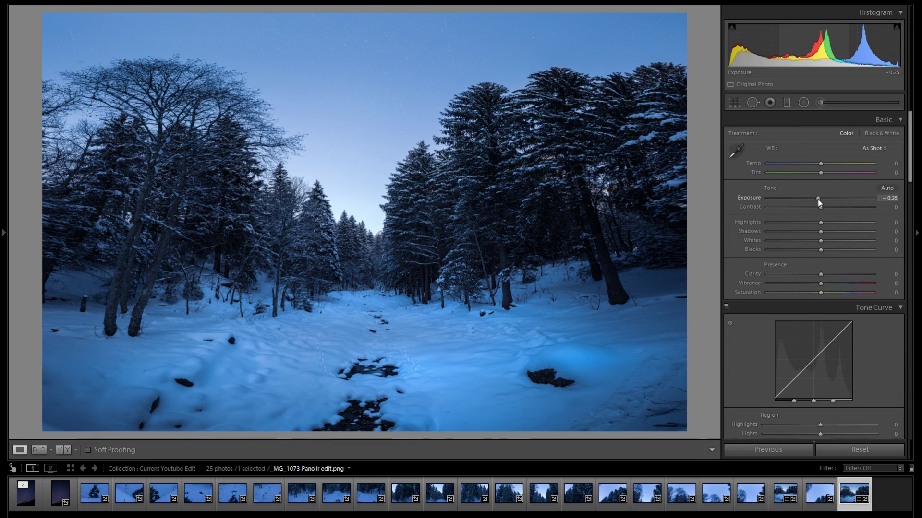
left_click(804, 284)
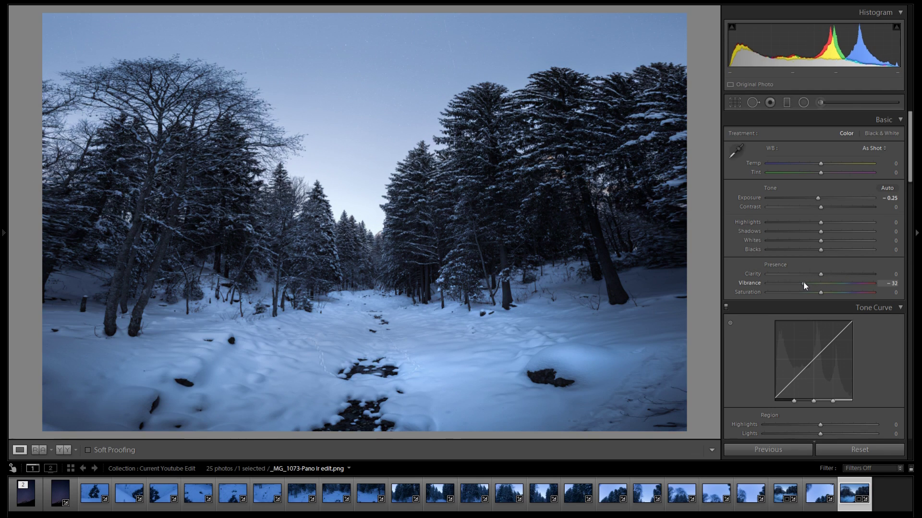
left_click_drag(803, 283, 817, 284)
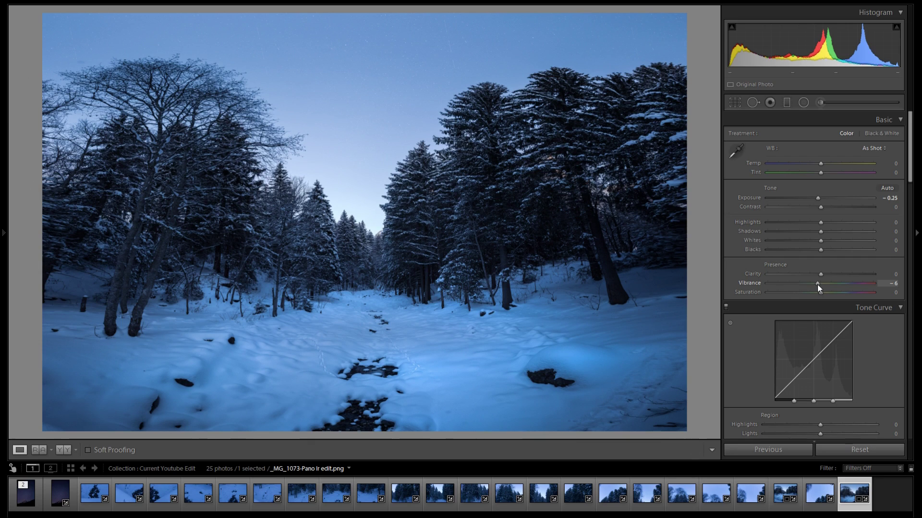
left_click_drag(817, 284, 816, 285)
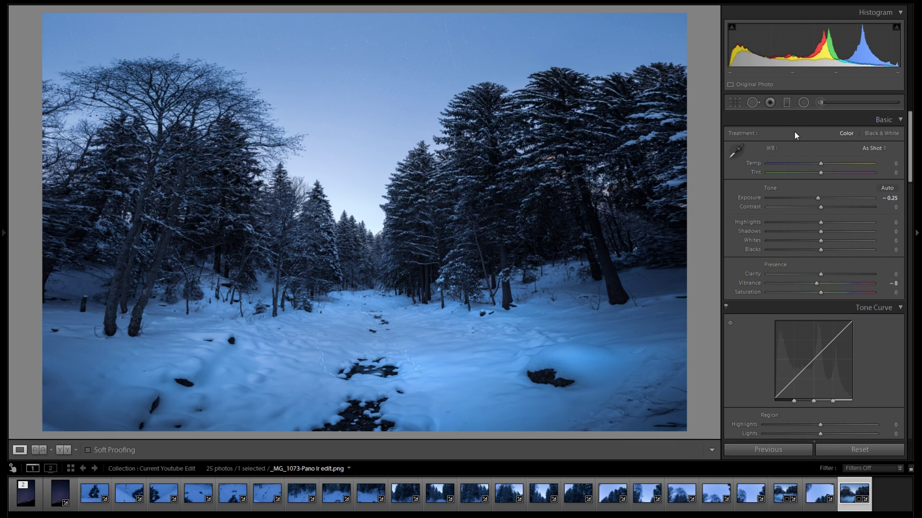
- Add a wide graduated filter down from the sky, with exposure −0.42 and contrast 78
left_click(786, 103)
left_click_drag(346, 73, 361, 338)
left_click_drag(356, 187, 357, 140)
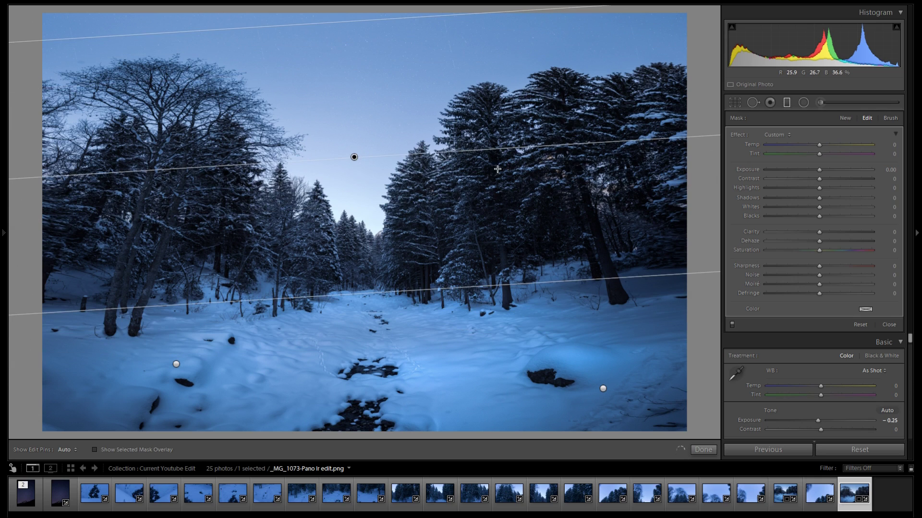
mouse_move(820, 178)
left_mouse_down()
mouse_move(860, 177)
mouse_move(812, 169)
left_mouse_up()
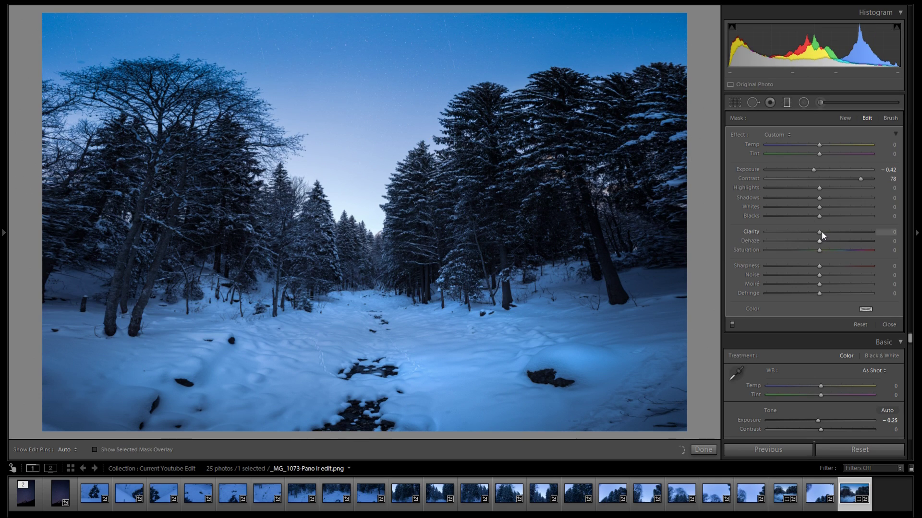
- Shift the sky's graduated filter upward and set its exposure to −0.27, blacks to −15 and saturation to −5
left_click_drag(820, 217, 811, 217)
left_click_drag(813, 169, 815, 169)
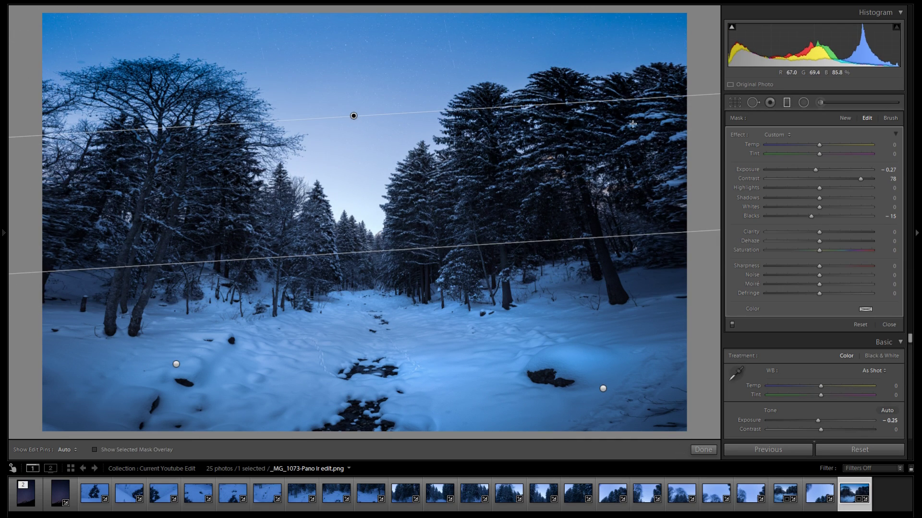
left_click_drag(821, 251, 816, 252)
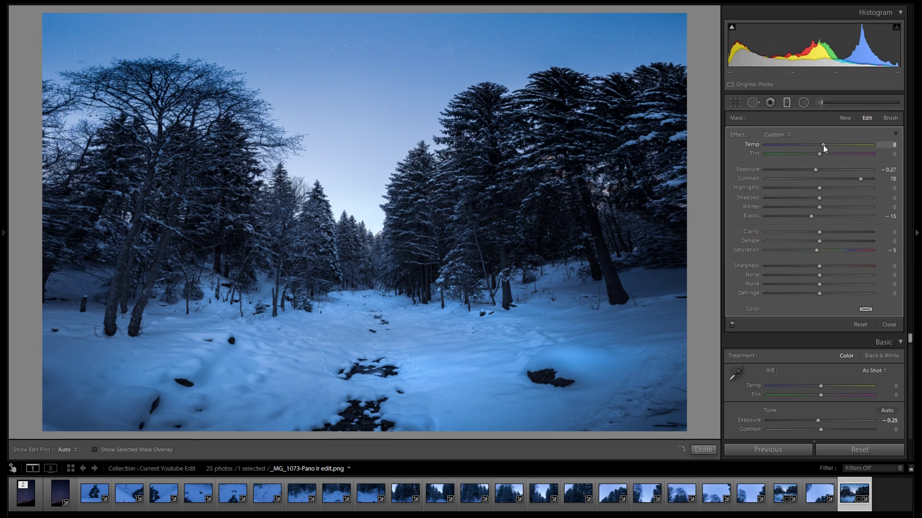
left_click(787, 101)
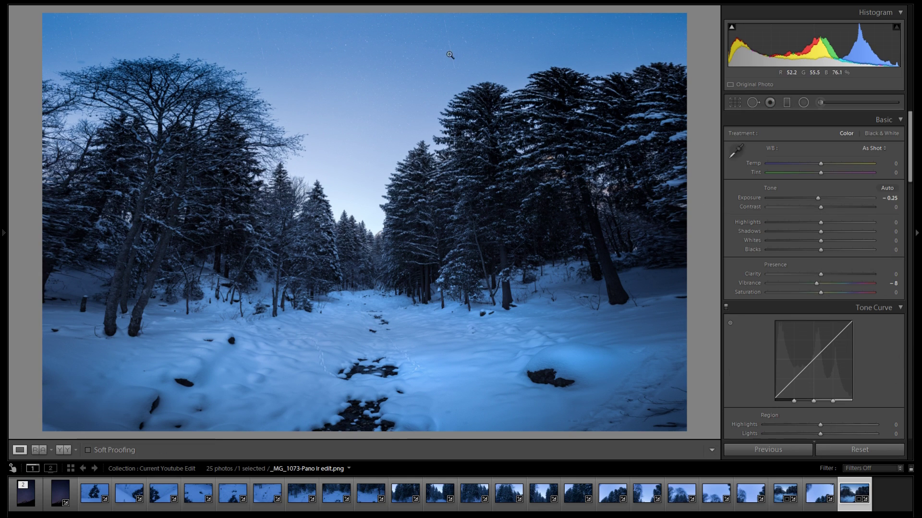
- Heal the four segments of the broken light trail in the sky beside the bare tree with Spot Removal strokes
left_click(386, 53)
left_click_drag(286, 127, 363, 251)
left_click(755, 103)
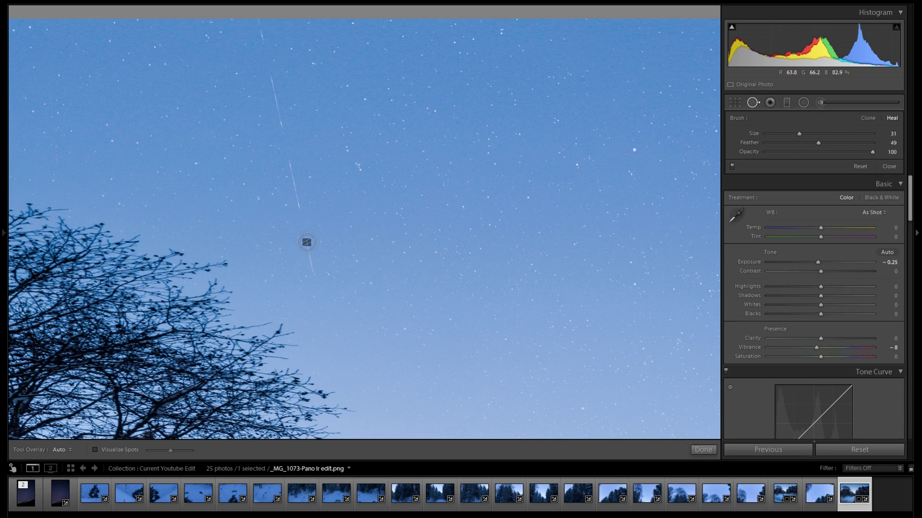
left_click_drag(306, 243, 312, 274)
left_click_drag(298, 210, 289, 159)
left_click_drag(281, 124, 271, 77)
left_click_drag(265, 42, 260, 20)
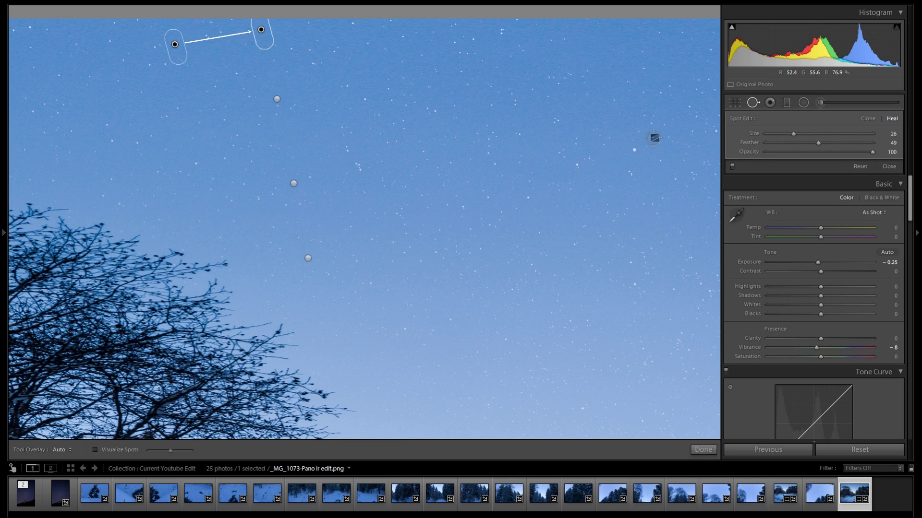
- Heal the broken light trail in the upper sky just left of the tall spruces with Spot Removal strokes
left_click(753, 102)
left_click(571, 133)
left_click(474, 23)
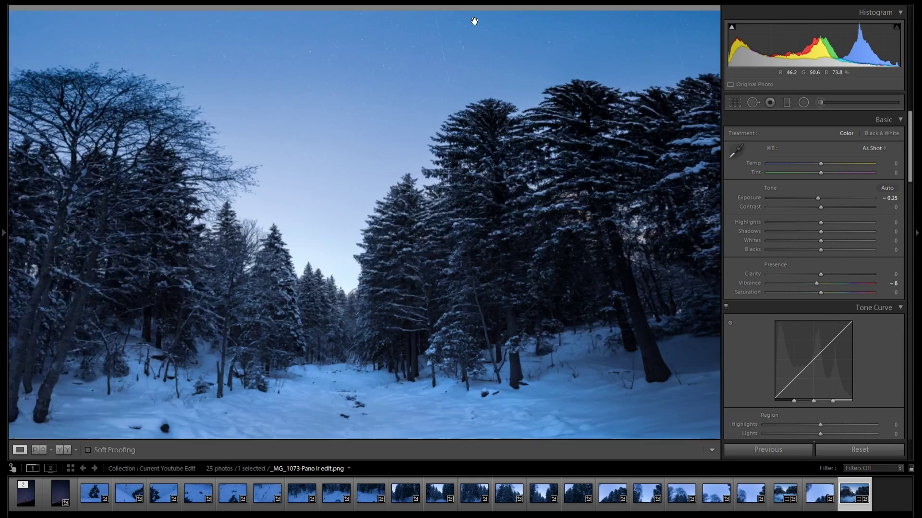
key("q")
left_click_drag(386, 255, 357, 127)
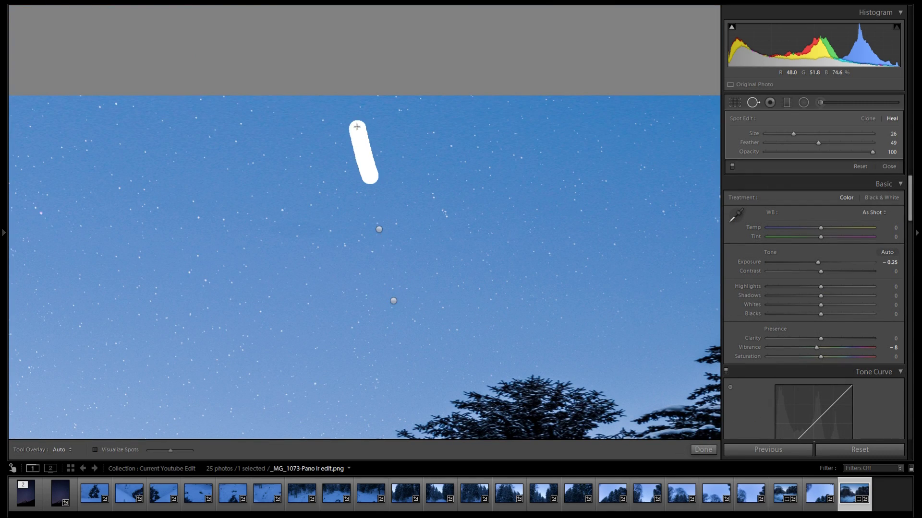
key("q")
left_click(620, 146)
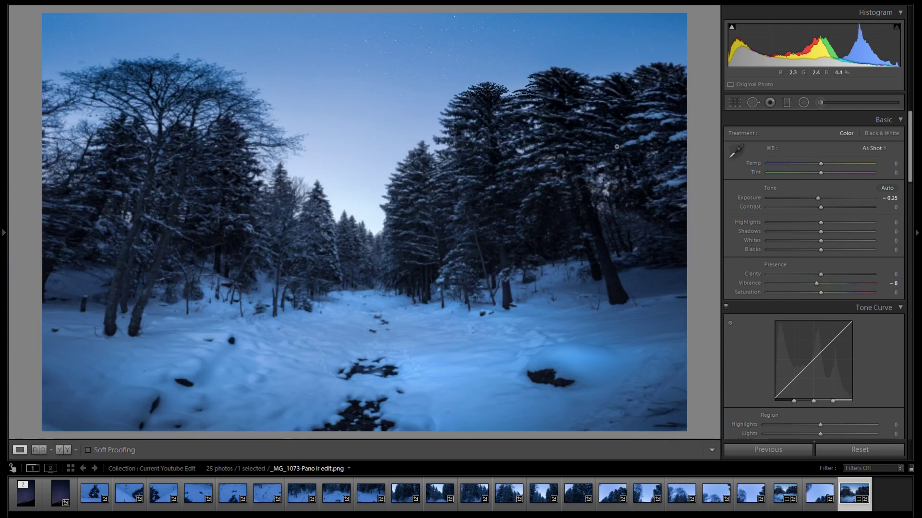
- Heal the uppermost segment of the broken light trail at the sky's upper edge above the bare tree, using Spot Removal at size 26
left_click(685, 19)
left_click_drag(423, 163, 403, 280)
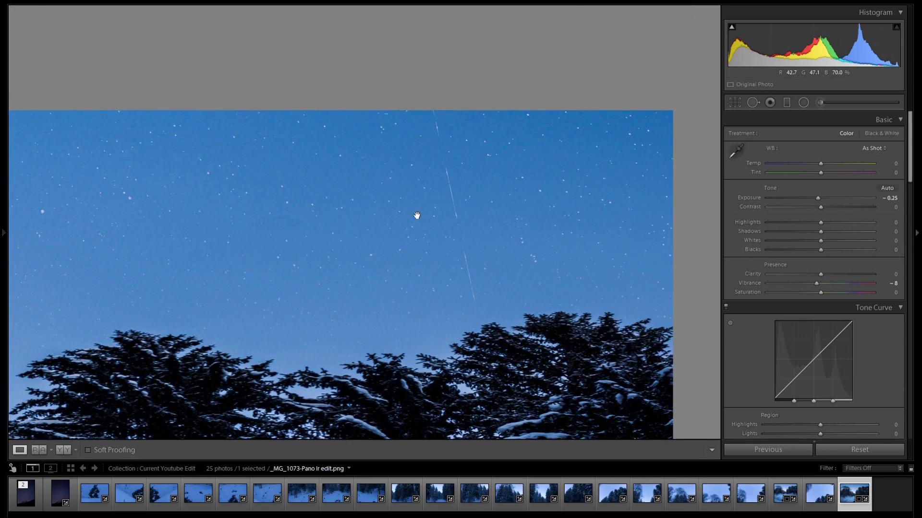
left_click_drag(267, 222, 546, 209)
mouse_move(87, 216)
left_mouse_down()
mouse_move(342, 175)
mouse_move(596, 230)
mouse_move(667, 188)
left_mouse_up()
left_click_drag(362, 187, 440, 182)
left_click(752, 103)
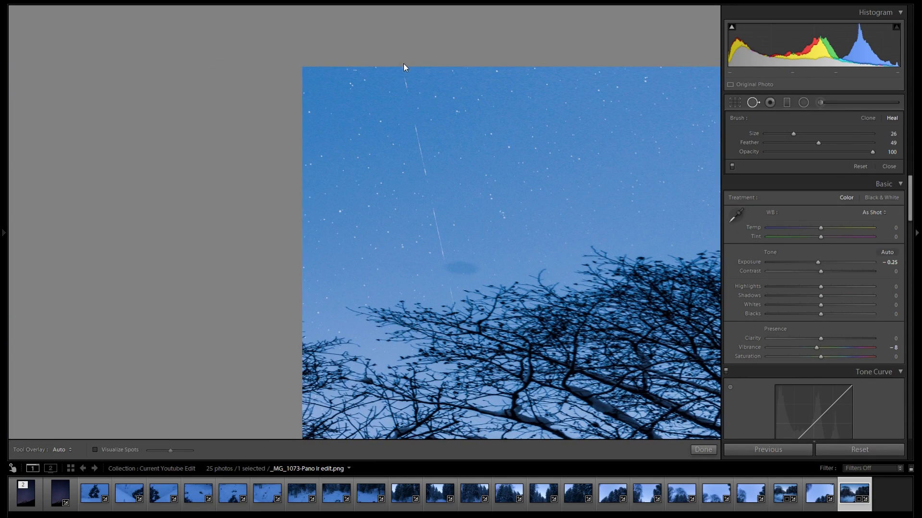
key("ctrl+z")
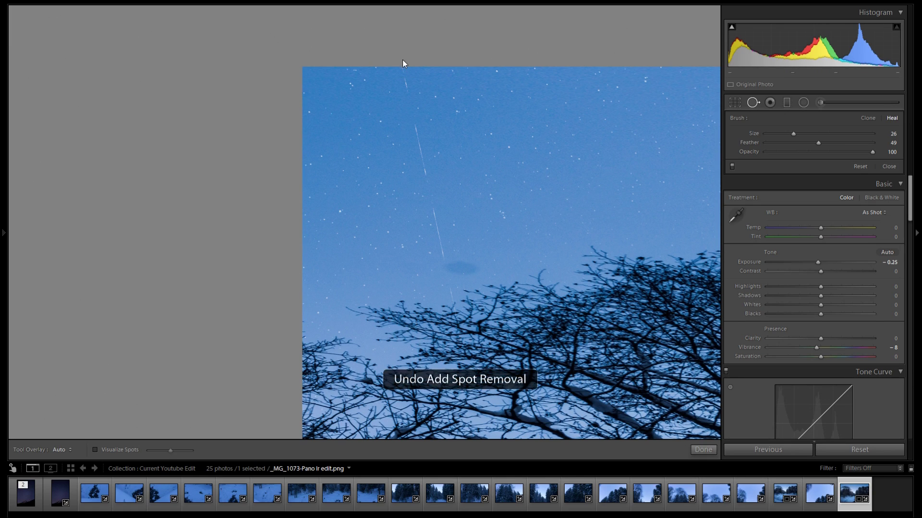
left_click(401, 67)
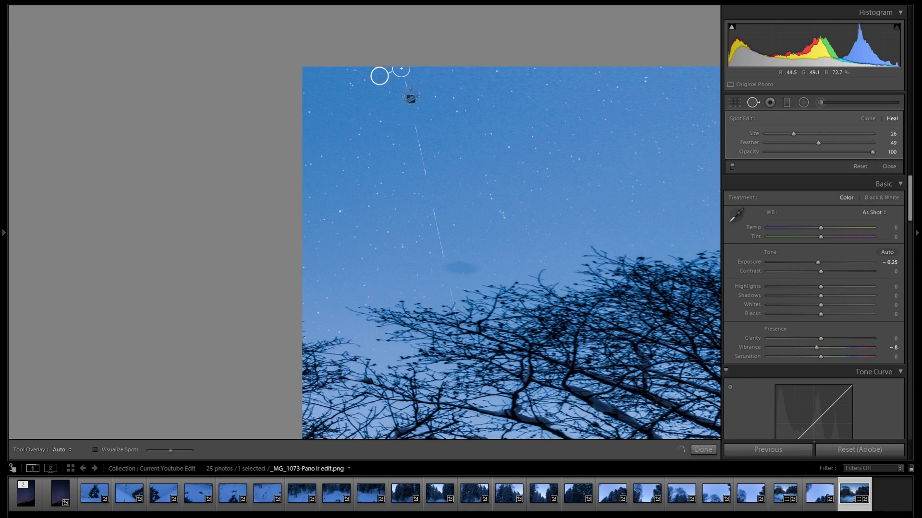
left_click_drag(404, 114, 406, 136)
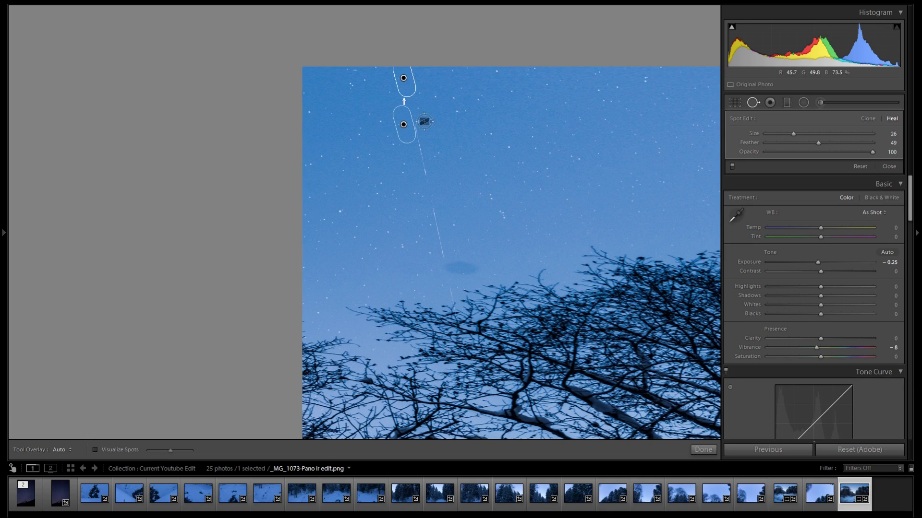
- Heal the two remaining segments of that light trail, down to the bare tree's branches, with straight Spot Removal strokes
left_click(451, 297)
left_click(433, 208, "shift")
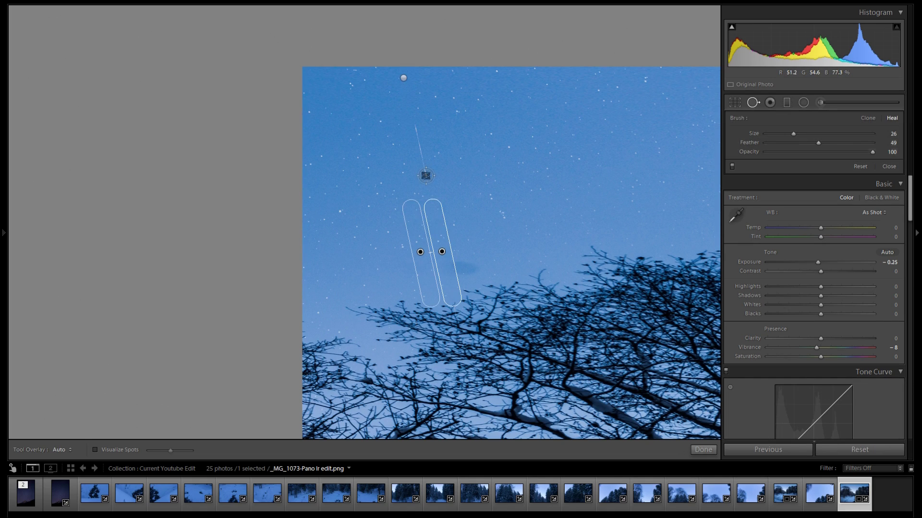
left_click(425, 176)
left_click(412, 123, "shift")
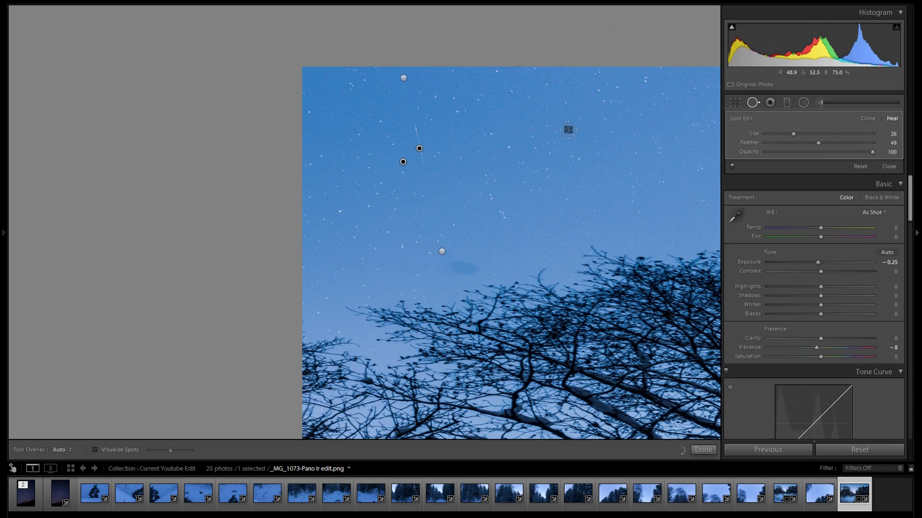
- Heal the dark smudge in the sky just above the bare tree's branches with a size 45 Spot Removal stroke
left_click(754, 102)
scroll(547, 138, "down", 5)
key("q")
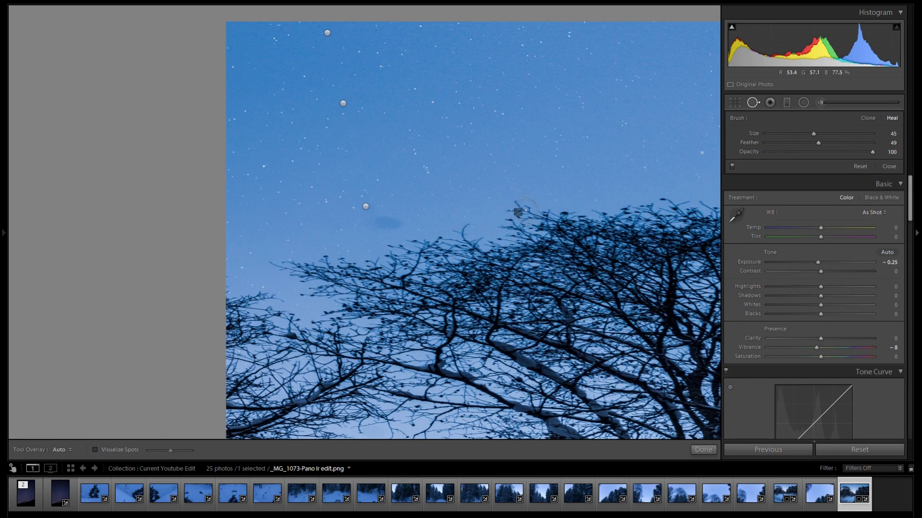
left_click_drag(393, 221, 382, 221)
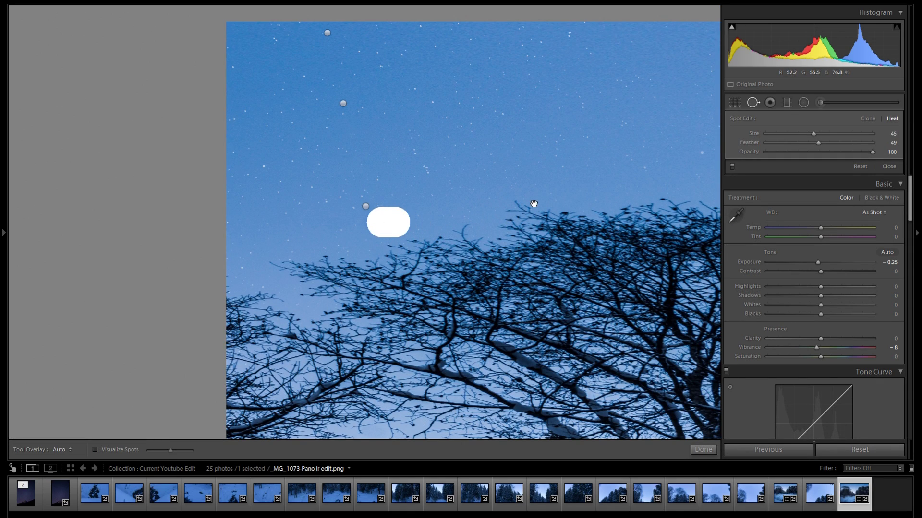
left_click(754, 102)
left_click(583, 102)
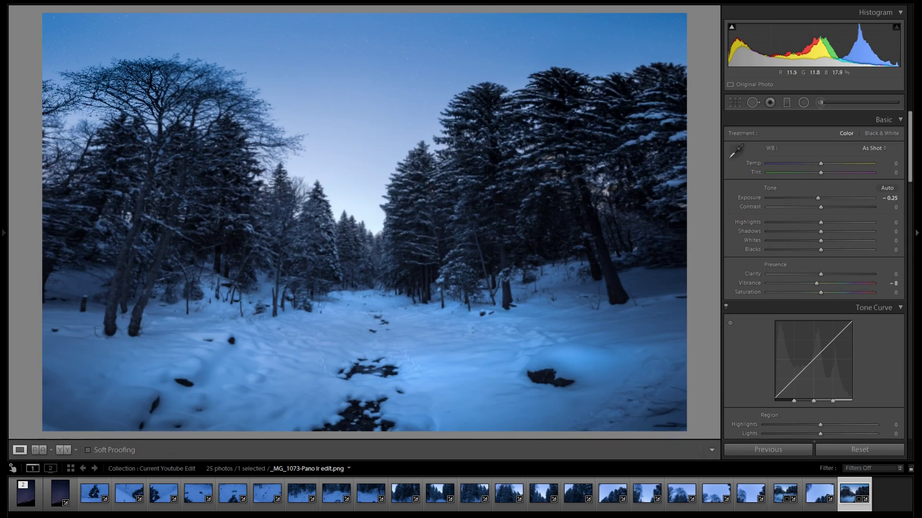